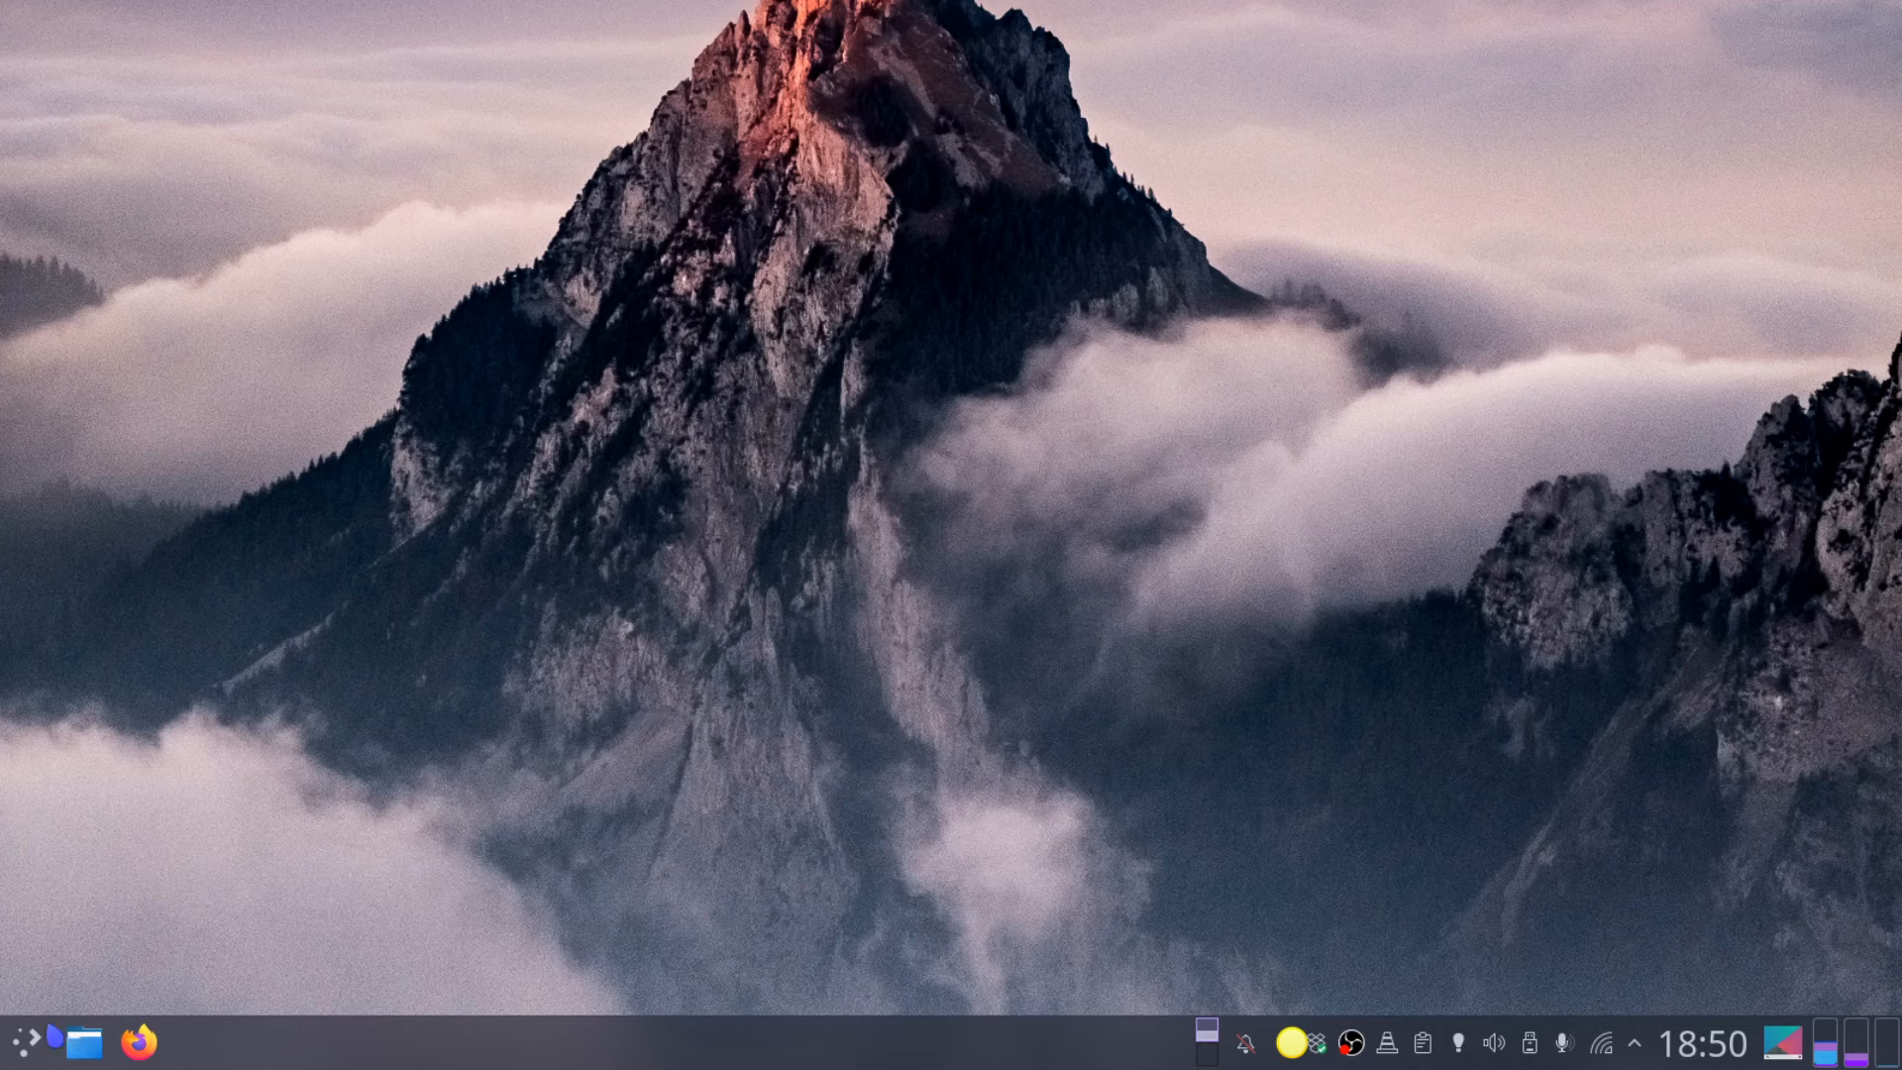
Step: Launch VirtualBox from Recent Applications in the KDE application launcher
{"action": "left_click", "coordinate": [27, 1041]}
{"action": "mouse_move", "coordinate": [358, 464]}
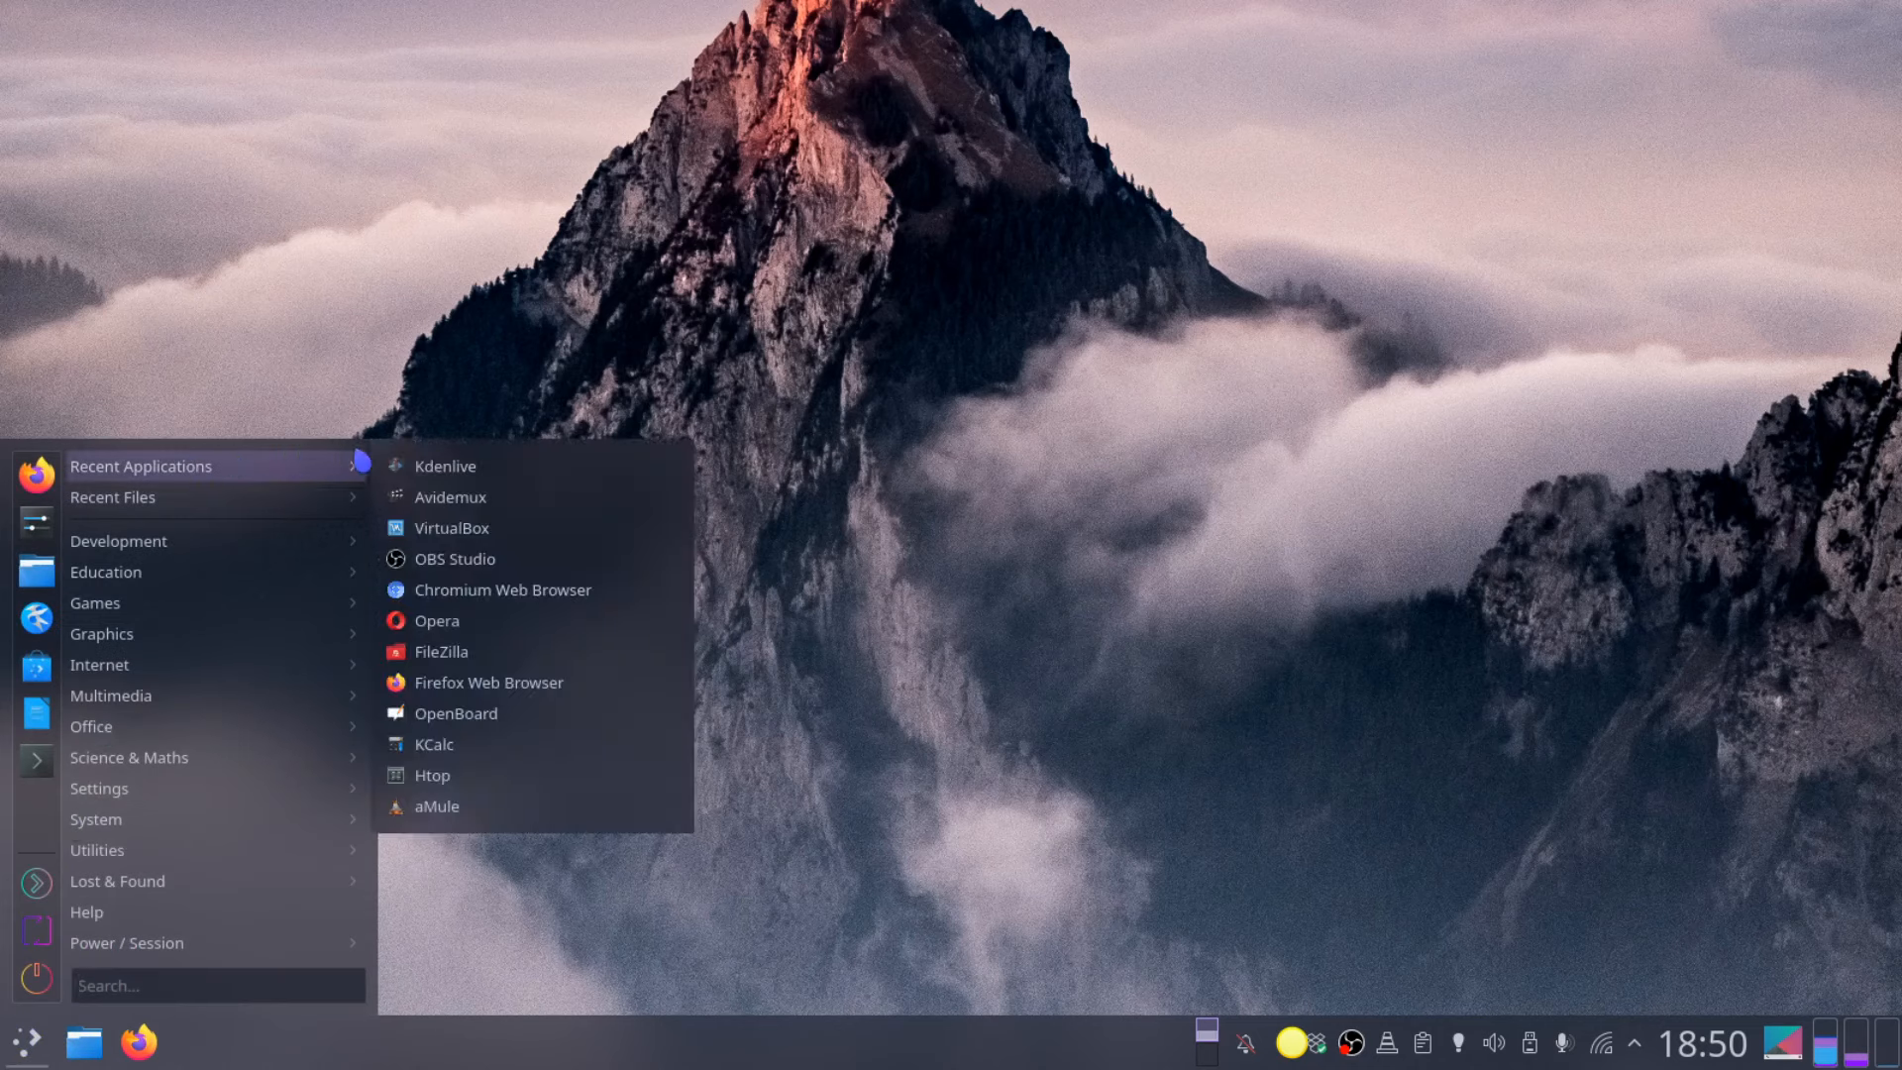
{"action": "left_click", "coordinate": [491, 537]}
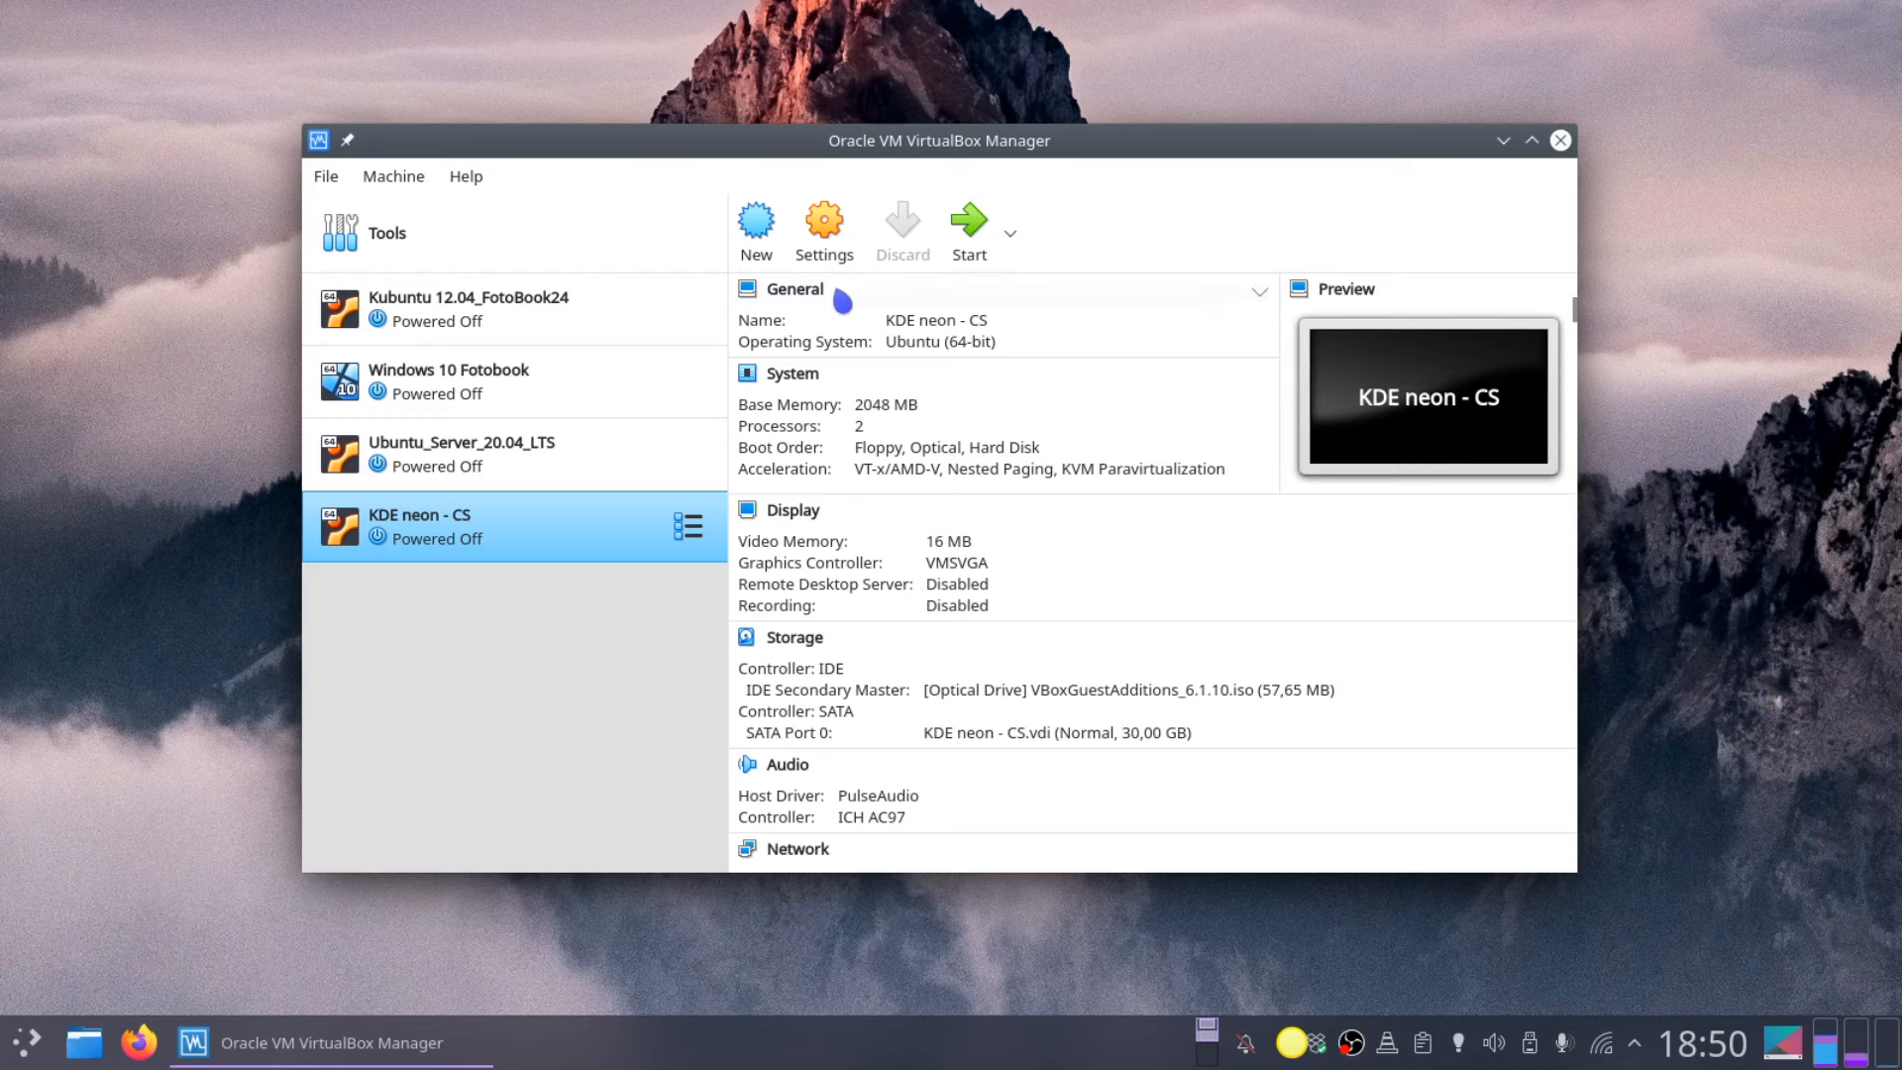
Step: Create a Windows 10 & KDE-neon machine with 2048 MB memory and a new virtual hard disk
{"action": "left_click", "coordinate": [755, 222]}
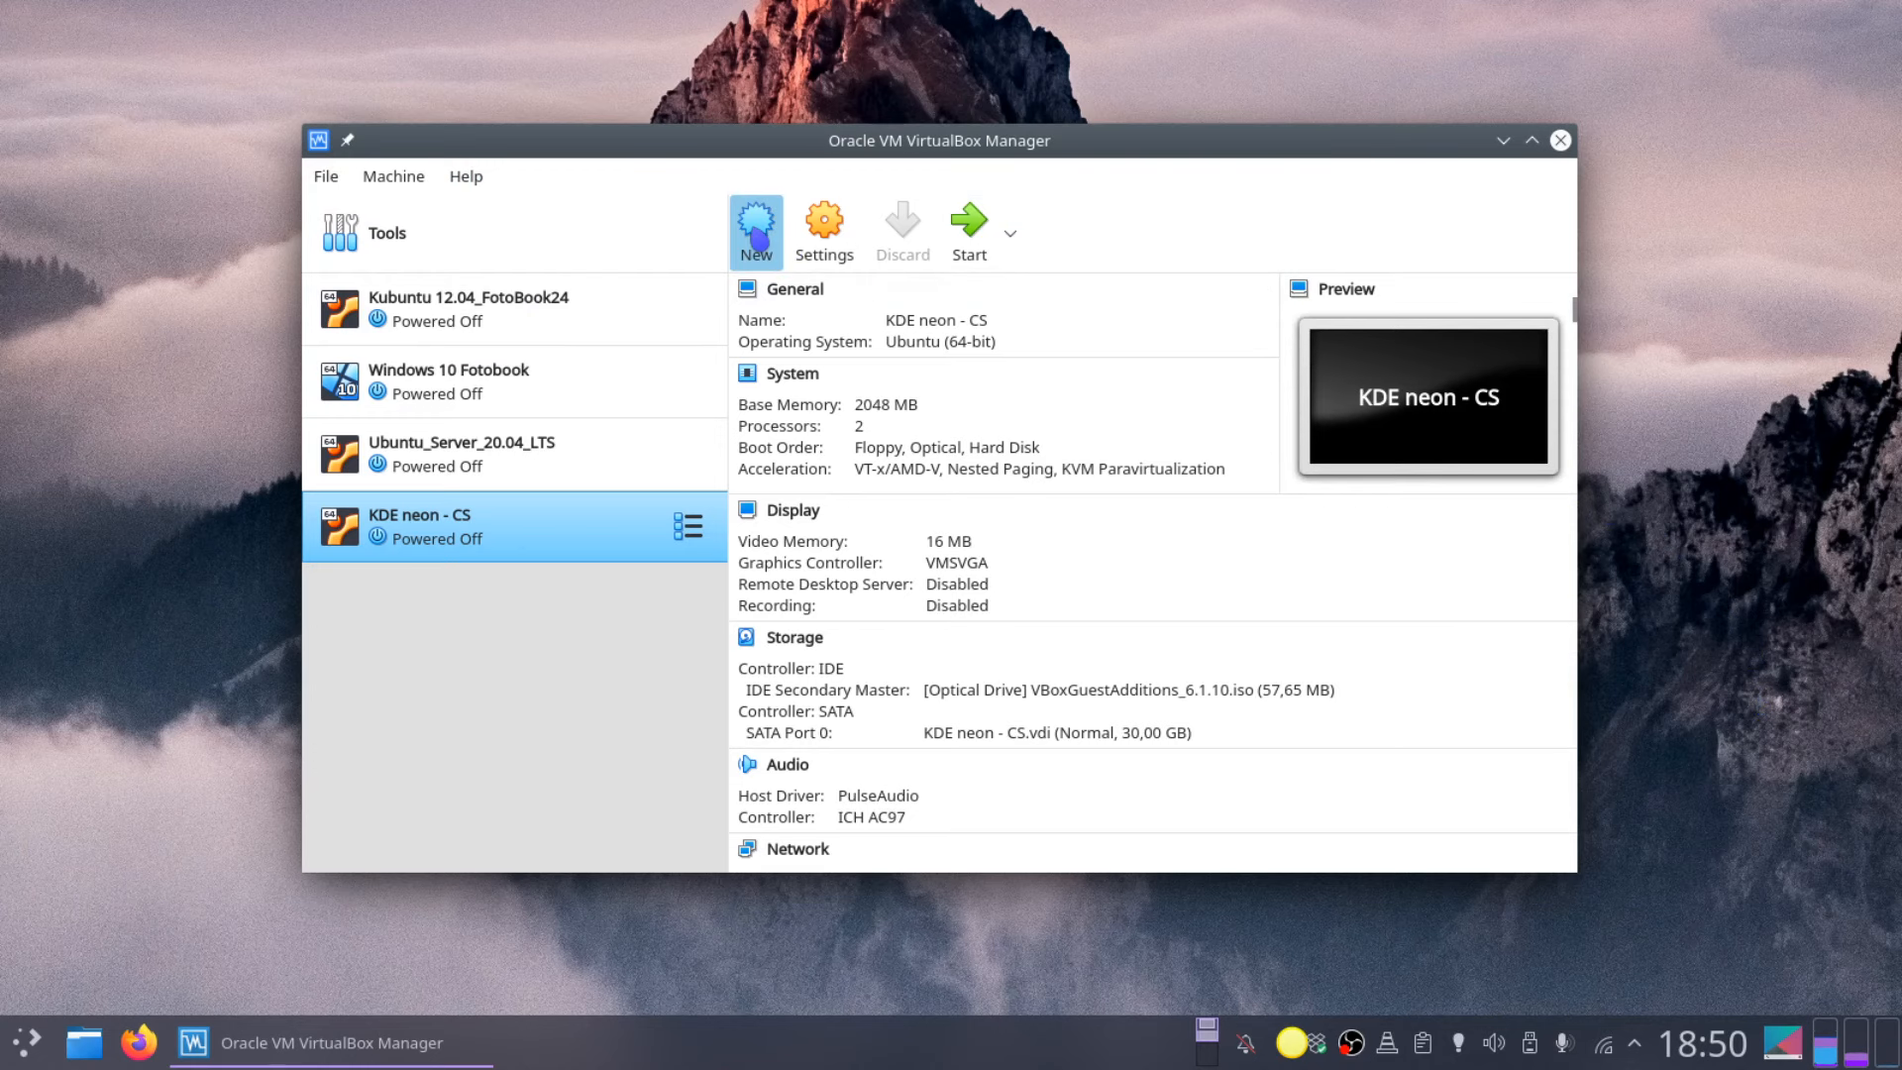
{"action": "type", "text": "W"}
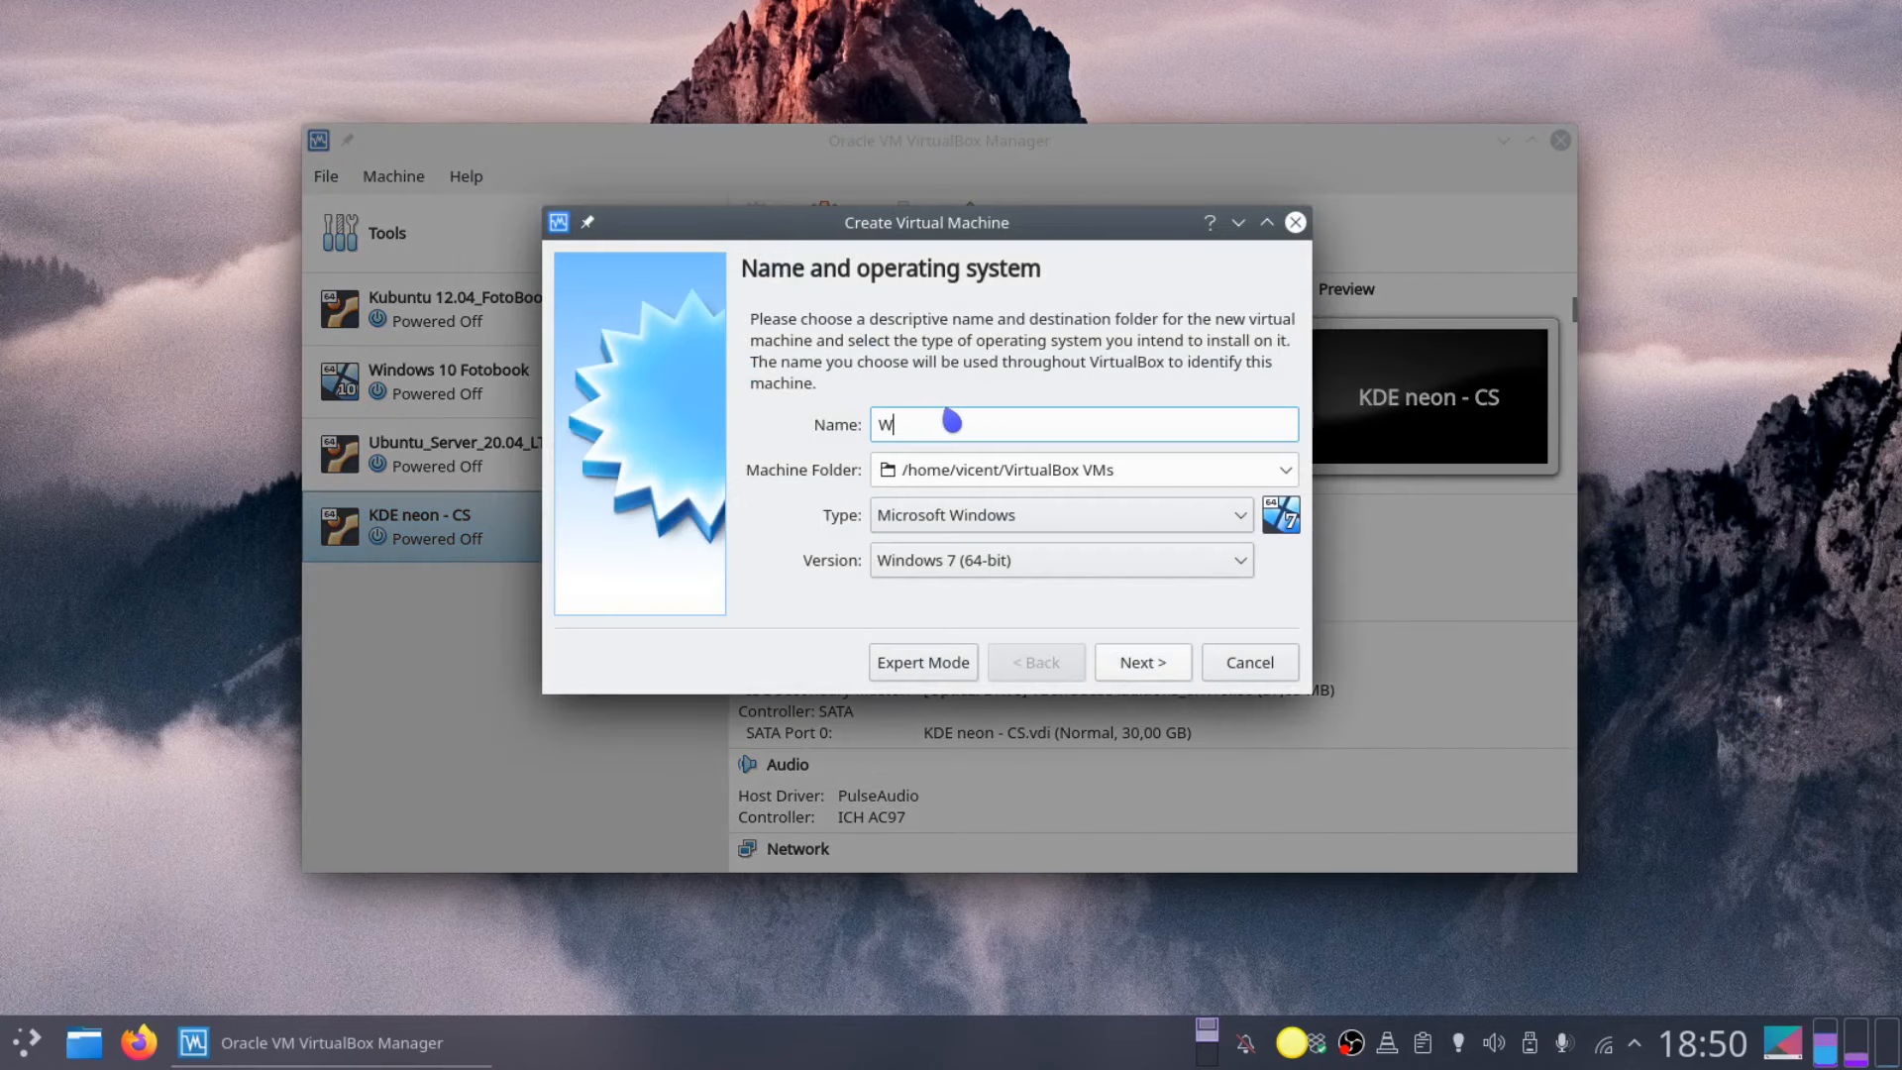
{"action": "type", "text": "indows 10"}
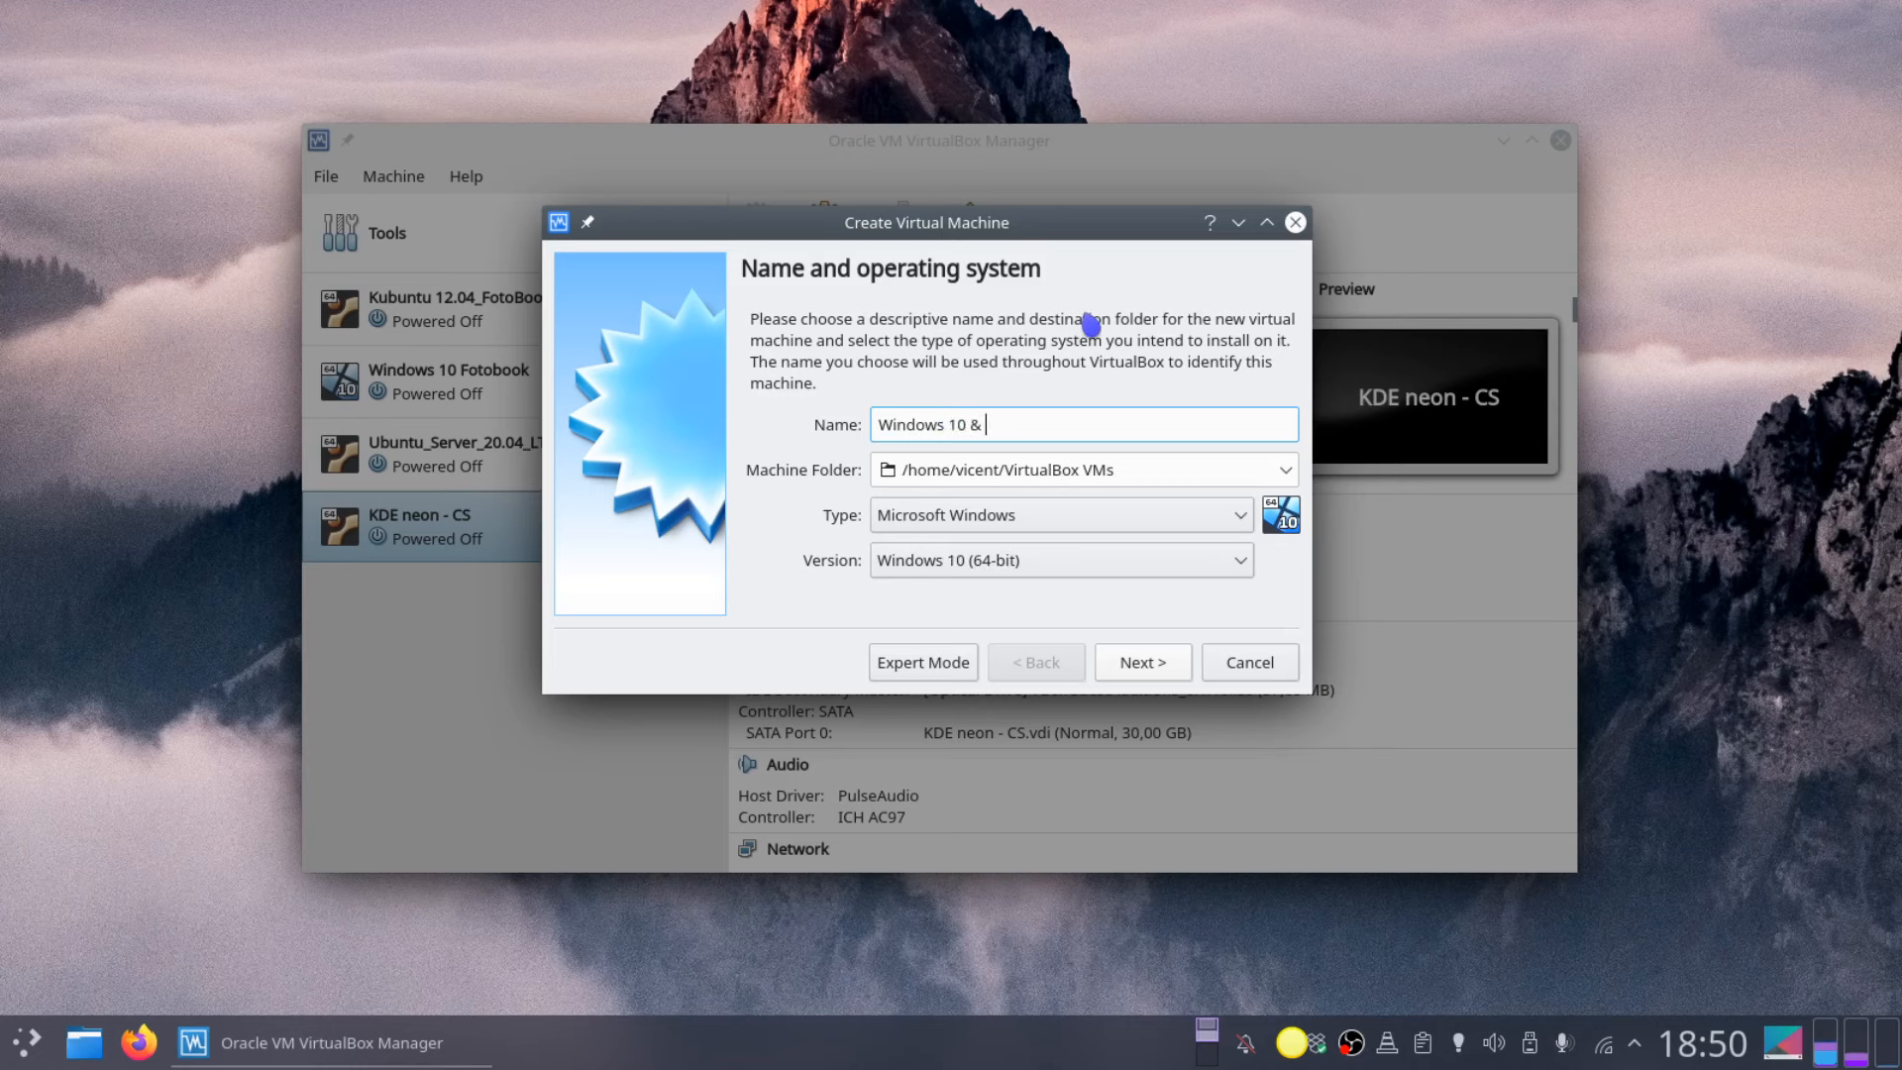
{"action": "type", "text": " & KDE-neon"}
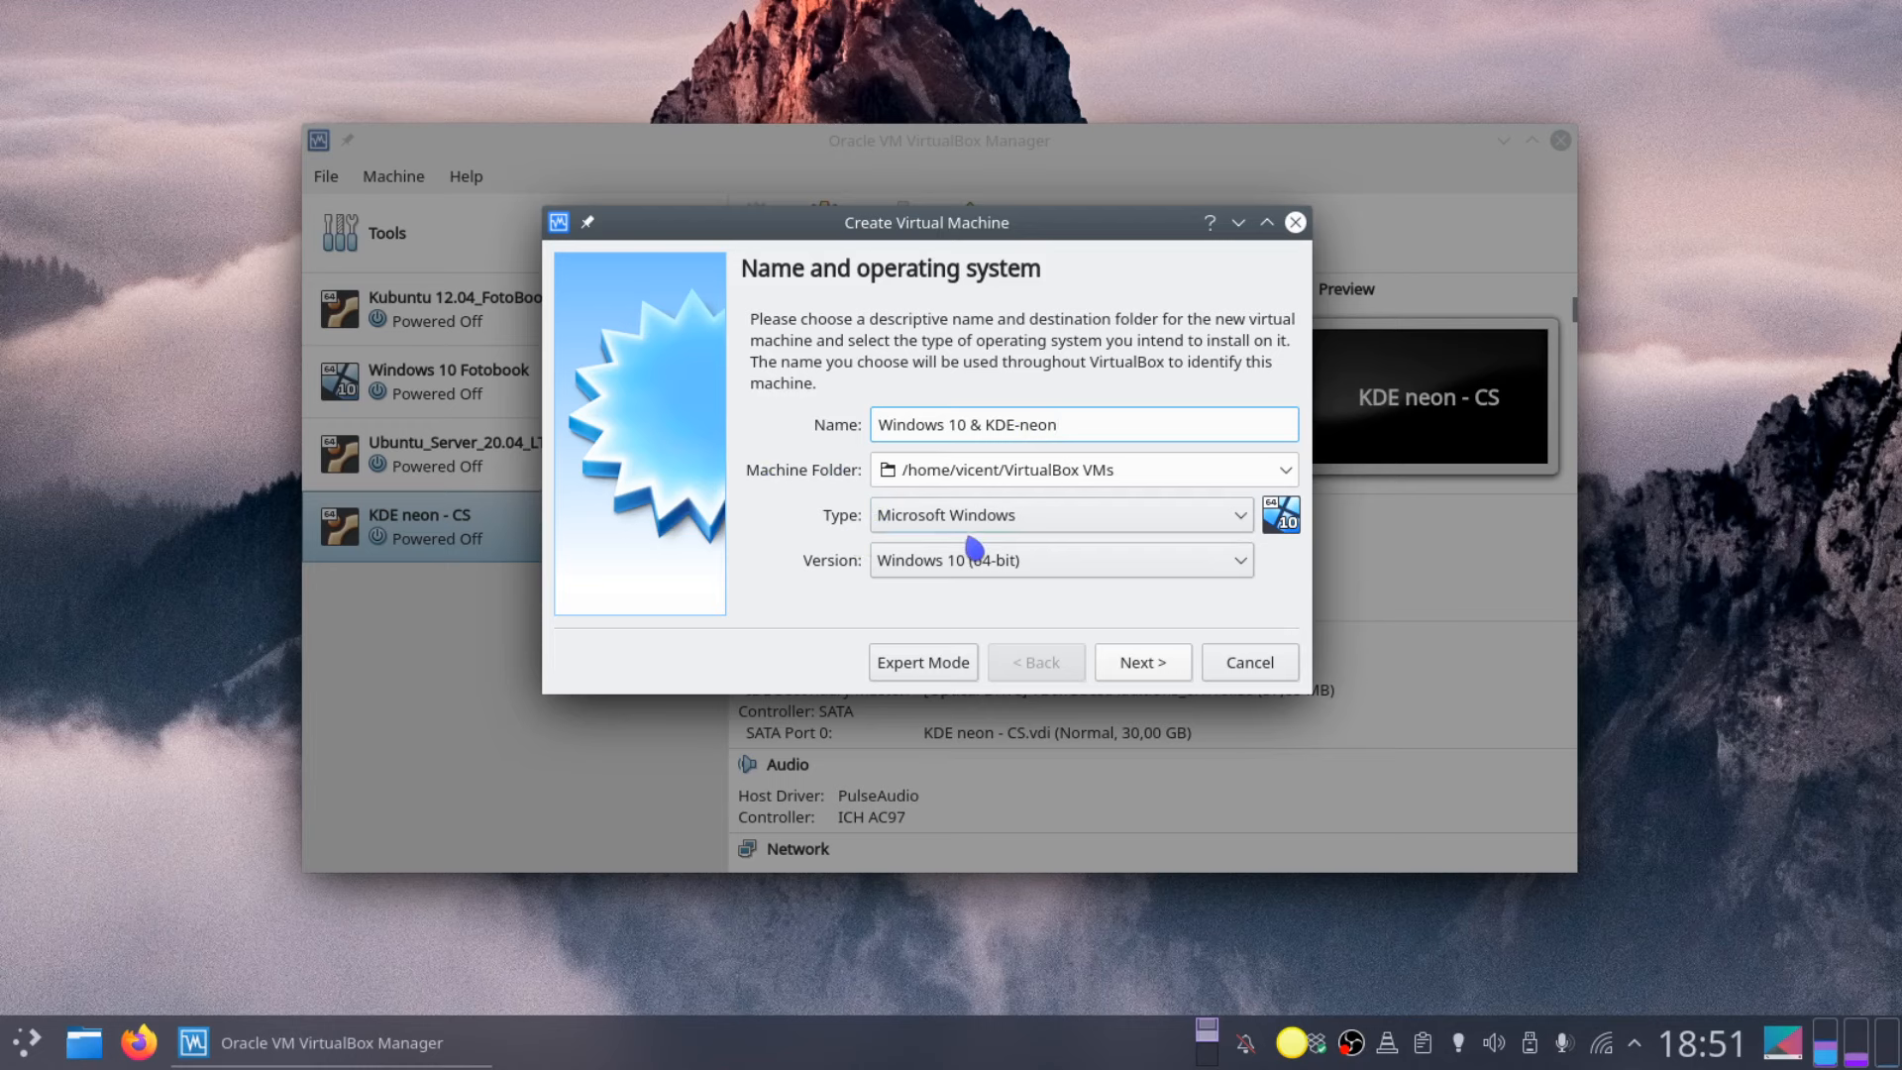
{"action": "left_click", "coordinate": [1139, 662]}
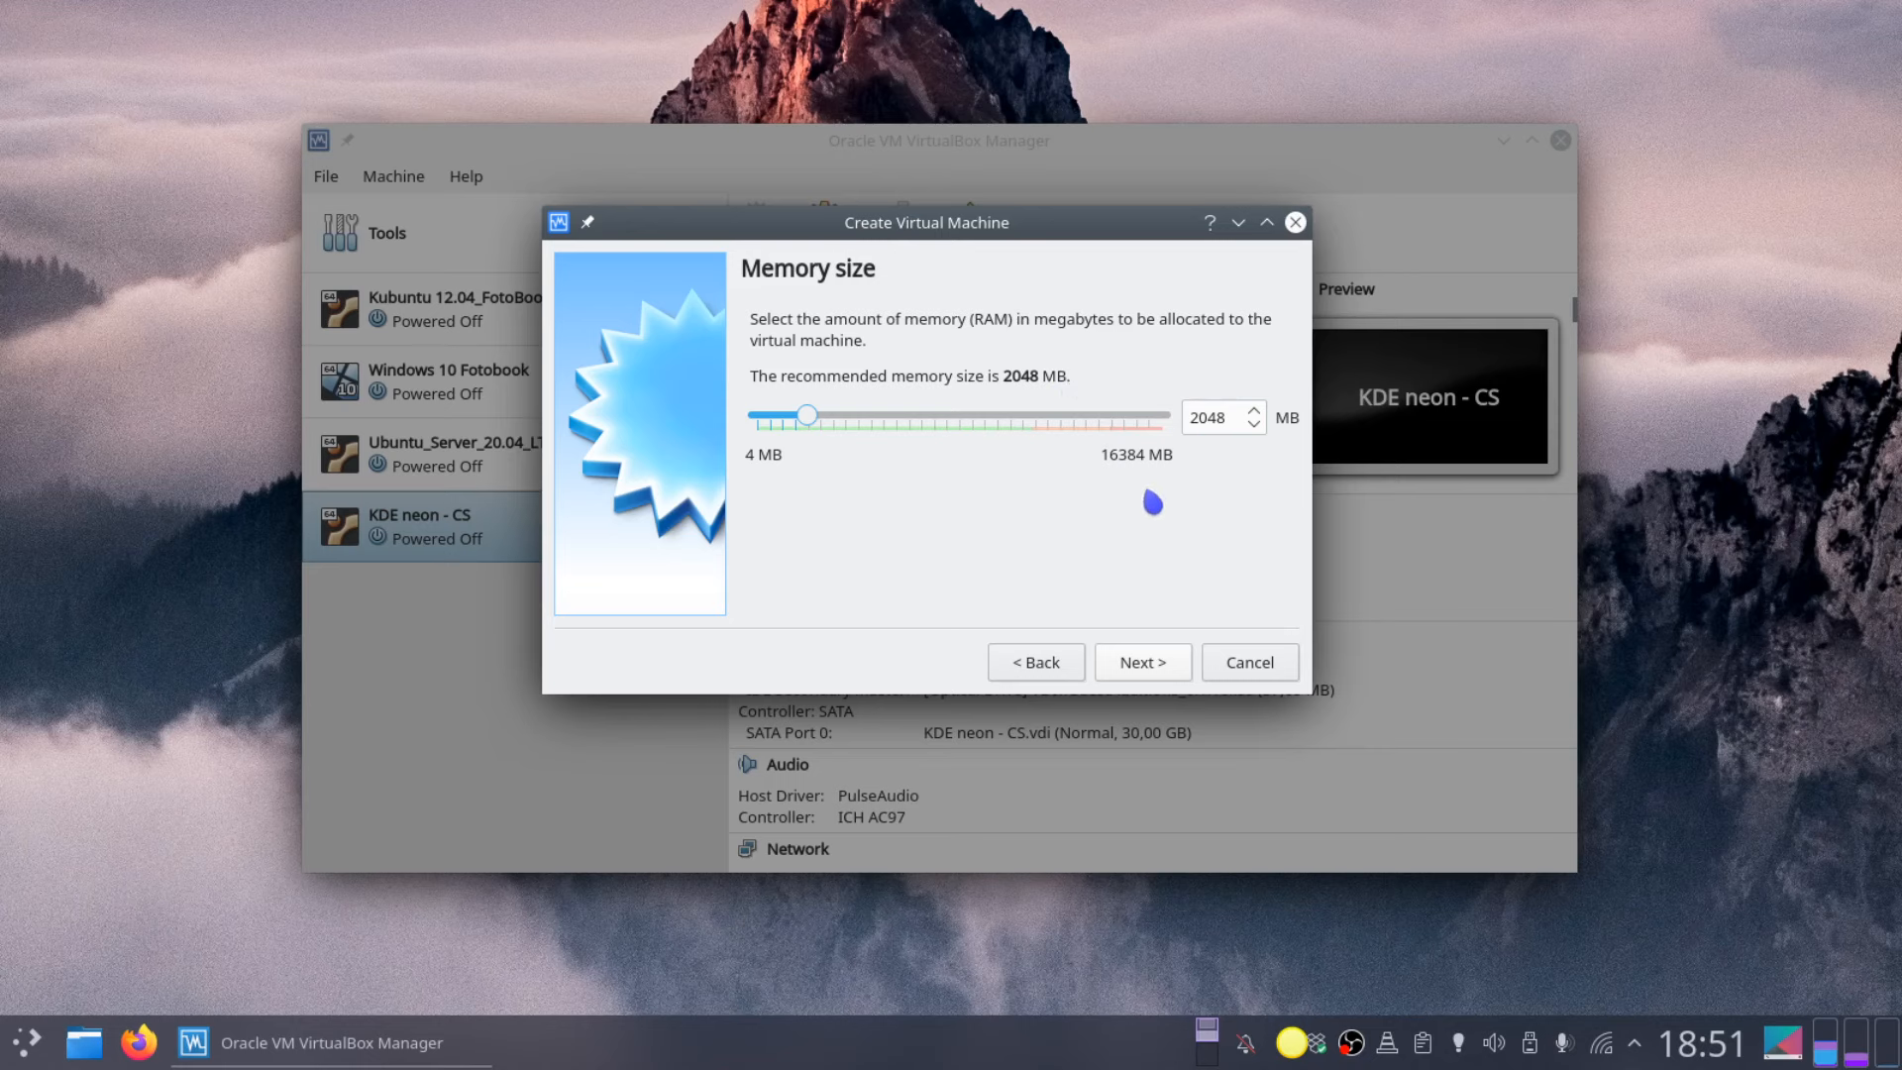
{"action": "left_click", "coordinate": [1152, 673]}
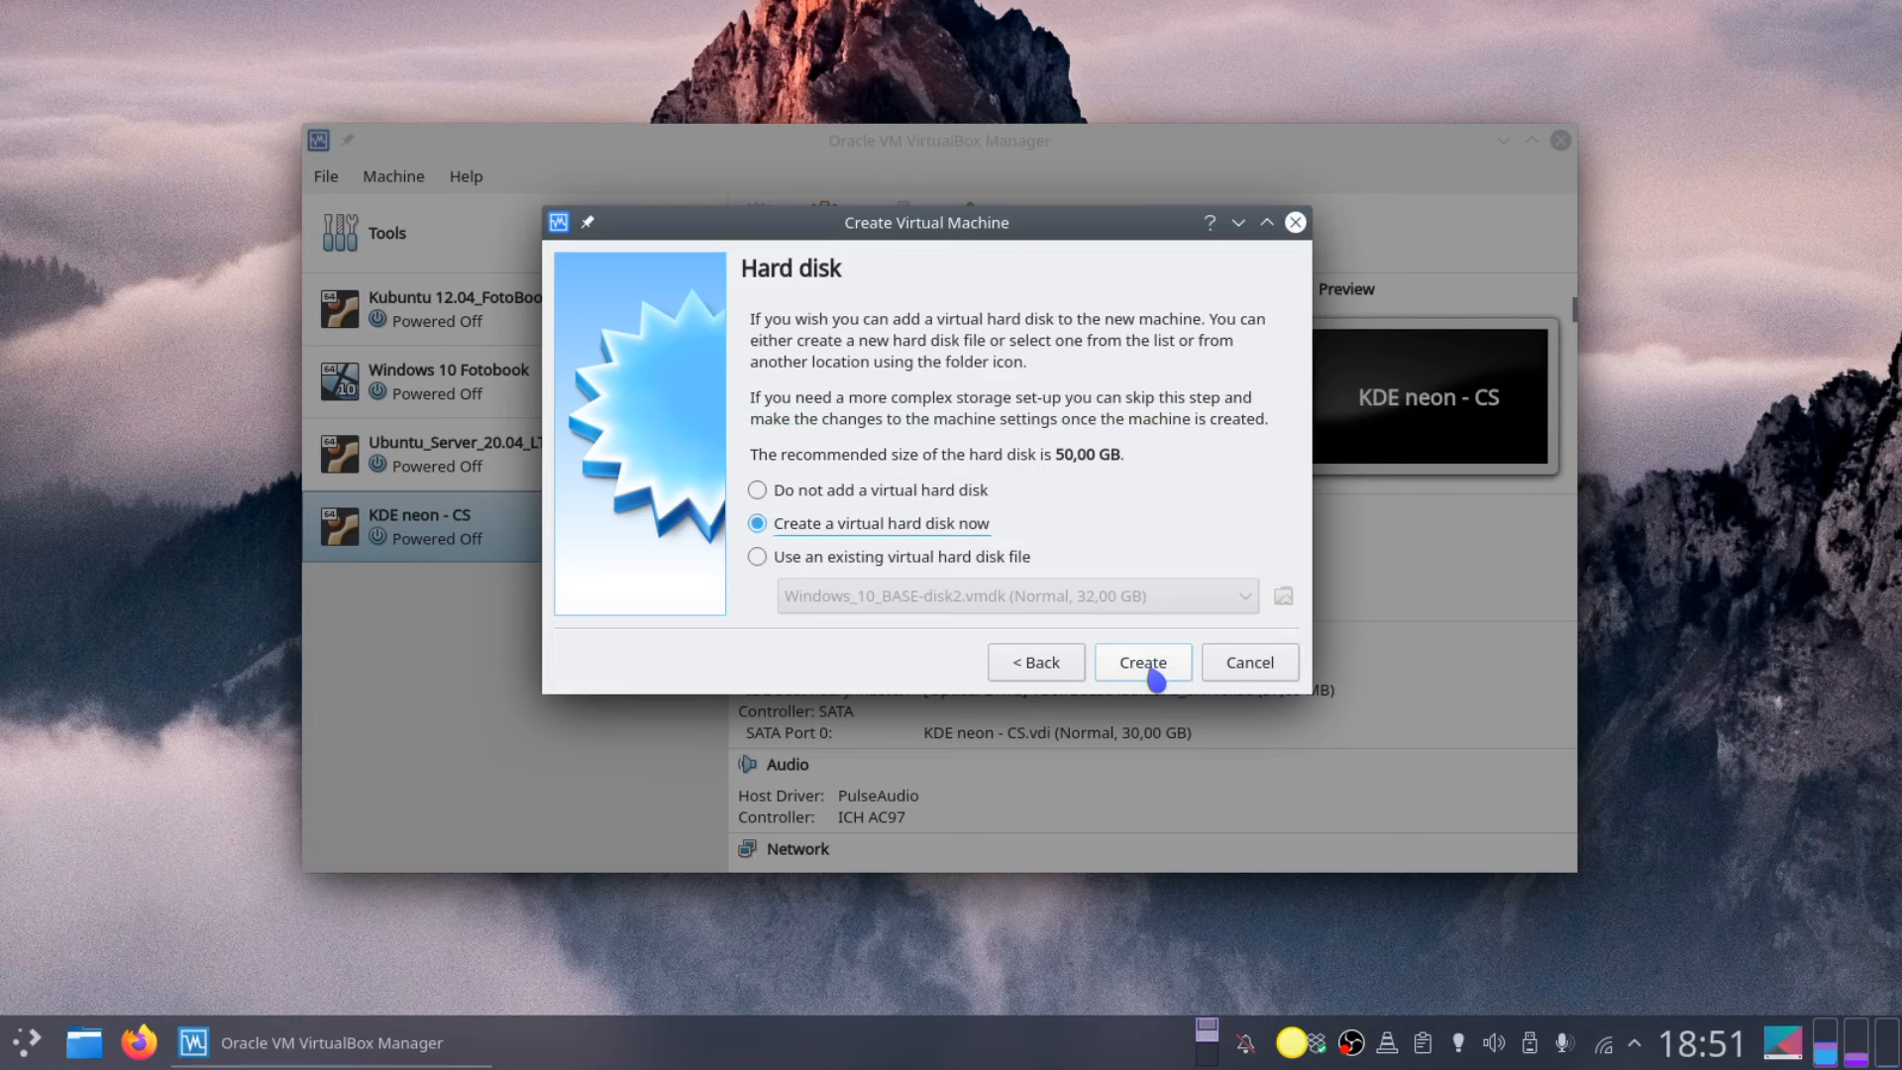
{"action": "left_click", "coordinate": [1149, 677]}
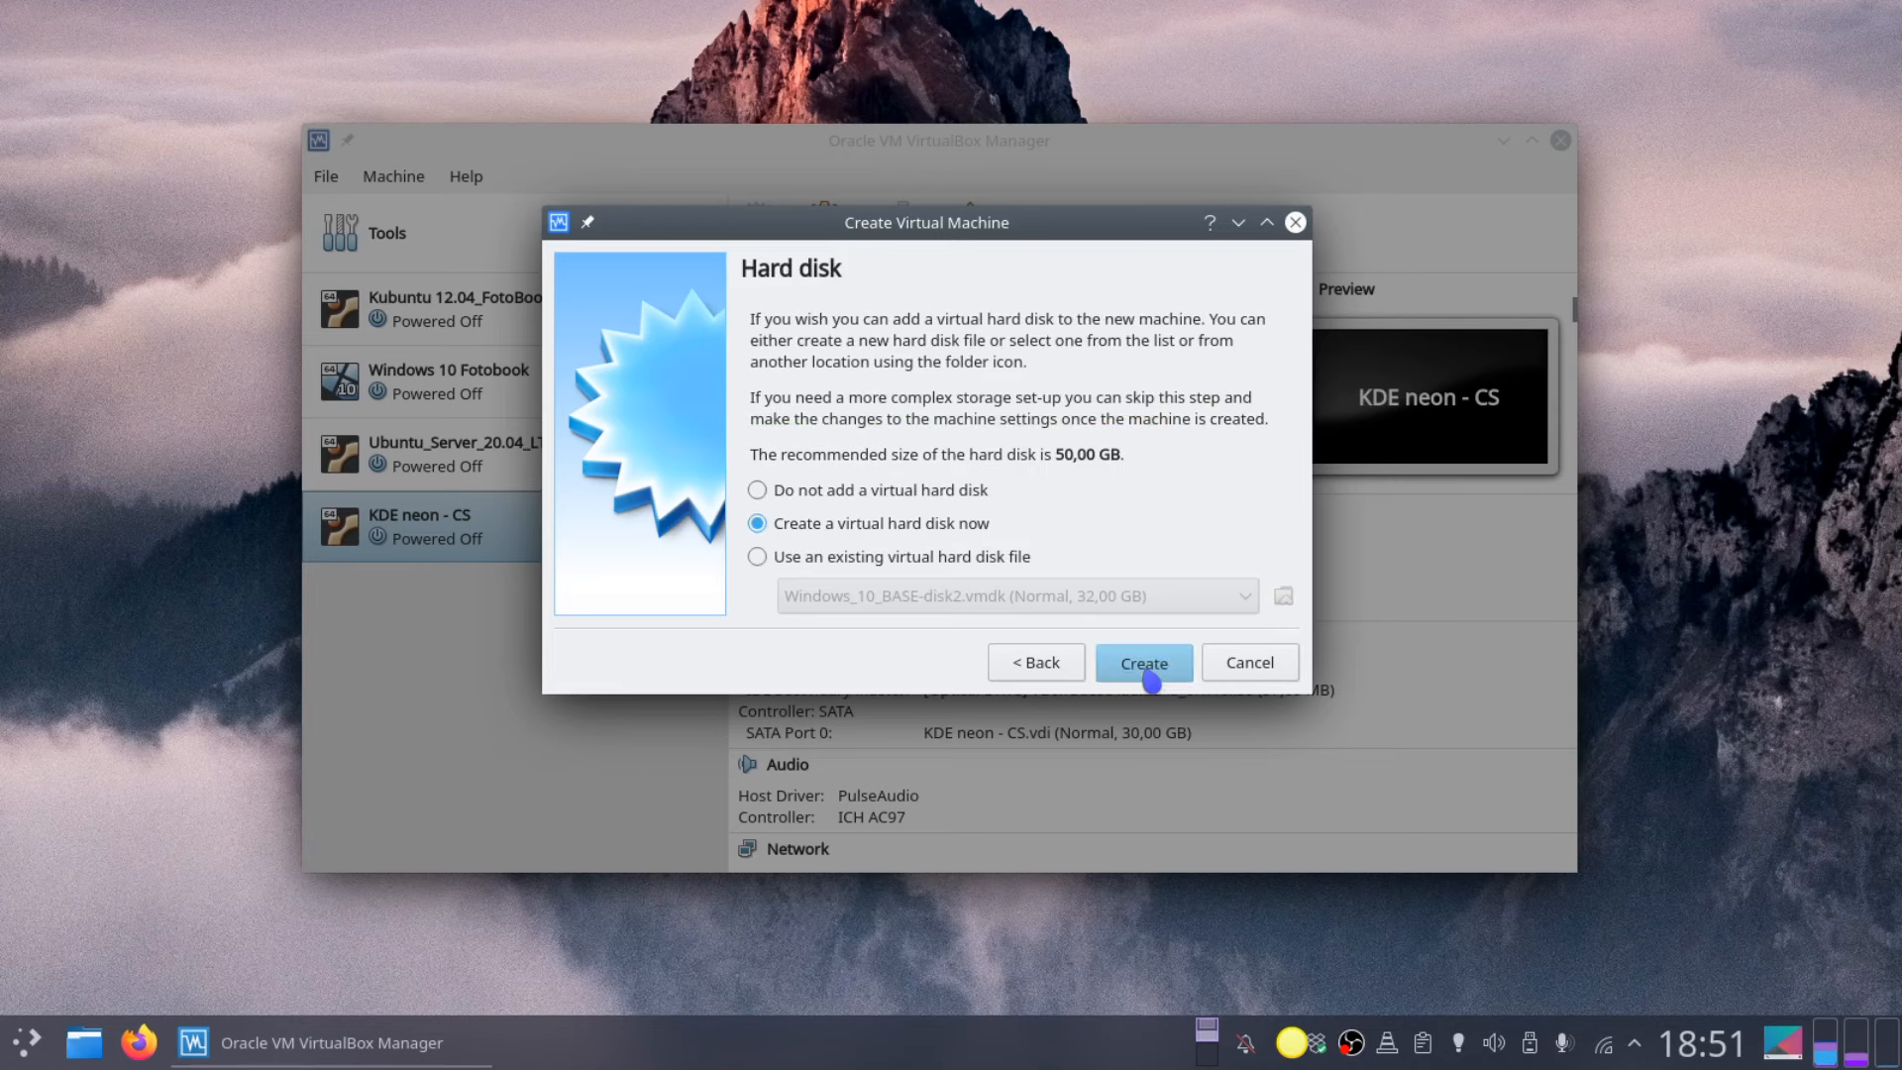
{"action": "left_click", "coordinate": [1150, 681]}
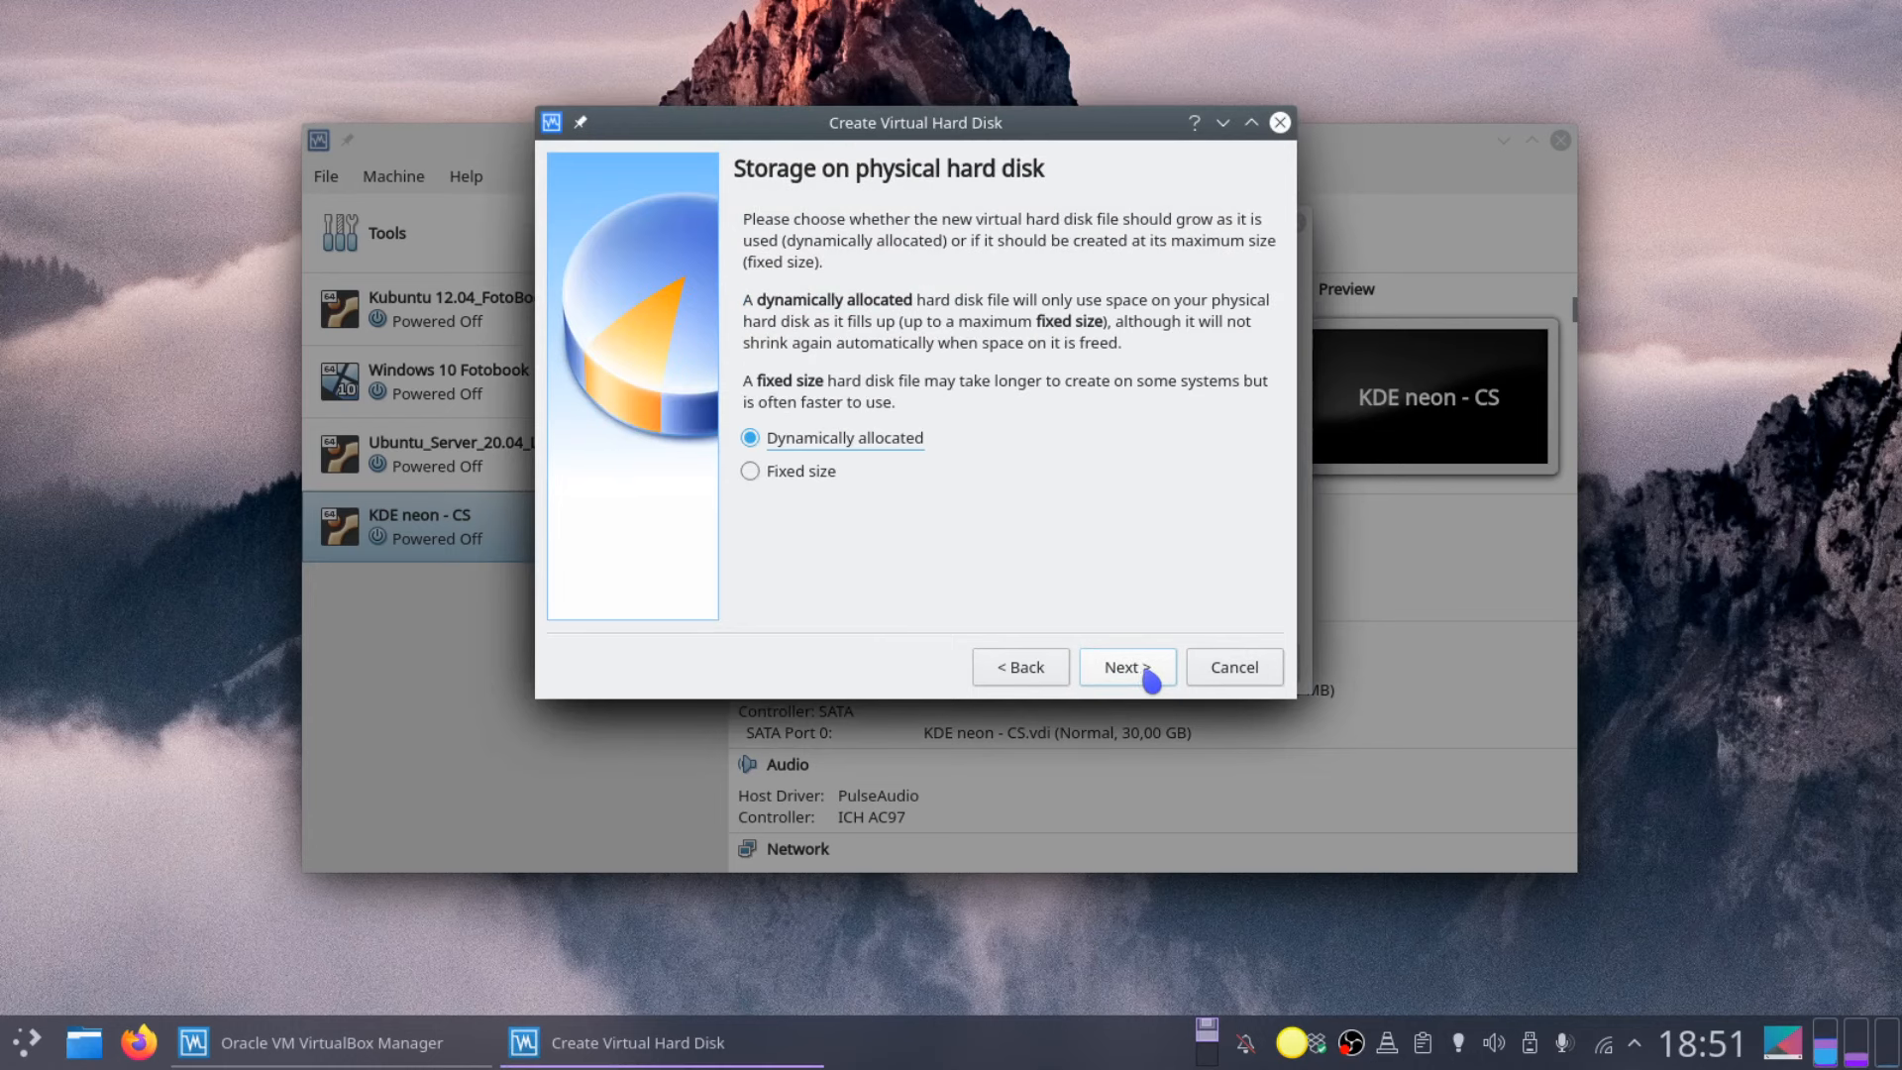
Step: Create the virtual disk as dynamically allocated, resized from 50 GB to 90 GB
{"action": "left_click", "coordinate": [1150, 681]}
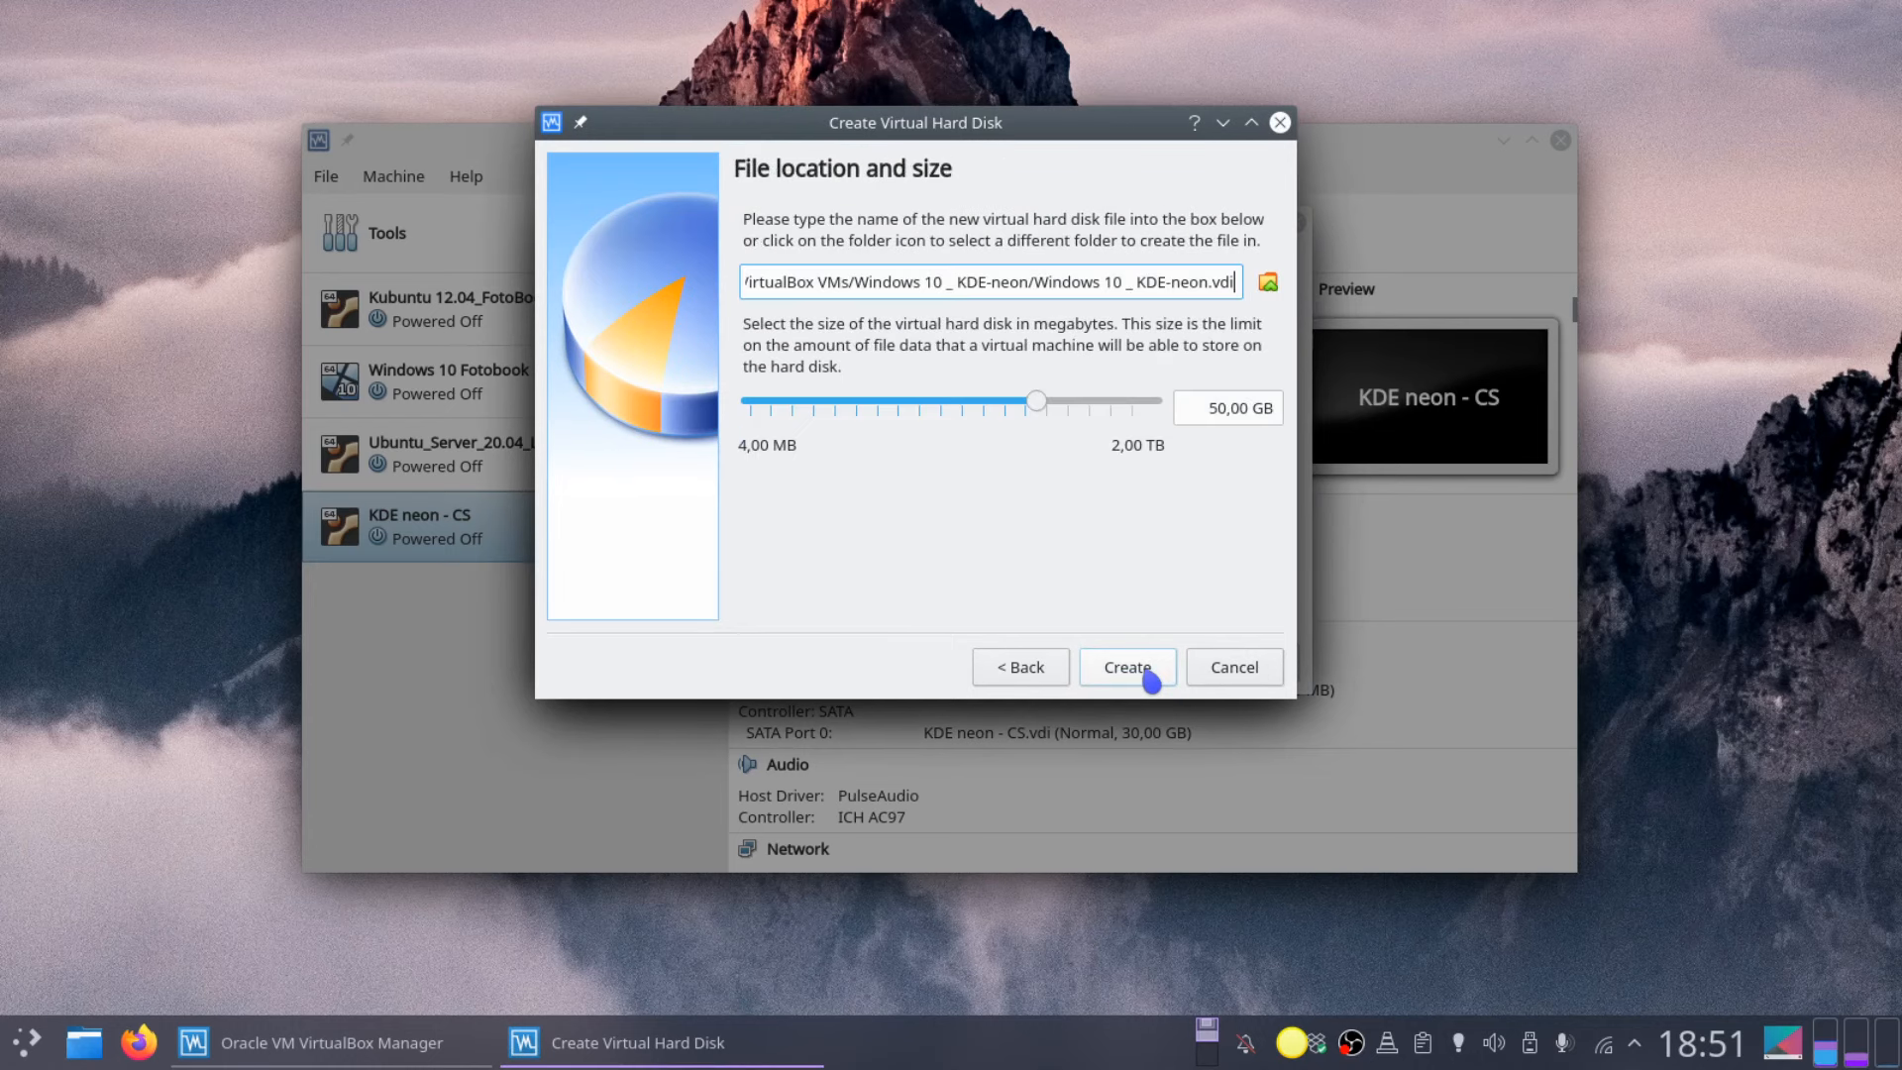
{"action": "left_click", "coordinate": [1209, 408]}
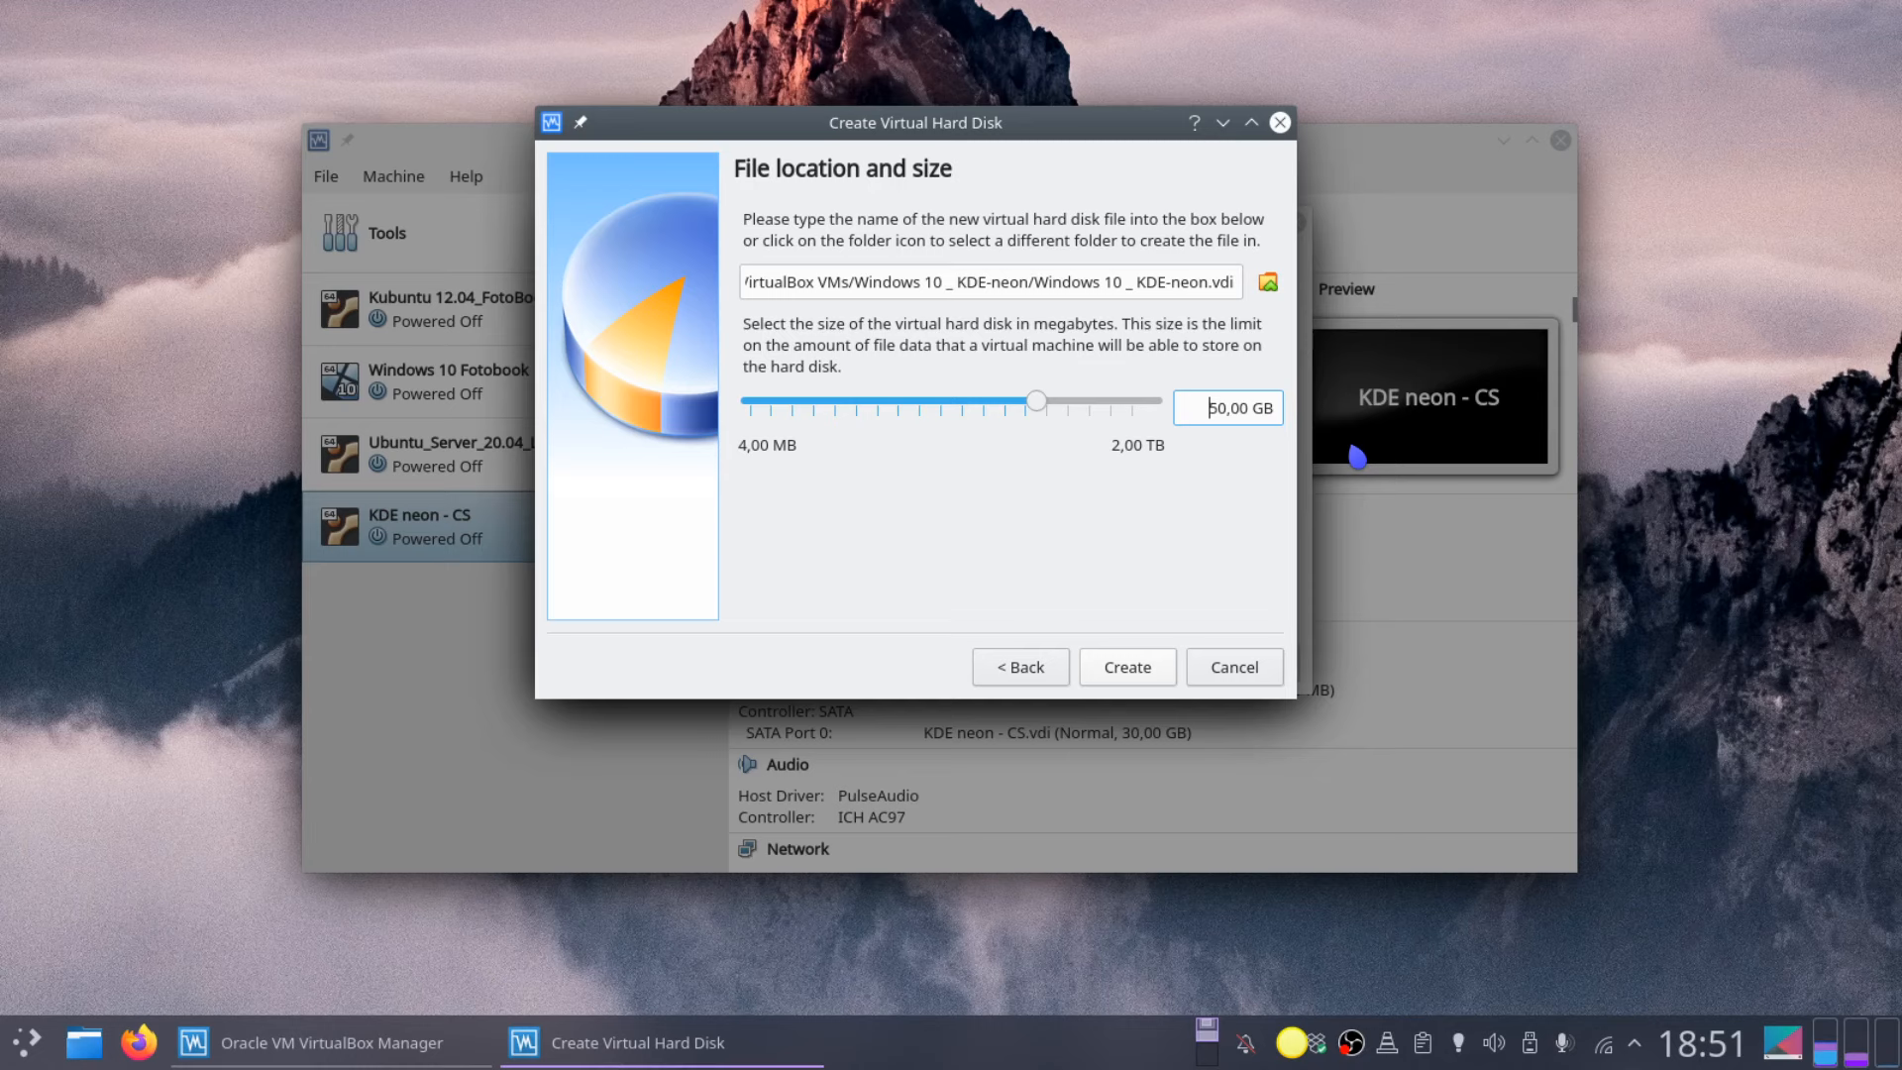
{"action": "key", "text": "BackSpace"}
{"action": "type", "text": "9"}
{"action": "left_click", "coordinate": [1139, 679]}
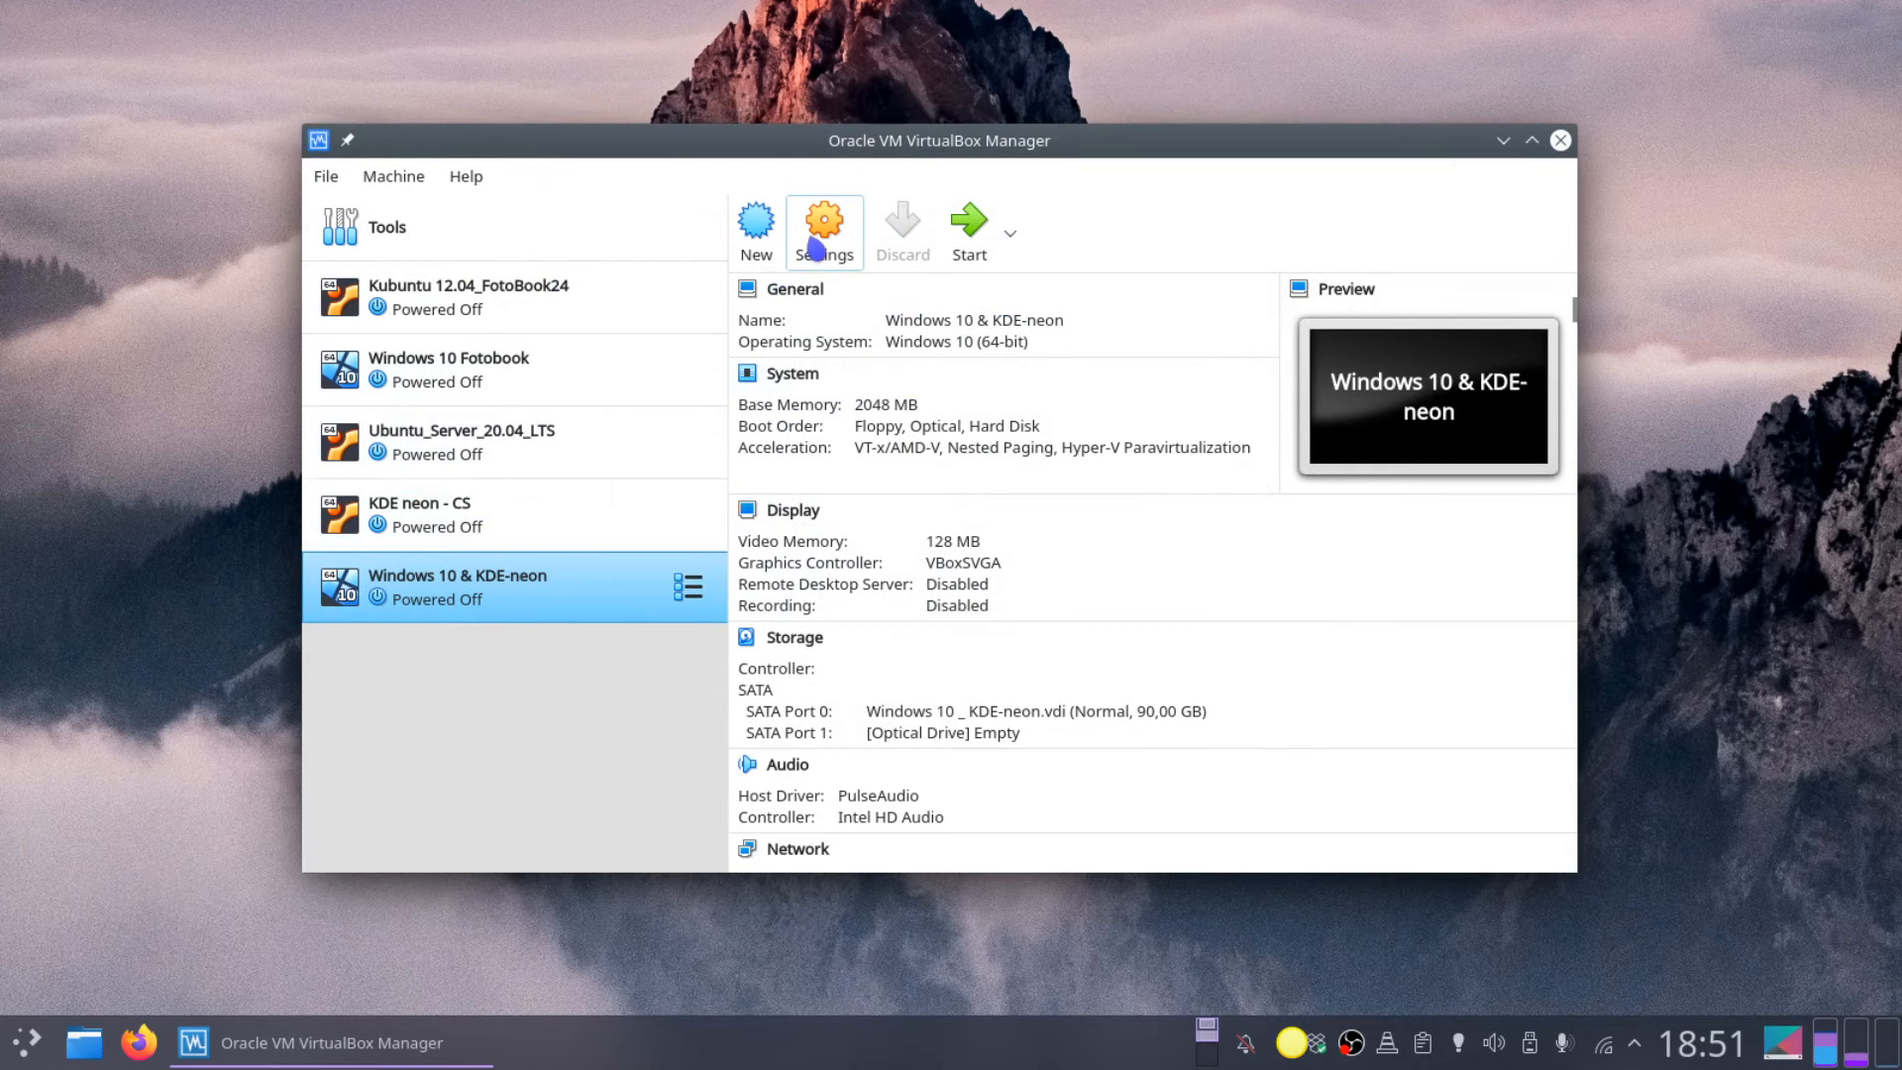
Step: In the machine's System settings, raise the processor count from 1 to 3
{"action": "left_click", "coordinate": [812, 246]}
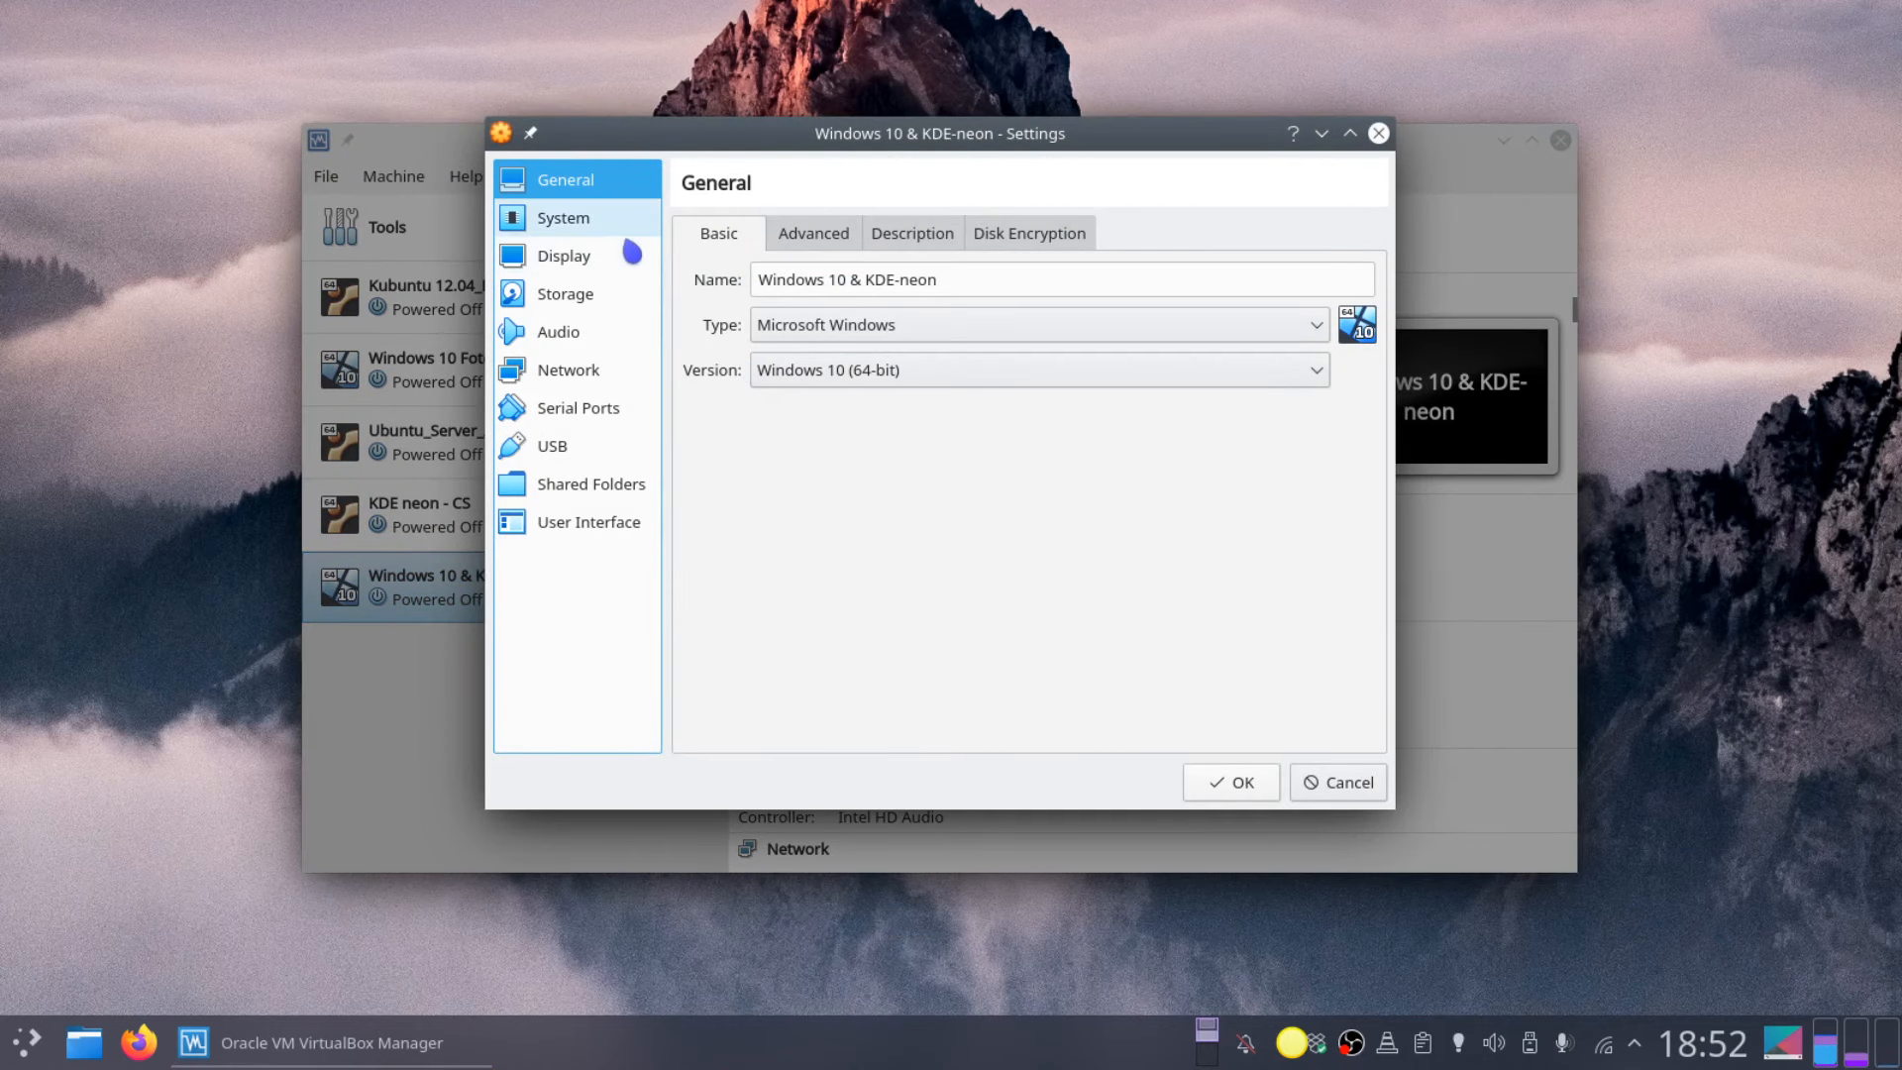
{"action": "left_click", "coordinate": [602, 228]}
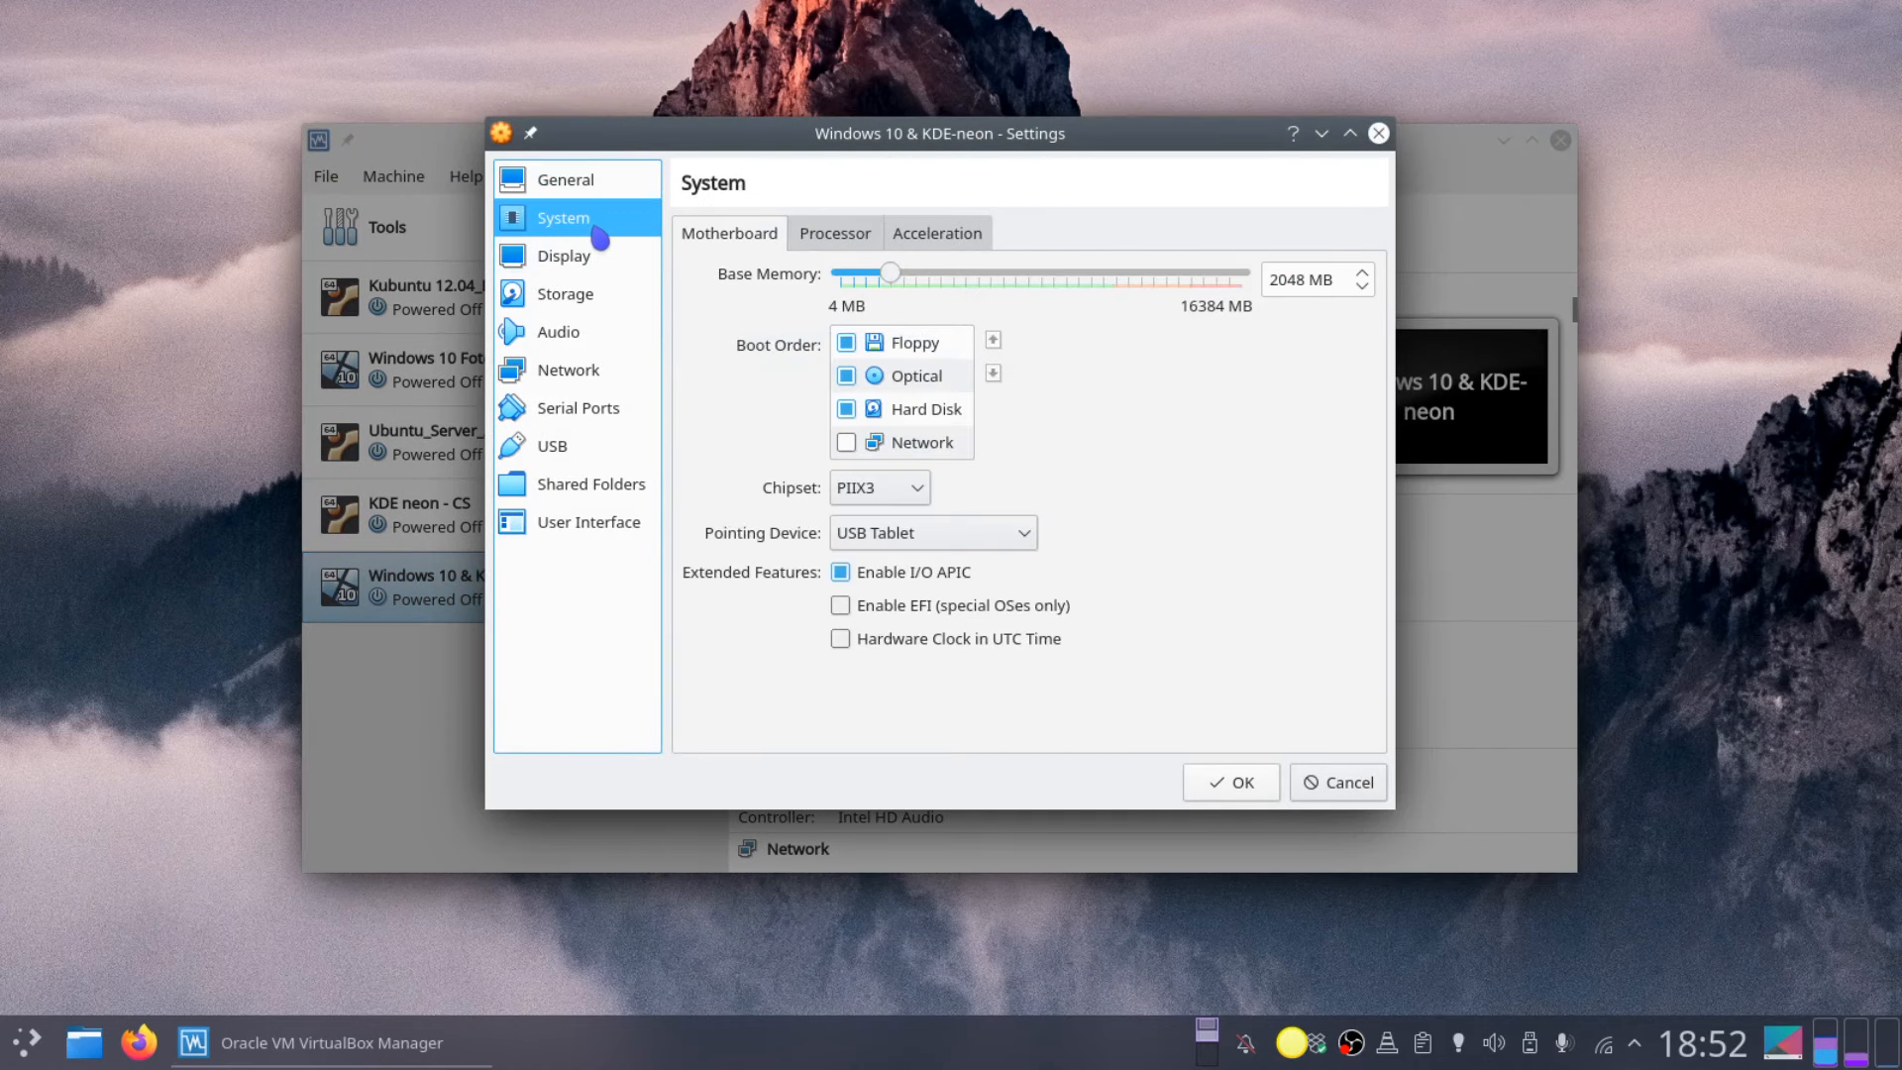
{"action": "left_click", "coordinate": [837, 240]}
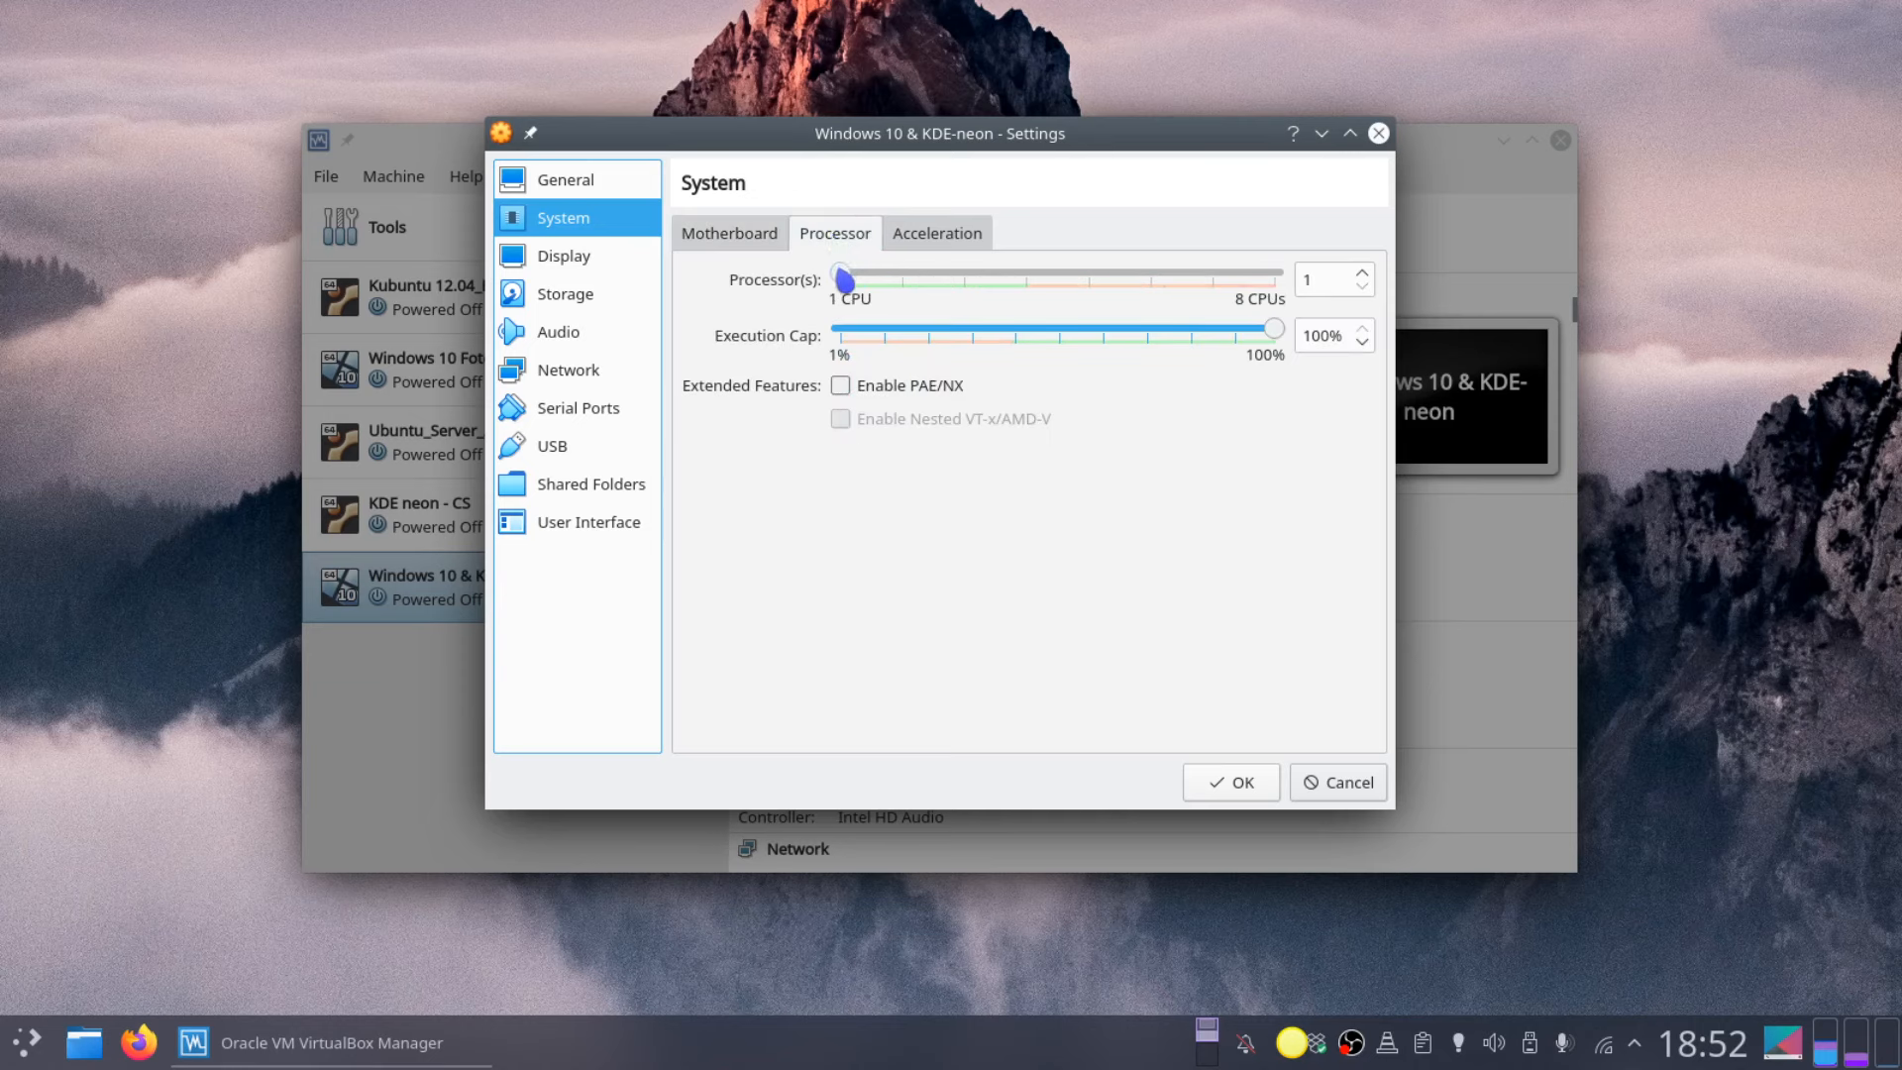
{"action": "left_click_drag", "start_coordinate": [849, 282], "coordinate": [966, 287]}
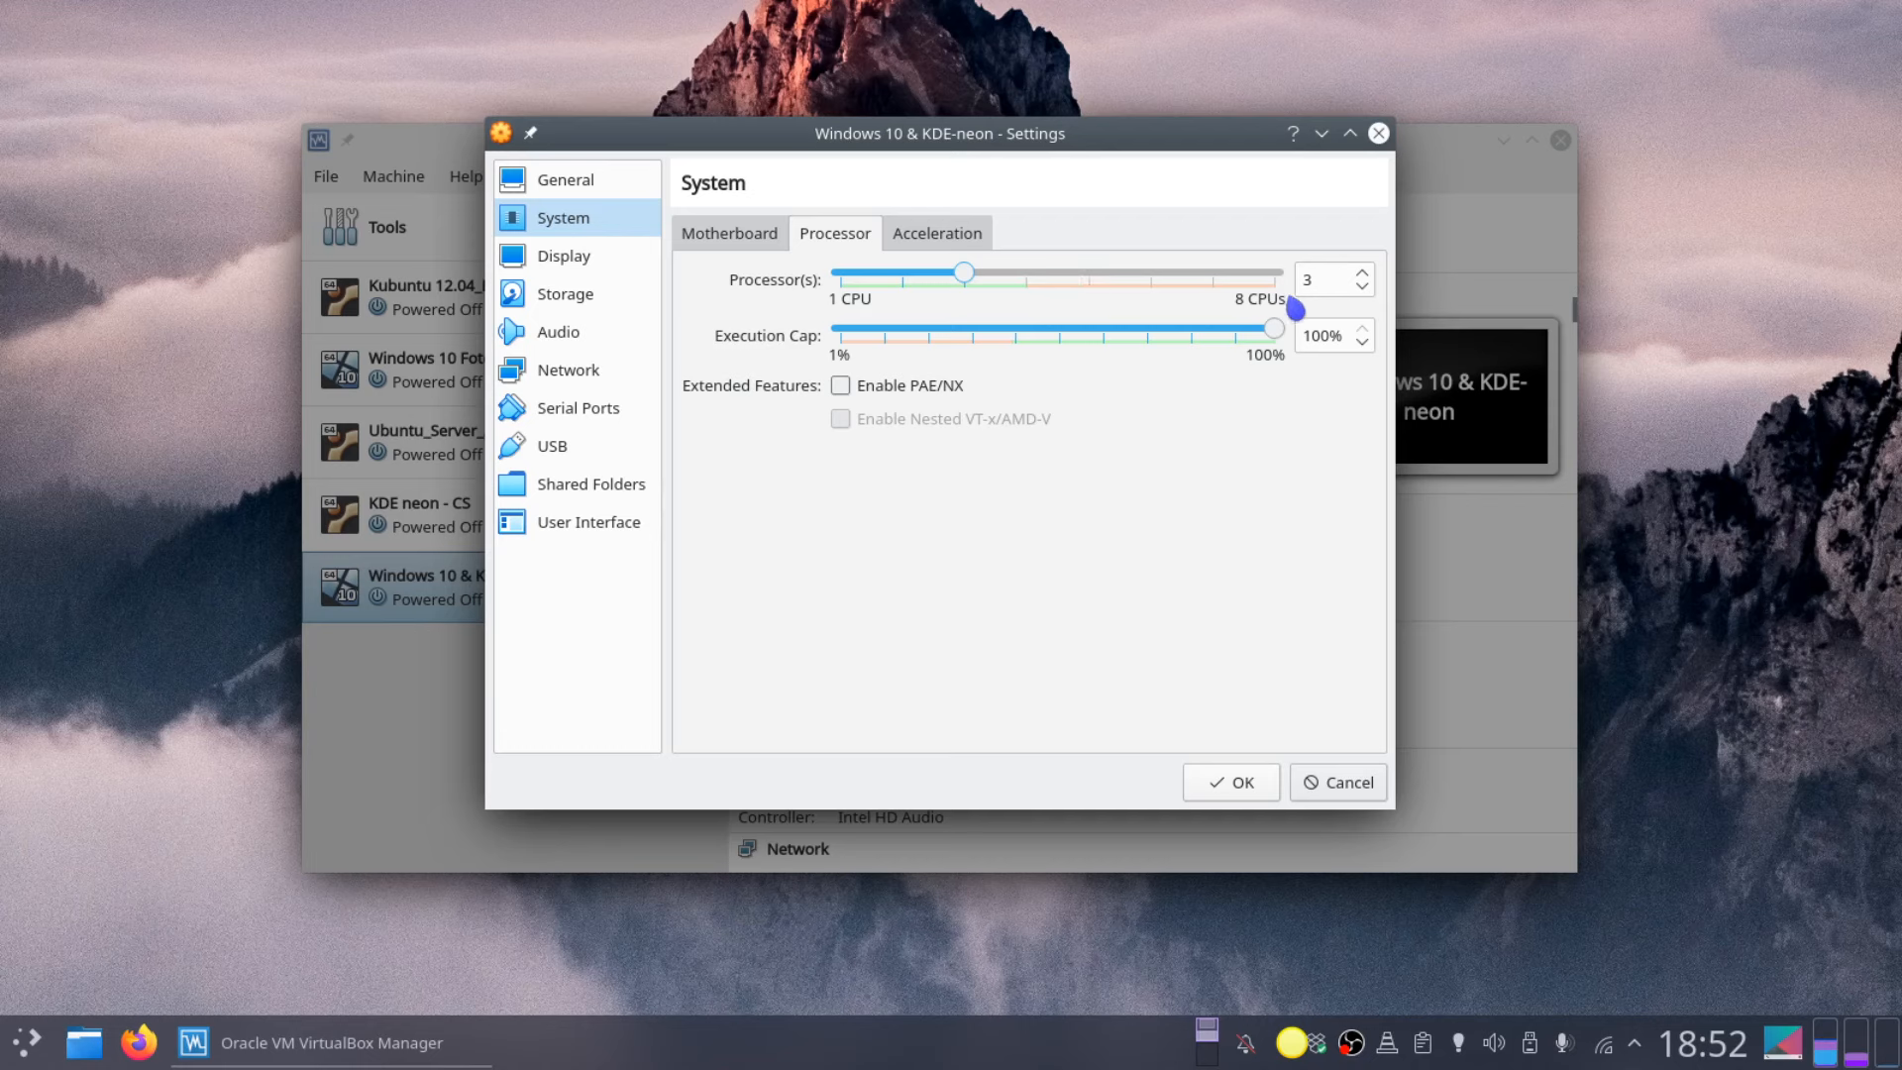
Step: Load Windows 10 - 64 bits.iso into the machine's empty optical drive under Storage
{"action": "left_click", "coordinate": [571, 297]}
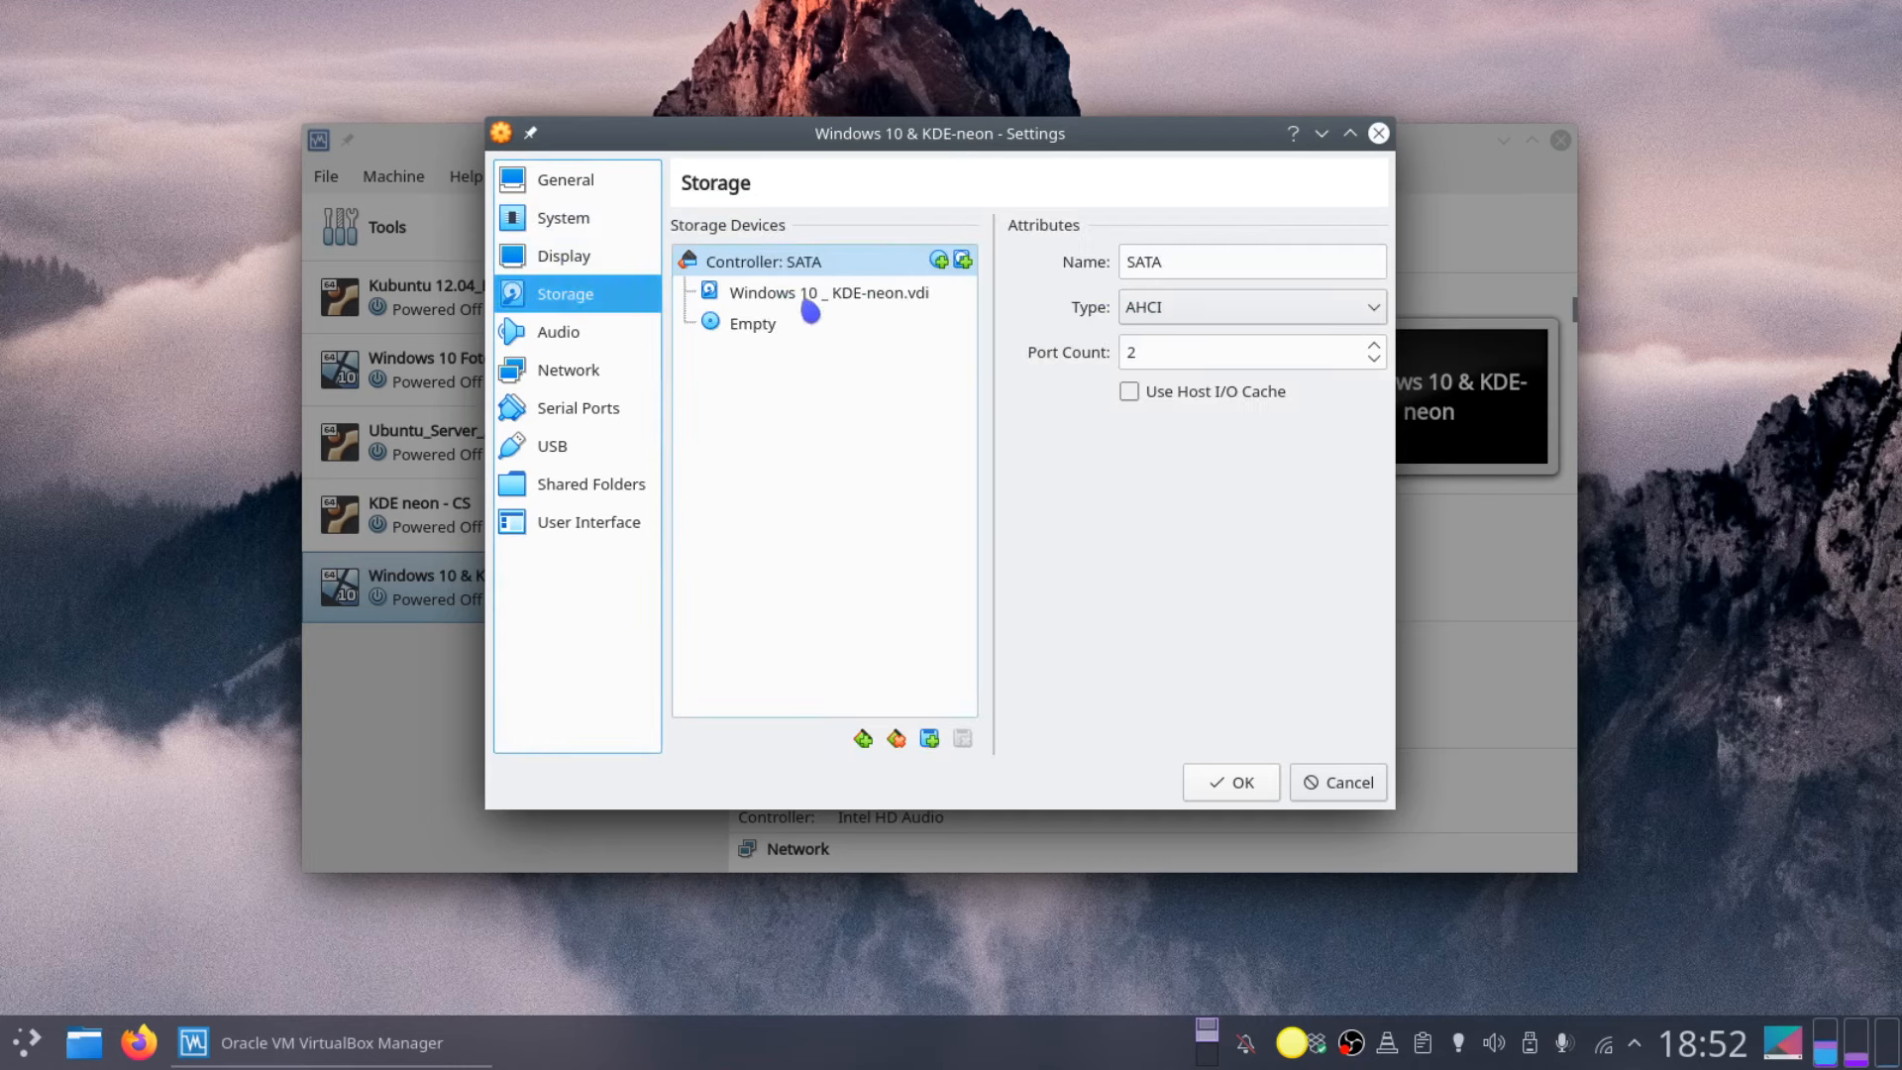
{"action": "left_click_drag", "start_coordinate": [814, 300], "coordinate": [1387, 280]}
{"action": "left_click", "coordinate": [733, 327]}
{"action": "left_click", "coordinate": [1374, 264]}
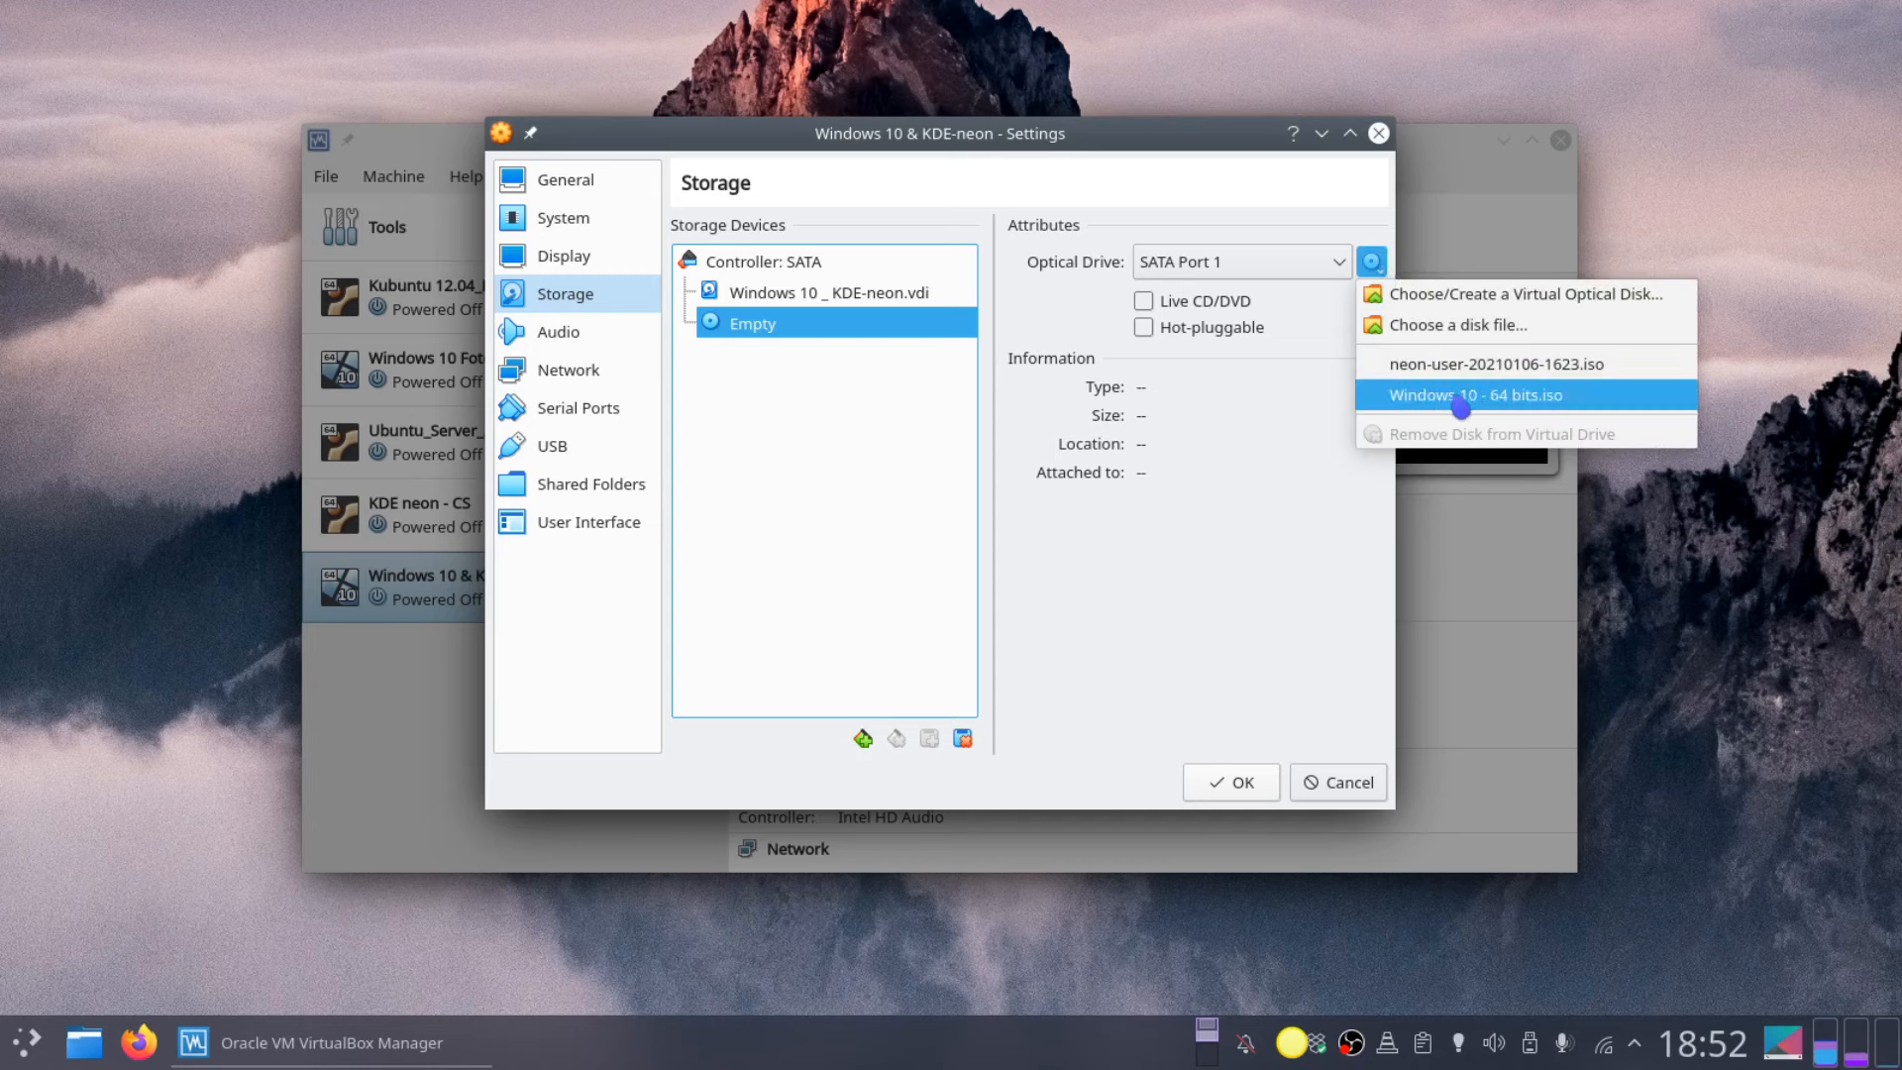
{"action": "left_click", "coordinate": [1521, 407]}
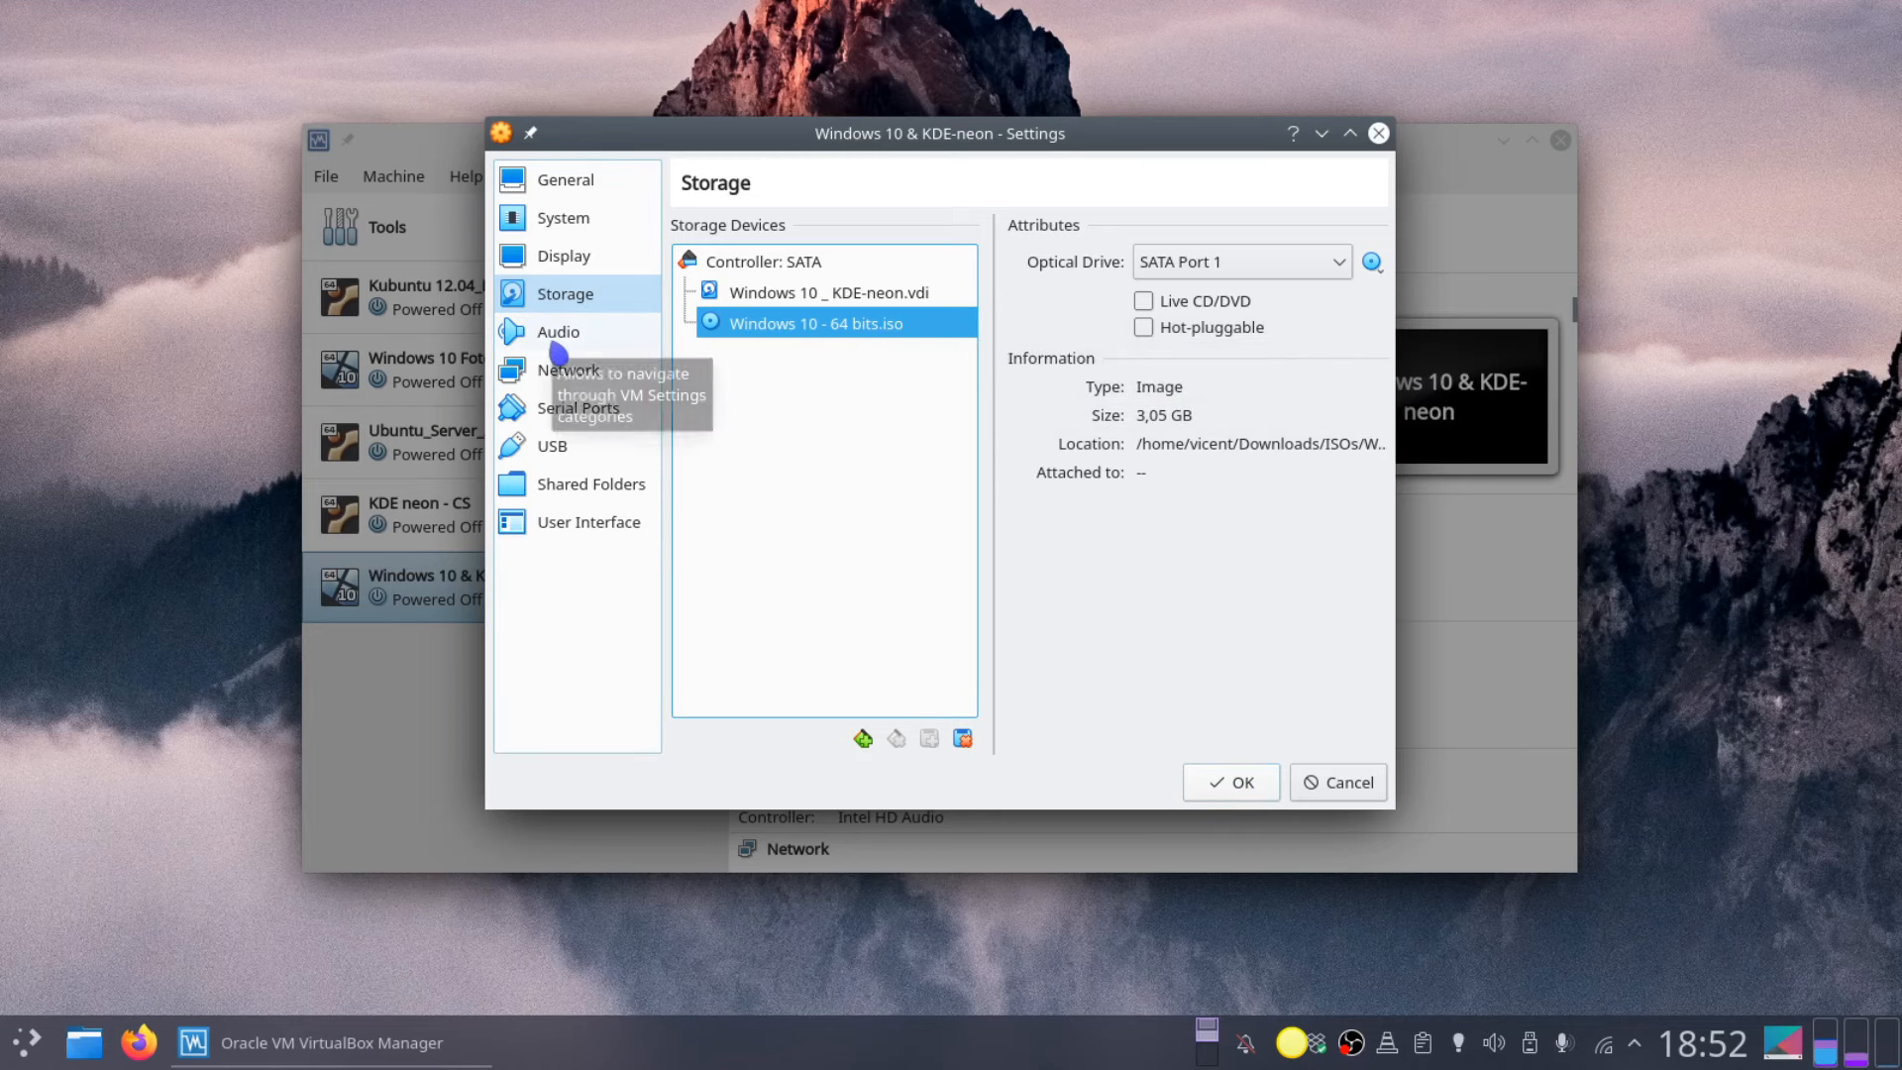
Step: Attach the network adapter as Bridged Adapter on wlp59s0 and save the settings
{"action": "left_click", "coordinate": [579, 380]}
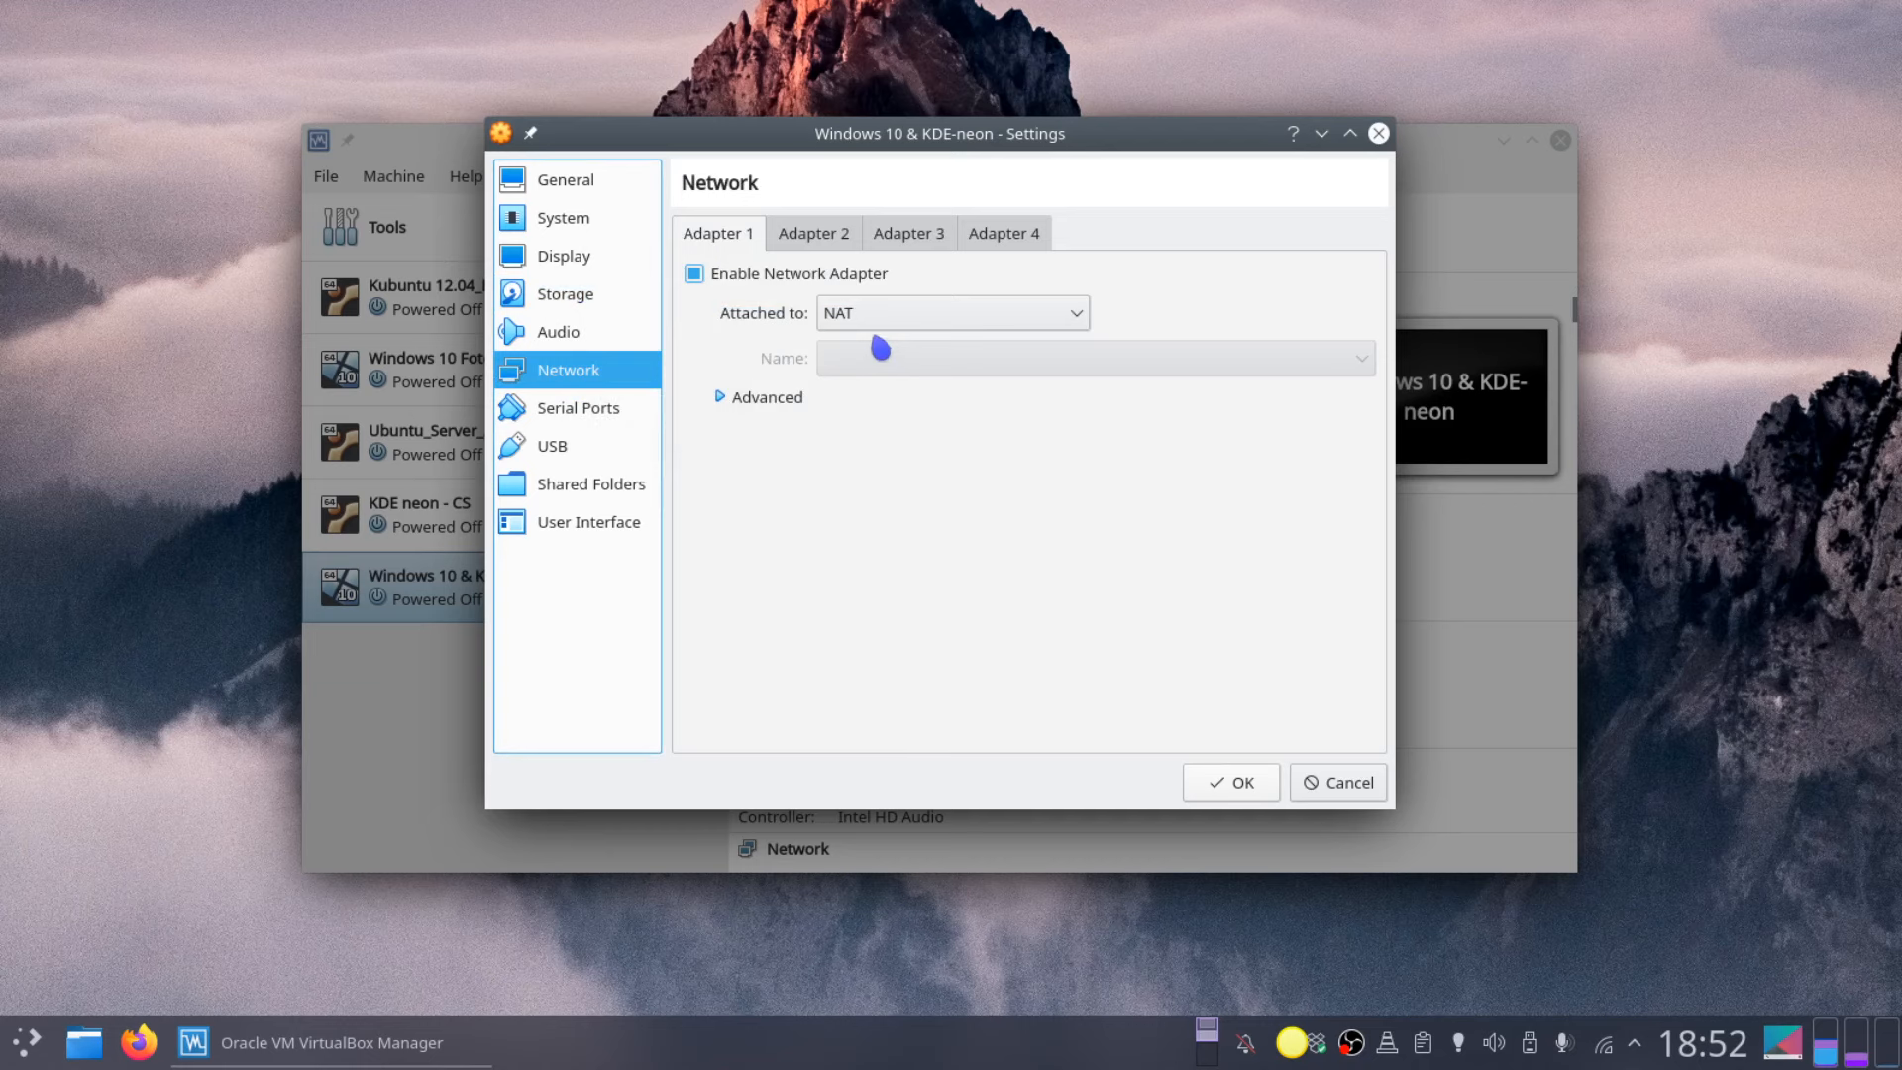
{"action": "left_click", "coordinate": [1088, 322]}
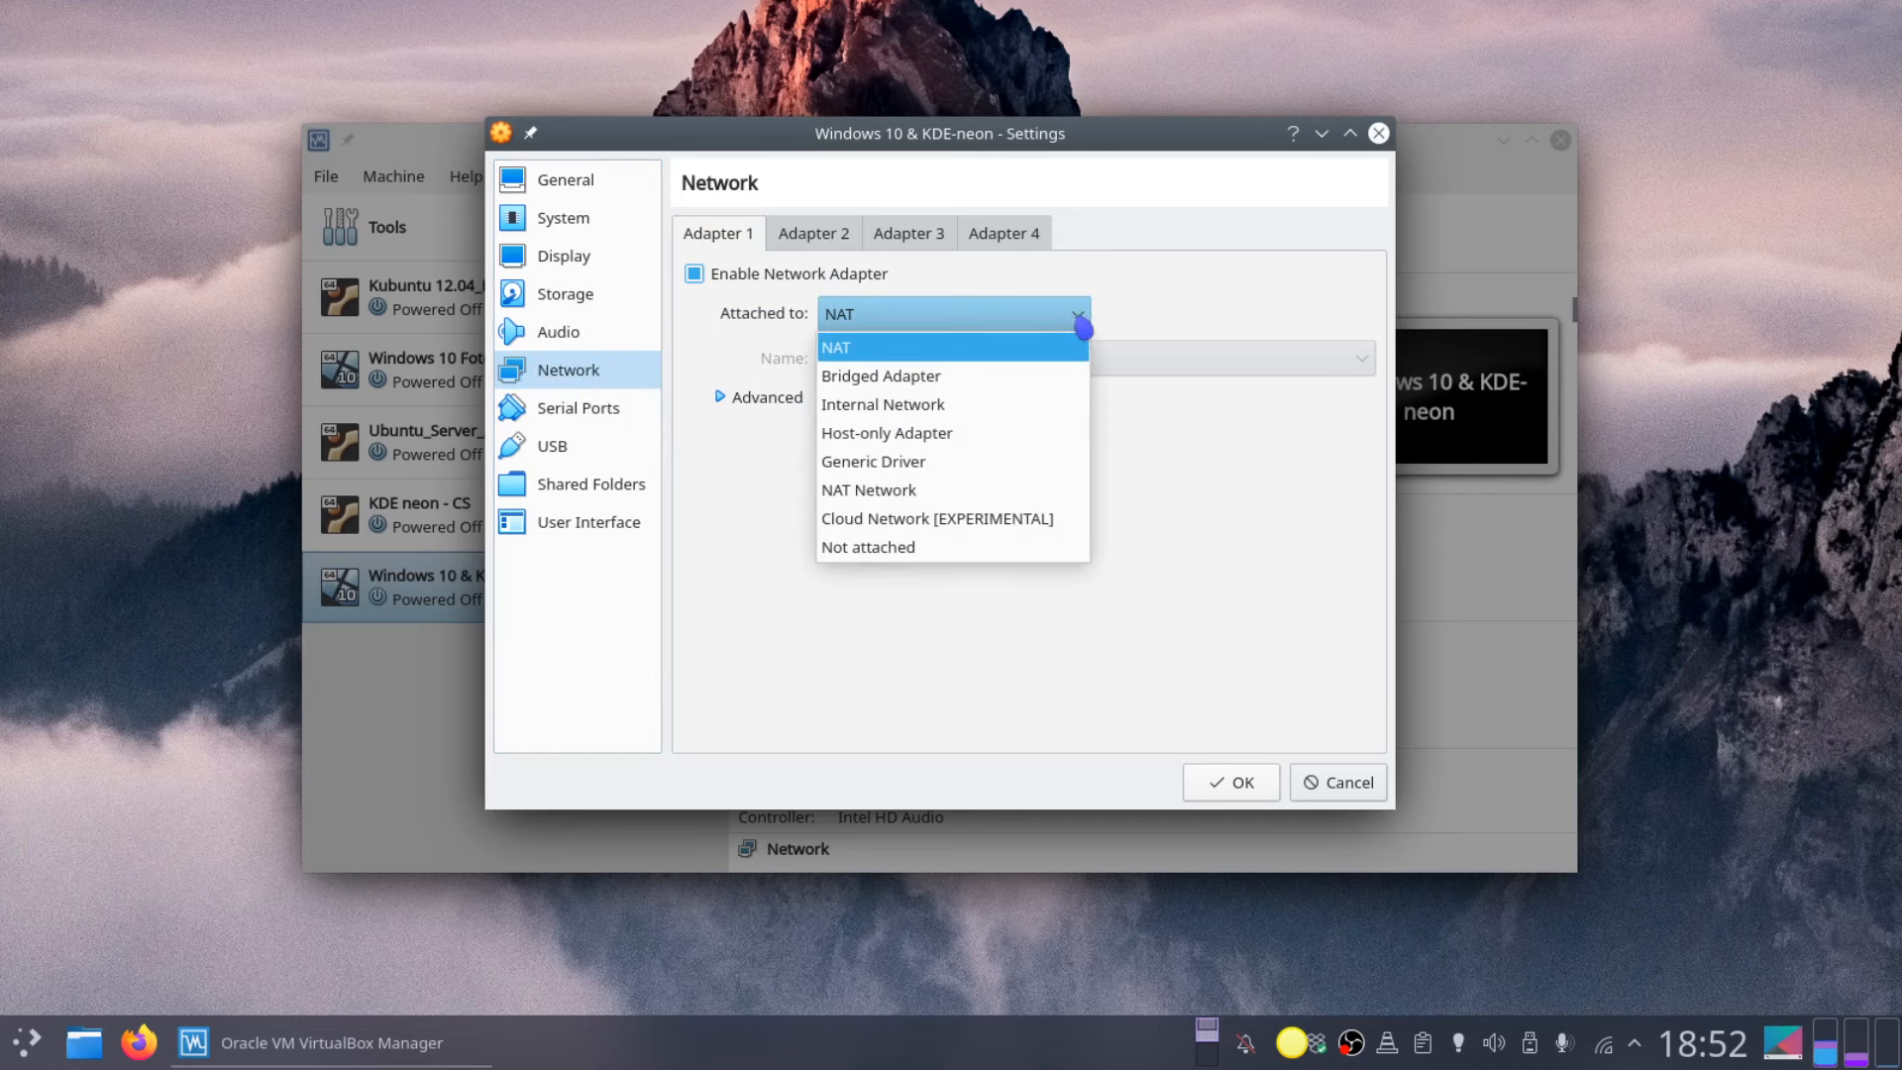
{"action": "left_click", "coordinate": [1039, 380]}
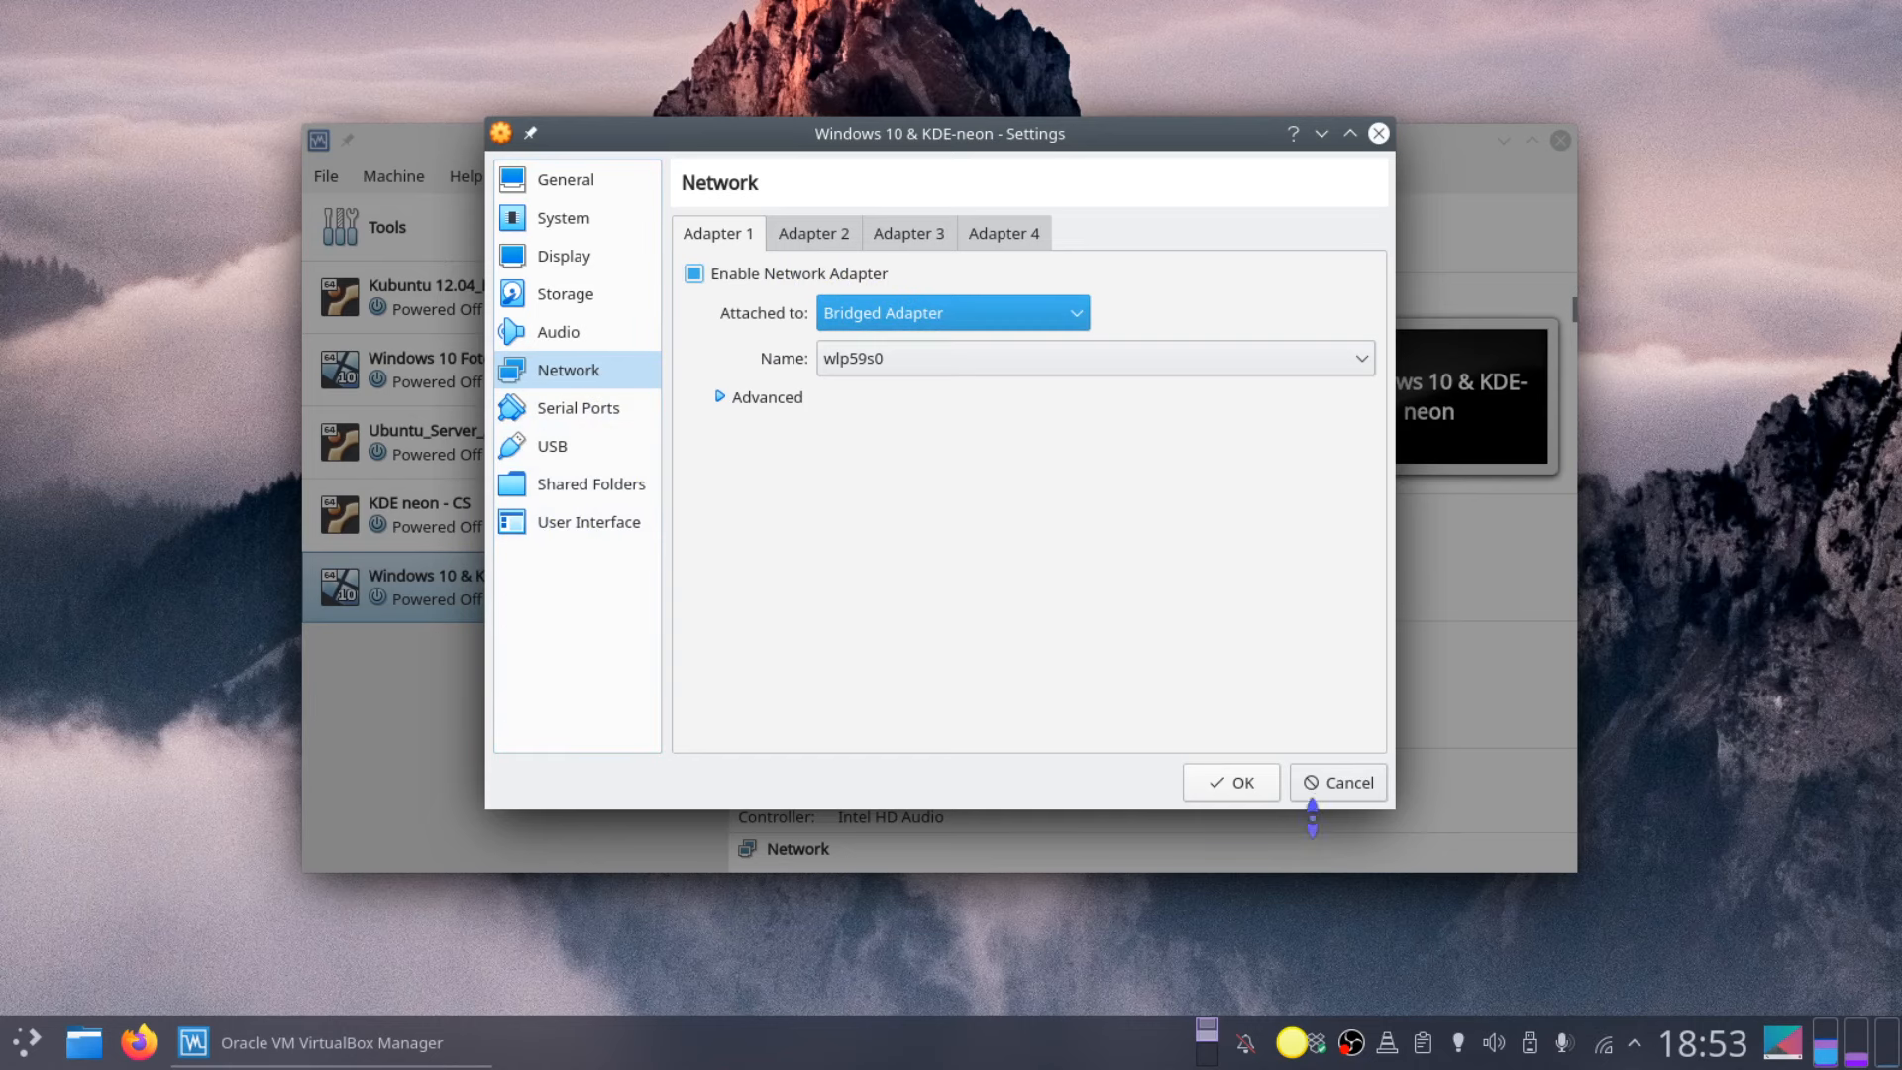
{"action": "left_click", "coordinate": [1239, 790]}
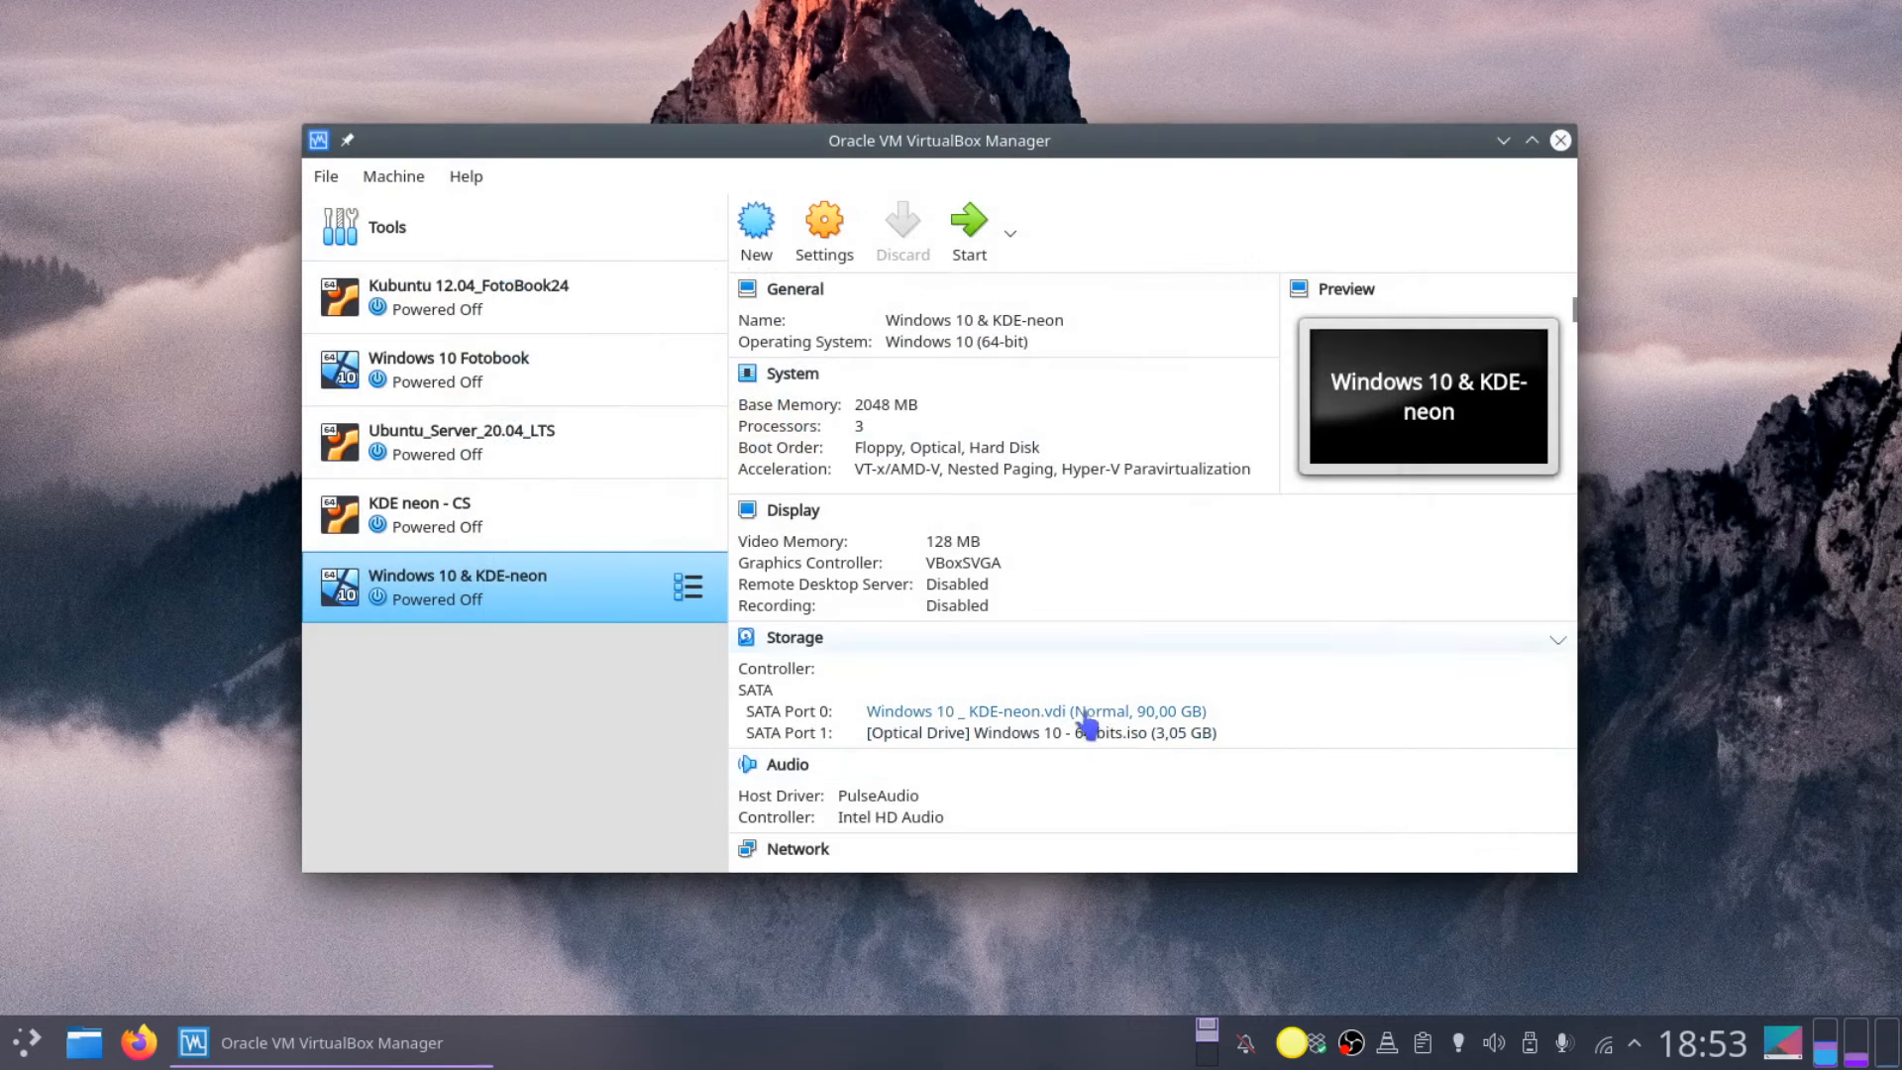
Step: Start the machine with Windows 10 - 64 bits.iso as the start-up disk
{"action": "left_click", "coordinate": [969, 223]}
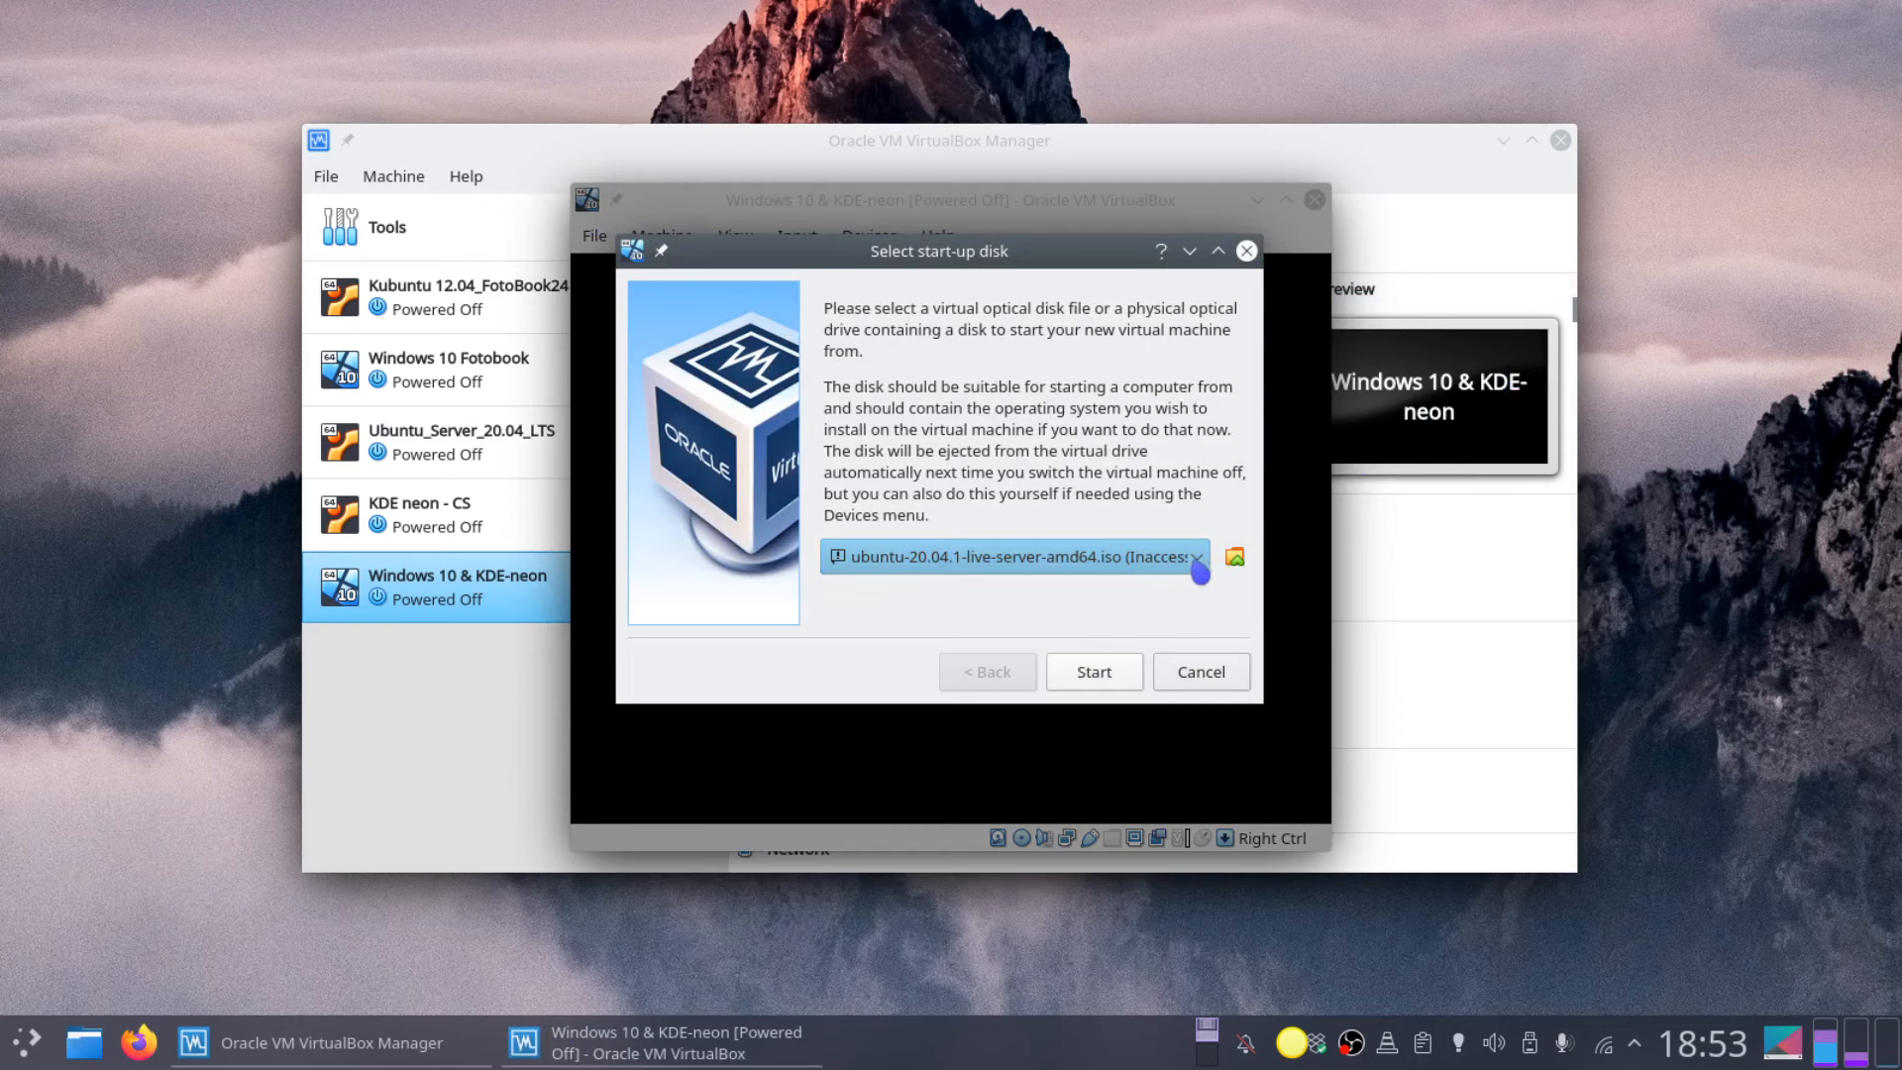
{"action": "left_click", "coordinate": [1198, 562]}
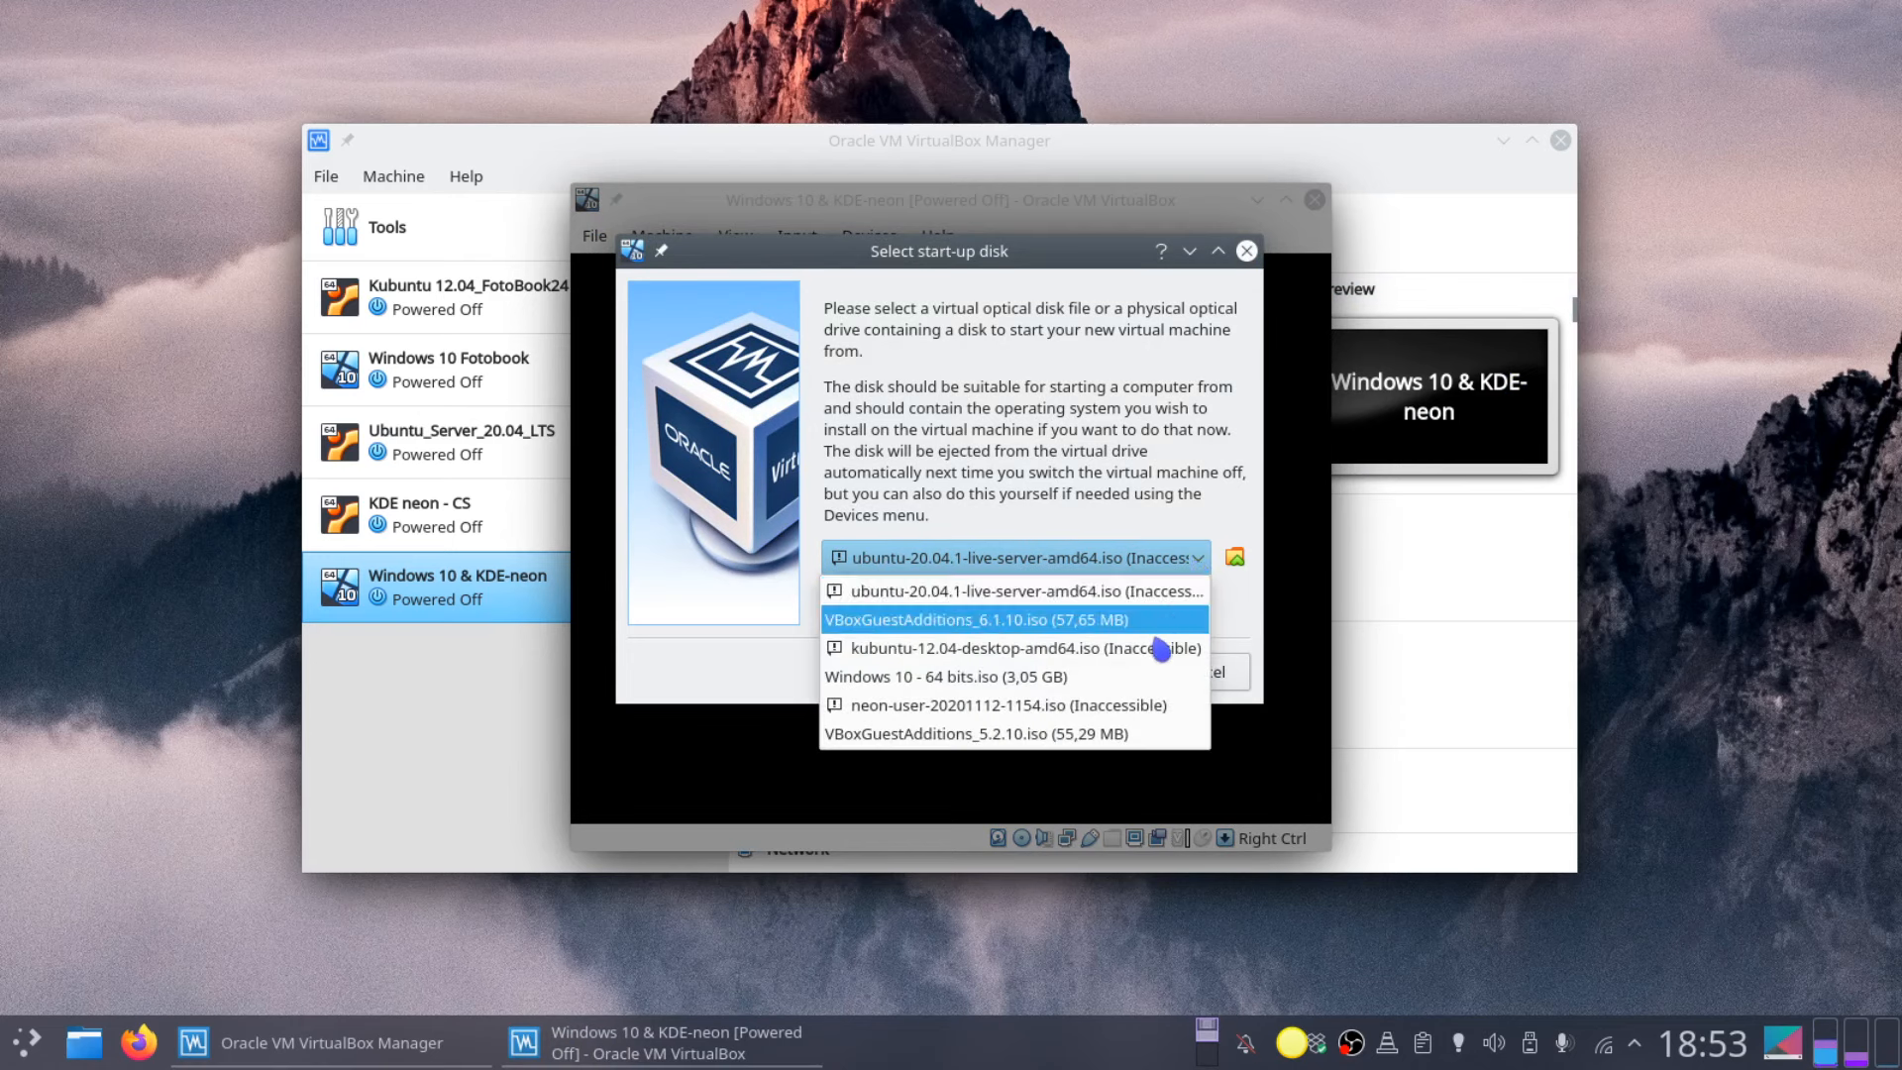
{"action": "left_click", "coordinate": [954, 681]}
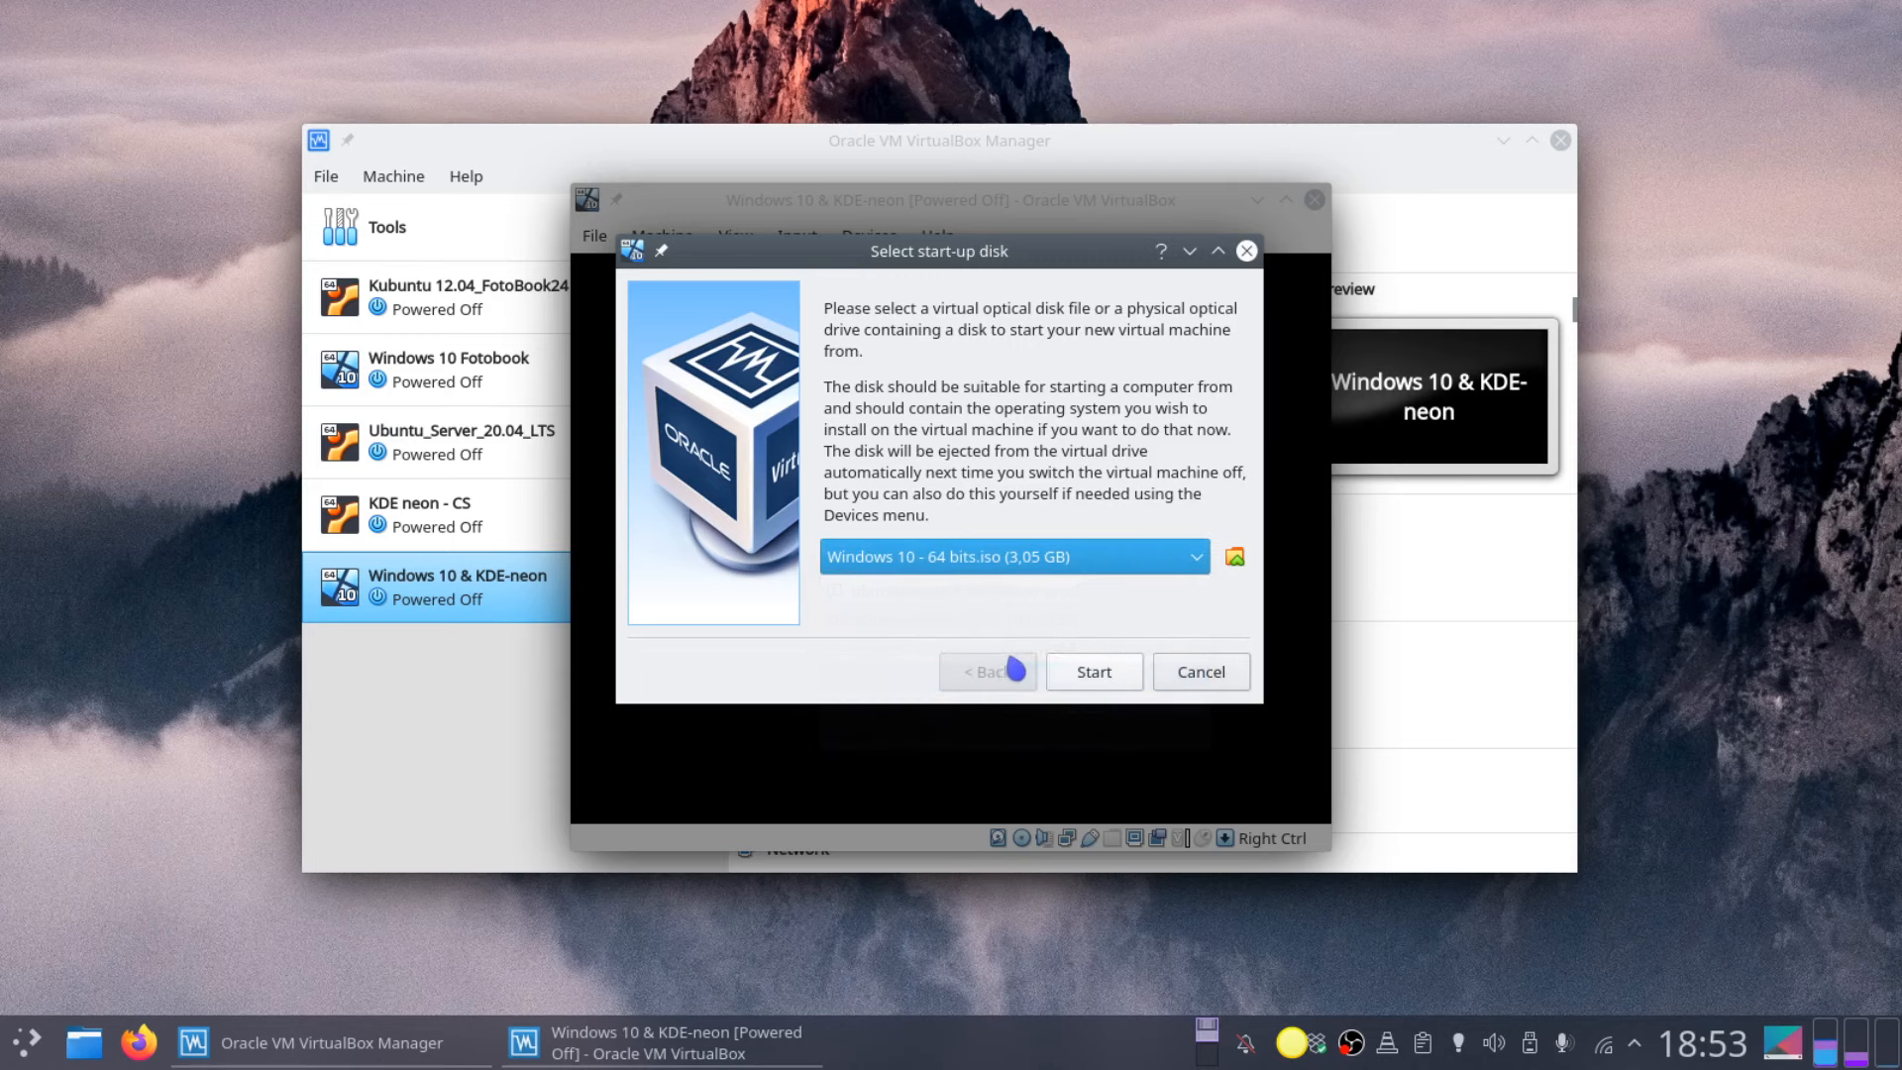
{"action": "left_click", "coordinate": [1102, 675]}
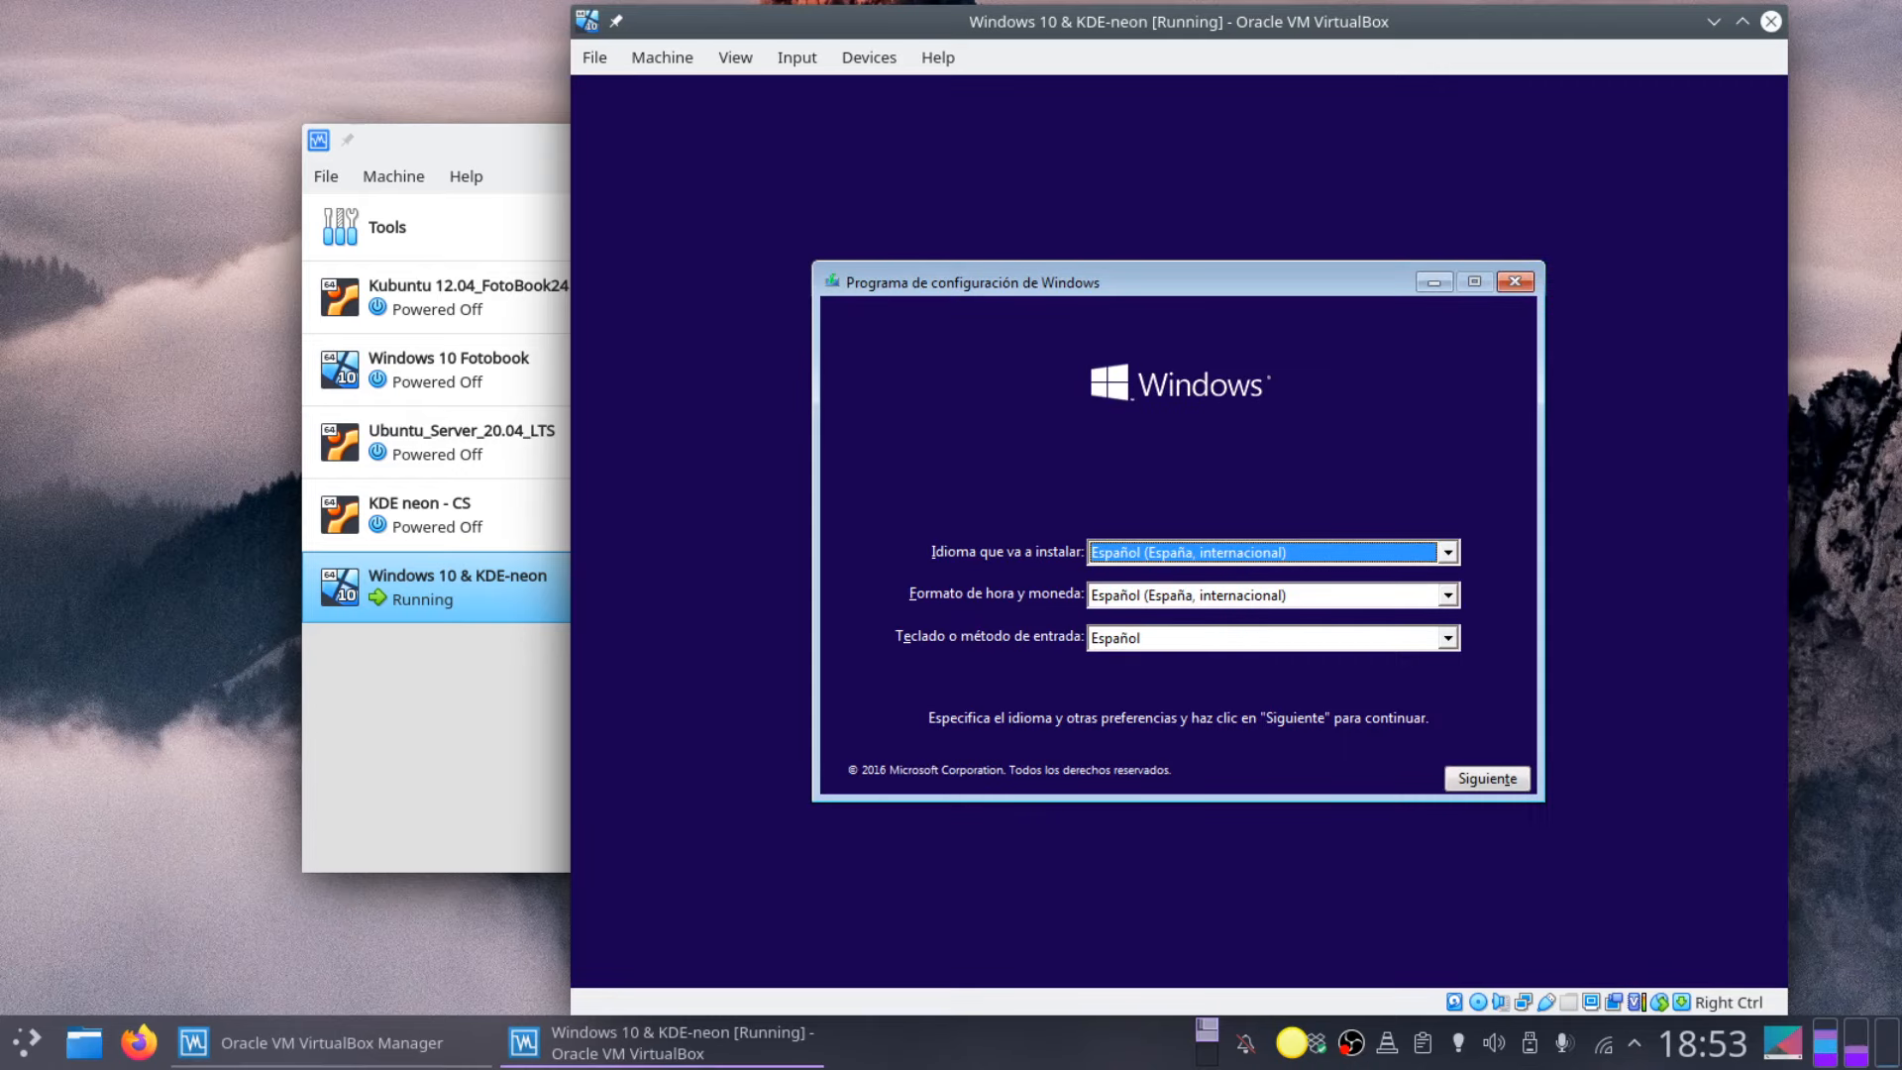
Step: Keep Español (España, internacional) as the language and begin the Windows installation
{"action": "left_click", "coordinate": [1448, 552]}
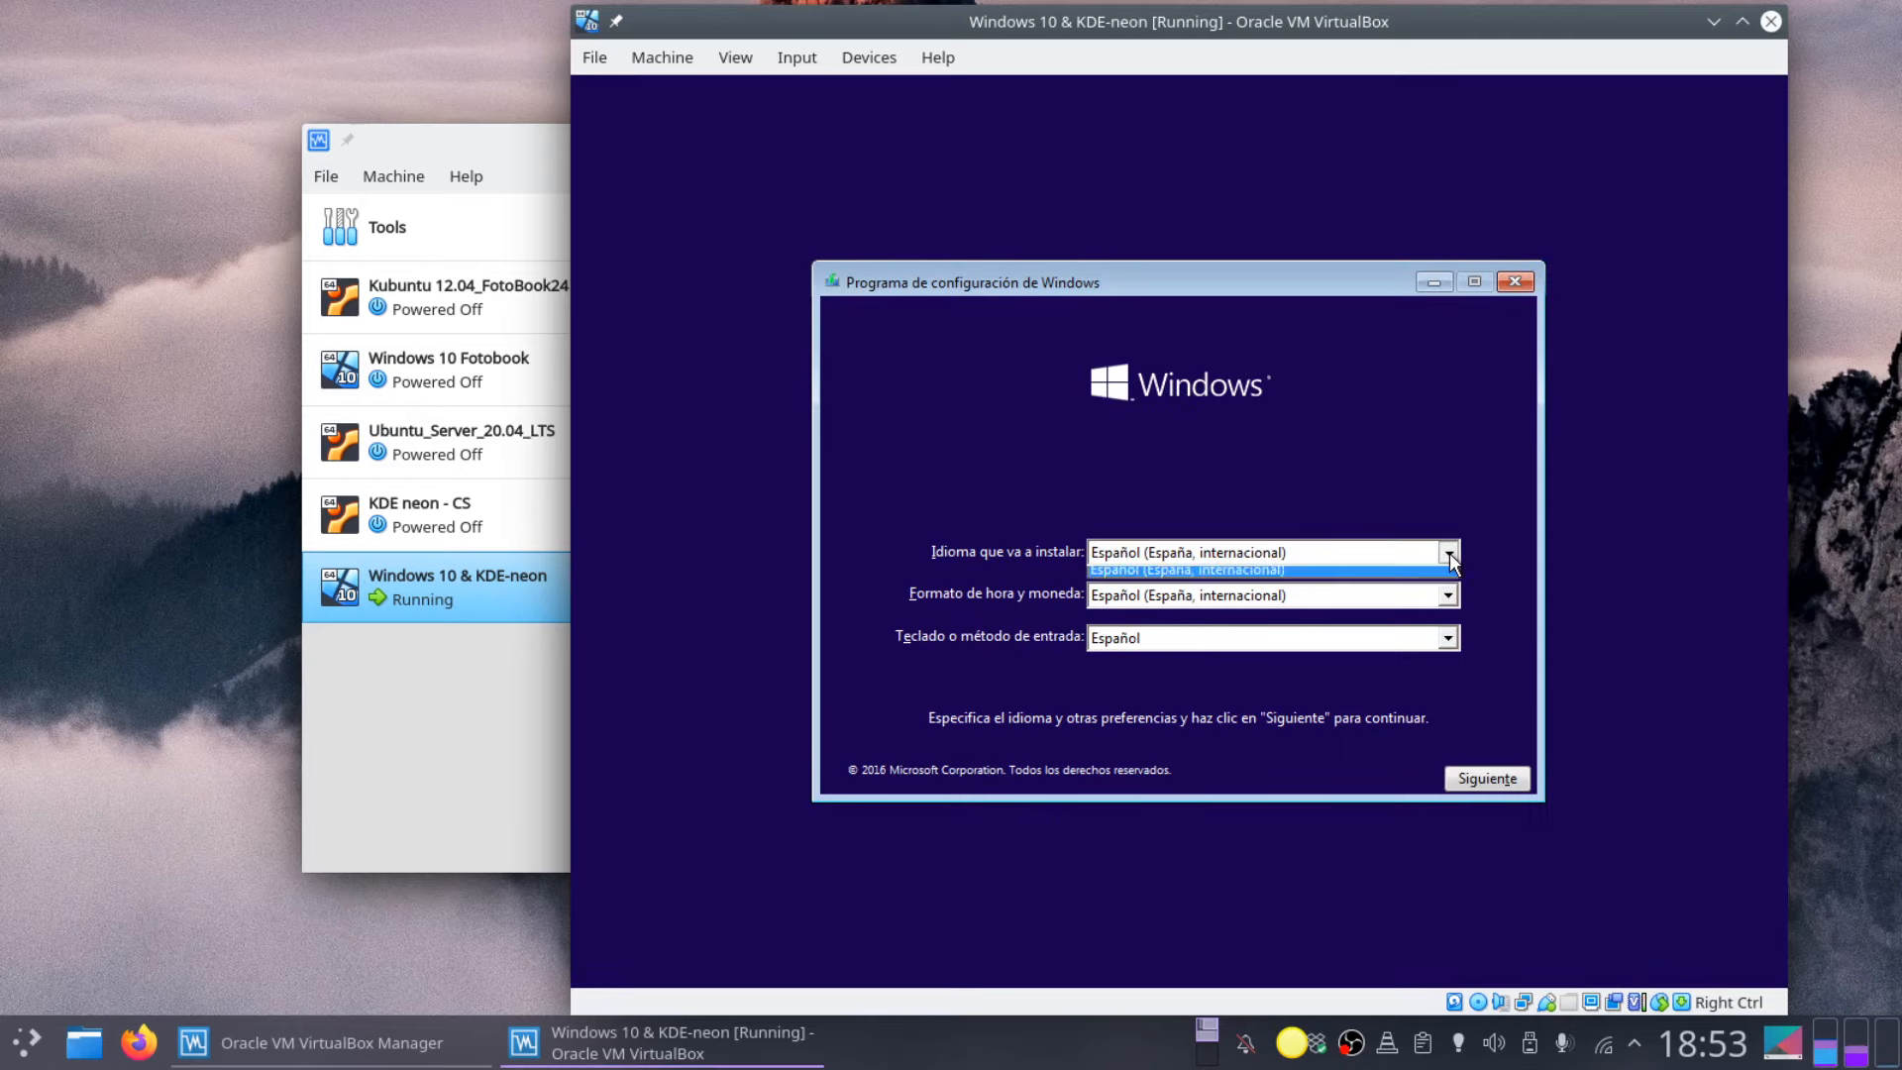
{"action": "left_click", "coordinate": [1448, 553]}
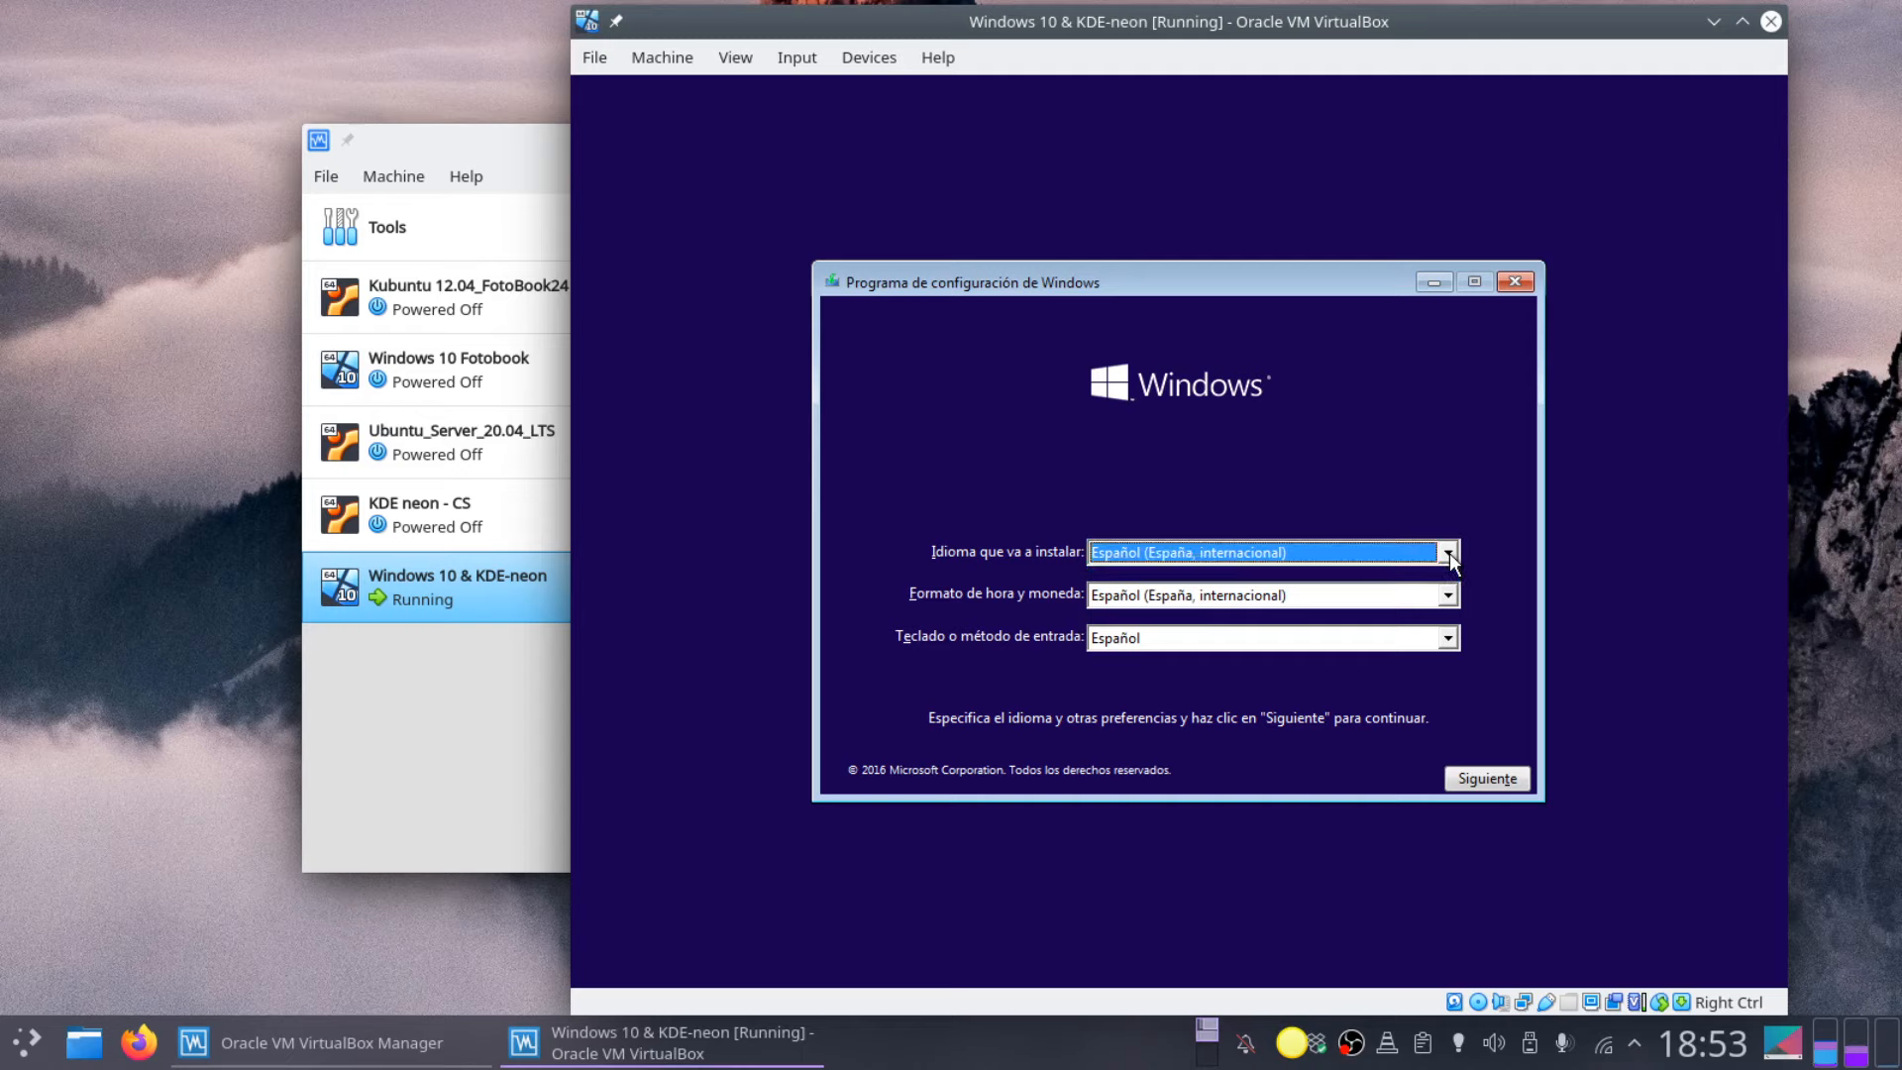
{"action": "left_click", "coordinate": [1473, 779]}
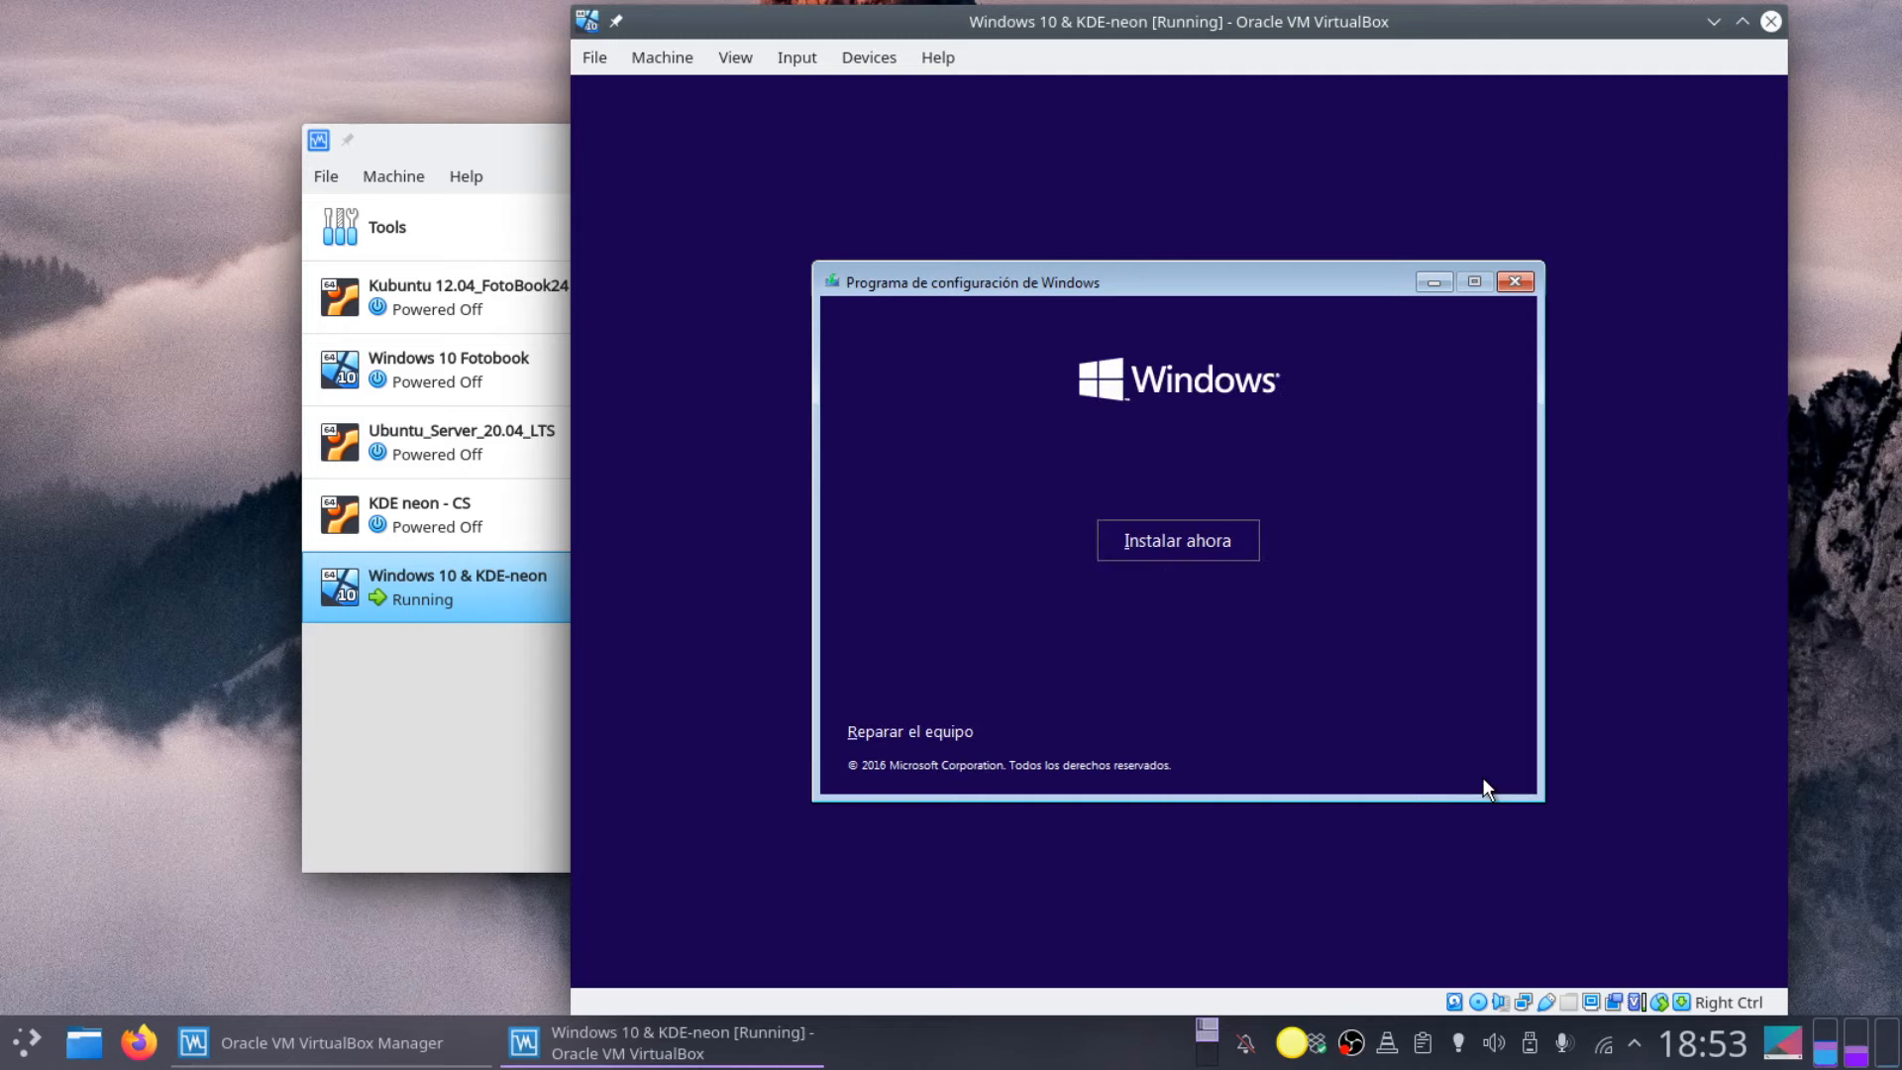
{"action": "left_click", "coordinate": [1179, 551]}
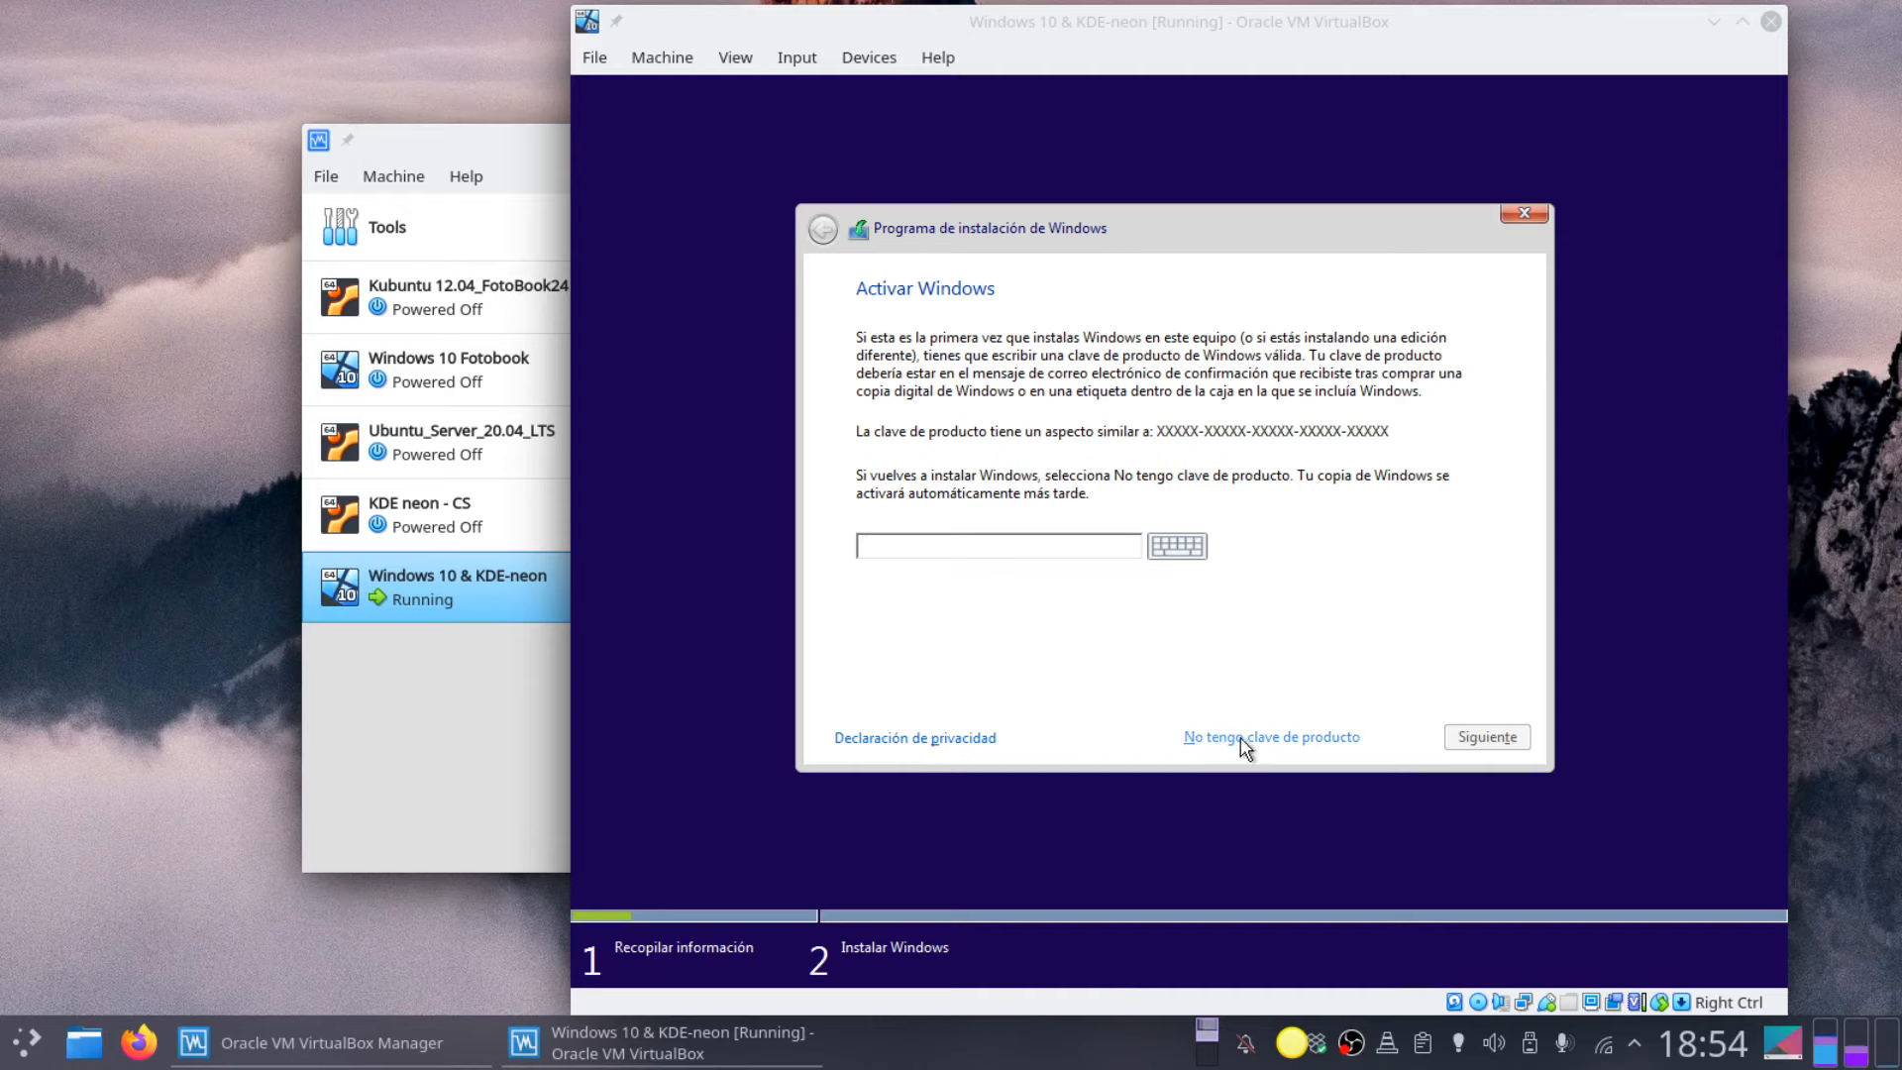
Step: Skip the product key, choose Windows 10 Pro and accept the license terms
{"action": "left_click", "coordinate": [1292, 740]}
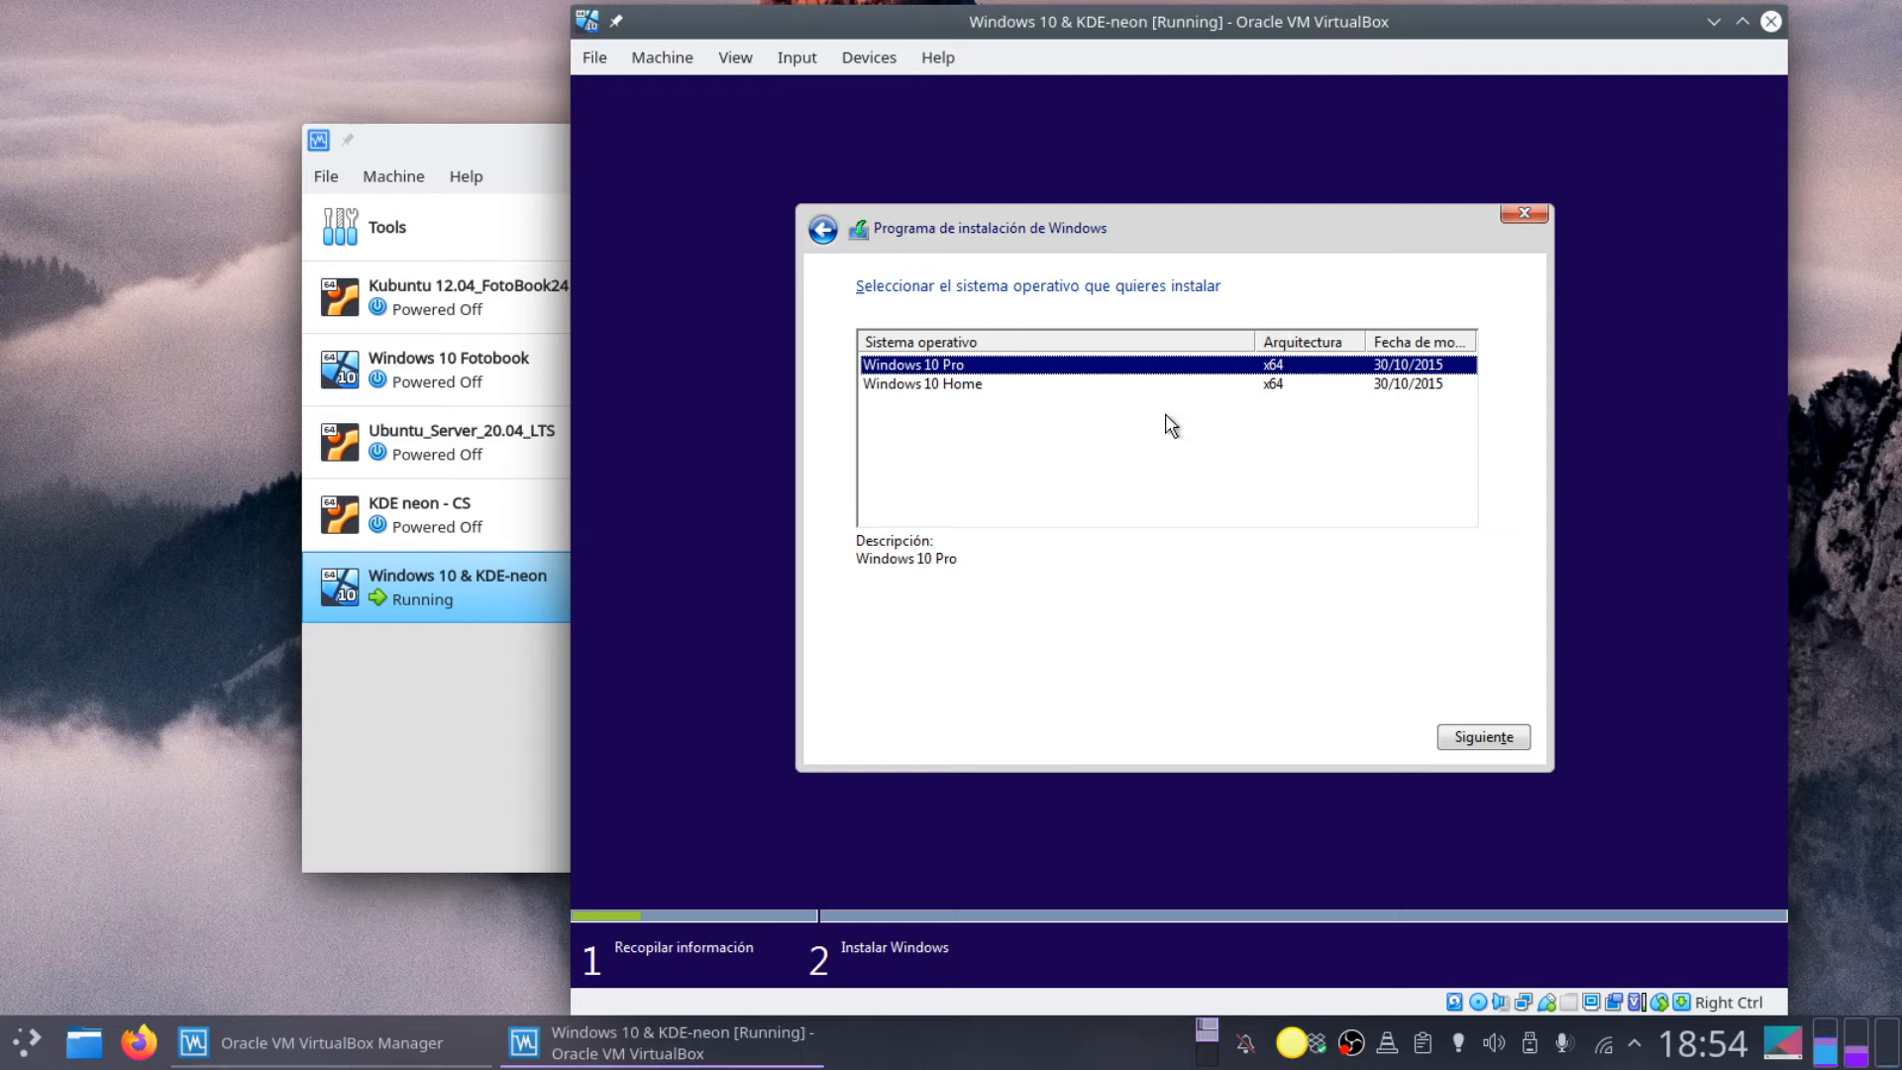
{"action": "left_click", "coordinate": [1495, 739]}
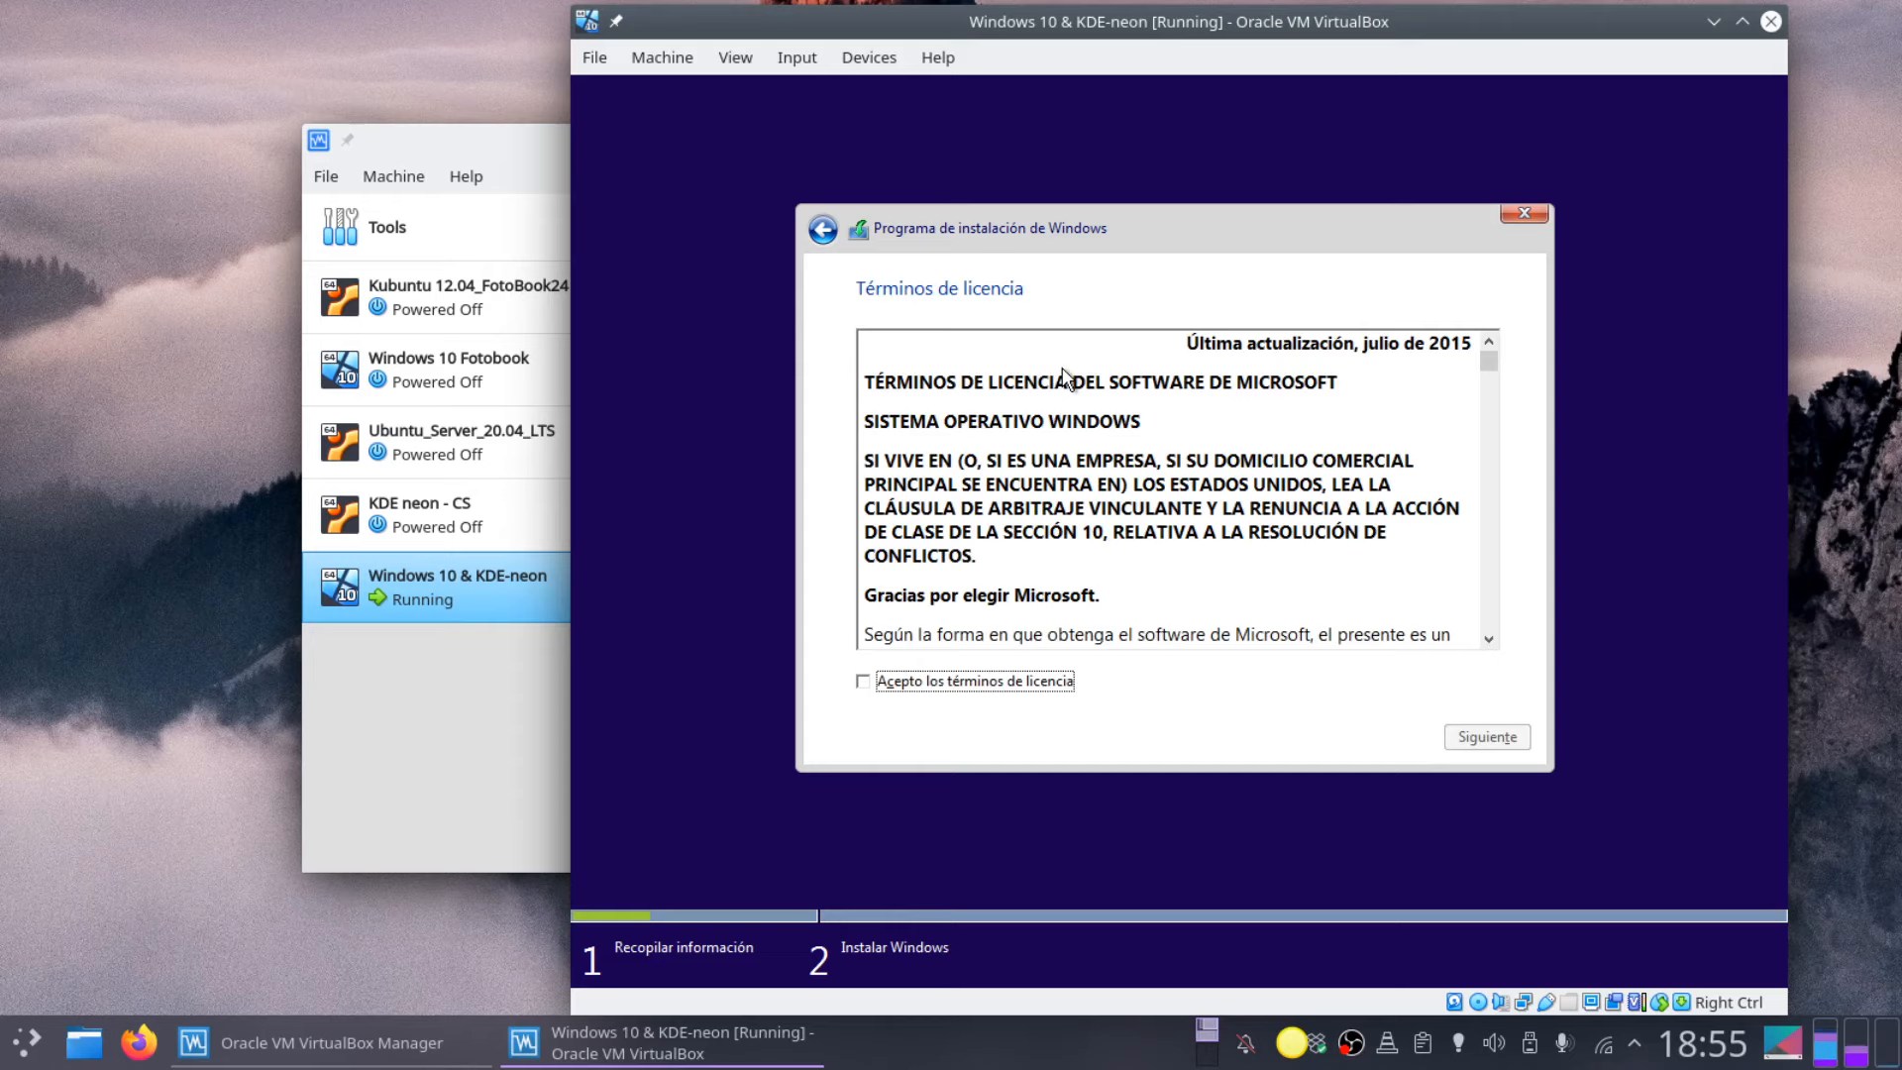
{"action": "left_click", "coordinate": [863, 684]}
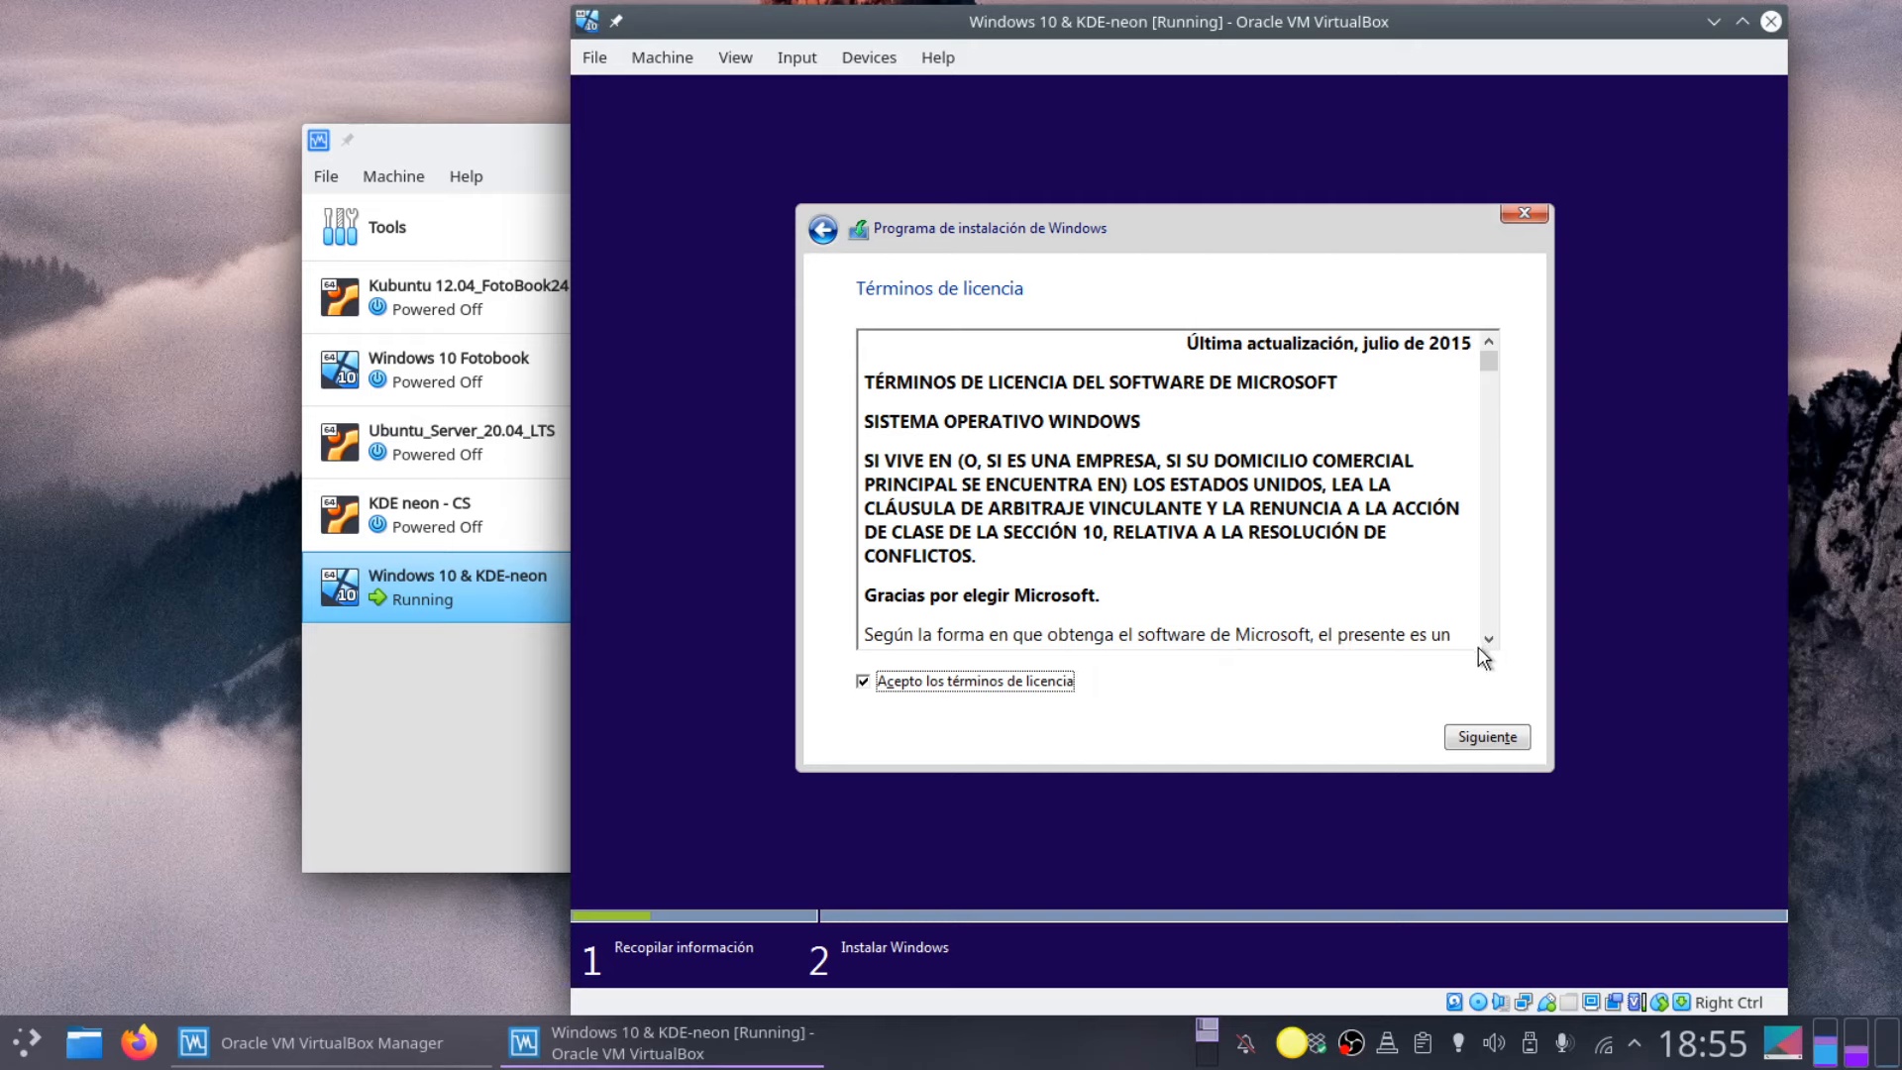
{"action": "left_click", "coordinate": [1504, 741]}
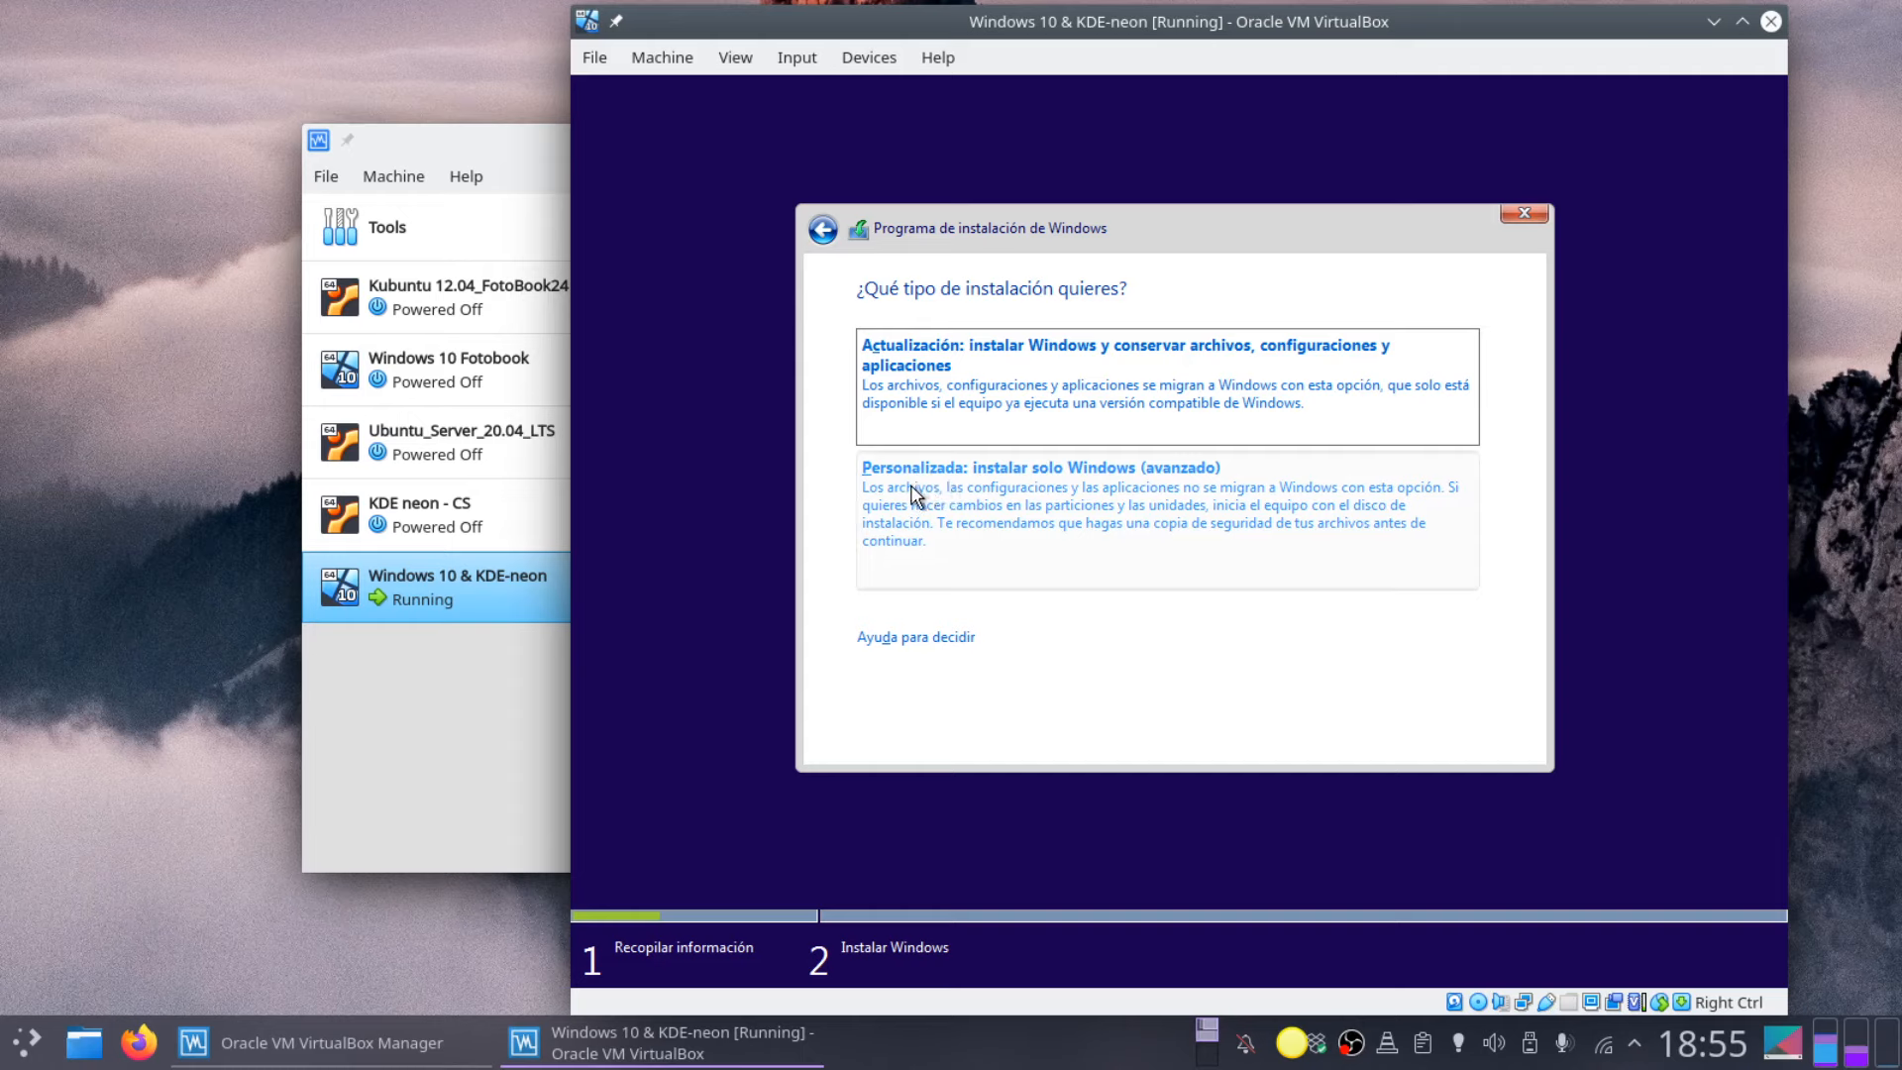
Step: Choose a custom install and create a 50160 MB partition, allowing the extra system partition
{"action": "left_click", "coordinate": [969, 493]}
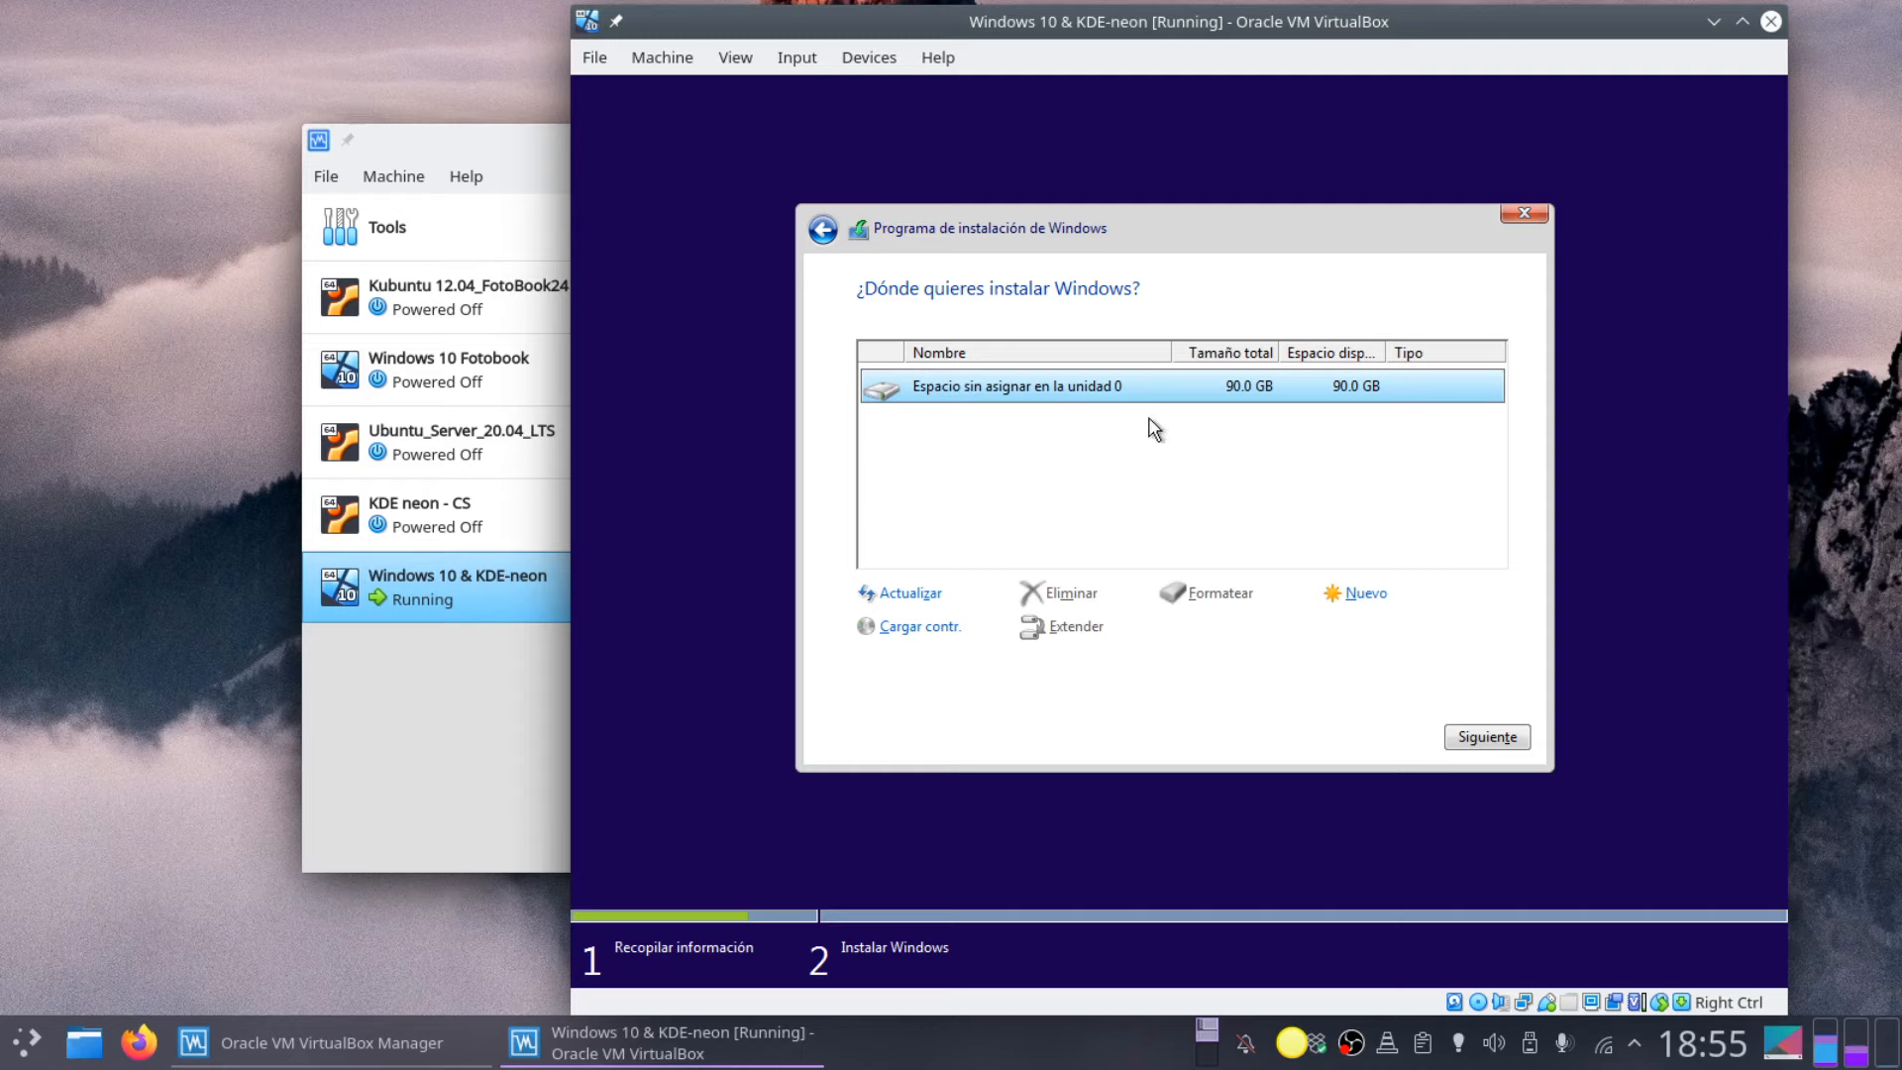
{"action": "left_click", "coordinate": [1364, 597]}
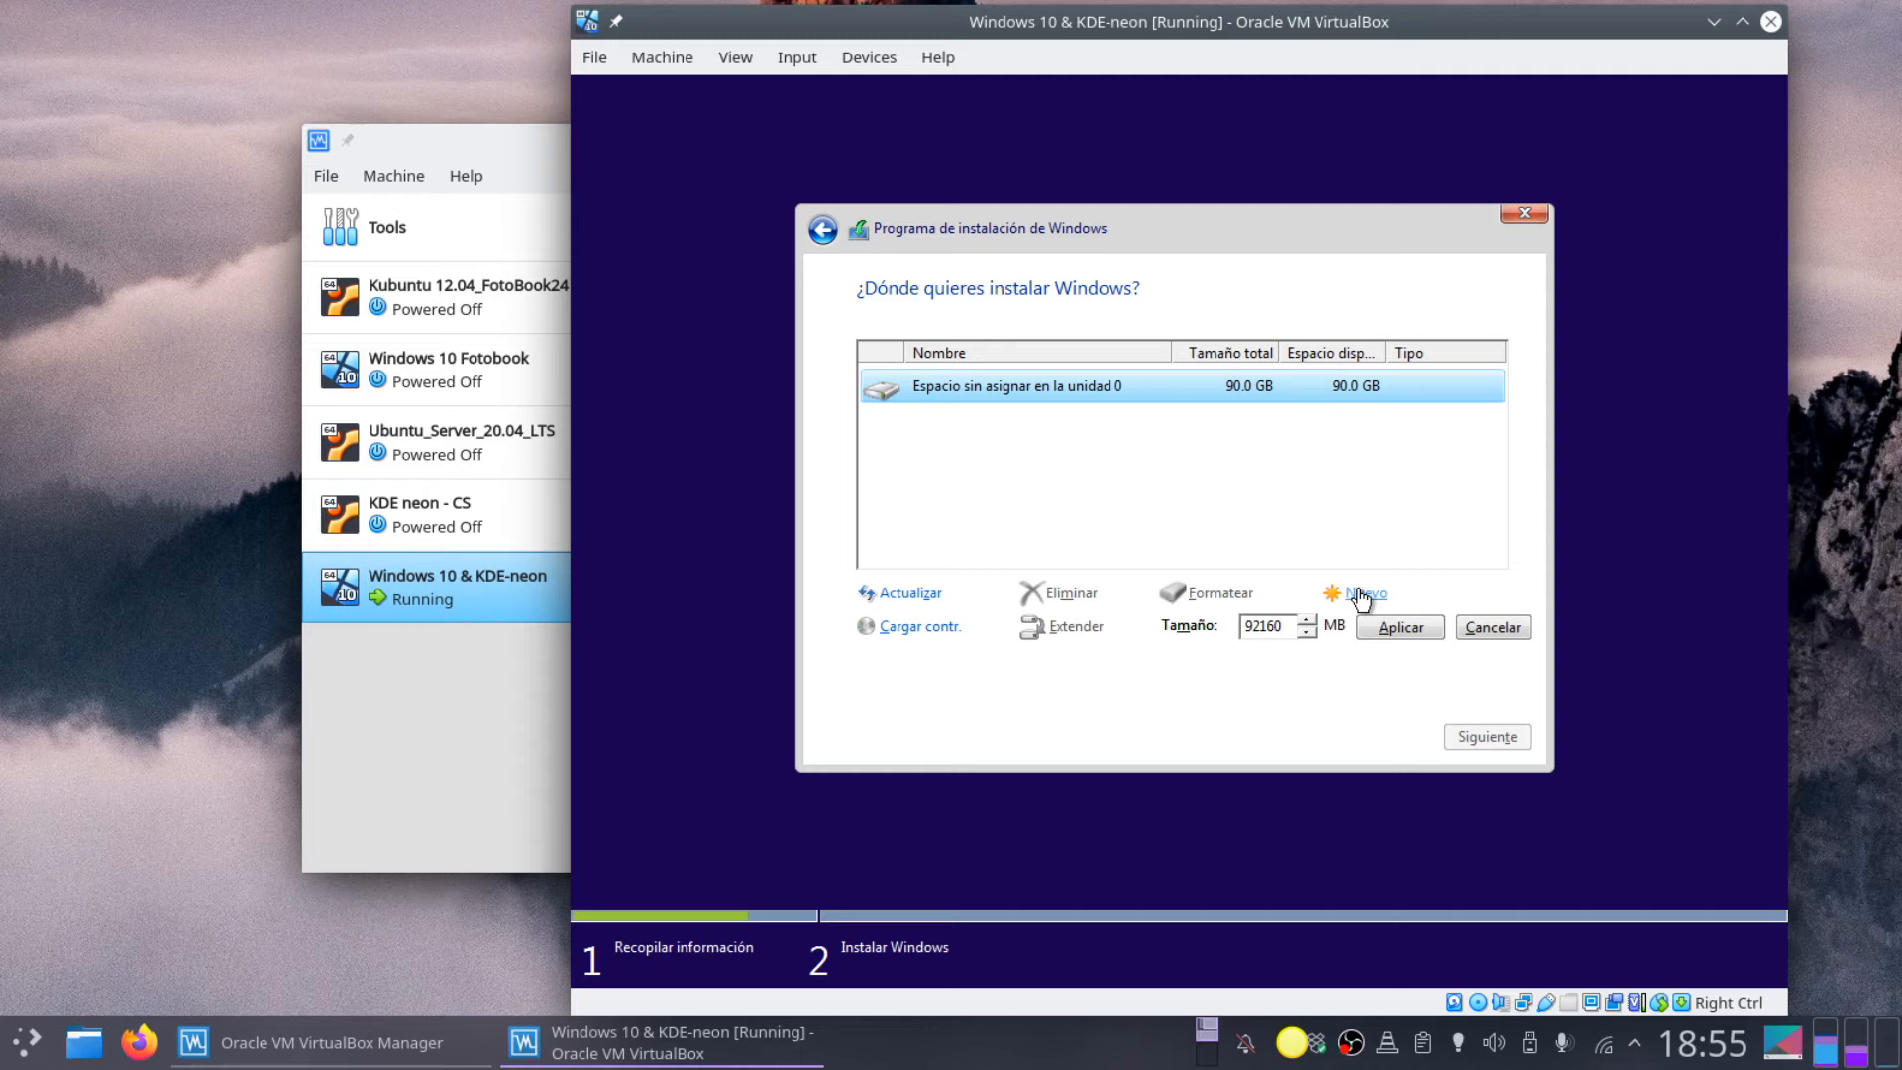
{"action": "key", "text": "Delete"}
{"action": "key", "text": "Delete"}
{"action": "type", "text": "50"}
{"action": "left_click", "coordinate": [1401, 627]}
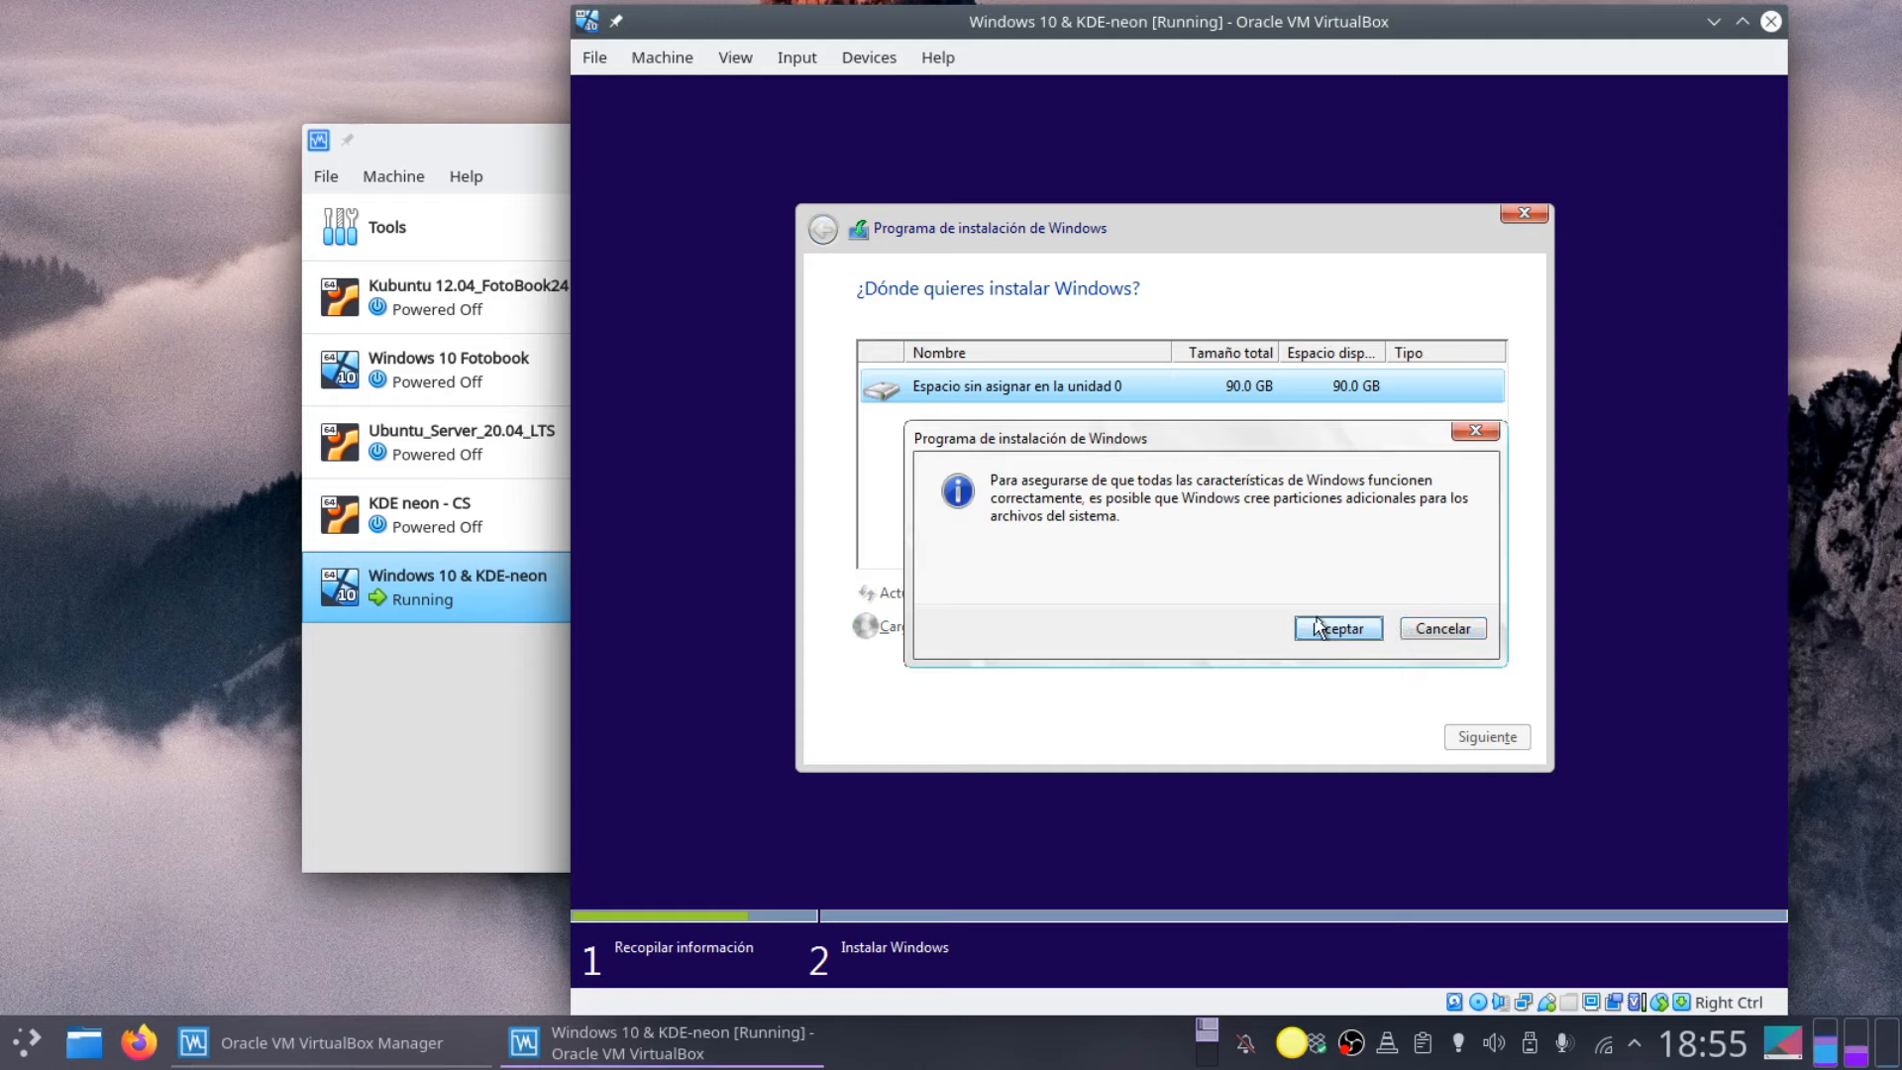
{"action": "left_click", "coordinate": [1337, 634]}
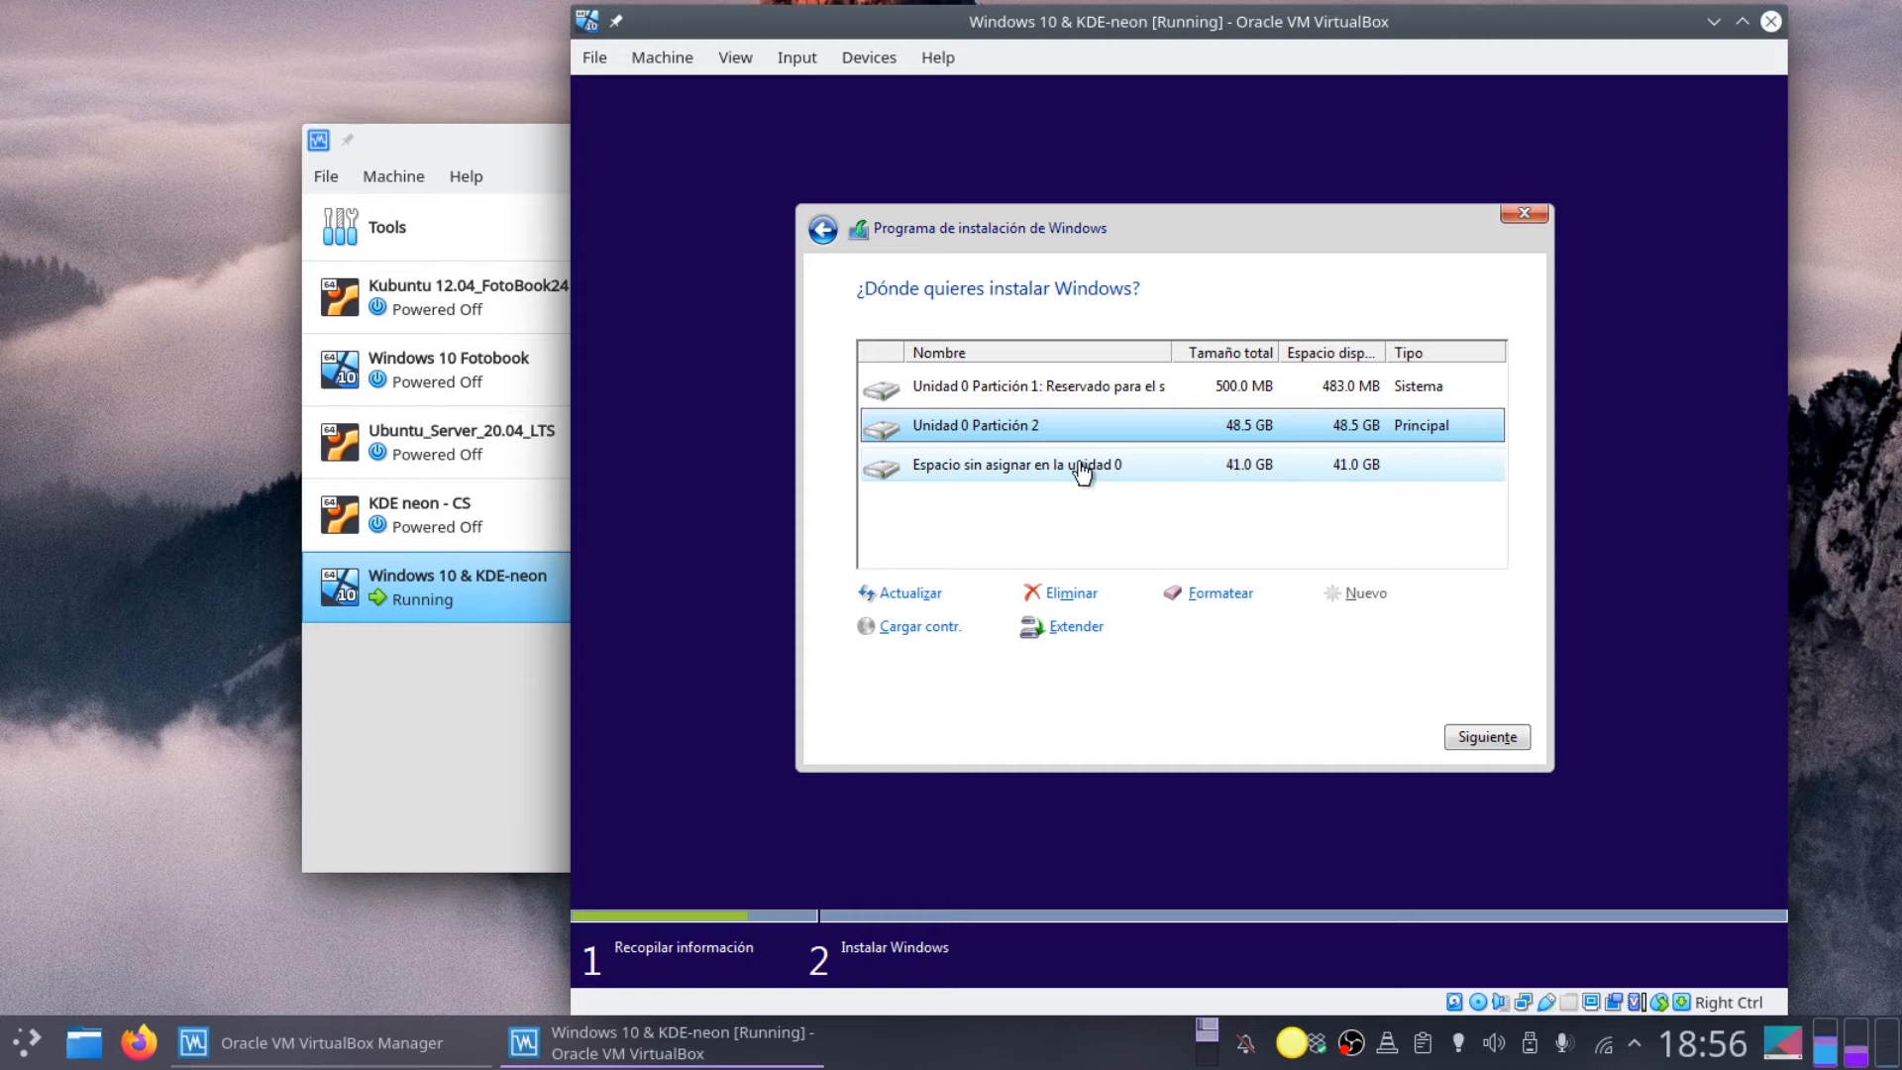
Step: Install Windows on the 48.5 GB Partición 2, then restart the VM
{"action": "left_click", "coordinate": [1480, 737]}
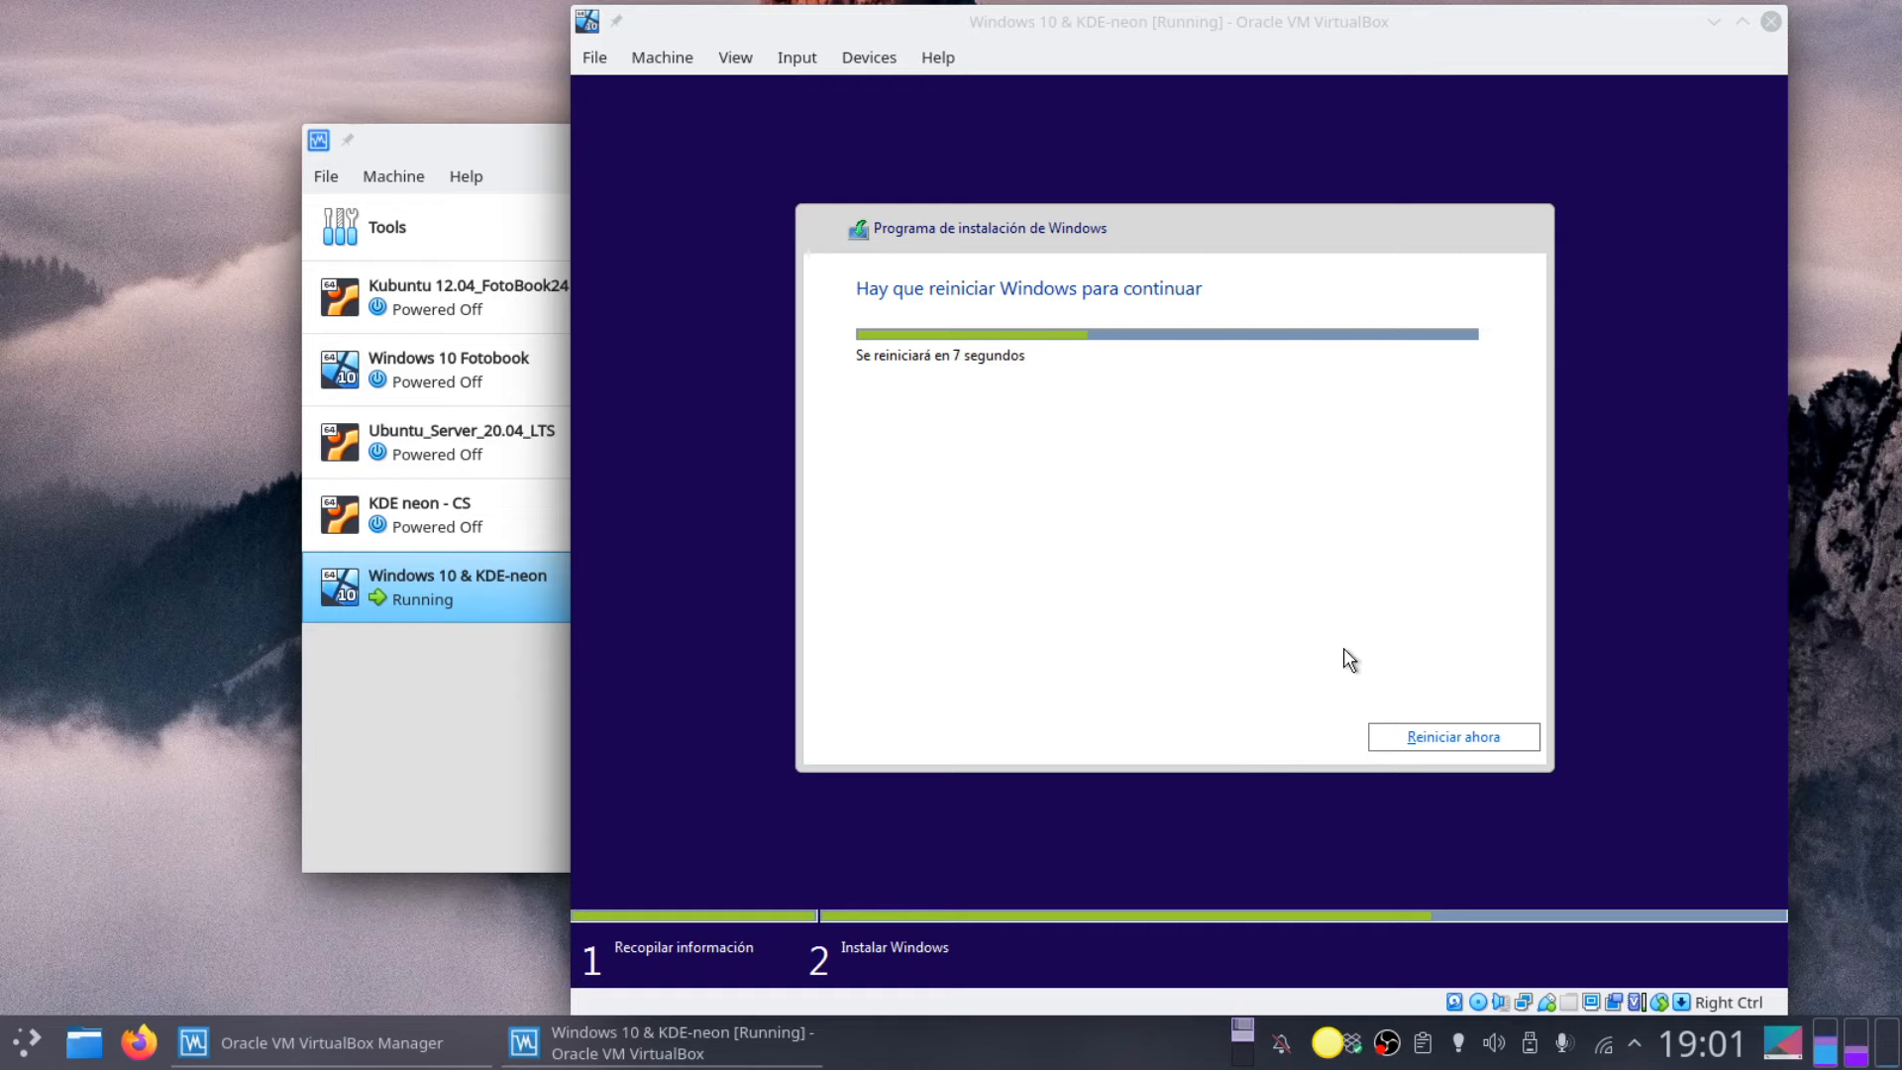
{"action": "left_click", "coordinate": [1442, 737]}
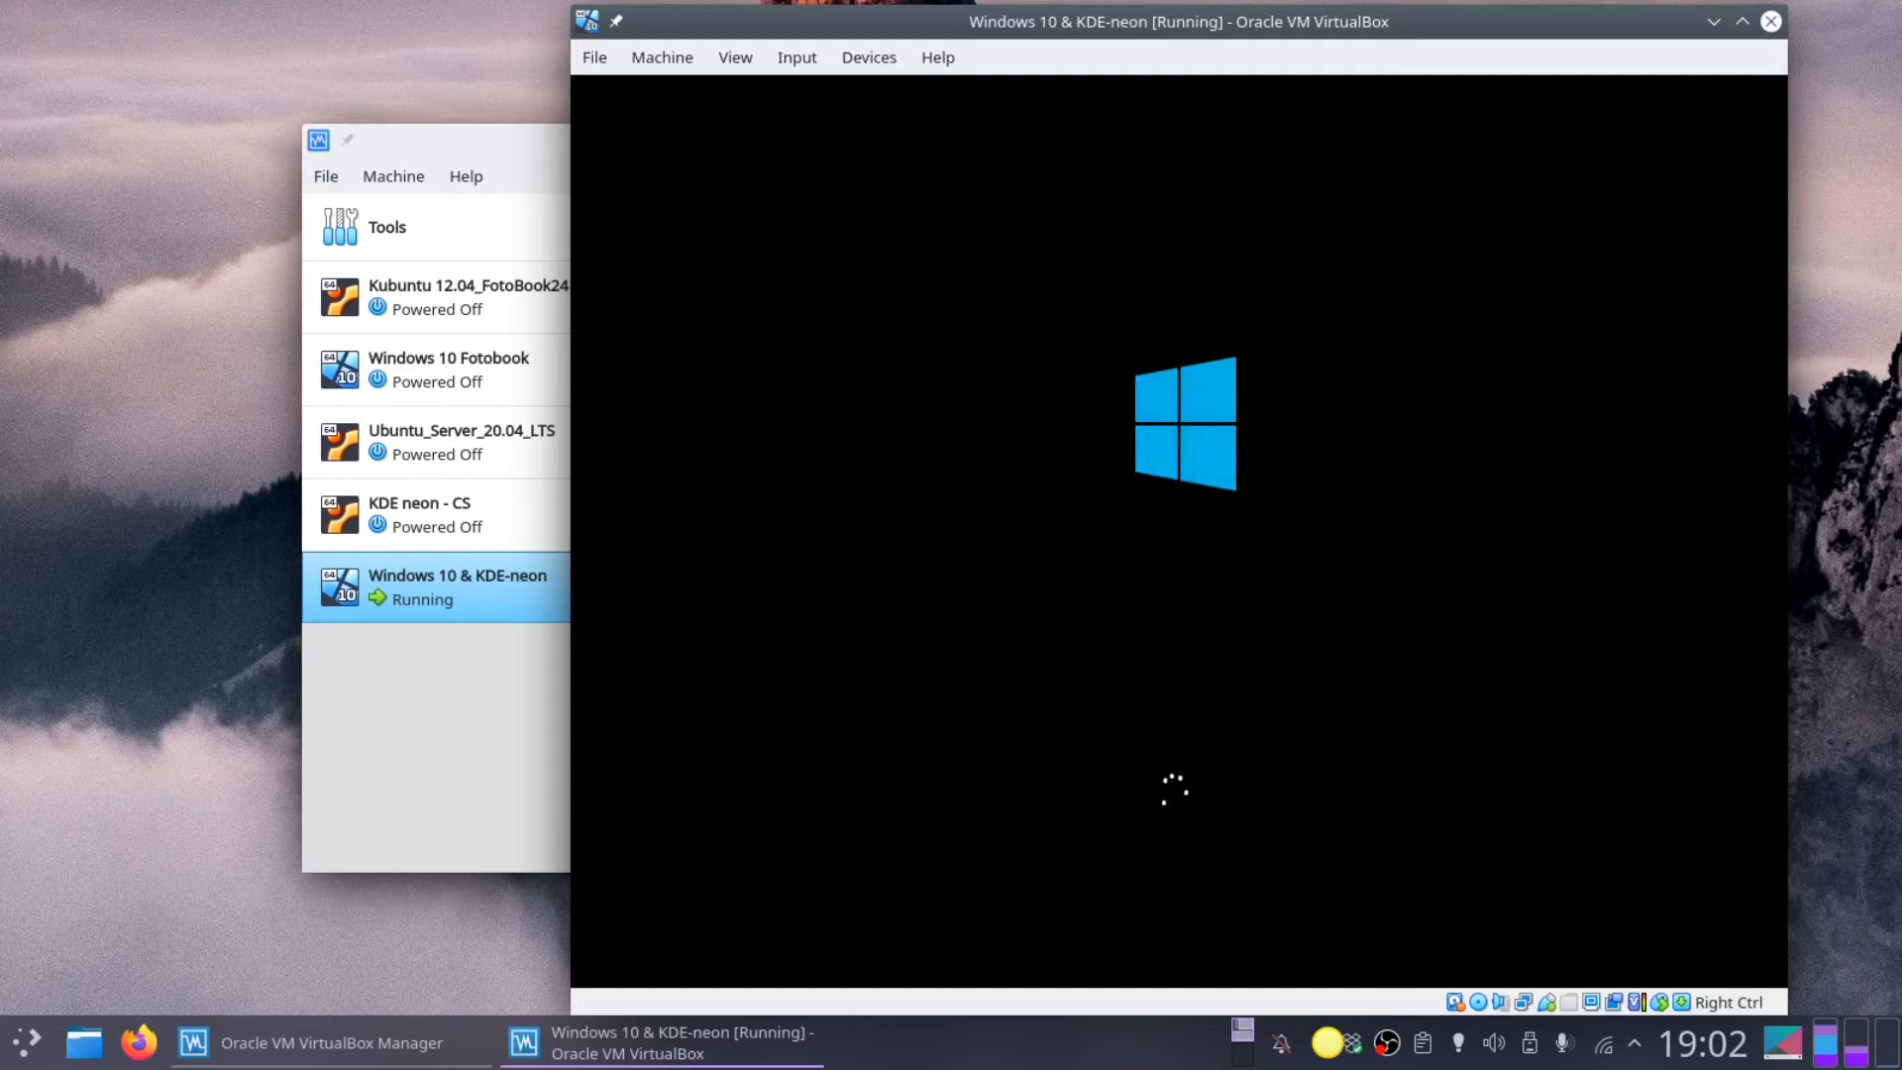
Step: Close the VirtualBox Manager window from its taskbar entry, leaving only the VM window
{"action": "right_click", "coordinate": [355, 1042]}
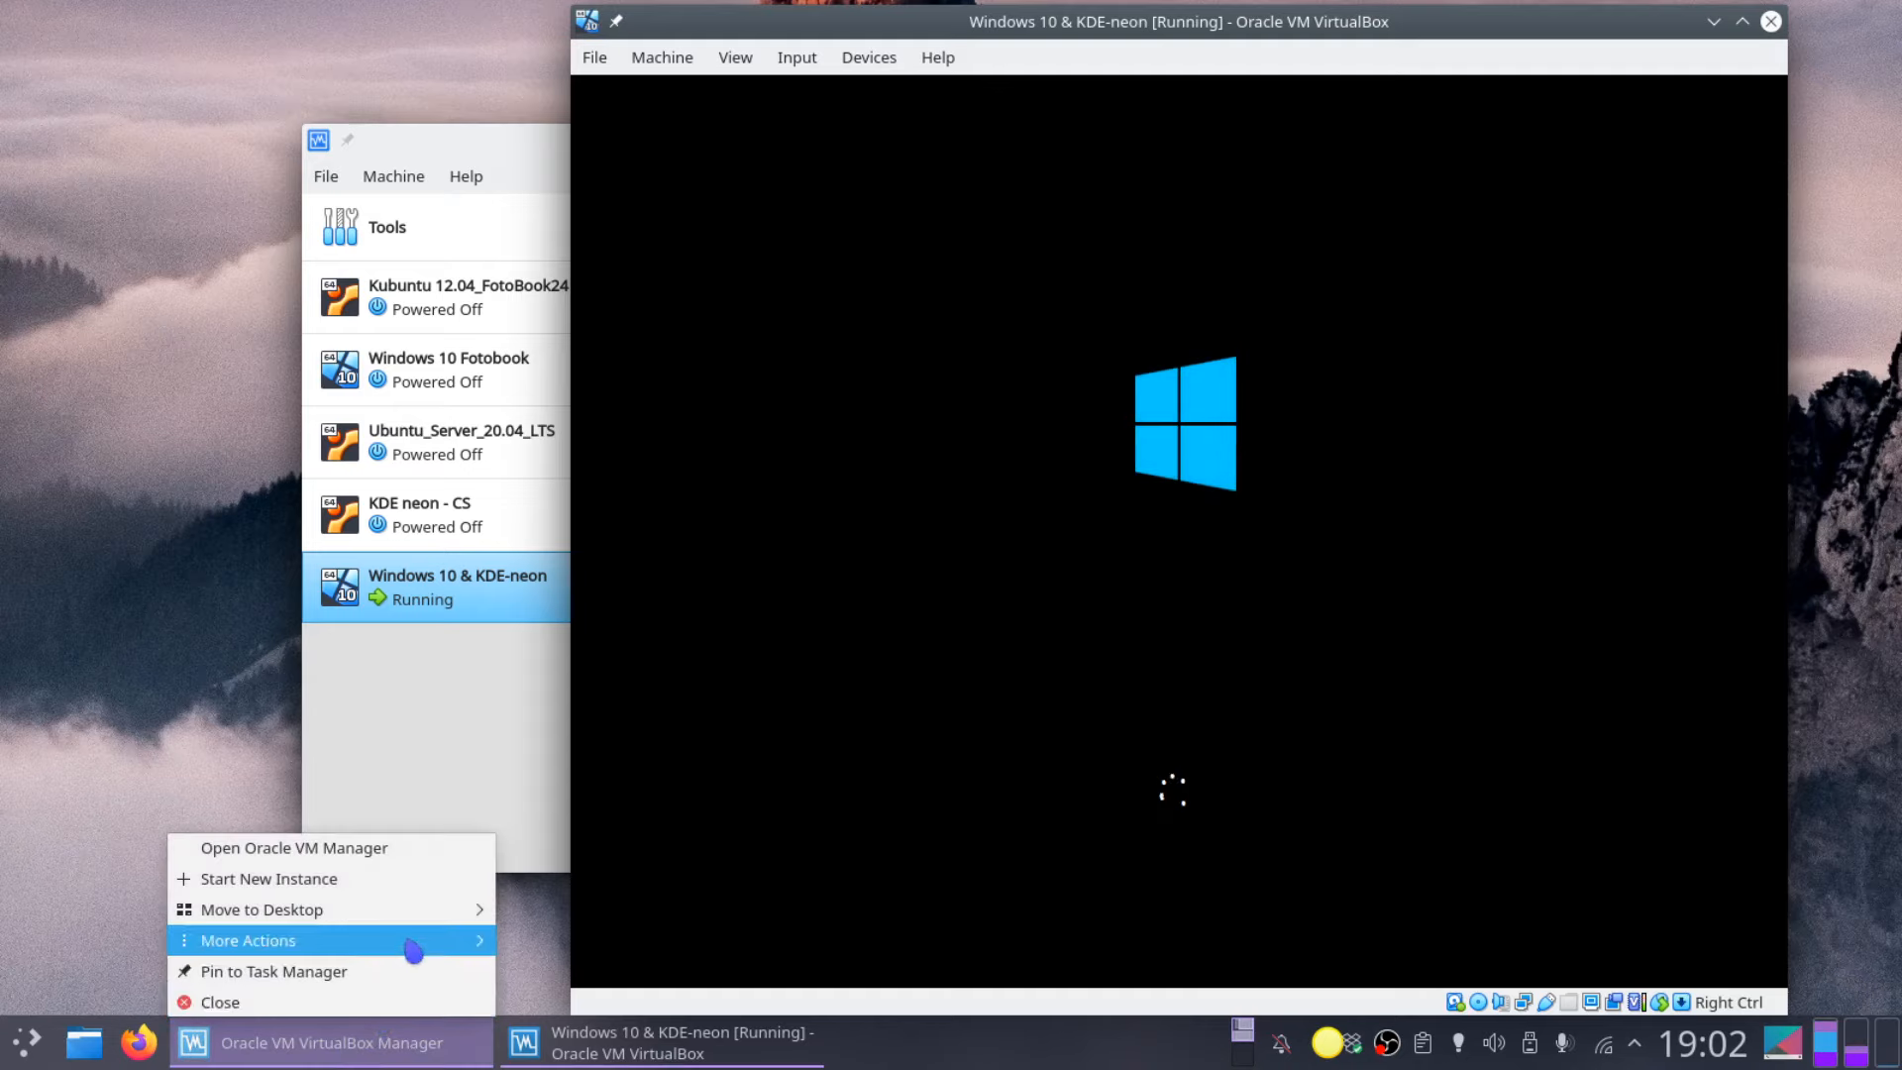
{"action": "left_click", "coordinate": [426, 1009]}
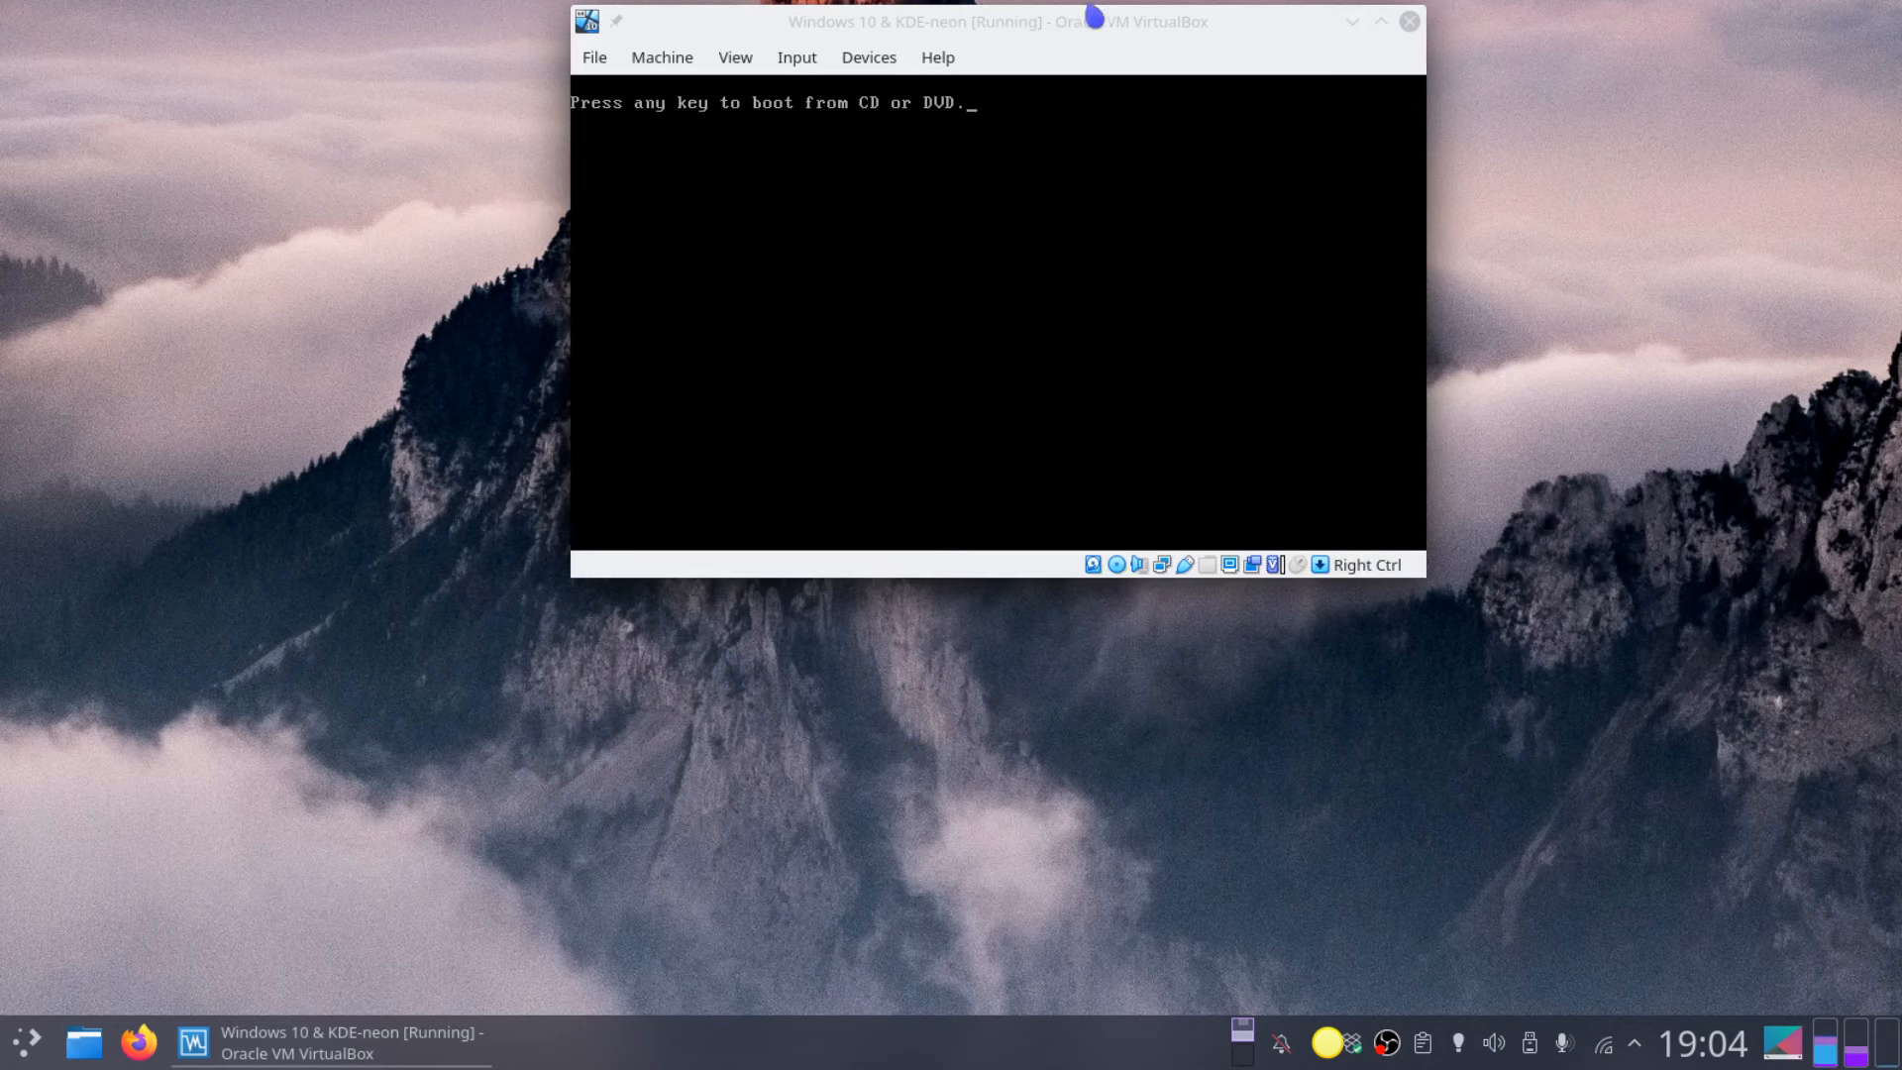
Step: Focus the VM window while Windows boots to the Comenzar rápidamente screen
{"action": "left_click", "coordinate": [1034, 14]}
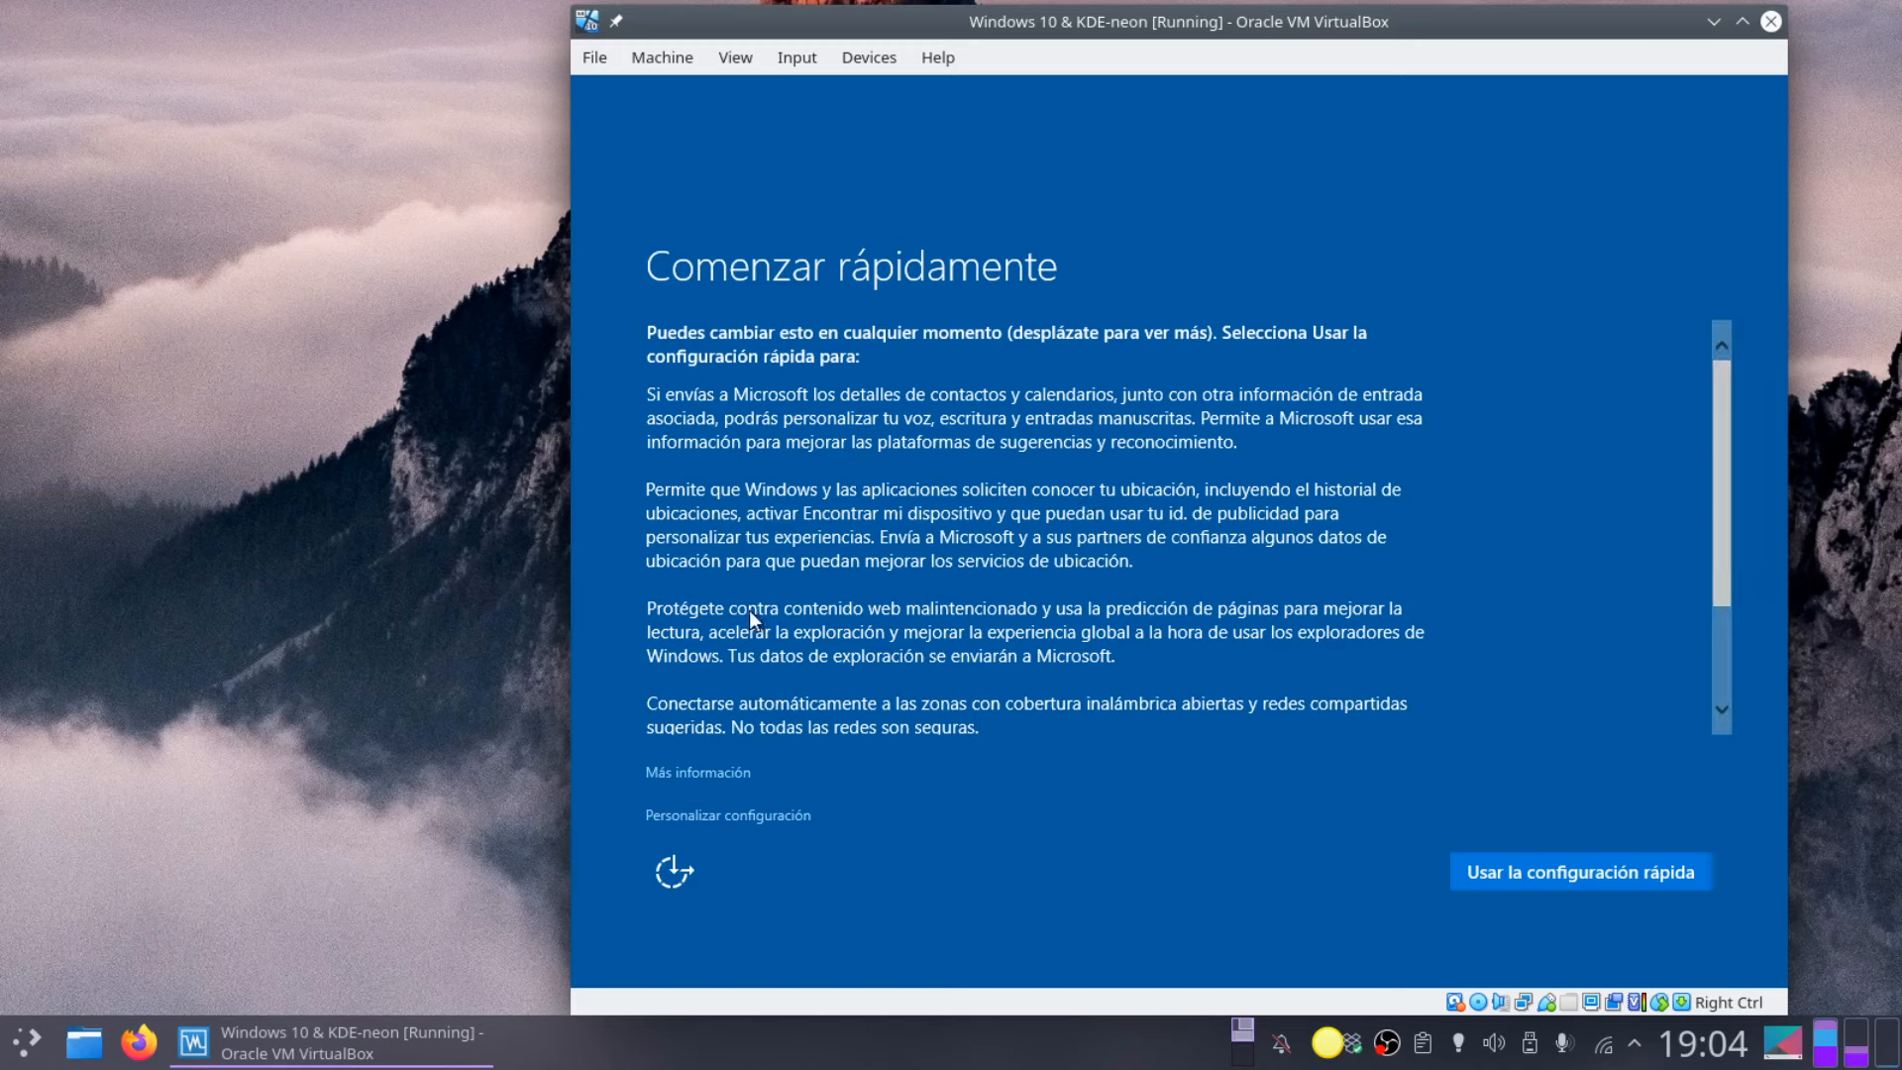
Step: Accept Windows' express settings and refocus the VM window
{"action": "left_click", "coordinate": [1560, 876]}
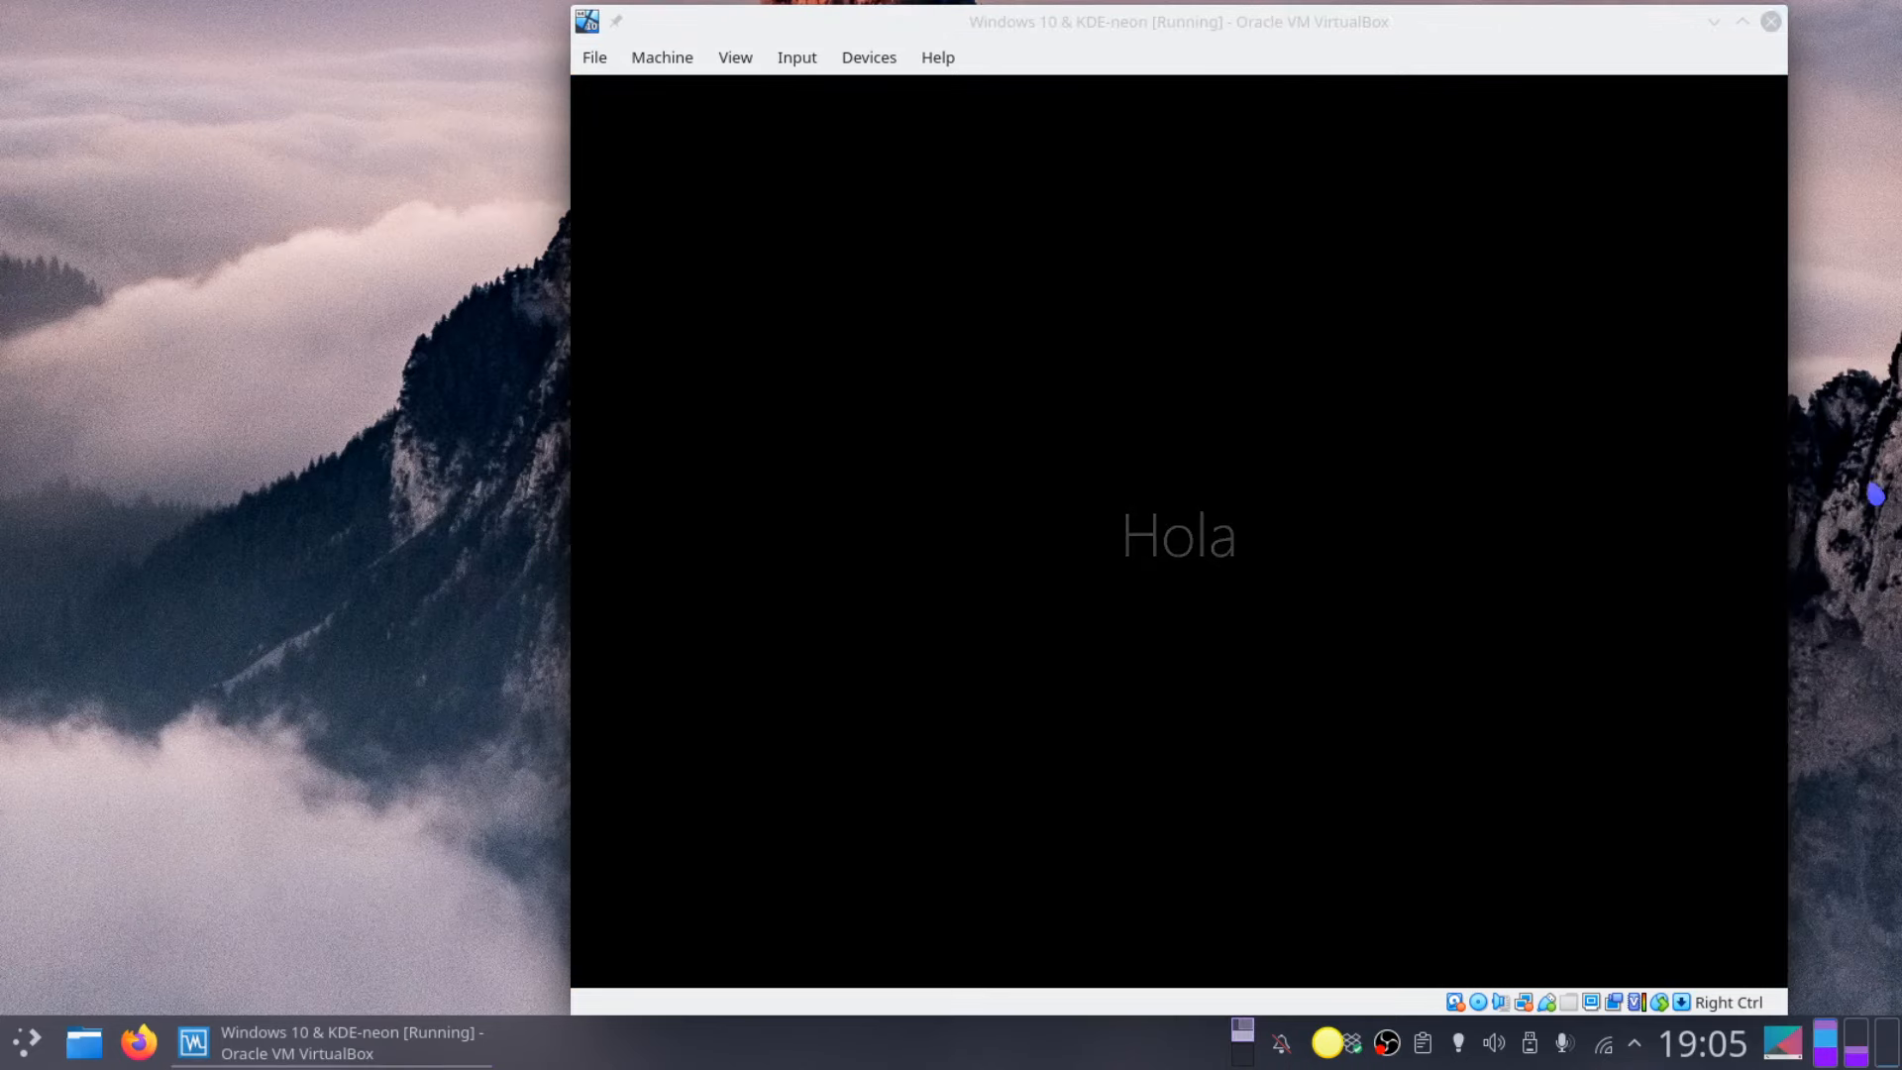
{"action": "left_click", "coordinate": [1597, 28]}
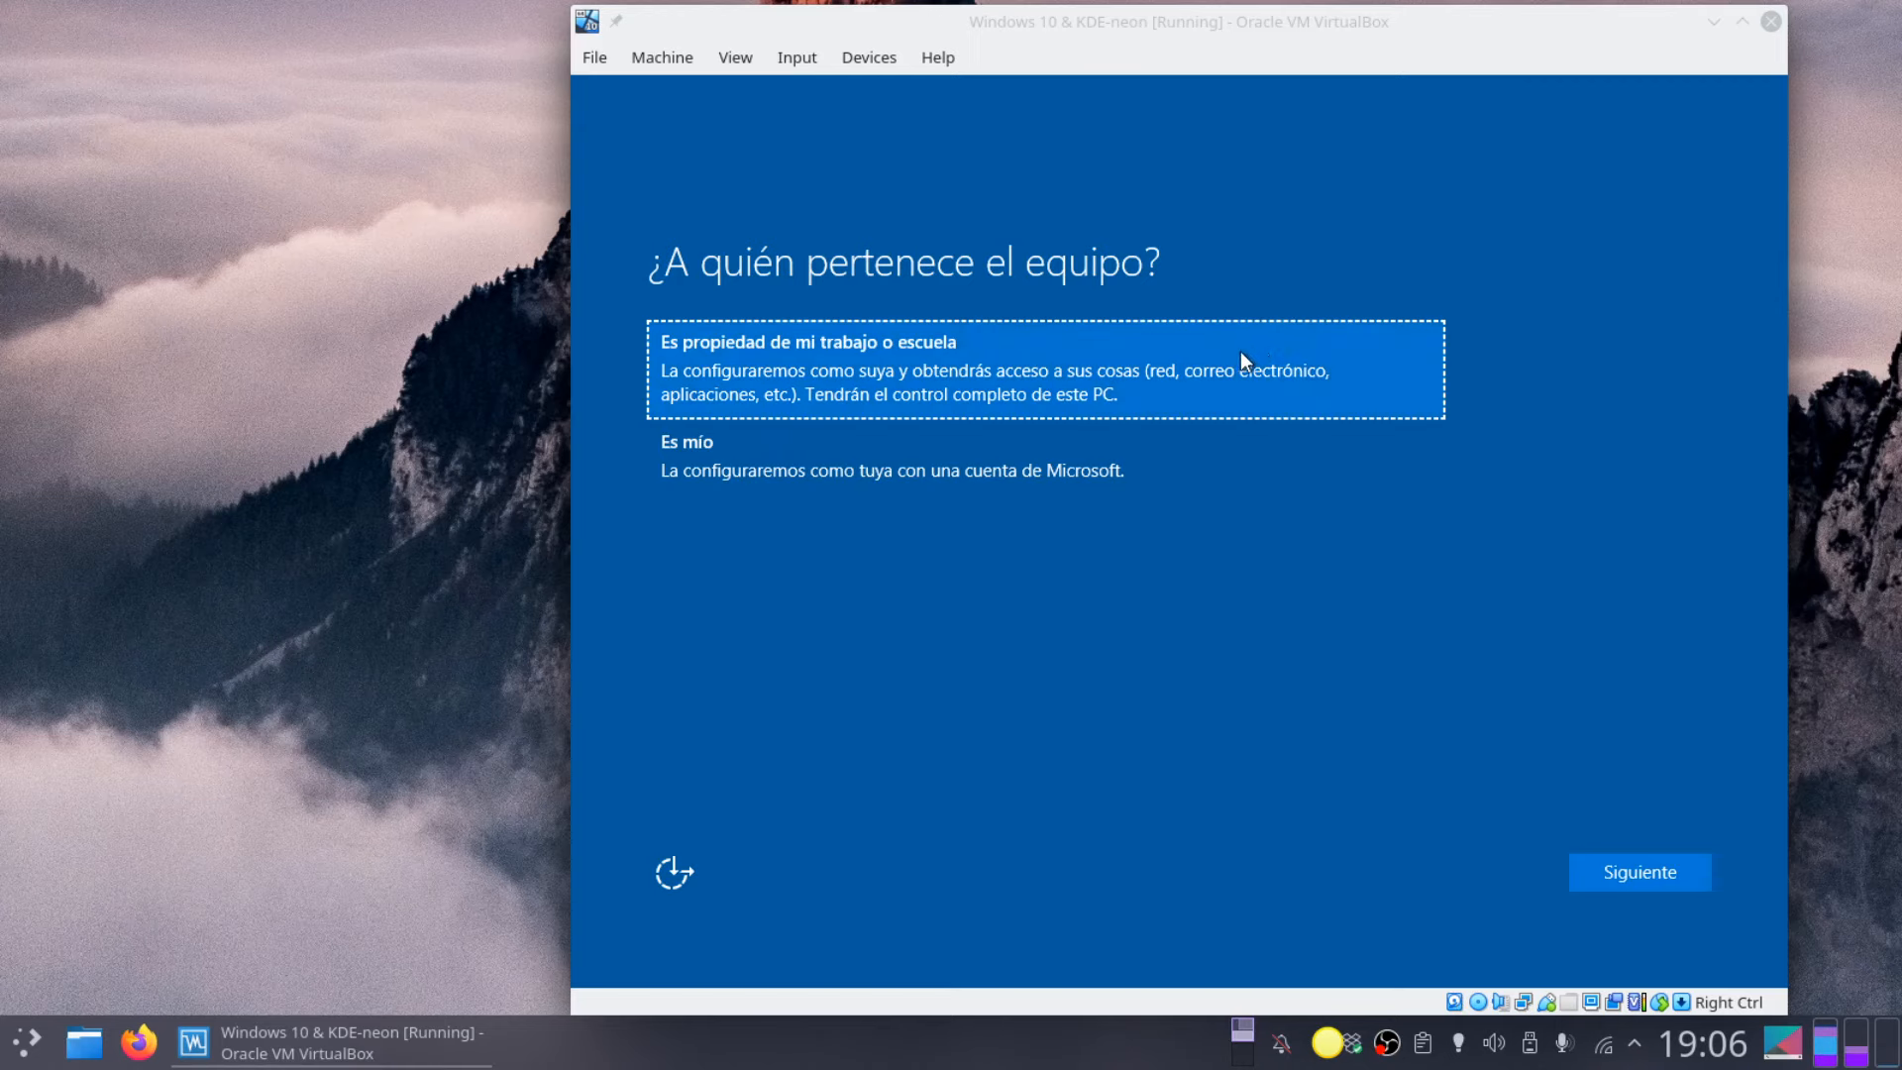
Step: Mark the PC as personally owned ('Es mío') and skip the Microsoft account sign-in
{"action": "left_click", "coordinate": [1191, 370]}
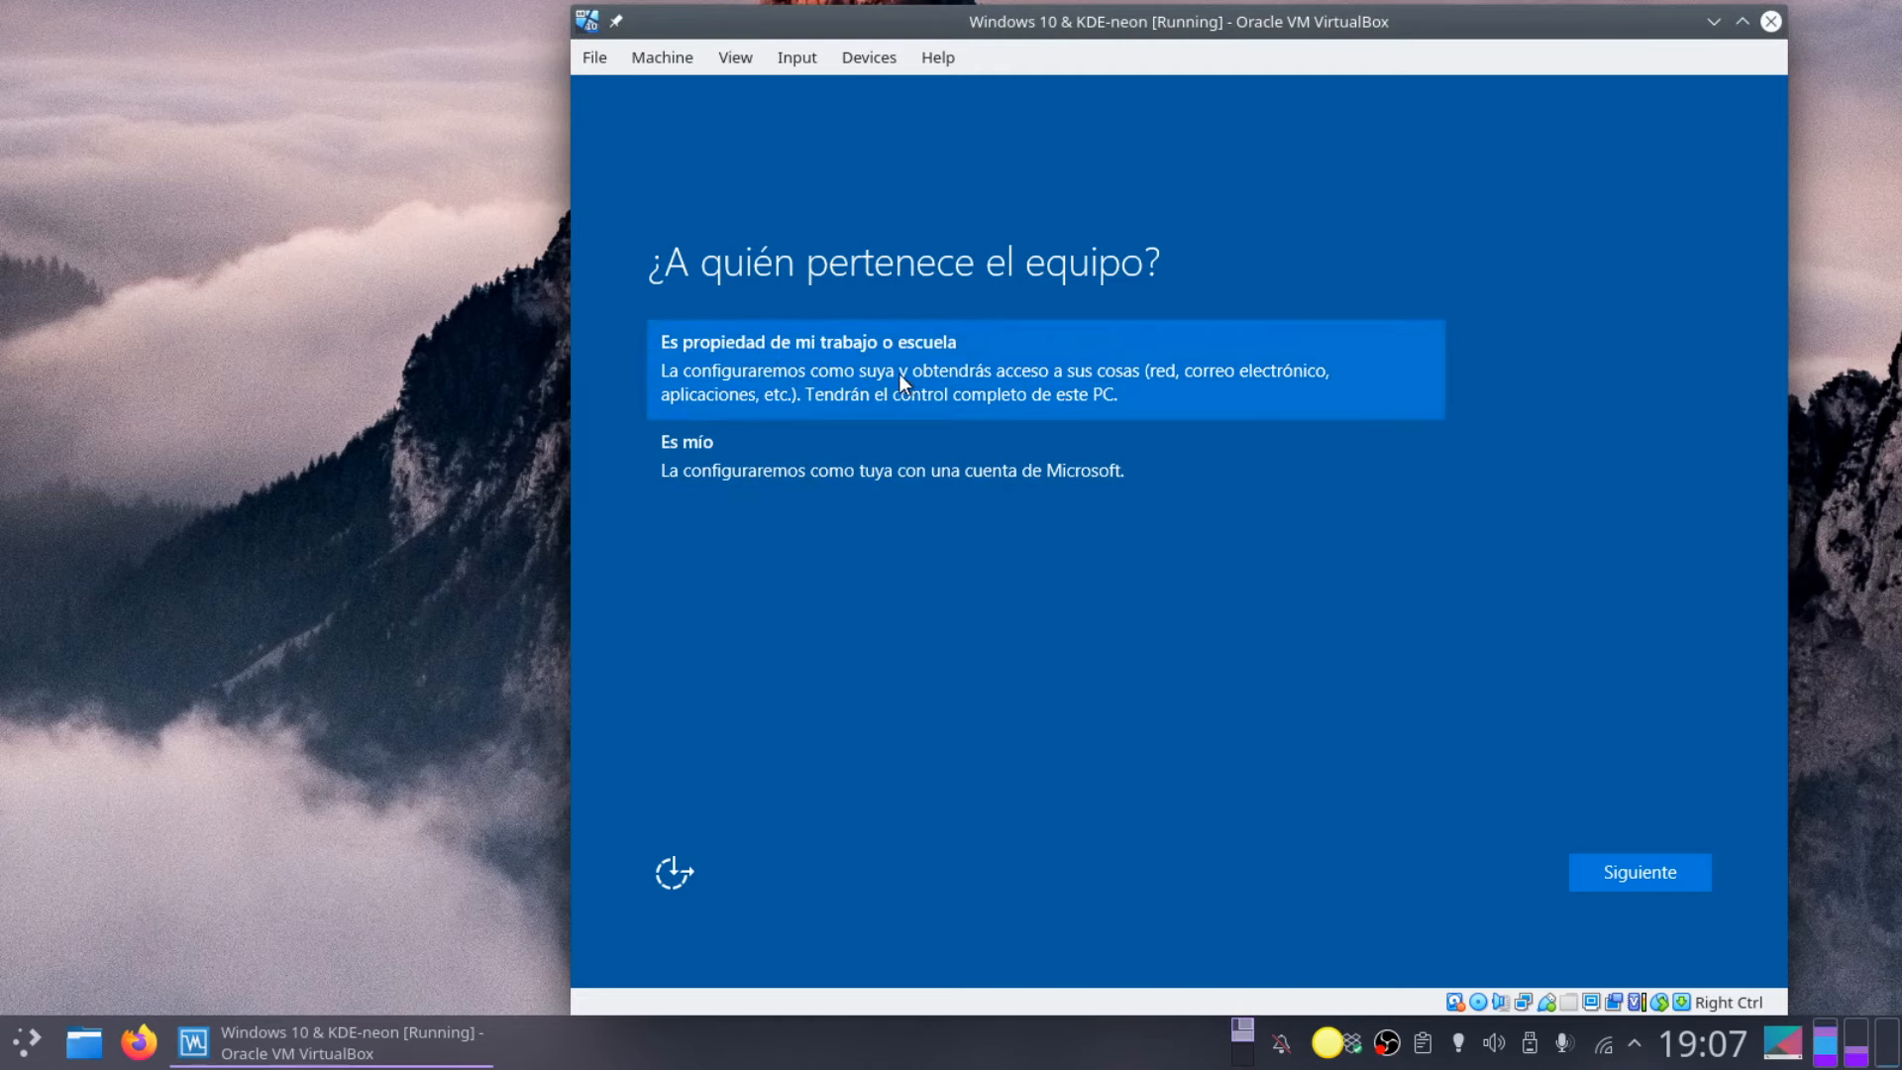
{"action": "left_click", "coordinate": [747, 465]}
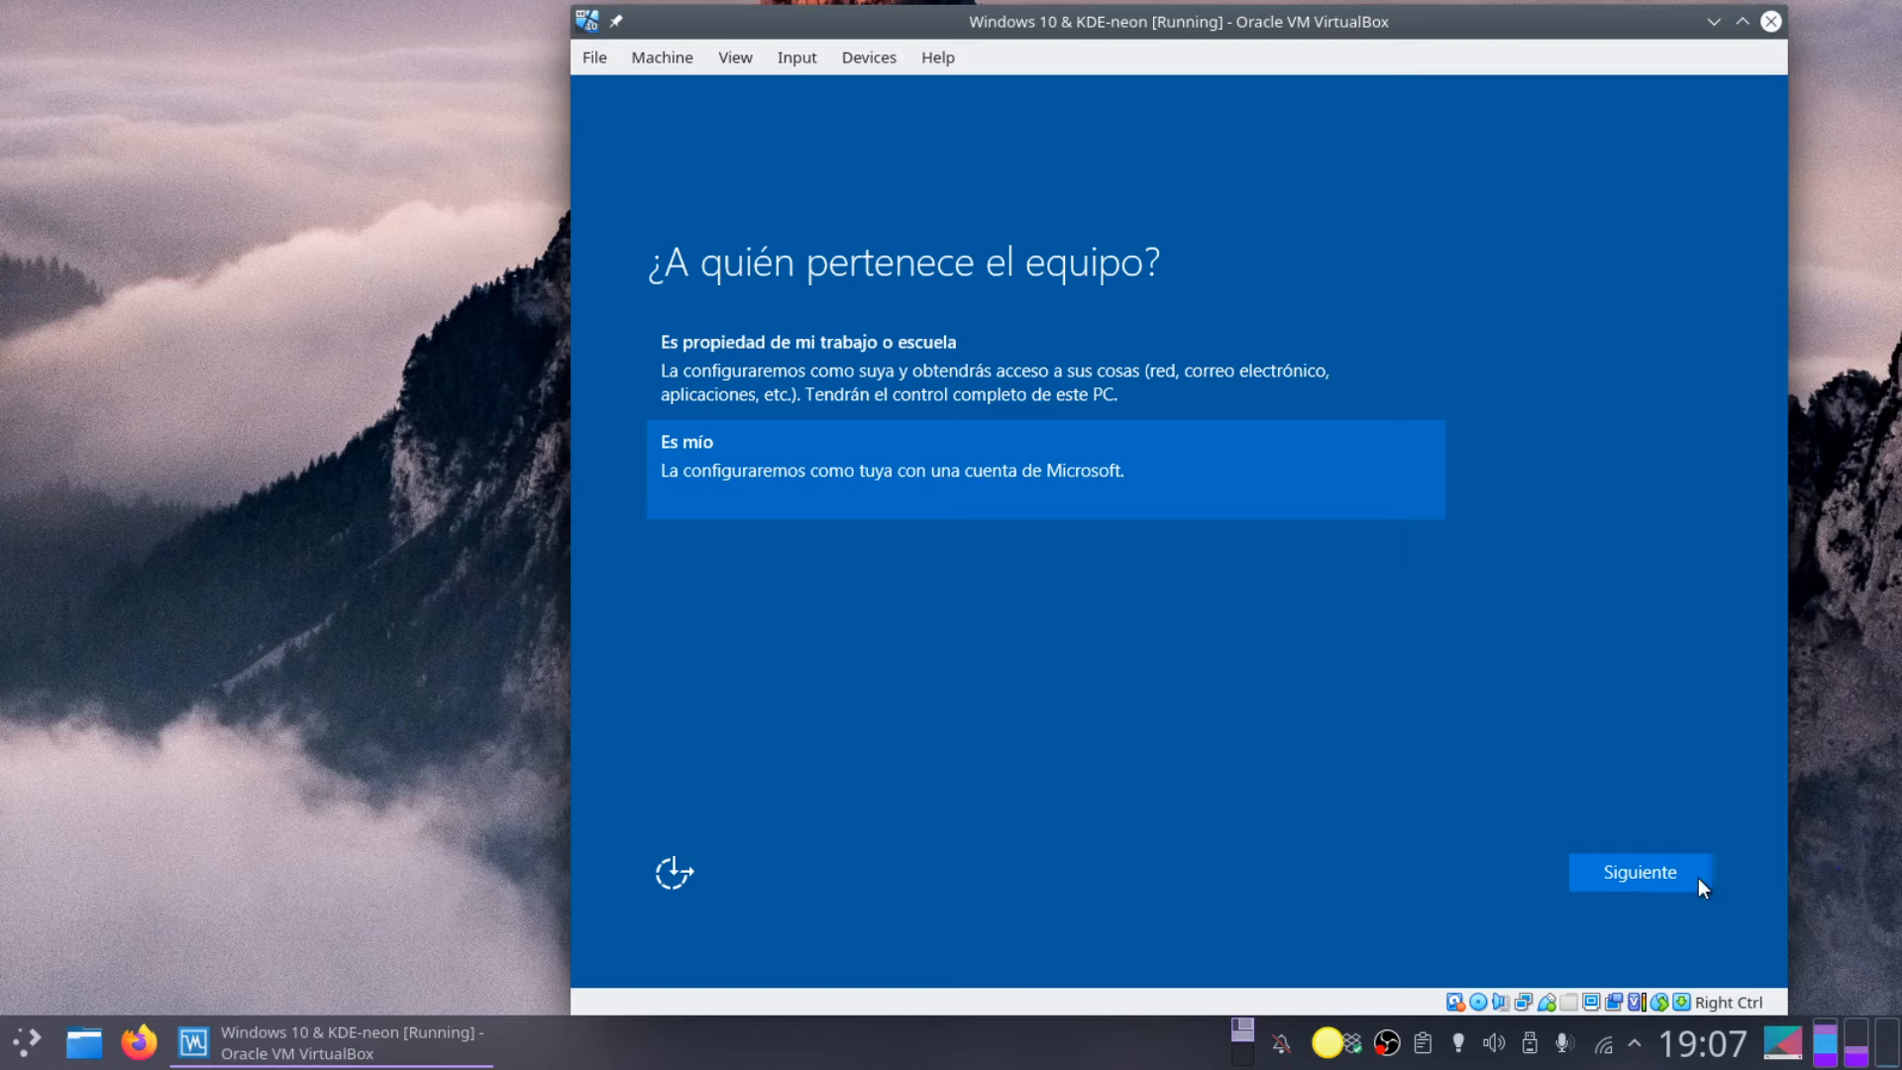
{"action": "left_click", "coordinate": [1646, 874]}
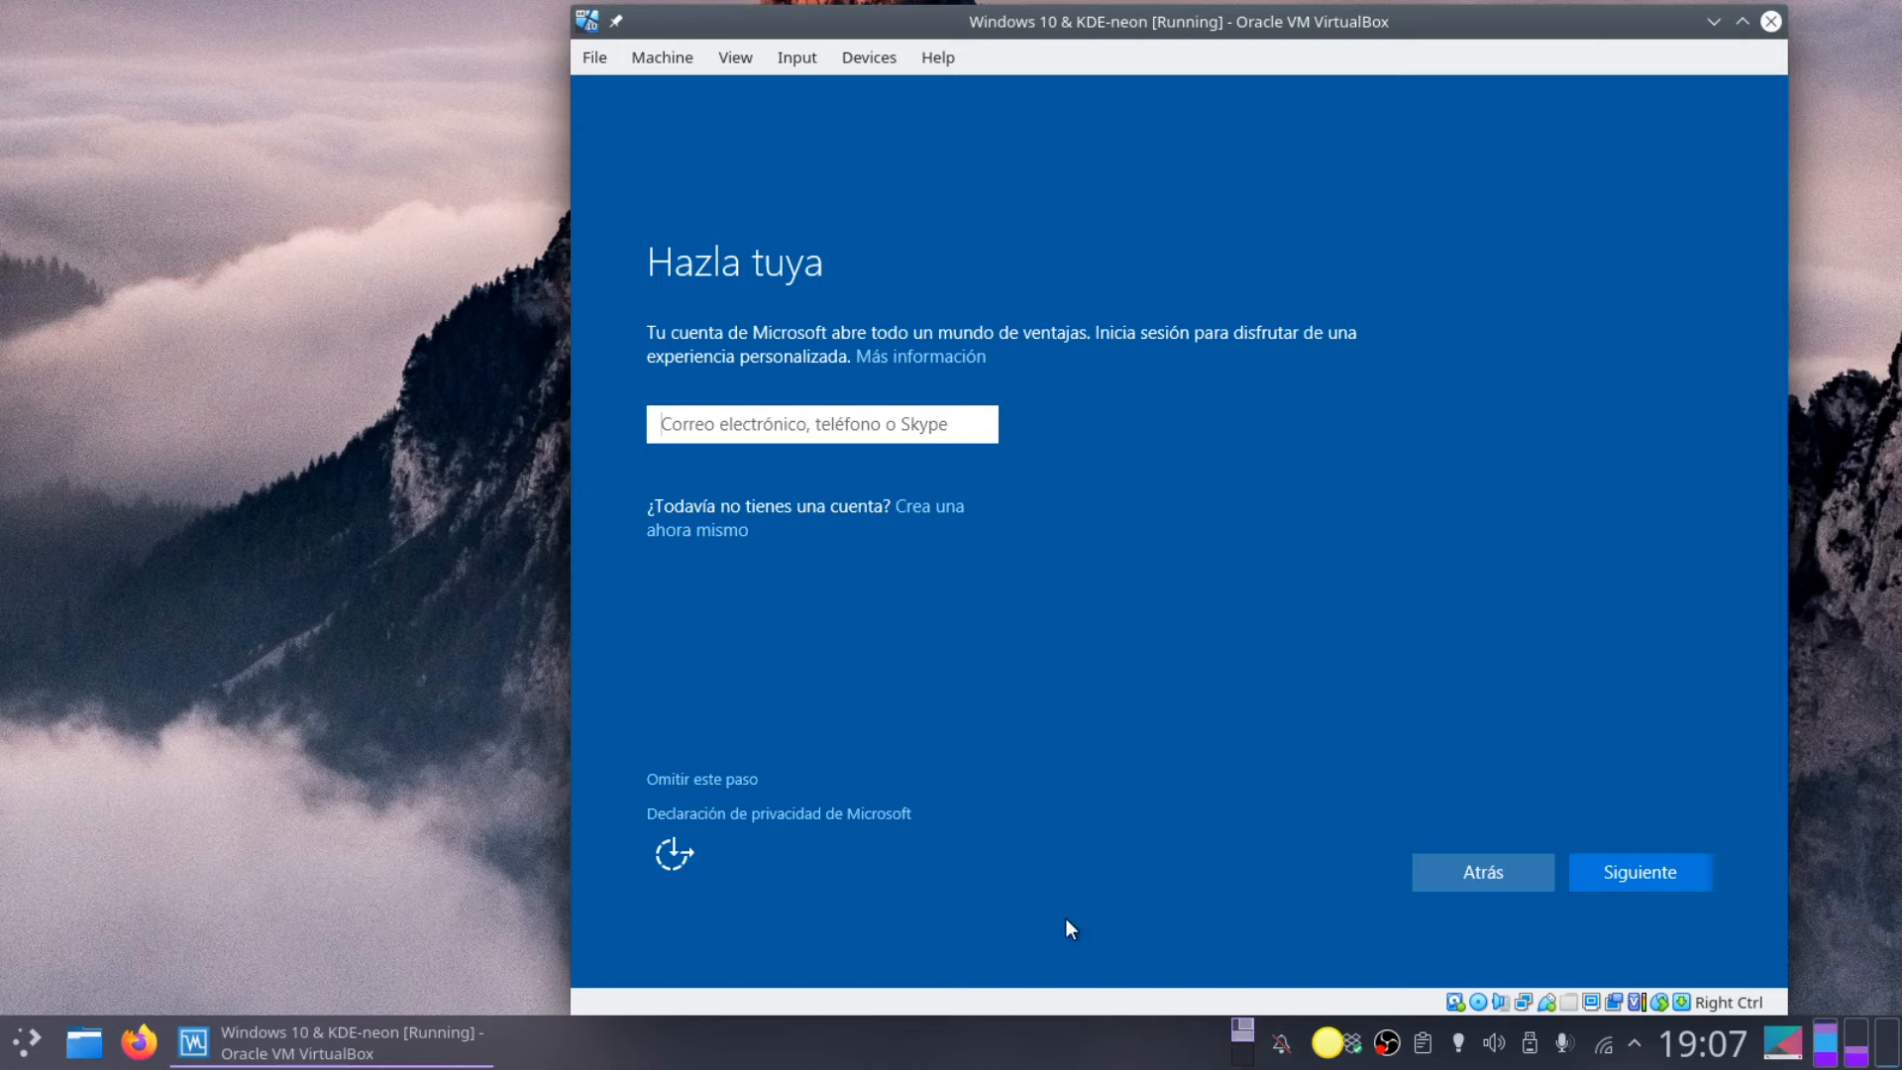
{"action": "left_click", "coordinate": [682, 780]}
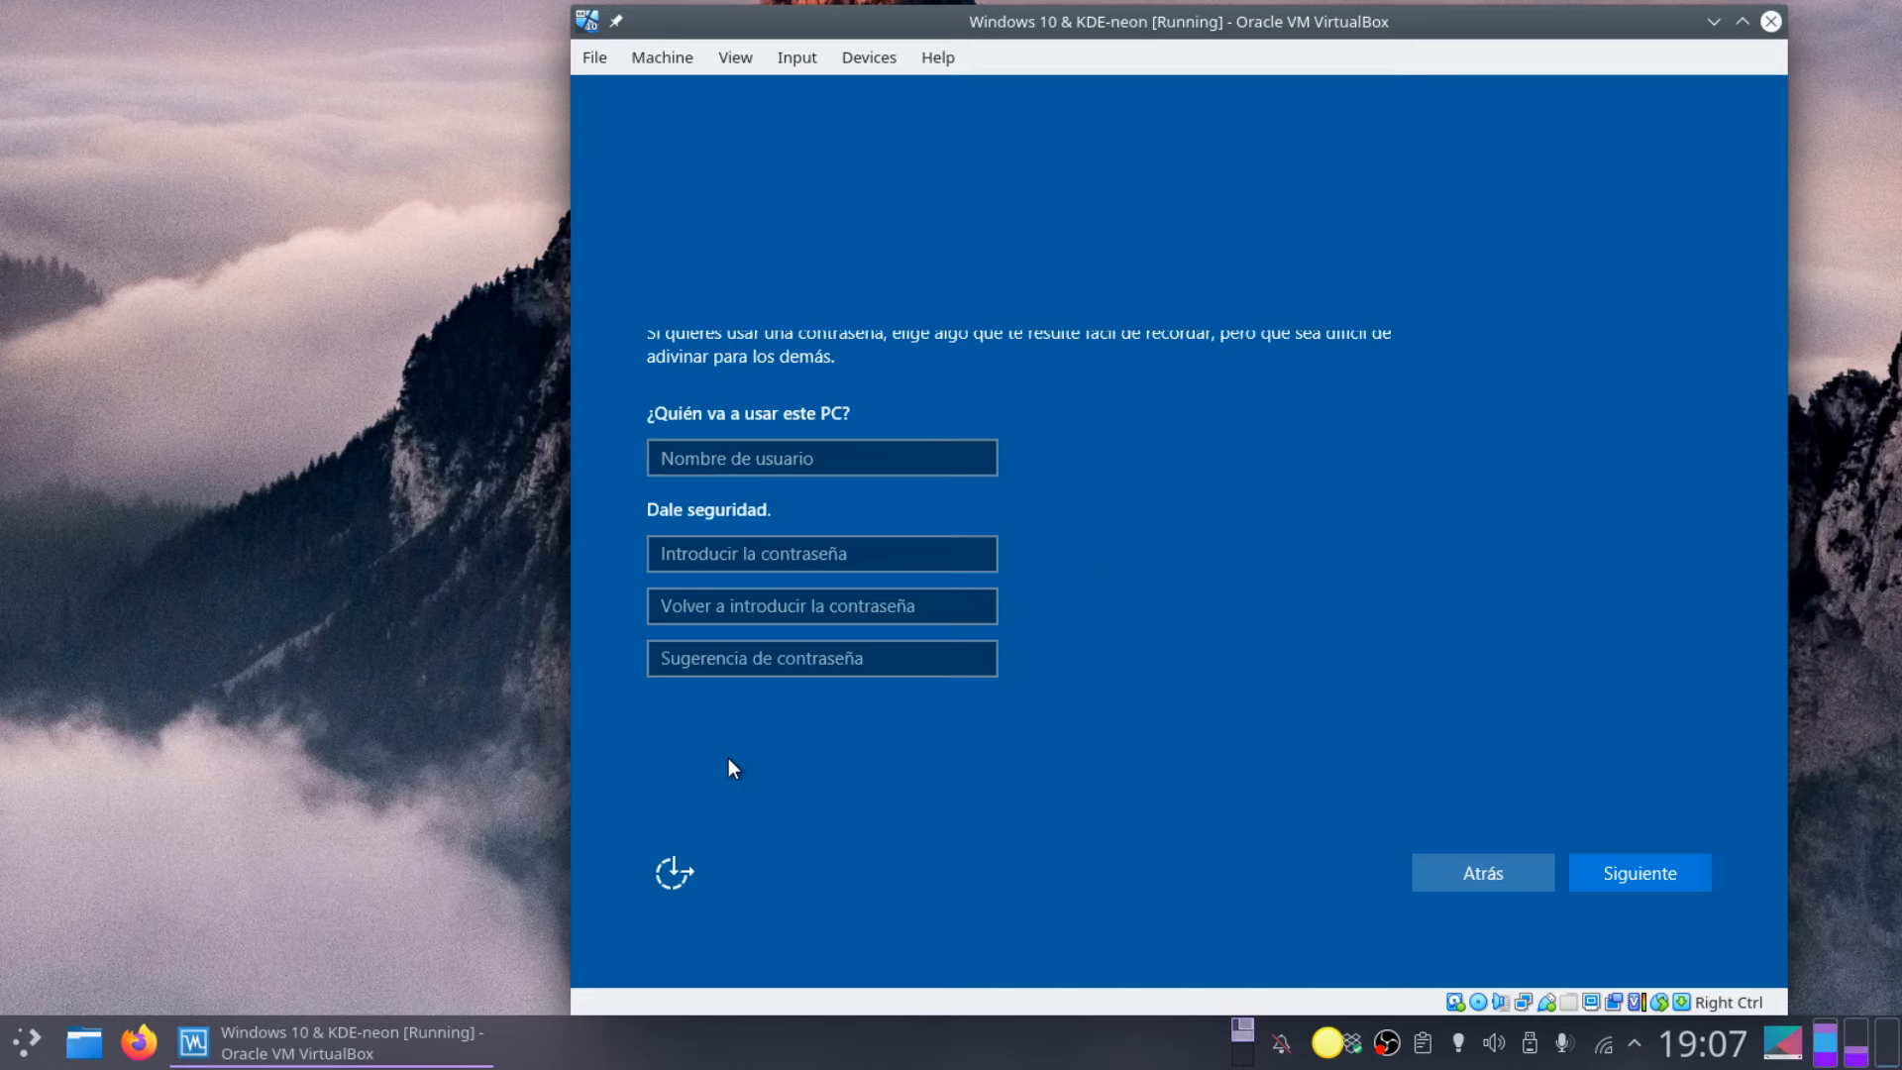
Step: Enter user name 'alumne', the account password twice, and a first hint 'alumne'
{"action": "left_click", "coordinate": [859, 468]}
{"action": "type", "text": "alumne"}
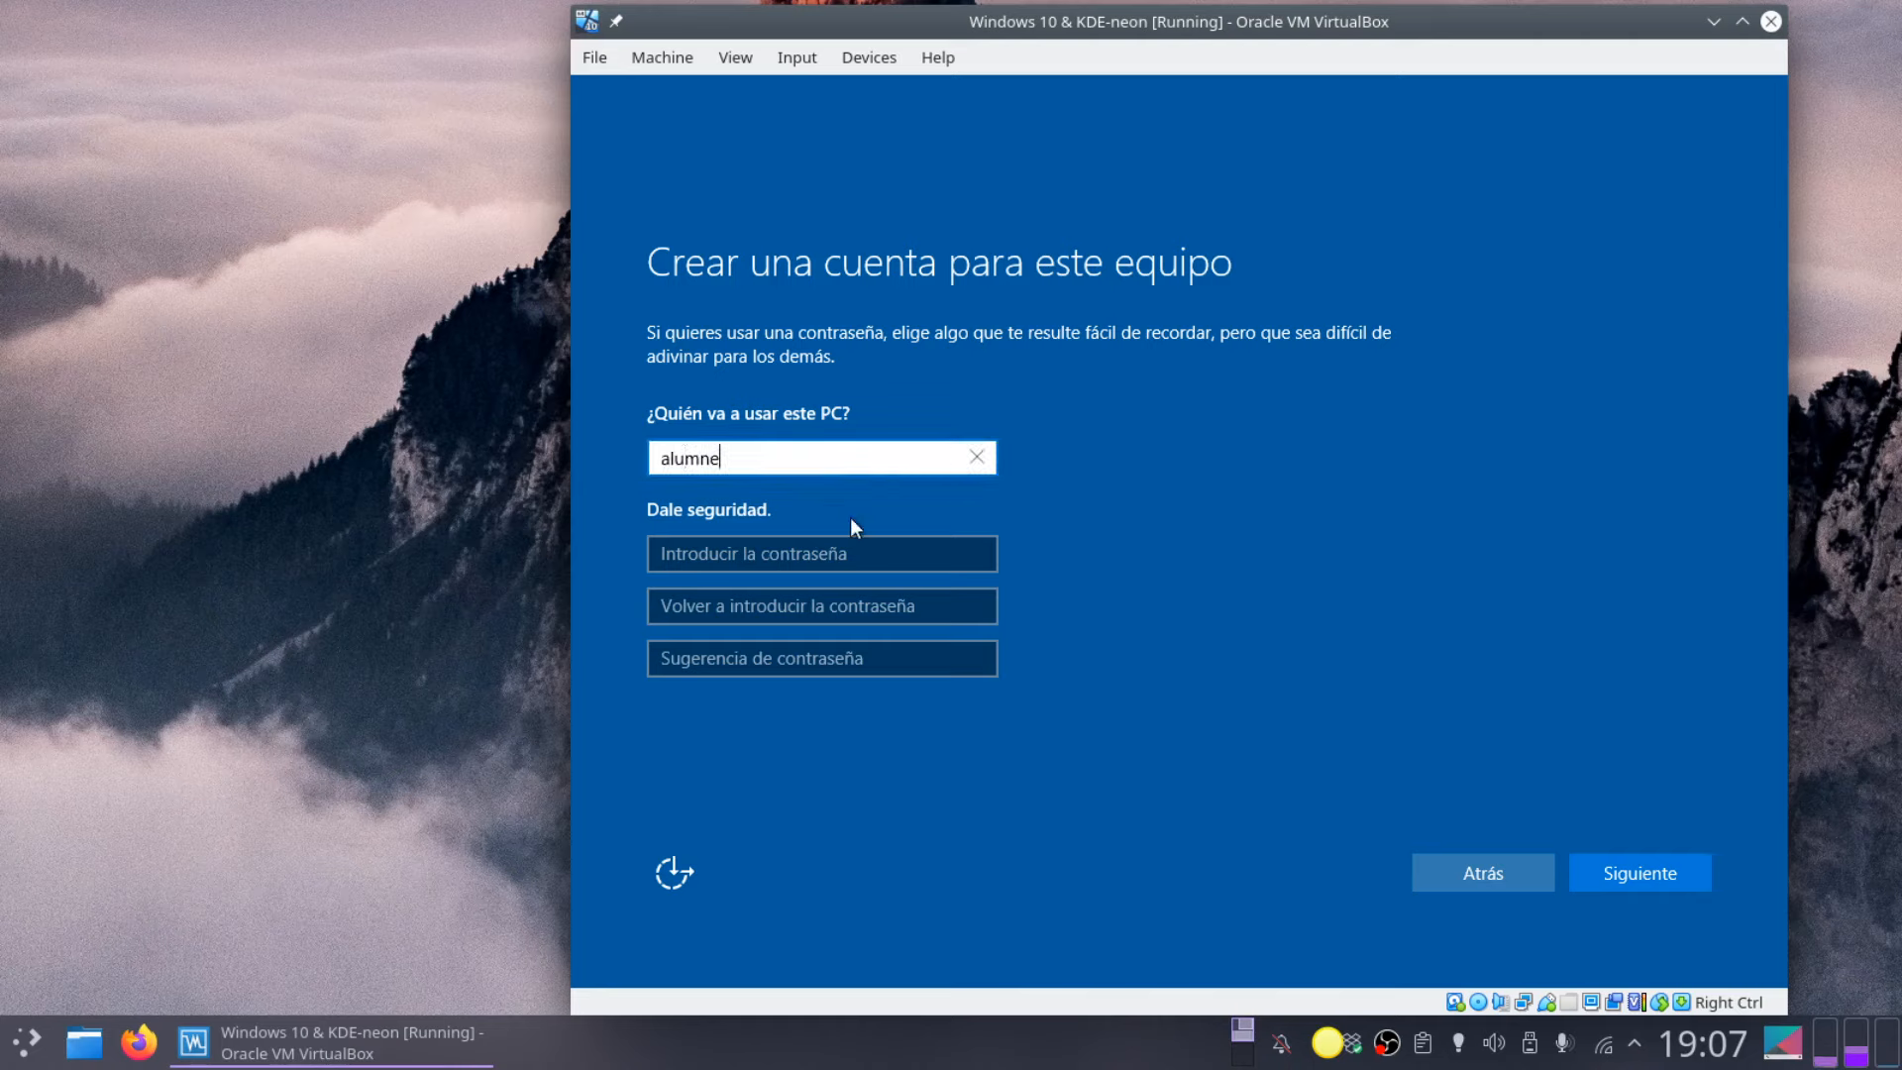
{"action": "left_click", "coordinate": [862, 554]}
{"action": "type", "text": "12"}
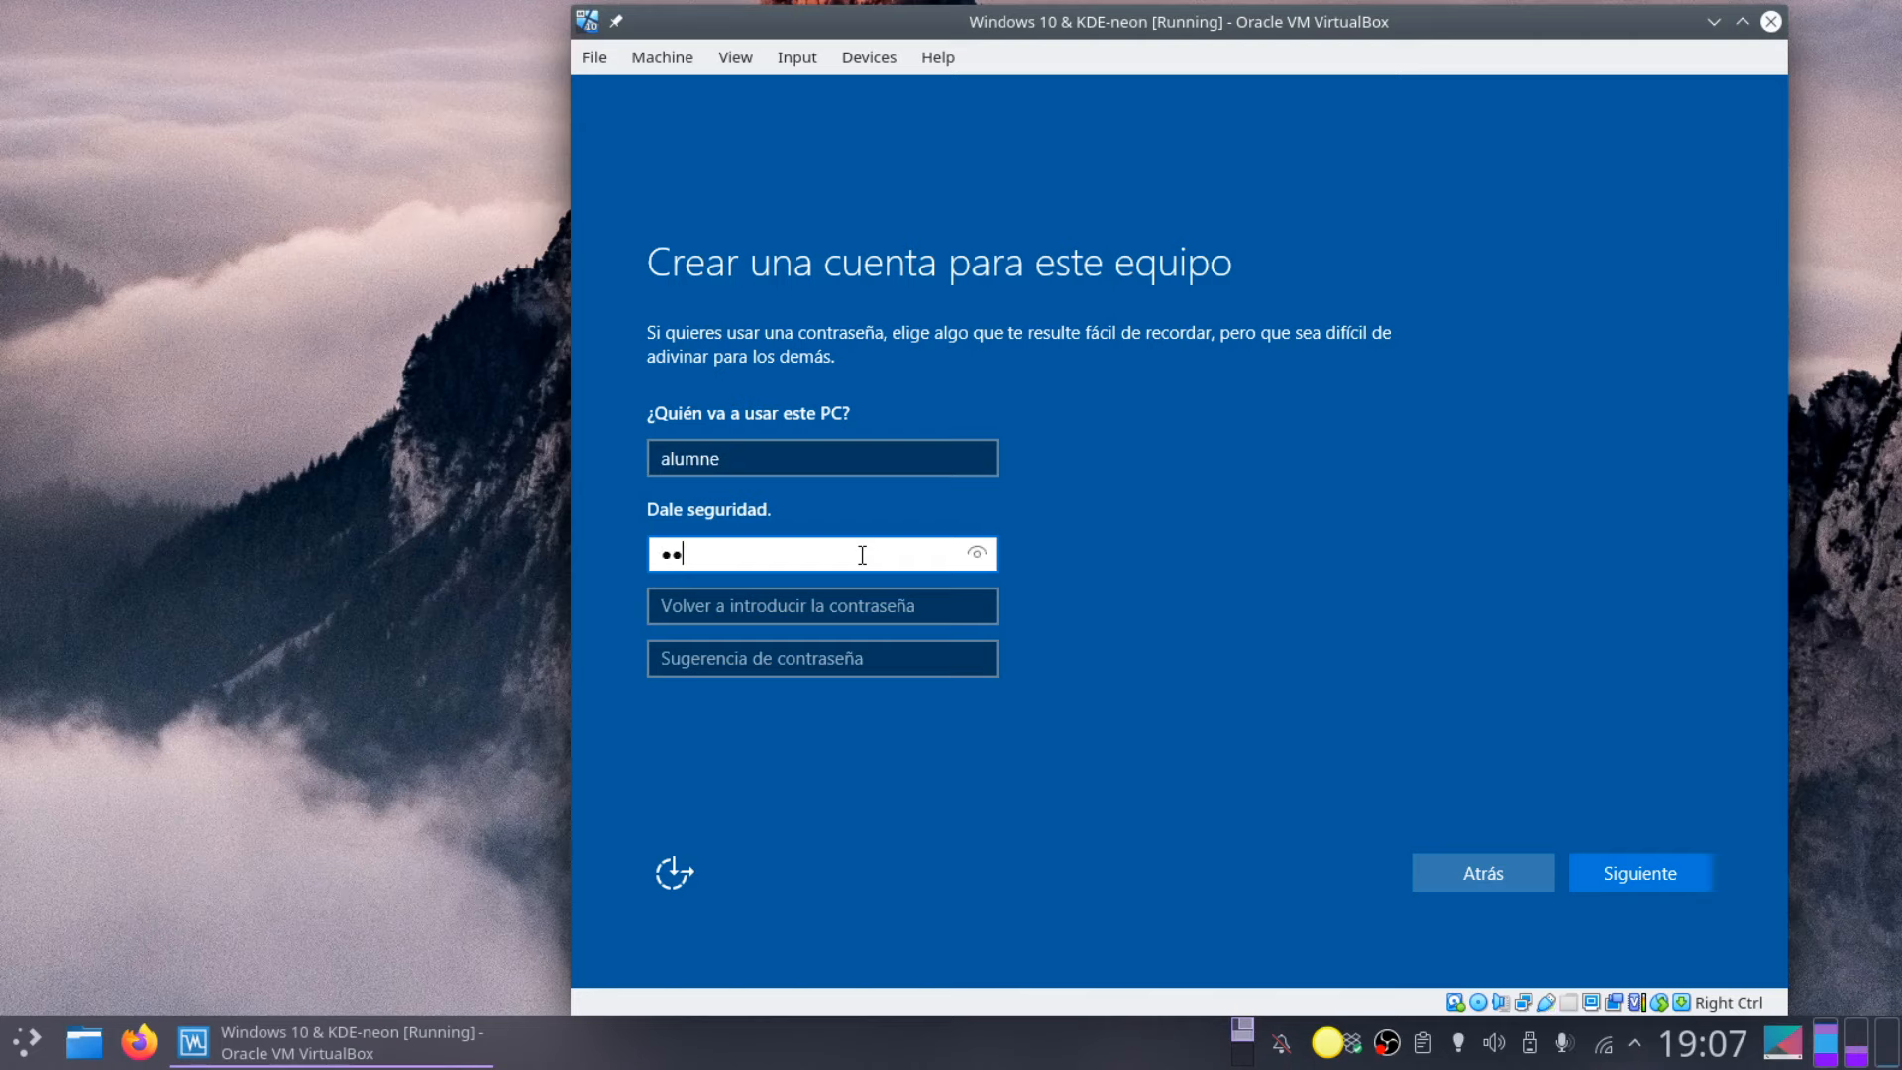
{"action": "type", "text": "3456"}
{"action": "key", "text": "Tab"}
{"action": "type", "text": "1"}
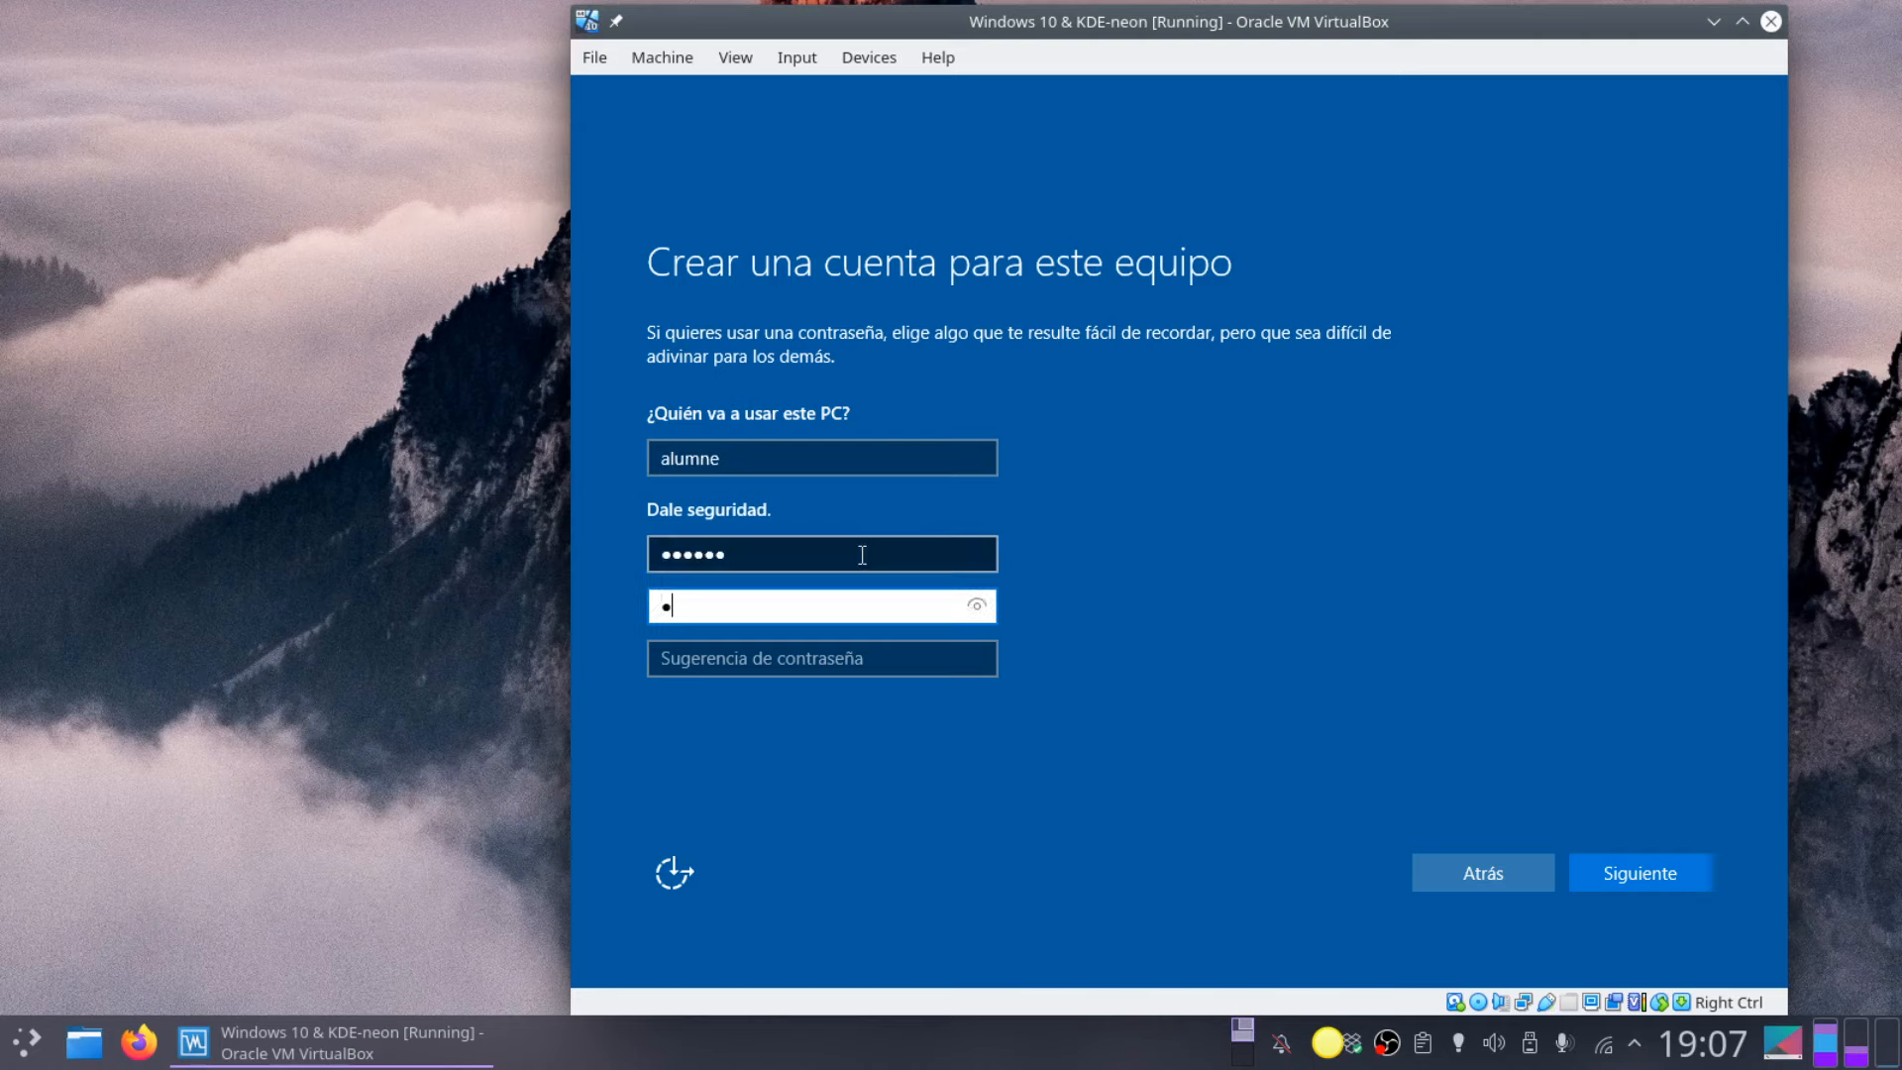
{"action": "type", "text": "23456"}
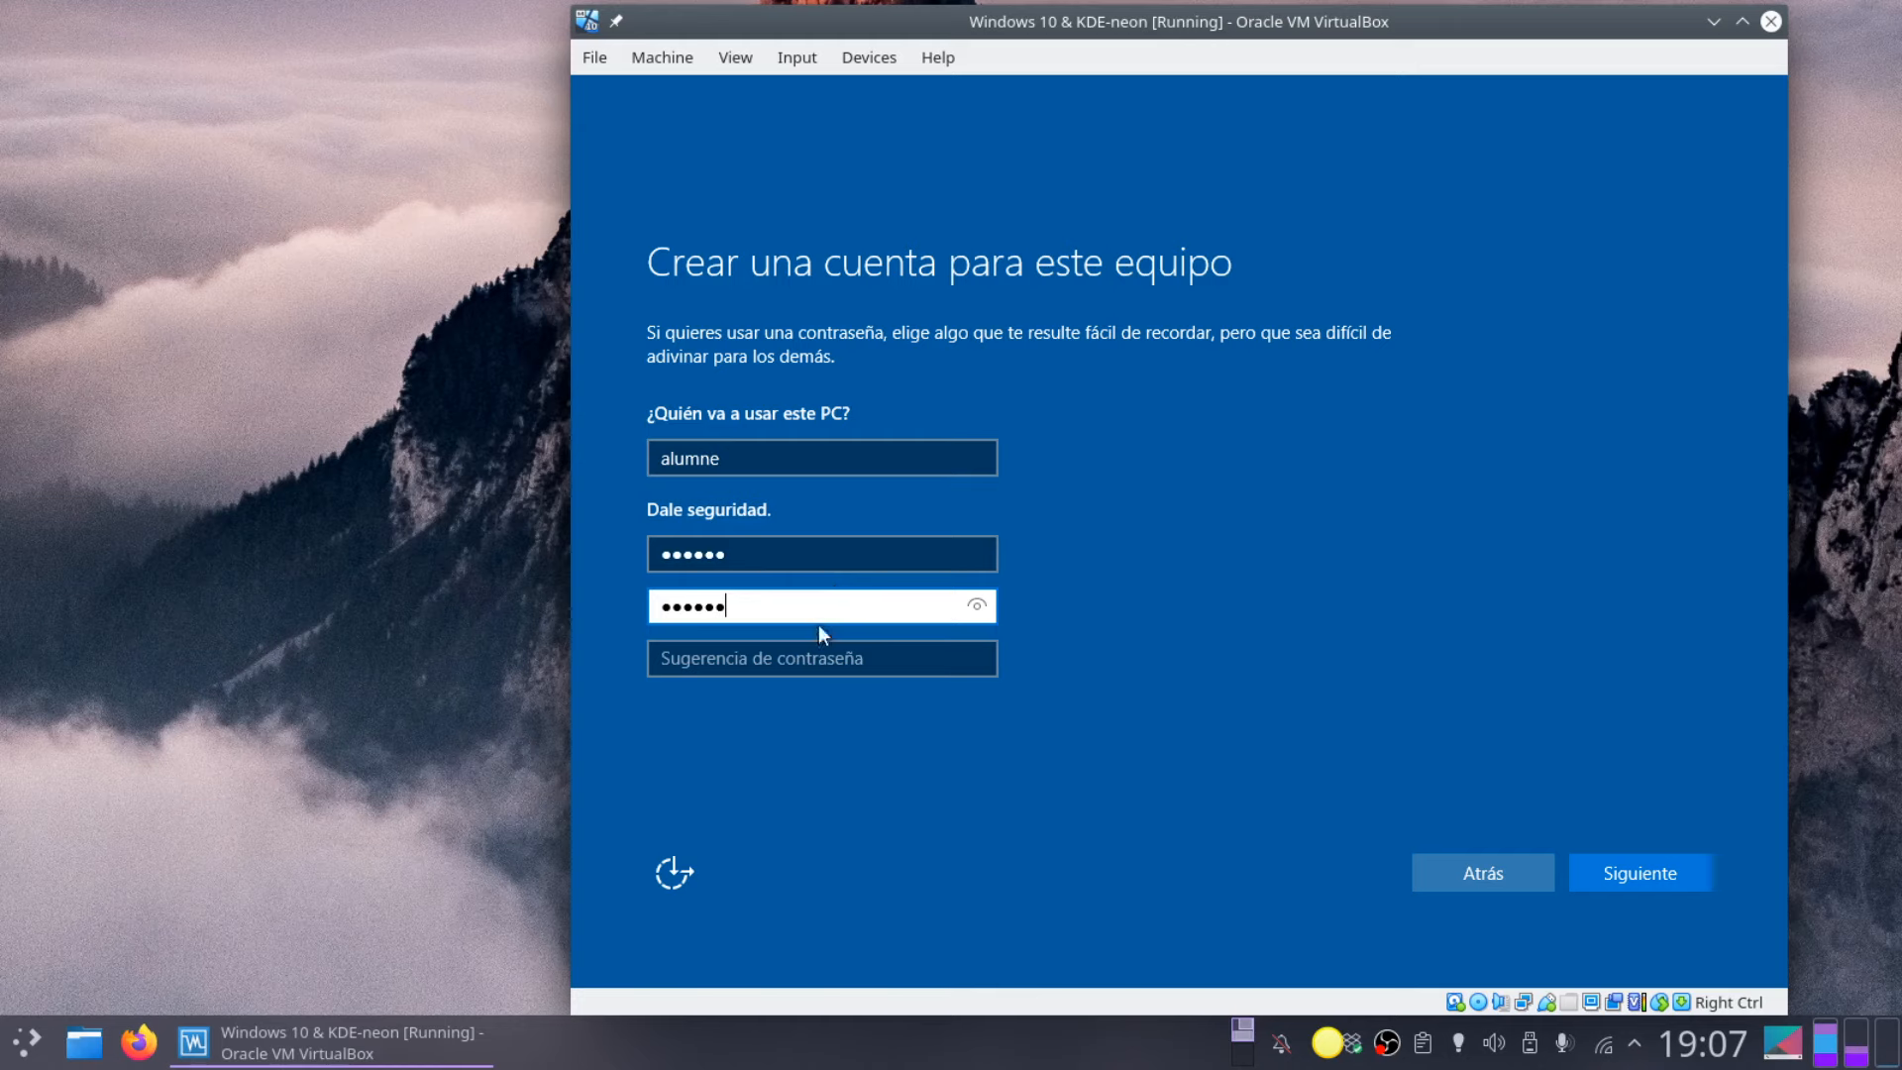
{"action": "left_click", "coordinate": [809, 668]}
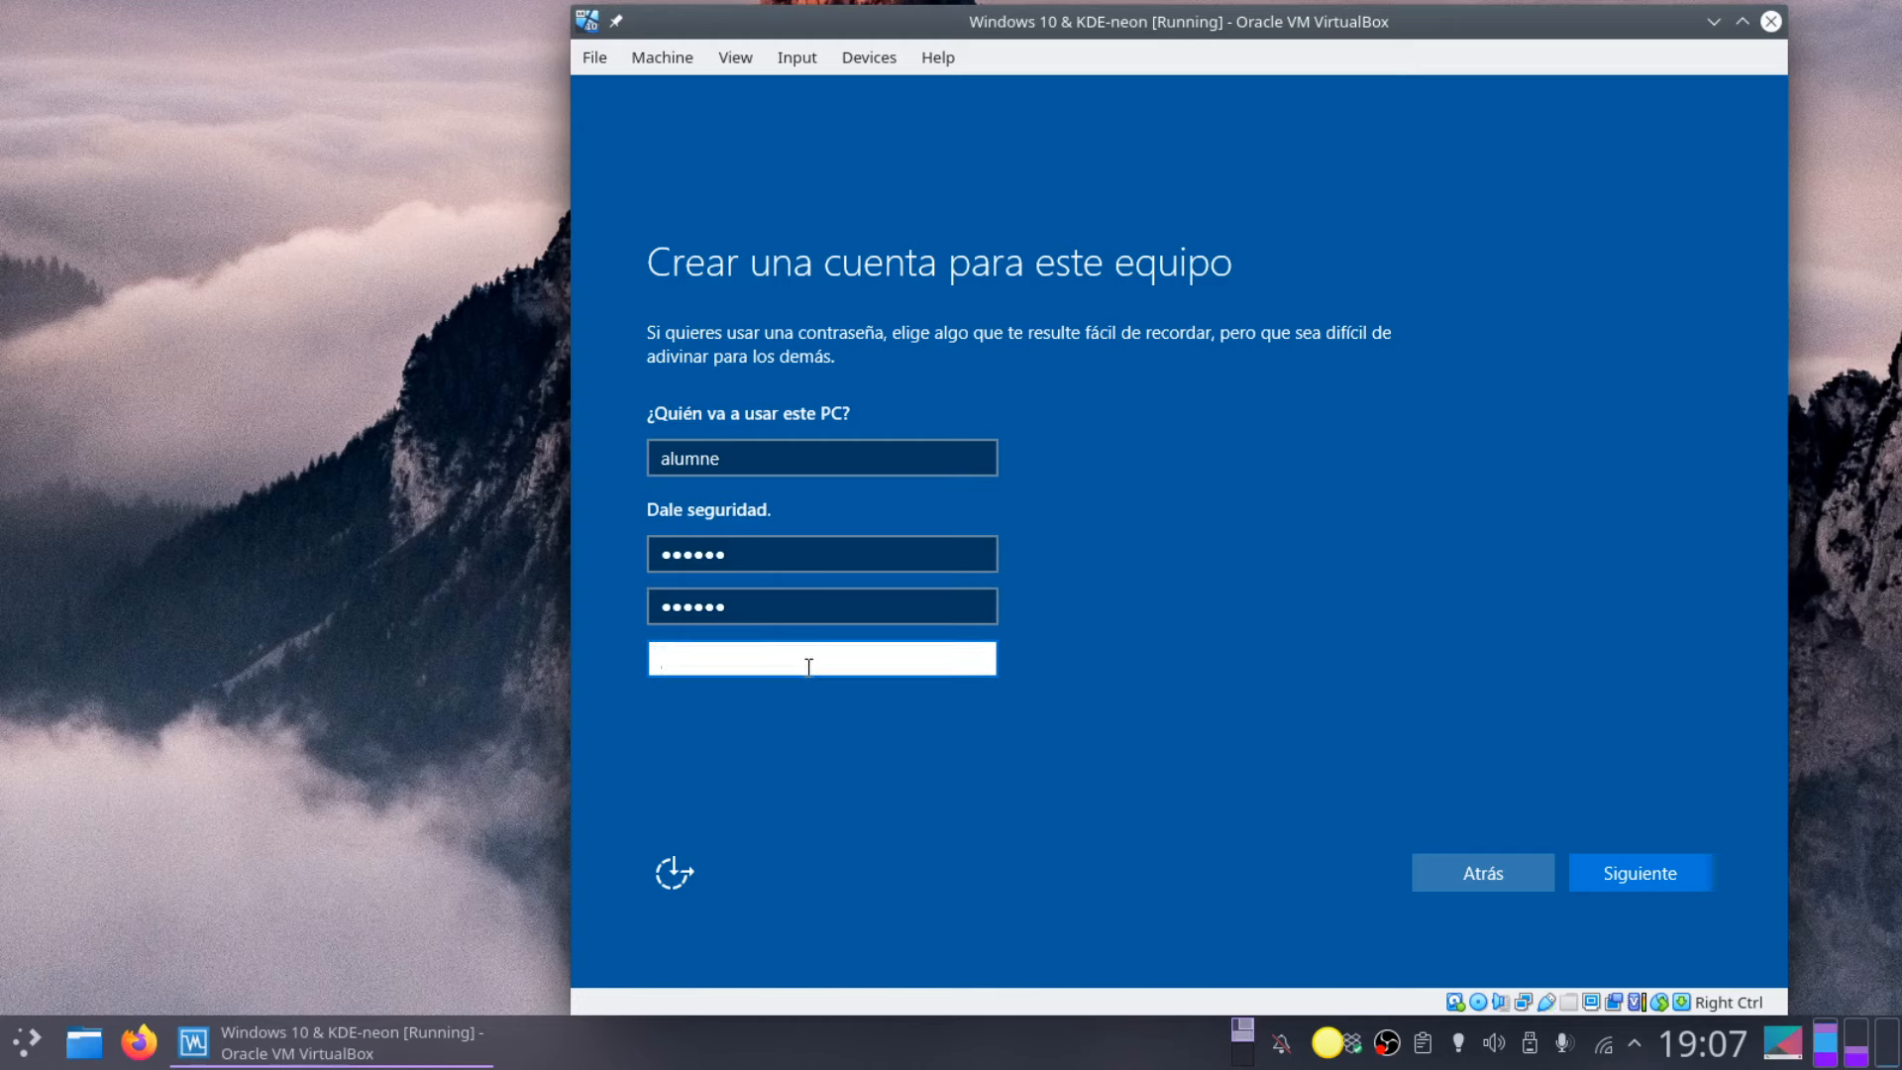
{"action": "type", "text": "alumne"}
Step: Replace the rejected hint with 'I am student' and submit the account details
{"action": "left_click", "coordinate": [1664, 887]}
{"action": "left_click", "coordinate": [832, 654]}
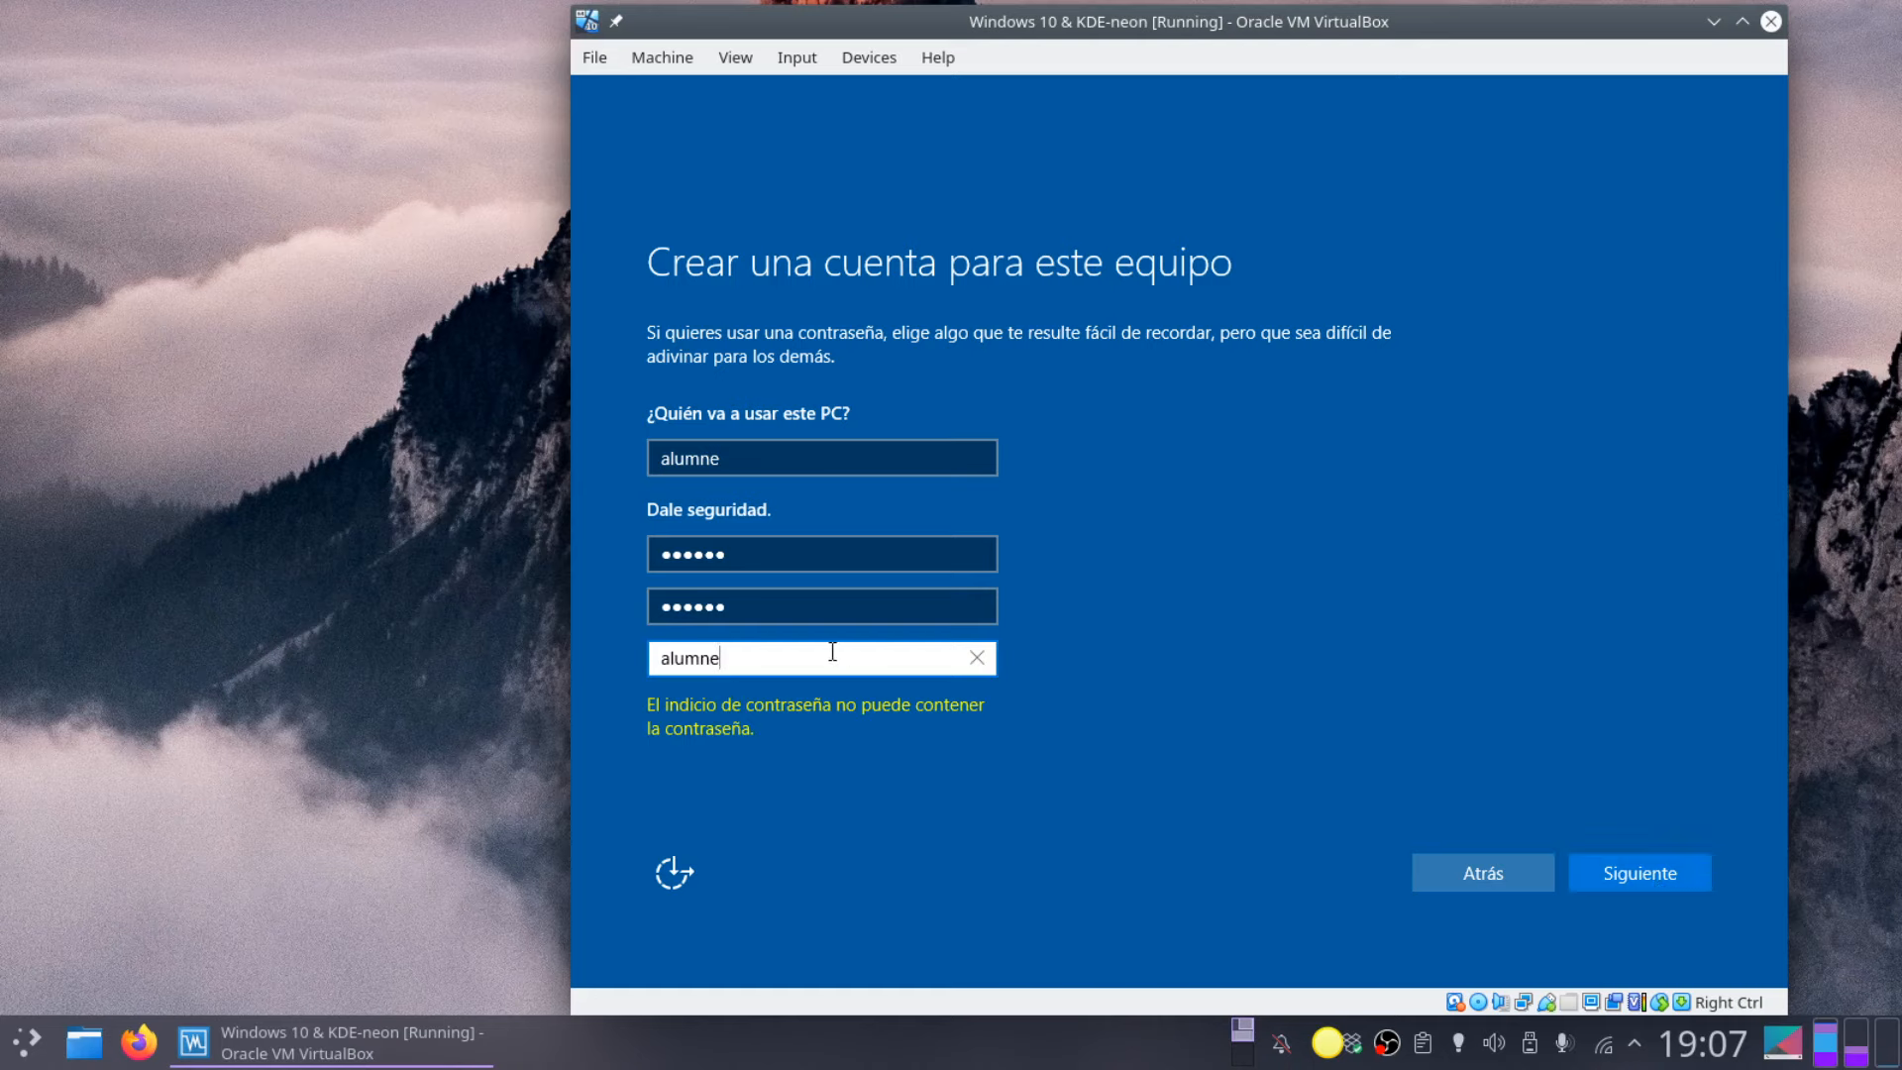
{"action": "double_click", "coordinate": [846, 663]}
{"action": "key", "text": "BackSpace"}
{"action": "type", "text": "I am stue"}
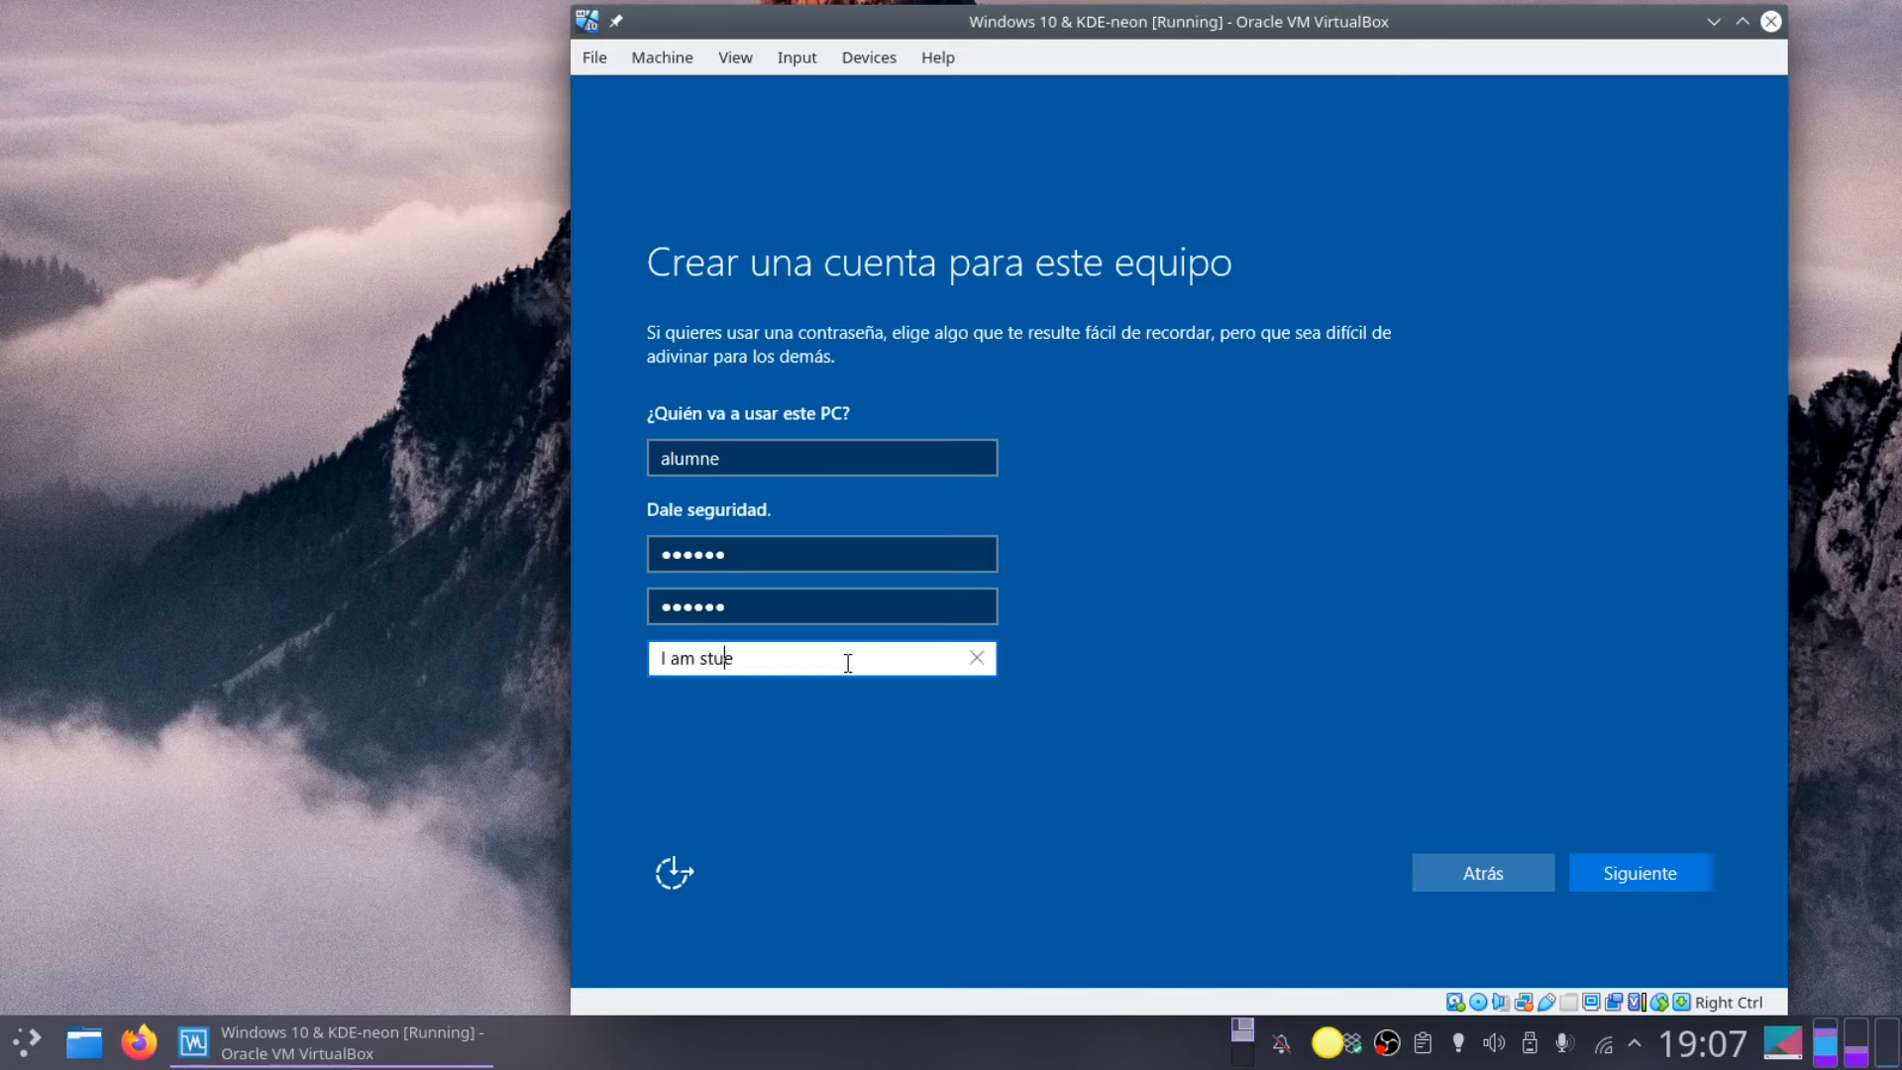
{"action": "key", "text": "BackSpace"}
{"action": "type", "text": "dent"}
{"action": "left_click", "coordinate": [1668, 875]}
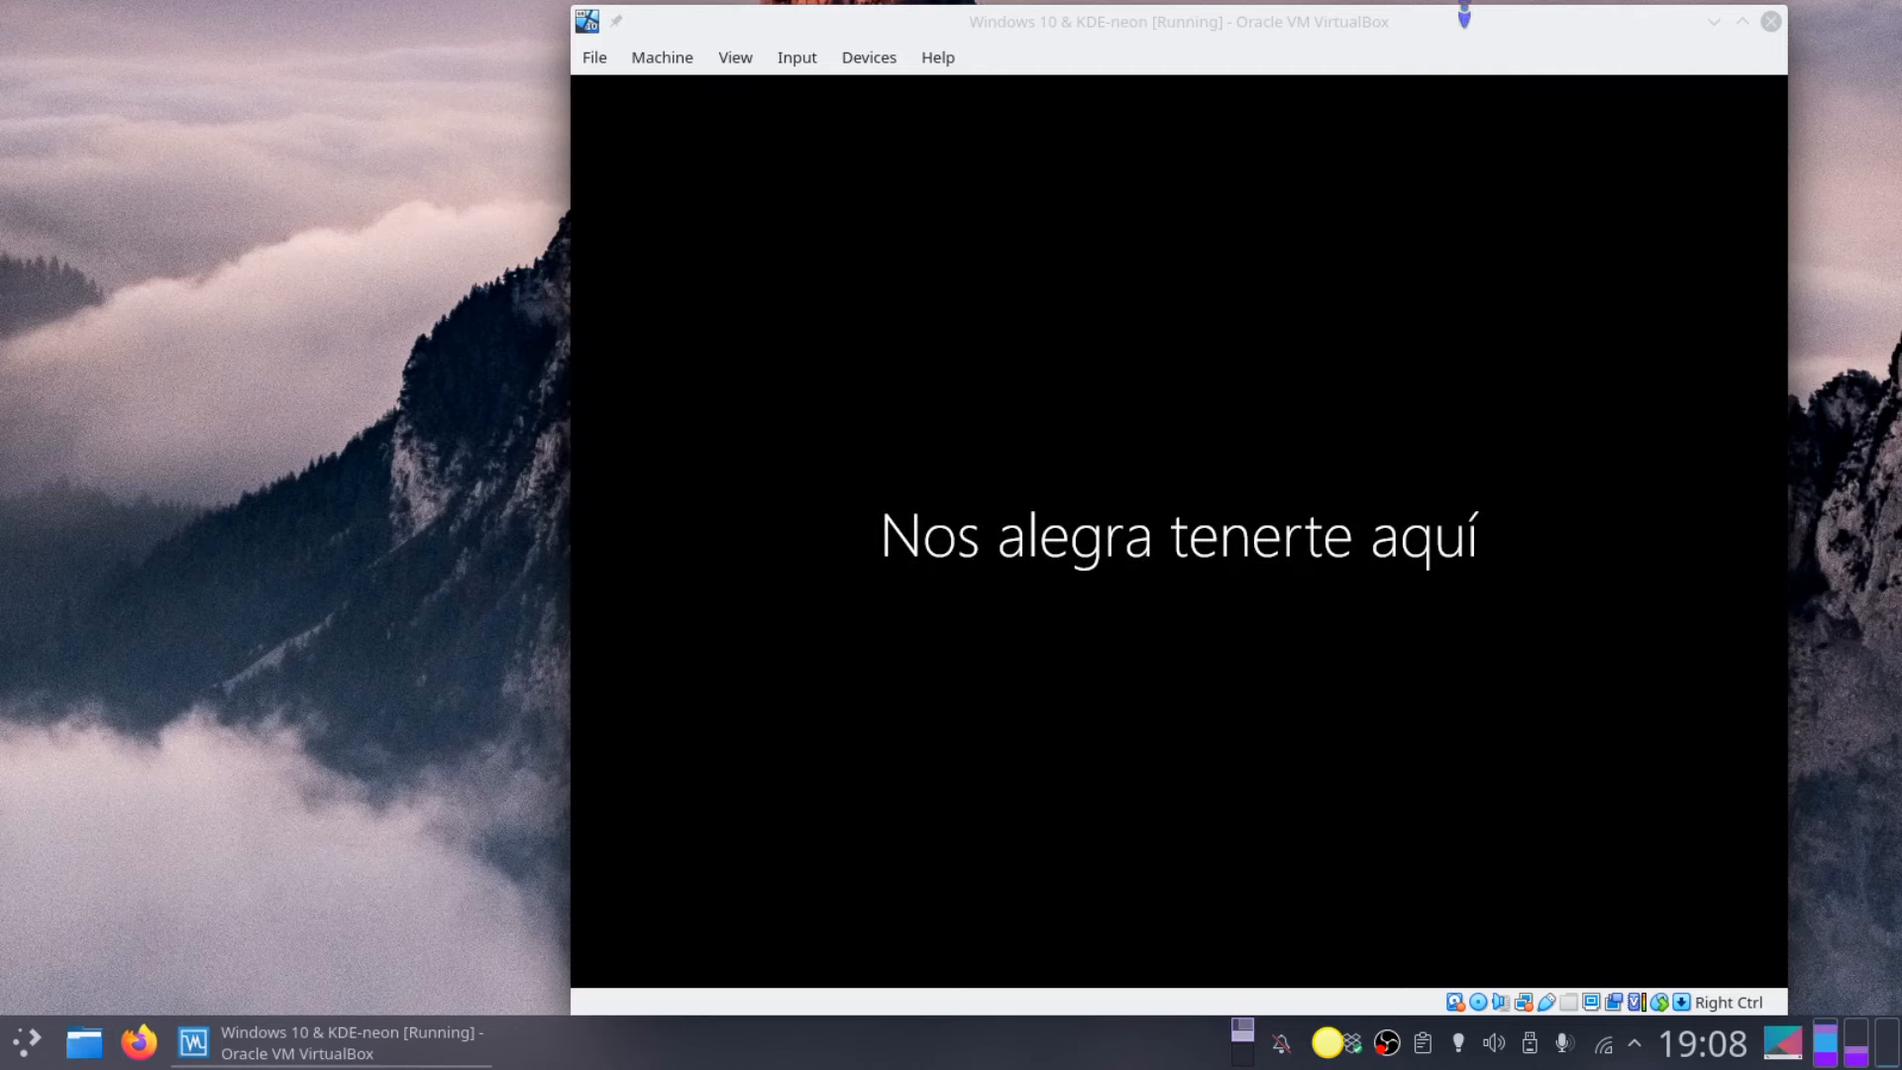
Step: Focus the VM window once the Windows 10 desktop shows the network discovery prompt
{"action": "left_click", "coordinate": [1465, 35]}
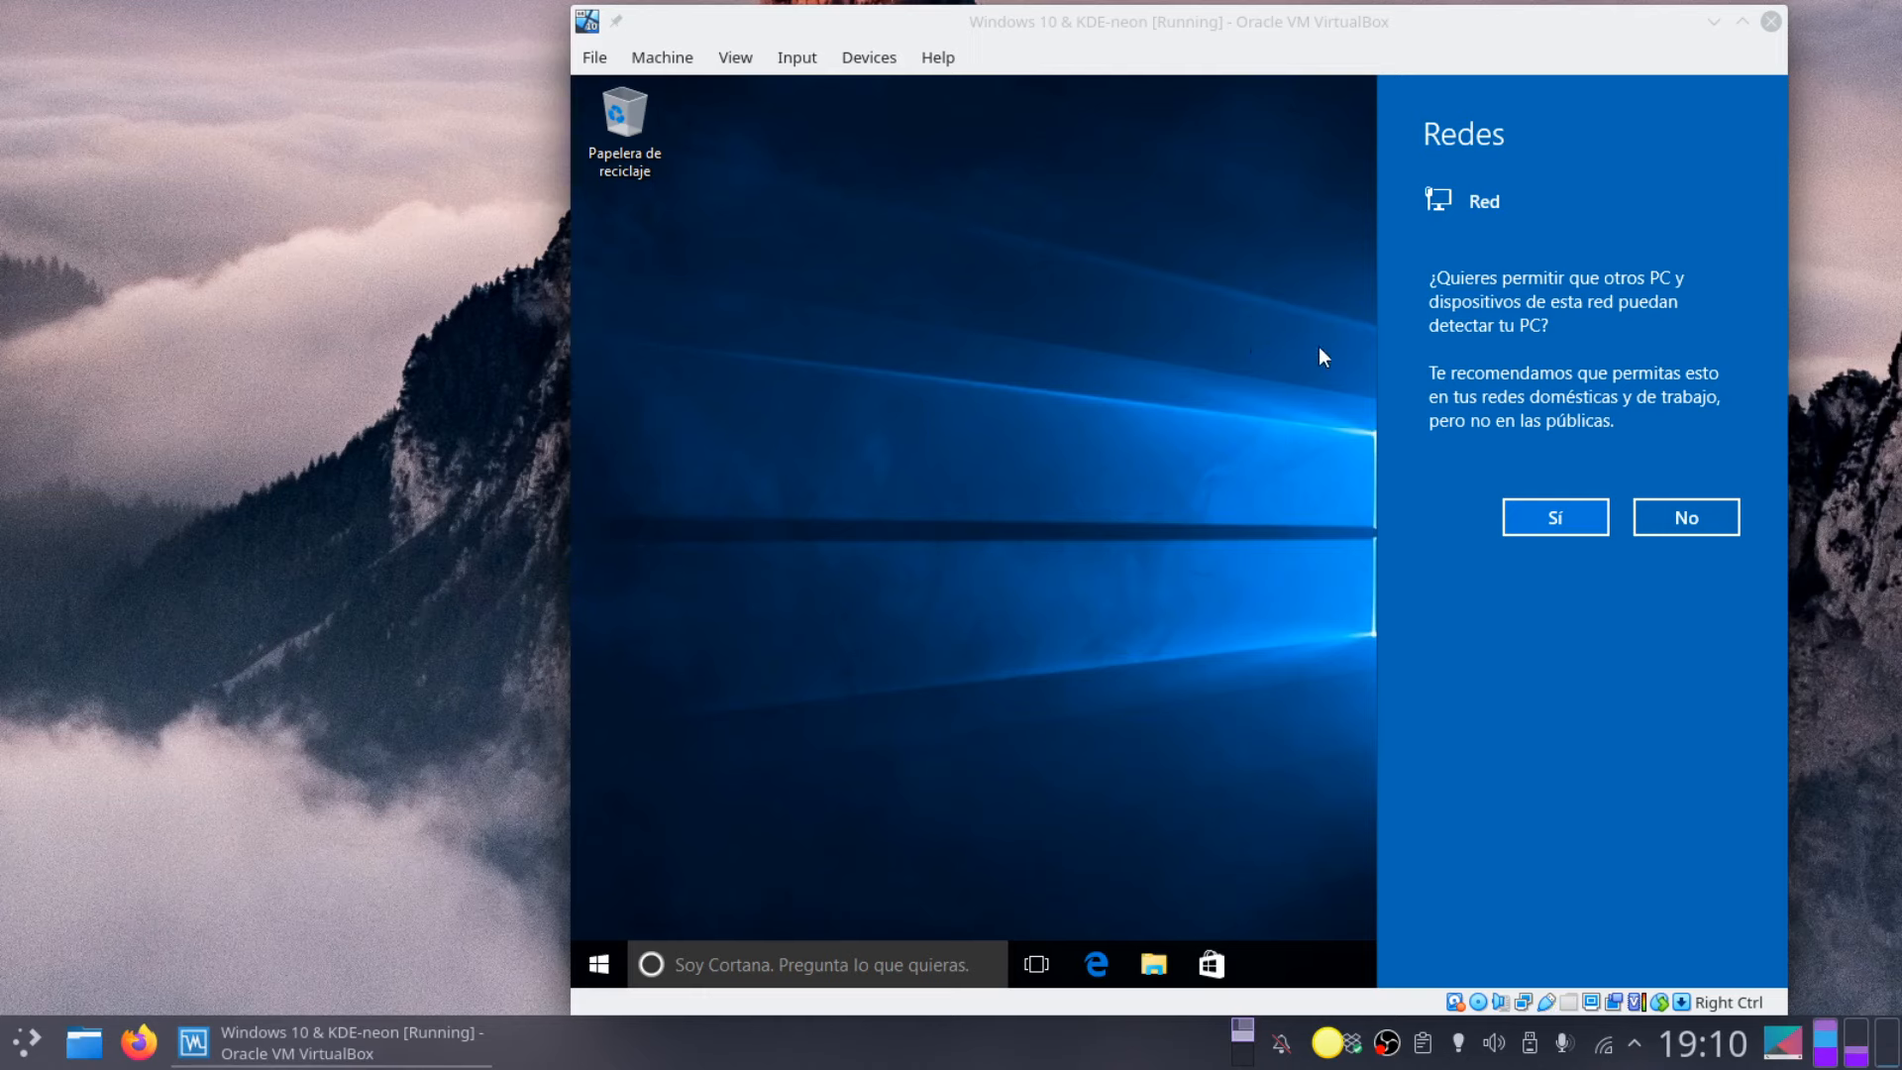
Step: Allow network discovery and open Administrar from Este equipo's context menu
{"action": "left_click", "coordinate": [1567, 519]}
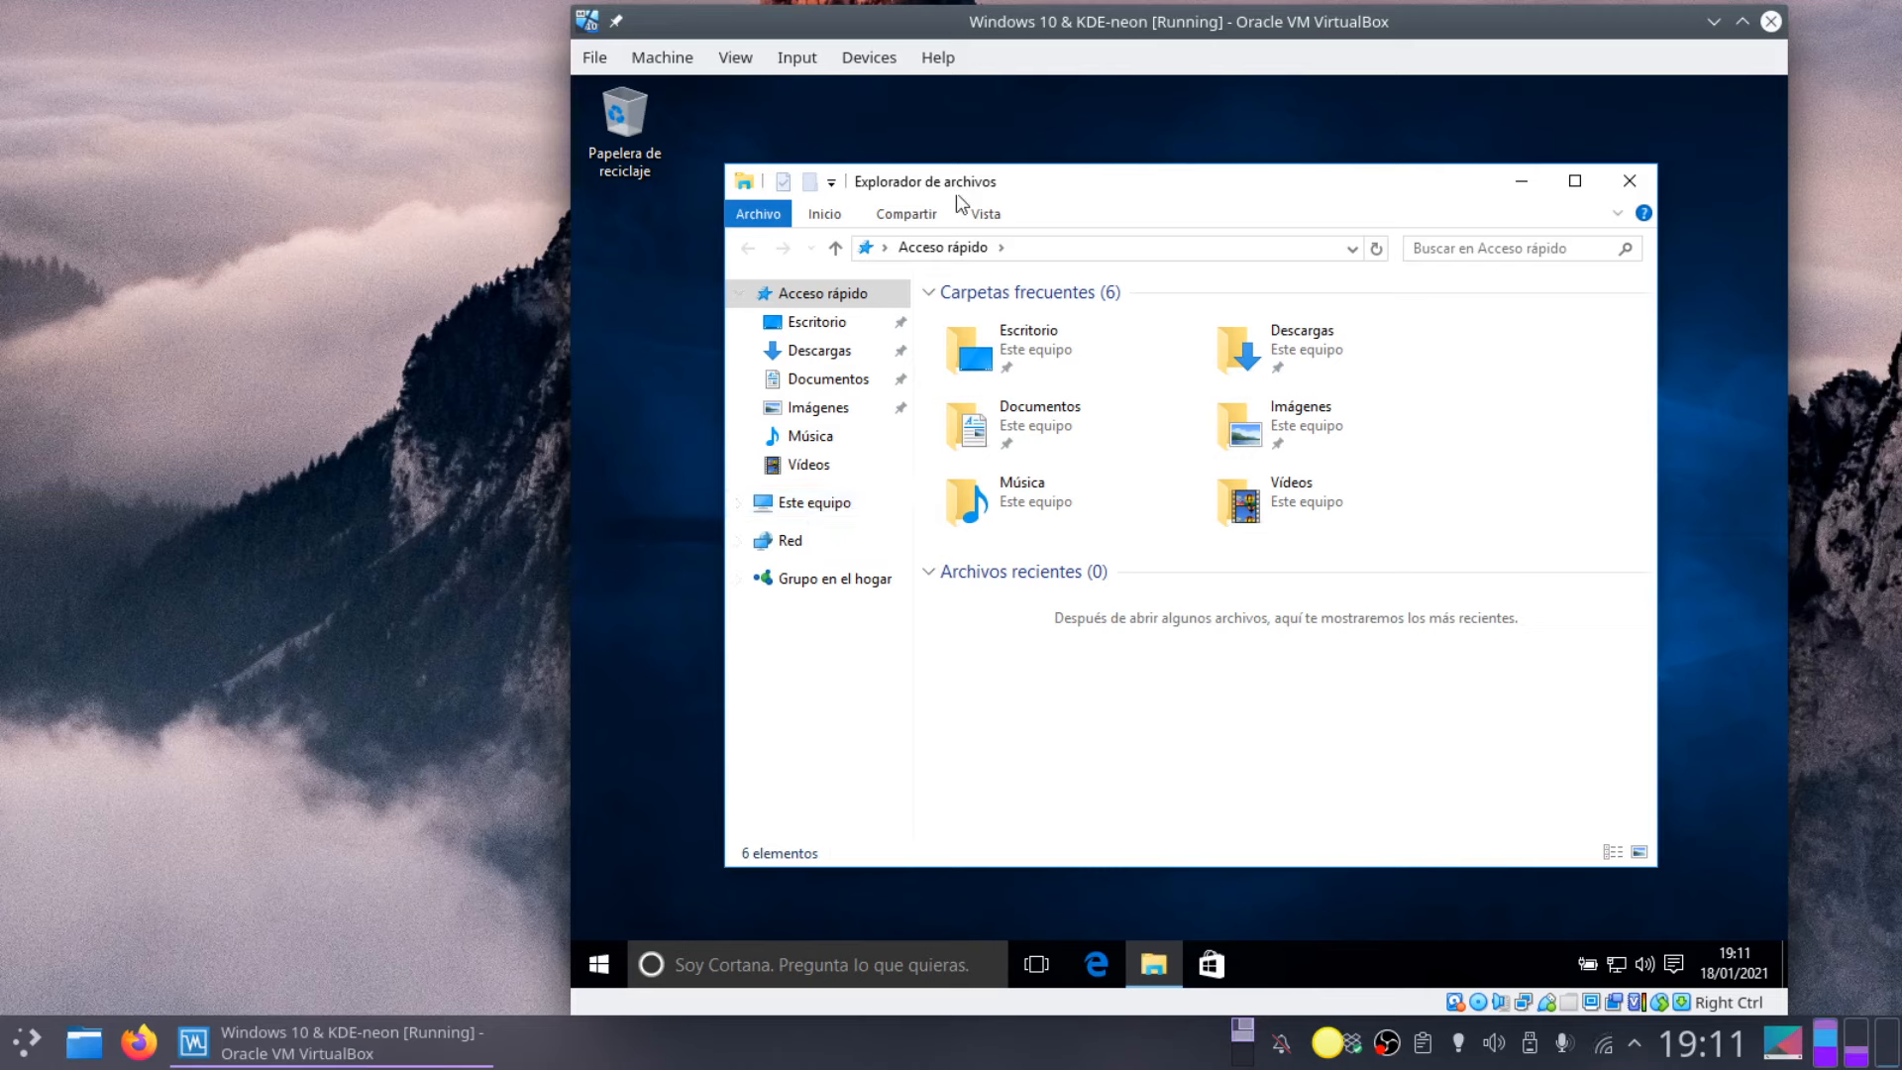
{"action": "right_click", "coordinate": [814, 514]}
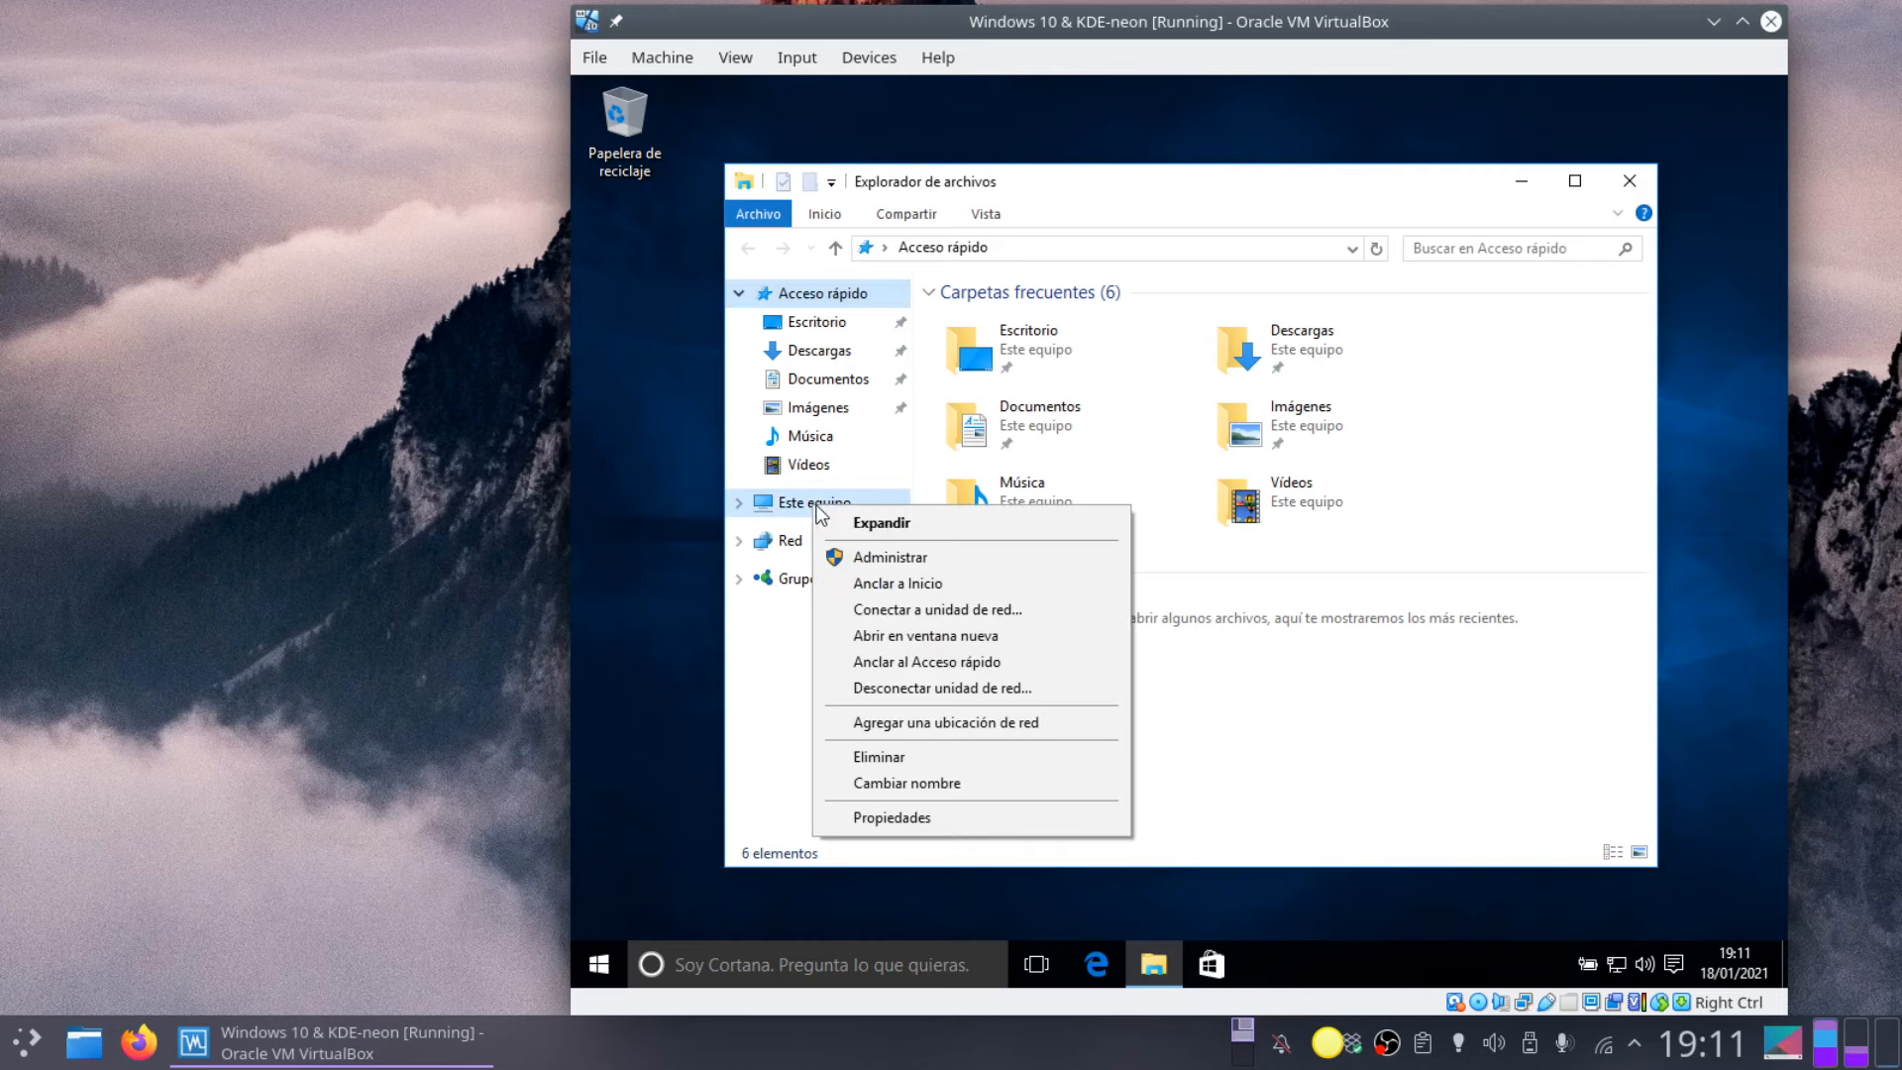
{"action": "left_click", "coordinate": [902, 556]}
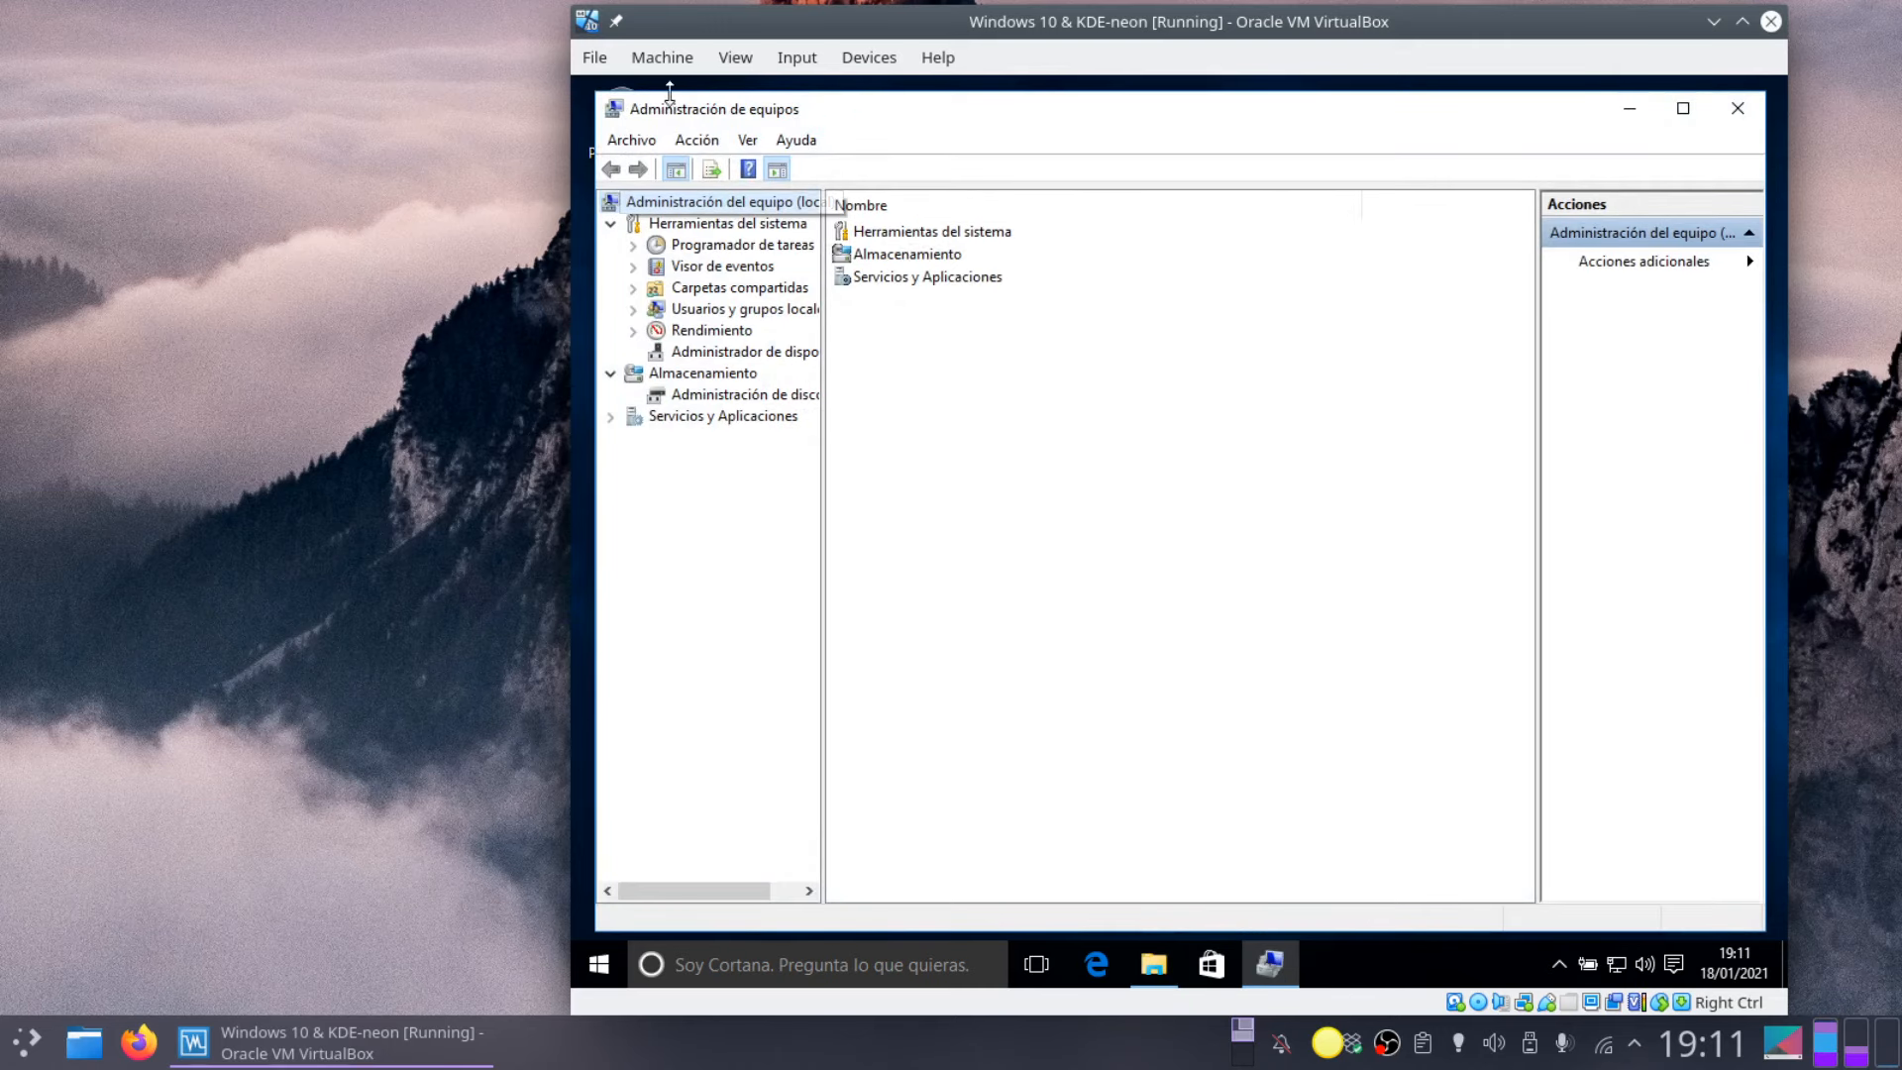
Step: Review Disk 0 in Administración de discos (41,01 GB unallocated), then close Computer Management and File Explorer
{"action": "left_click", "coordinate": [749, 399]}
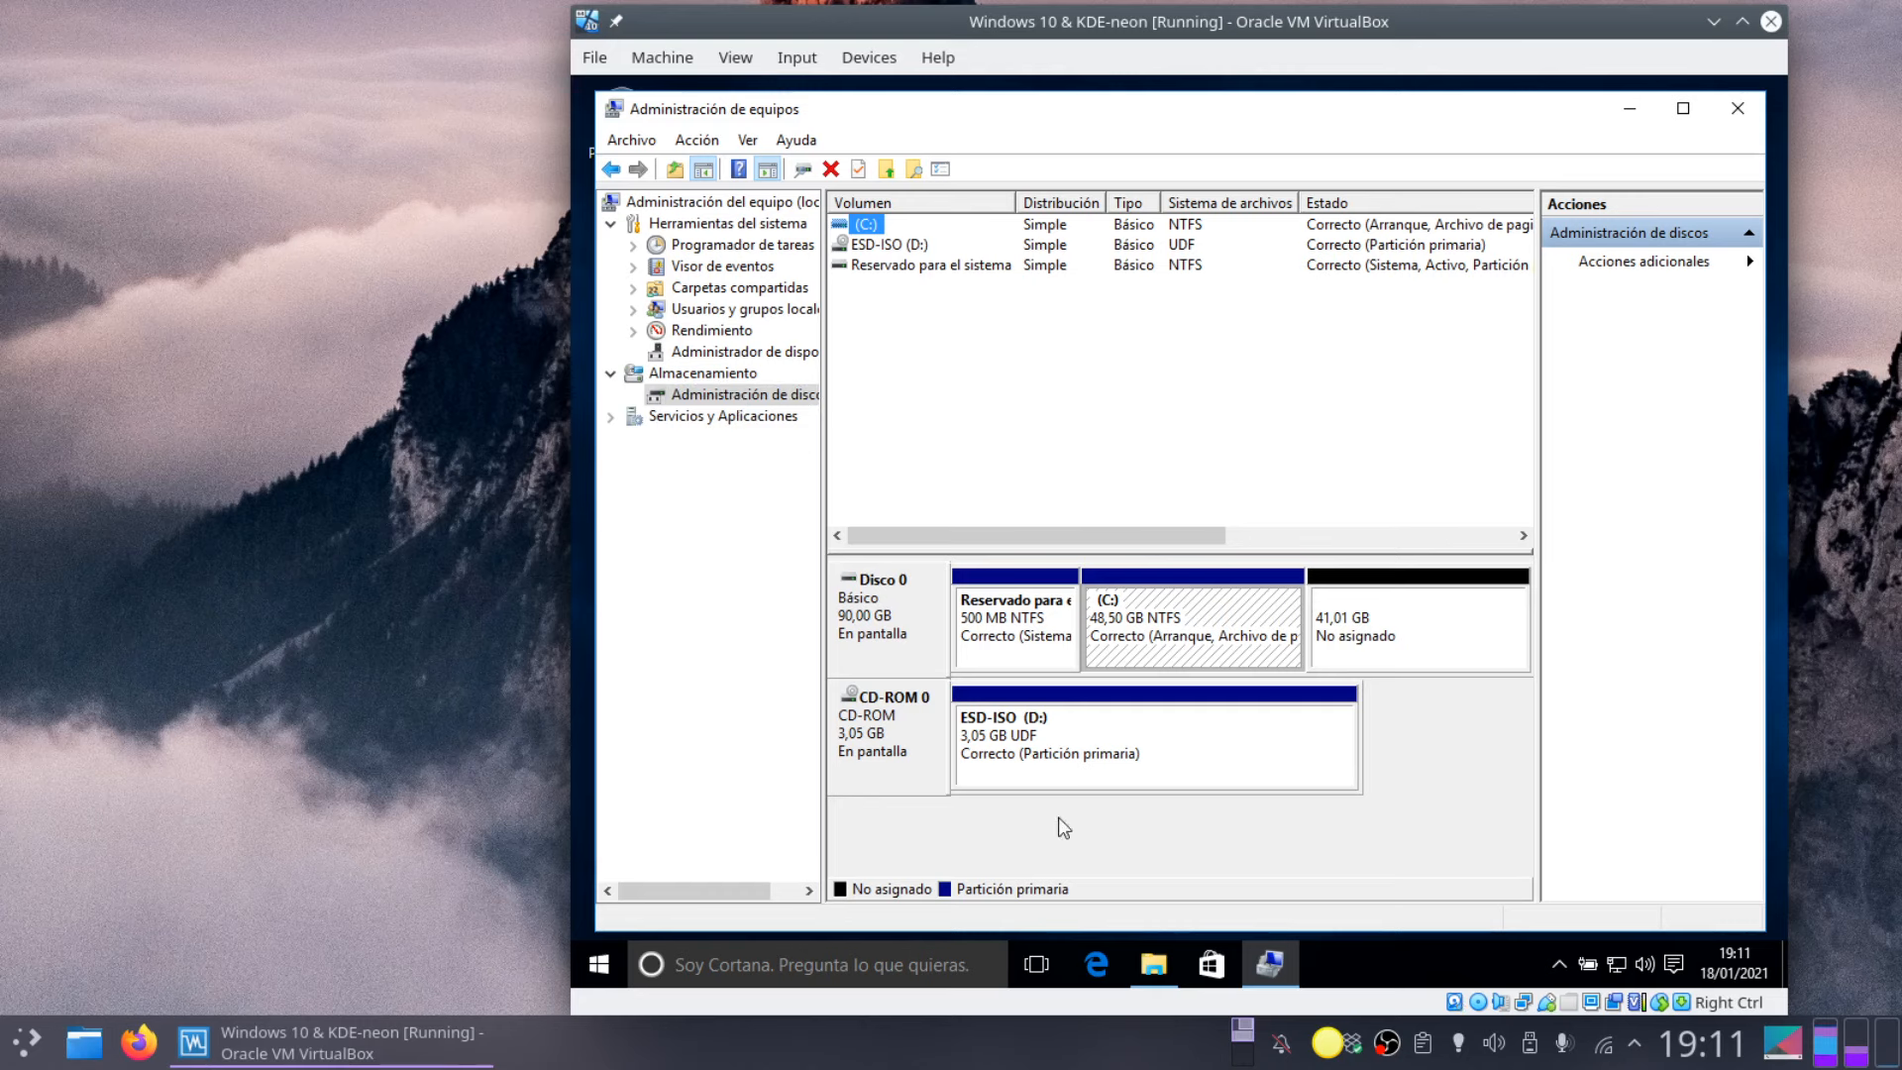
{"action": "left_click", "coordinate": [879, 634]}
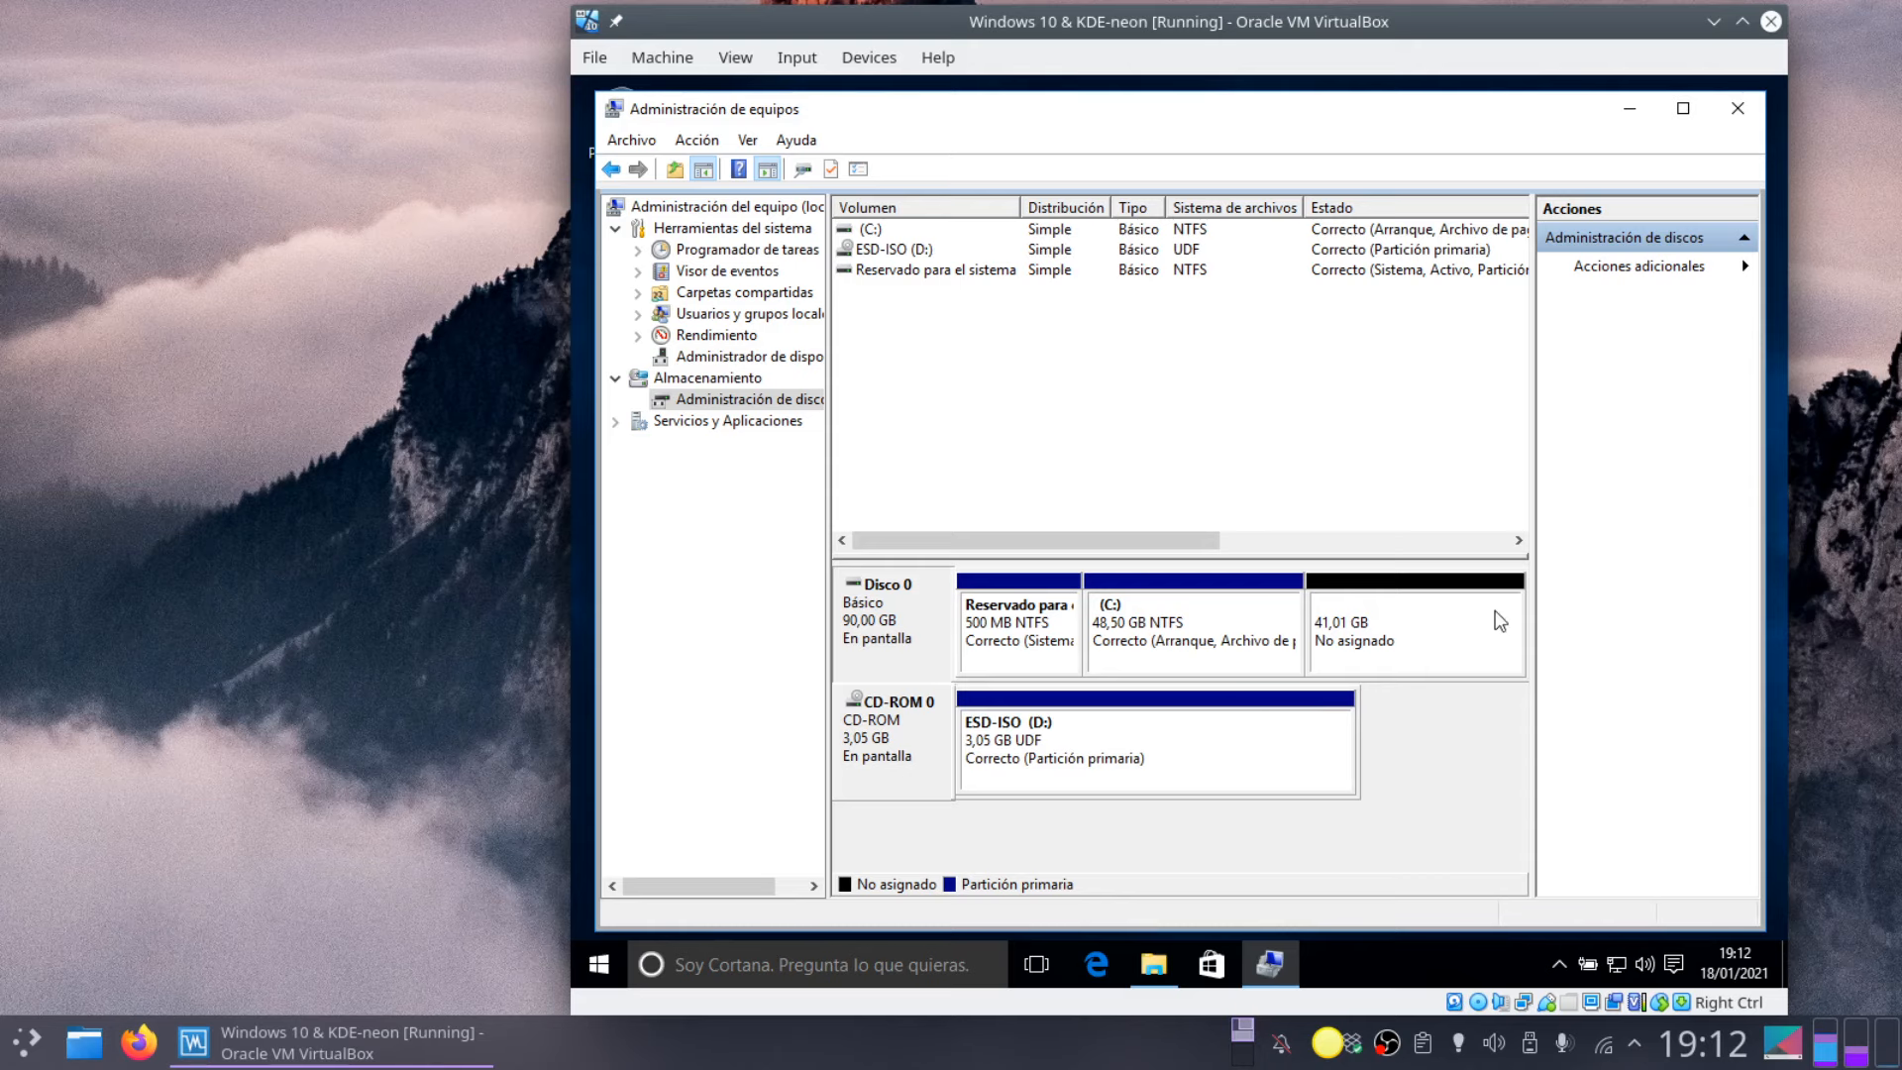
{"action": "left_click", "coordinate": [1737, 111]}
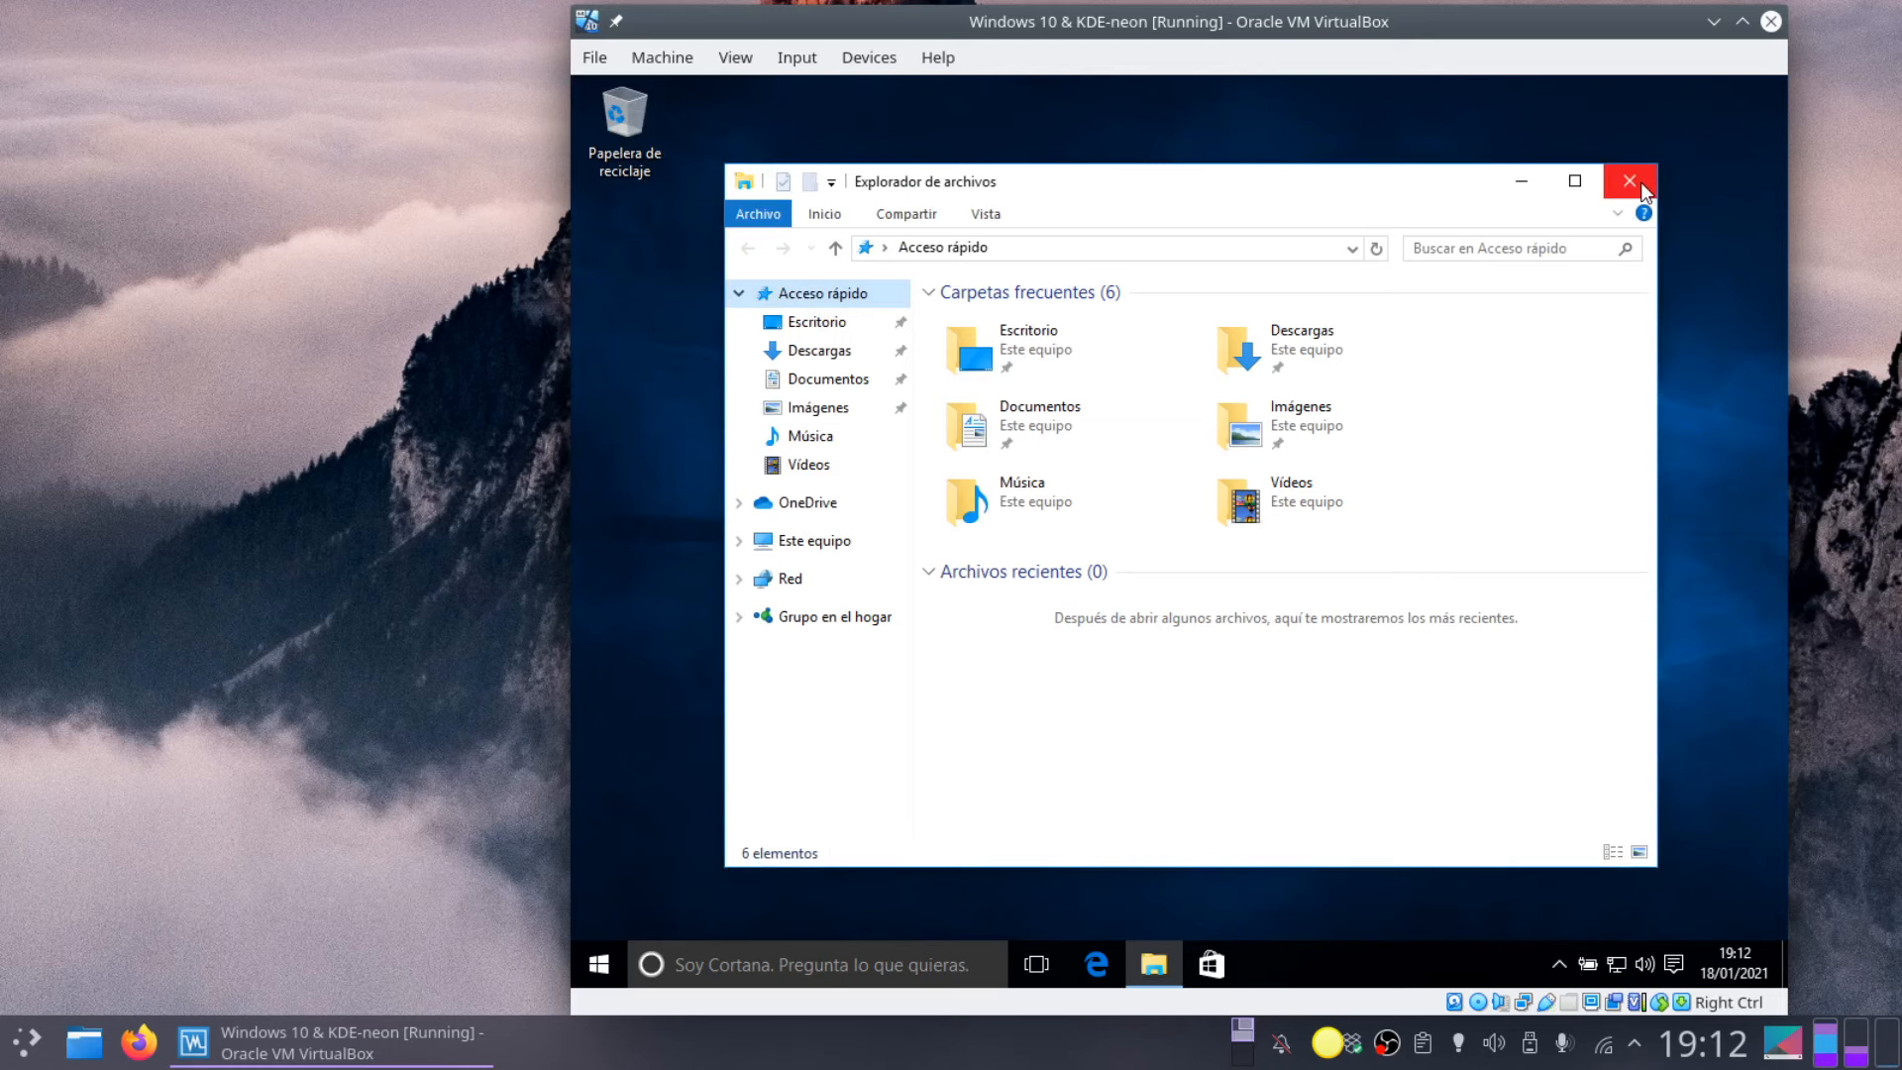
{"action": "left_click", "coordinate": [1637, 182]}
Step: Shut down the Windows guest via Inicio/Apagado > Apagar
{"action": "left_click", "coordinate": [598, 963]}
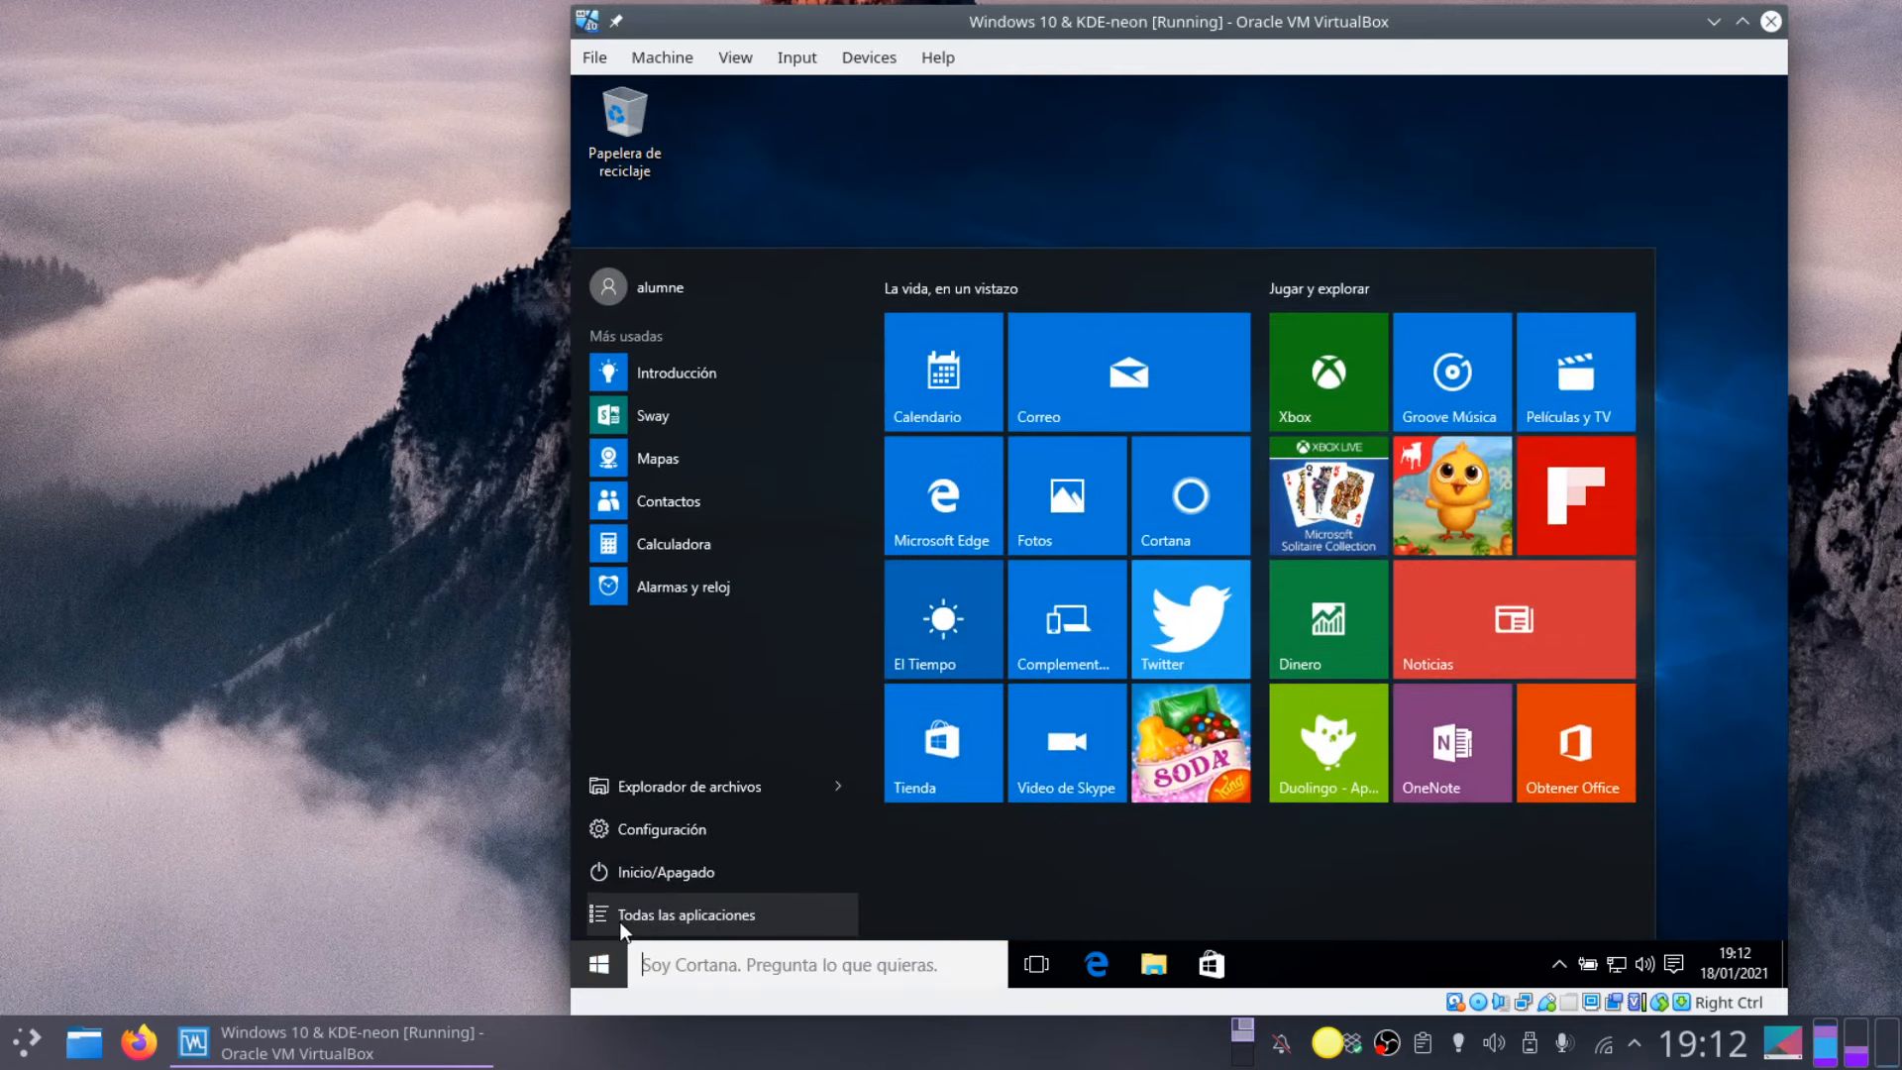
{"action": "left_click", "coordinate": [743, 872]}
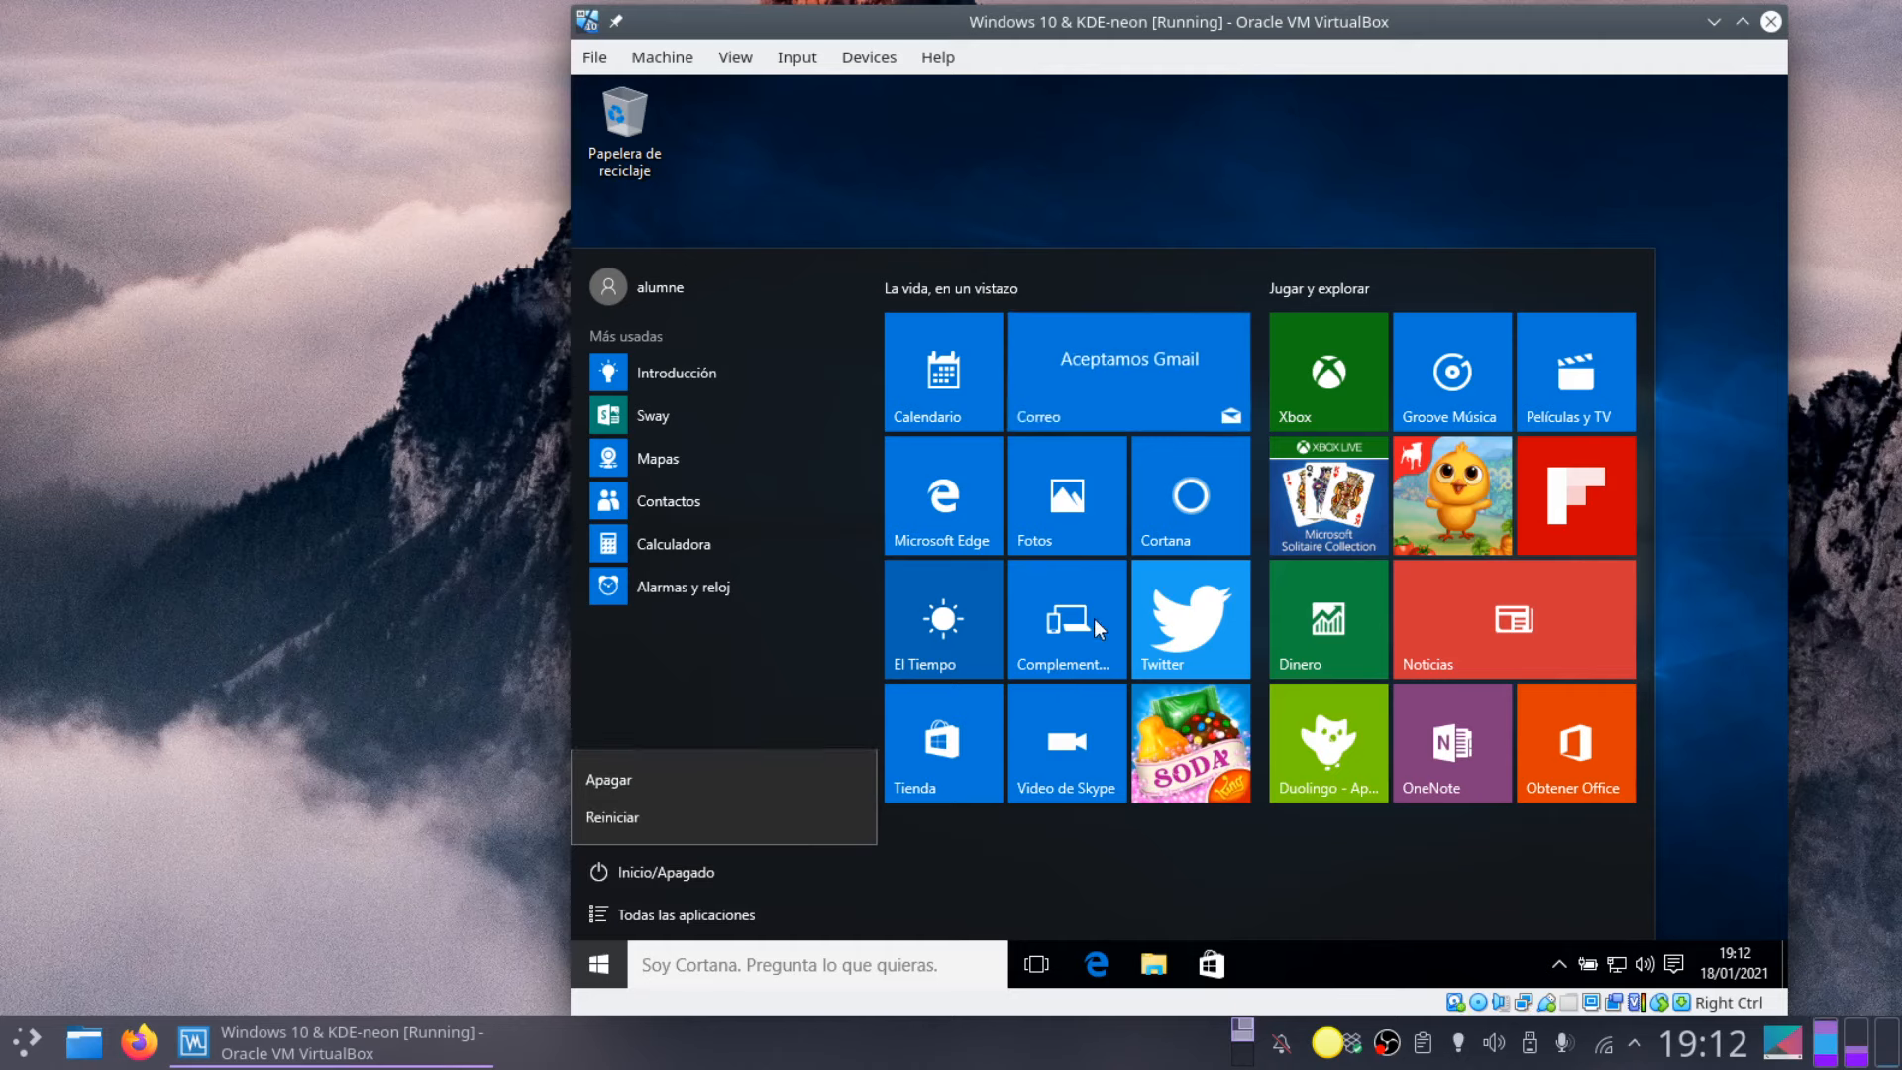
{"action": "left_click", "coordinate": [632, 777]}
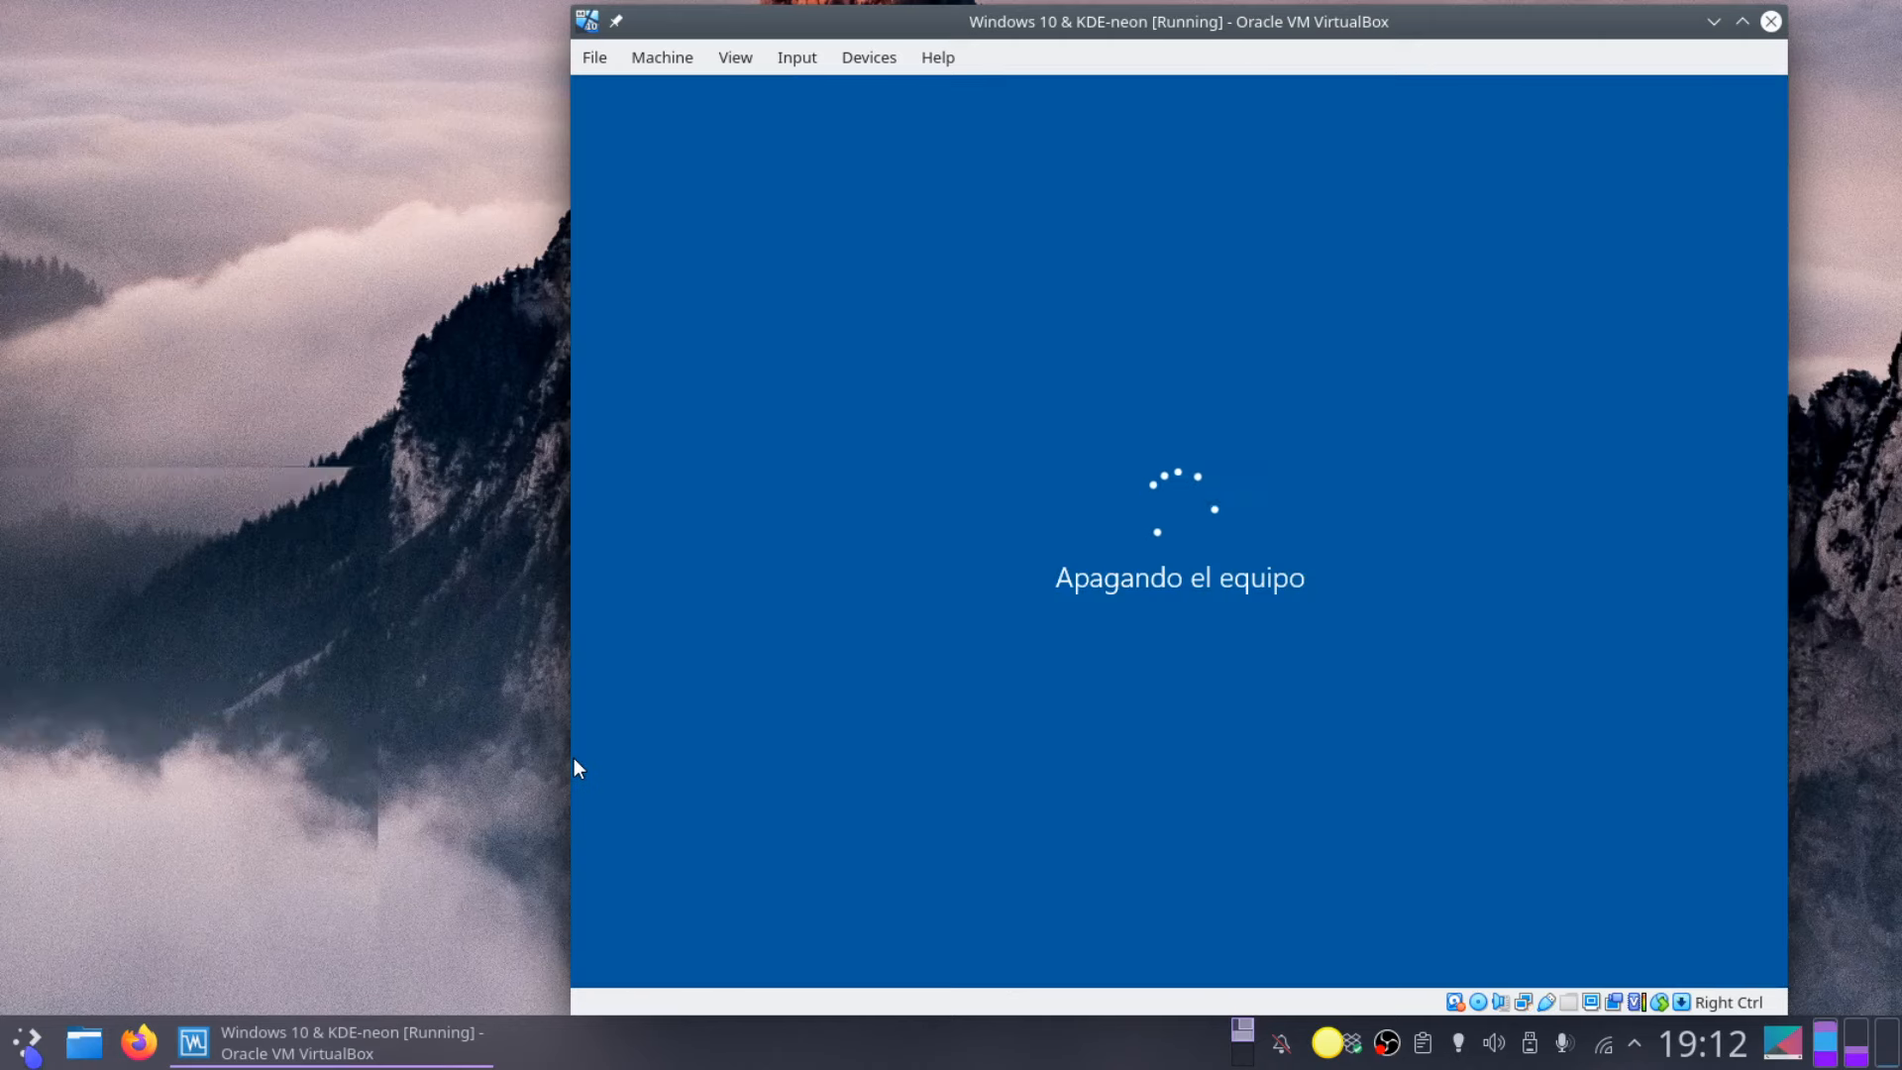
Step: Relaunch VirtualBox Manager from the host's Plasma launcher
{"action": "key", "text": "super"}
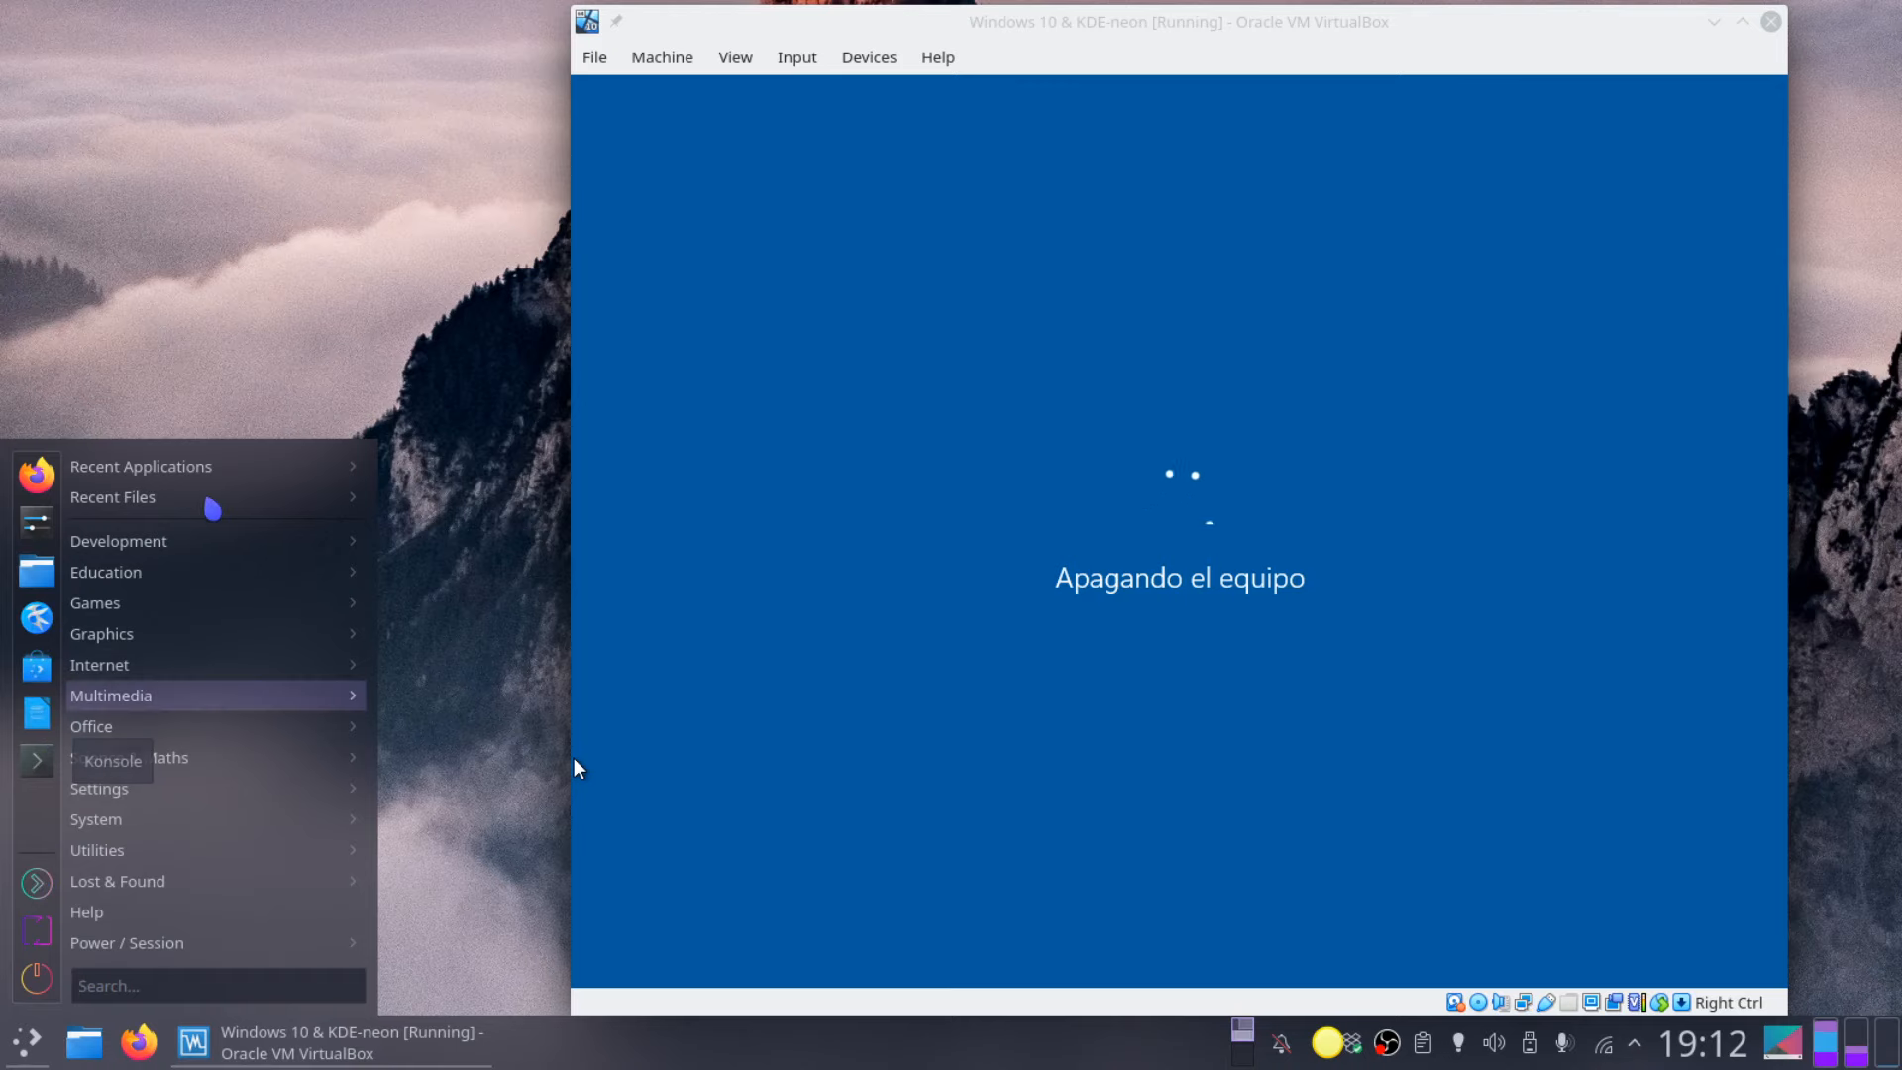
{"action": "mouse_move", "coordinate": [264, 475]}
{"action": "left_click", "coordinate": [440, 476]}
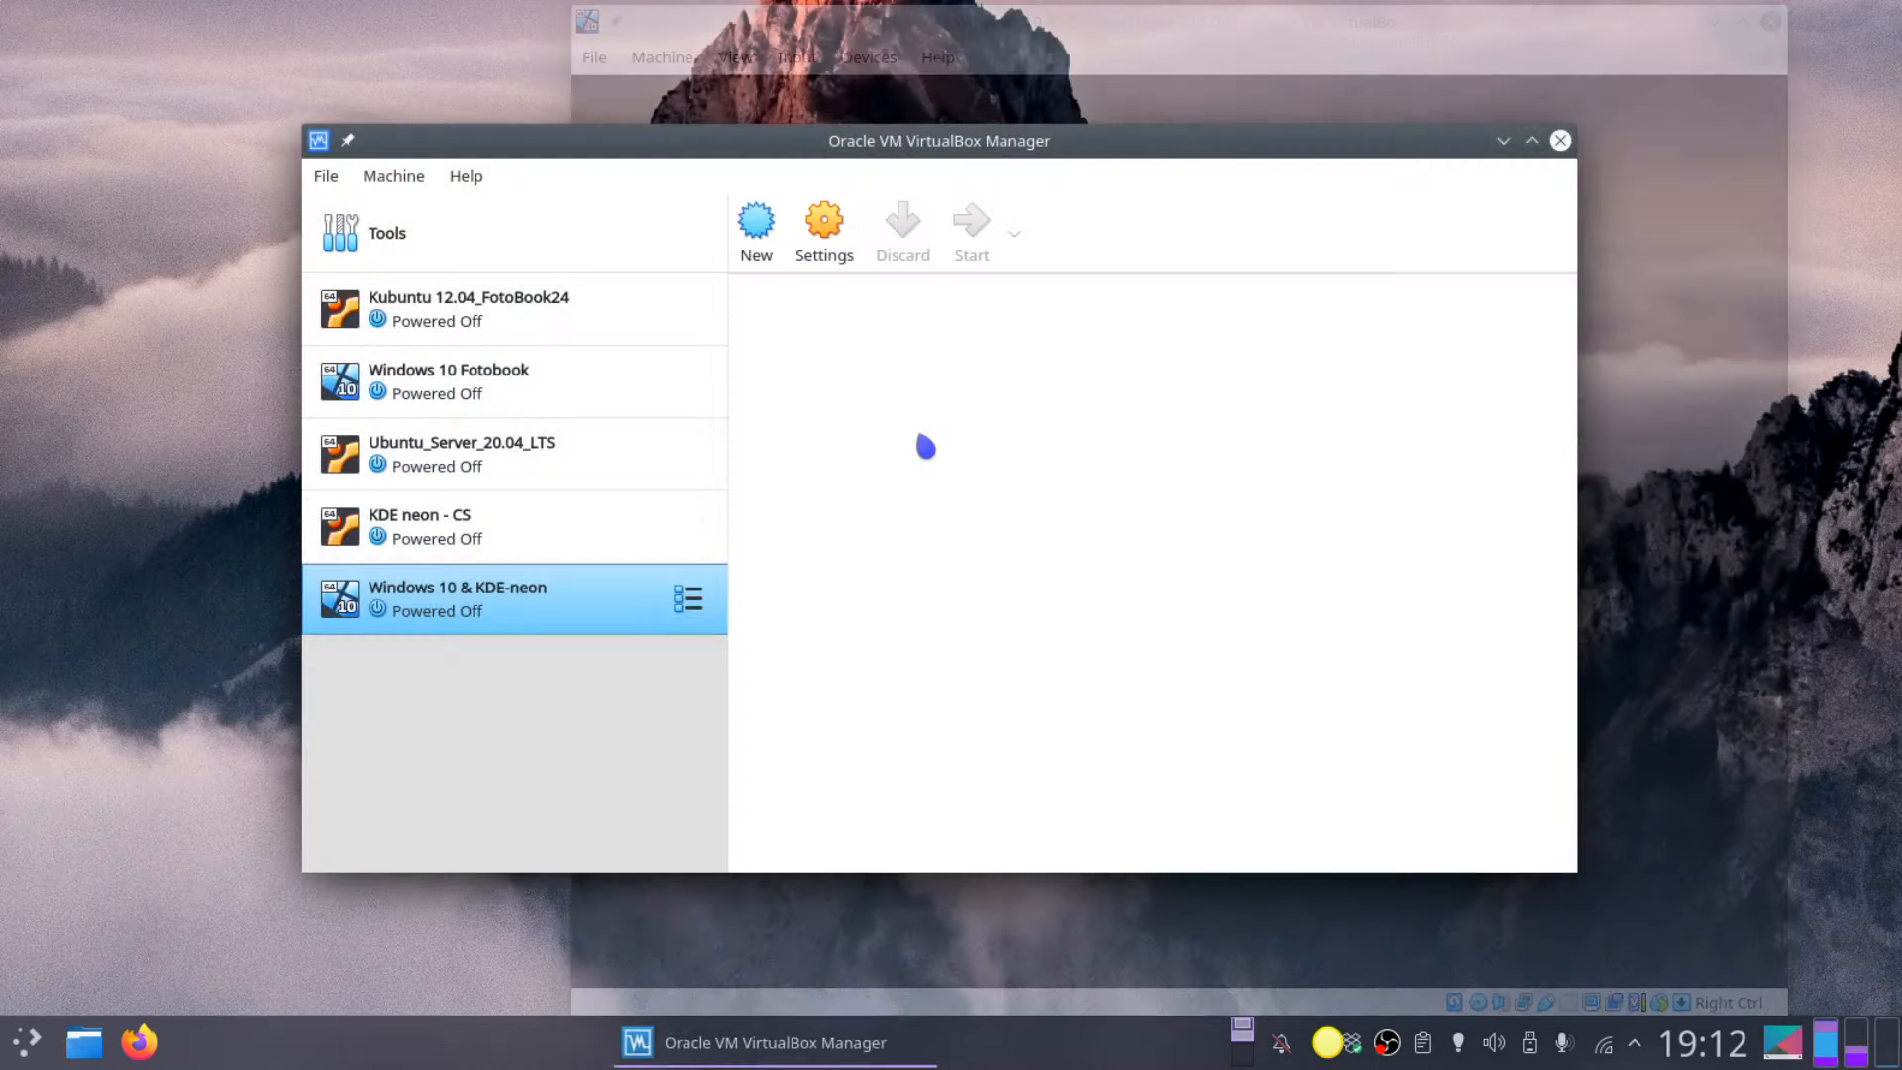
Step: Swap the optical drive's Windows 10 ISO for neon-user-20210106-1623.iso in Storage settings and save
{"action": "left_click", "coordinate": [825, 228]}
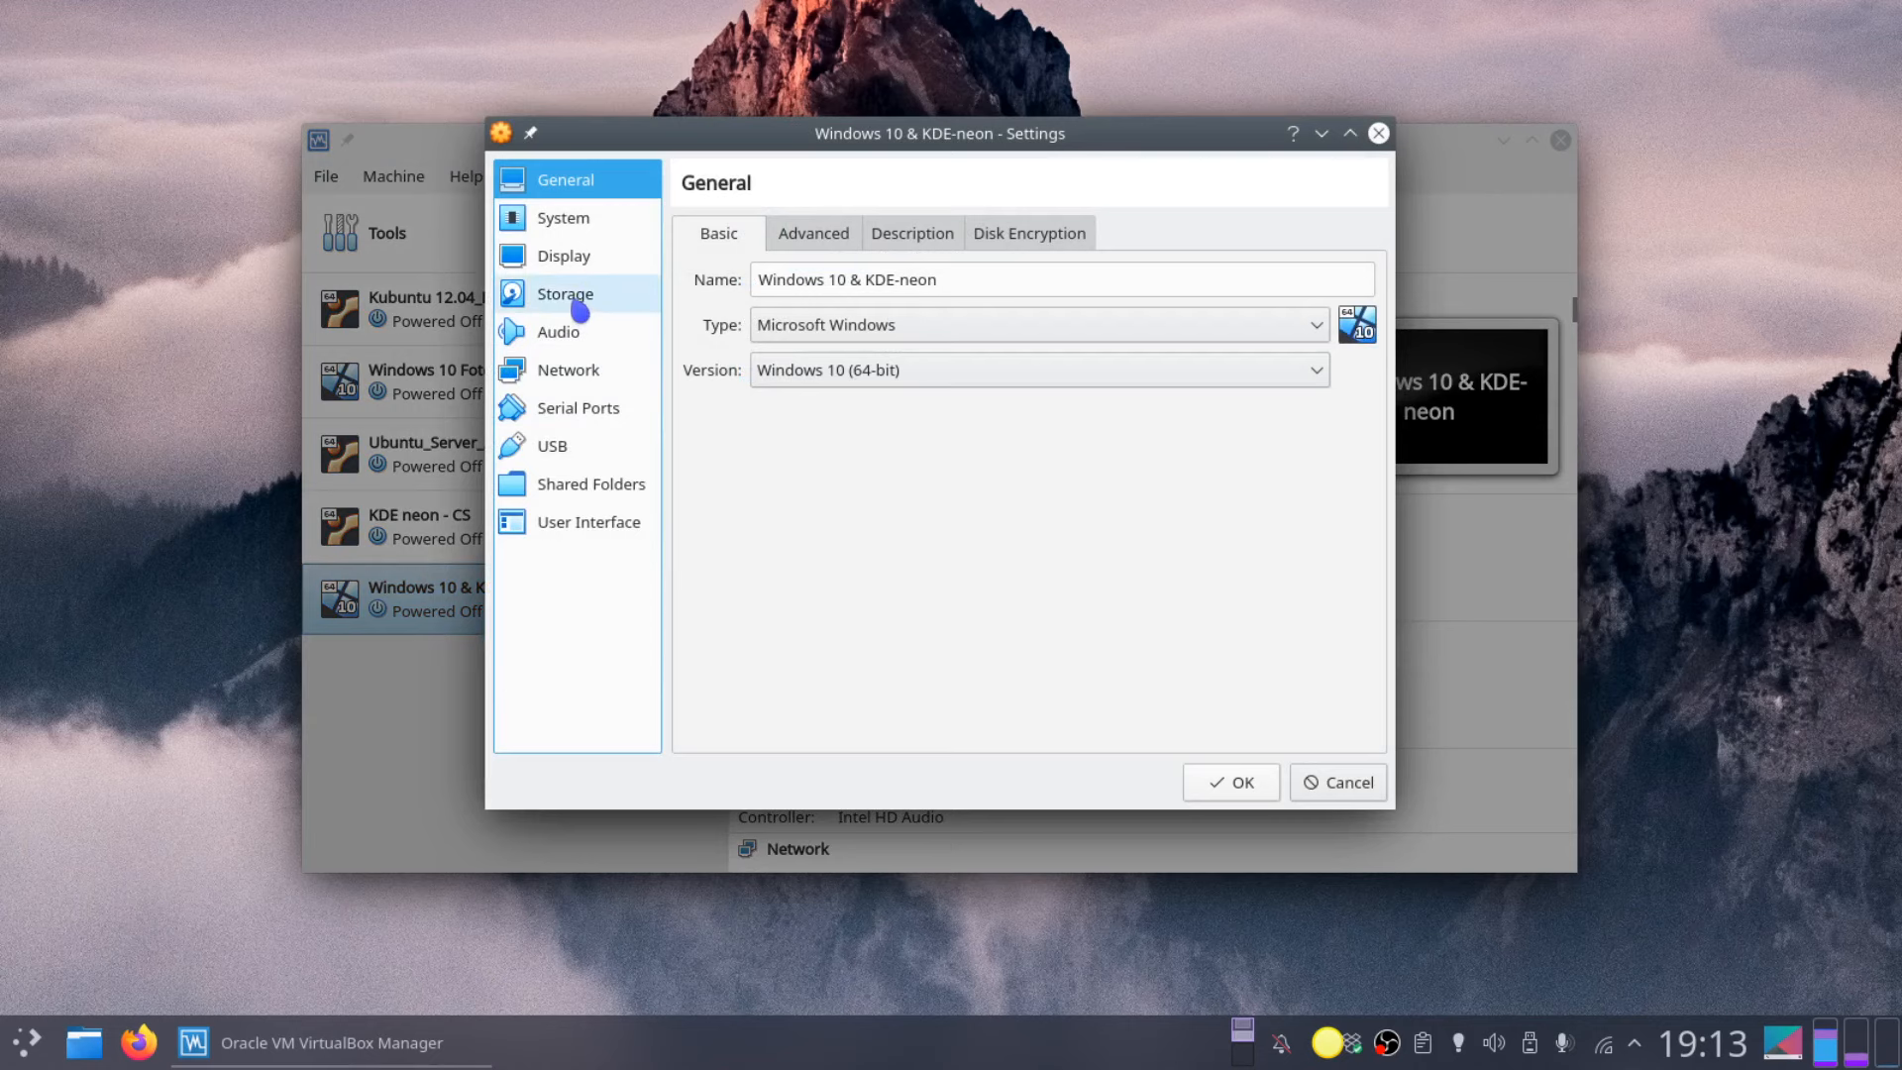
{"action": "left_click", "coordinate": [580, 299]}
{"action": "left_click", "coordinate": [845, 327]}
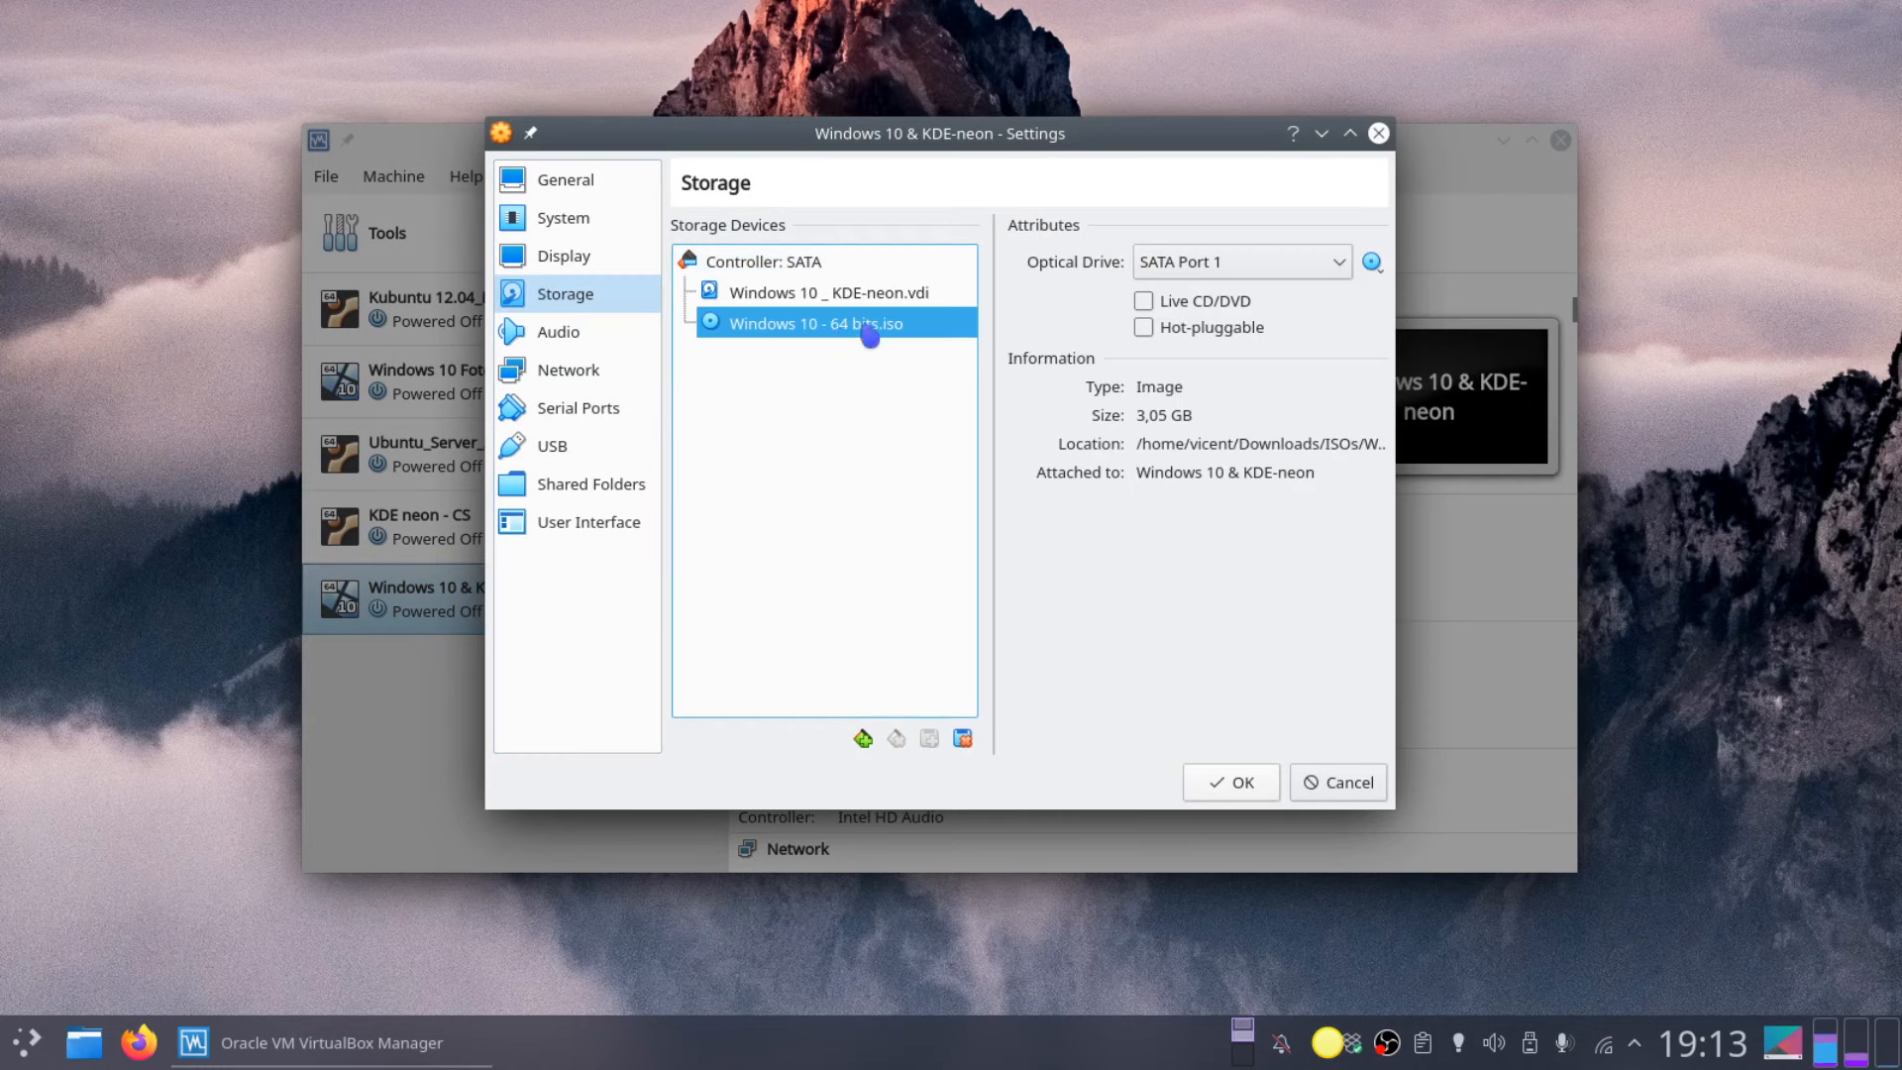
{"action": "left_click", "coordinate": [1372, 261]}
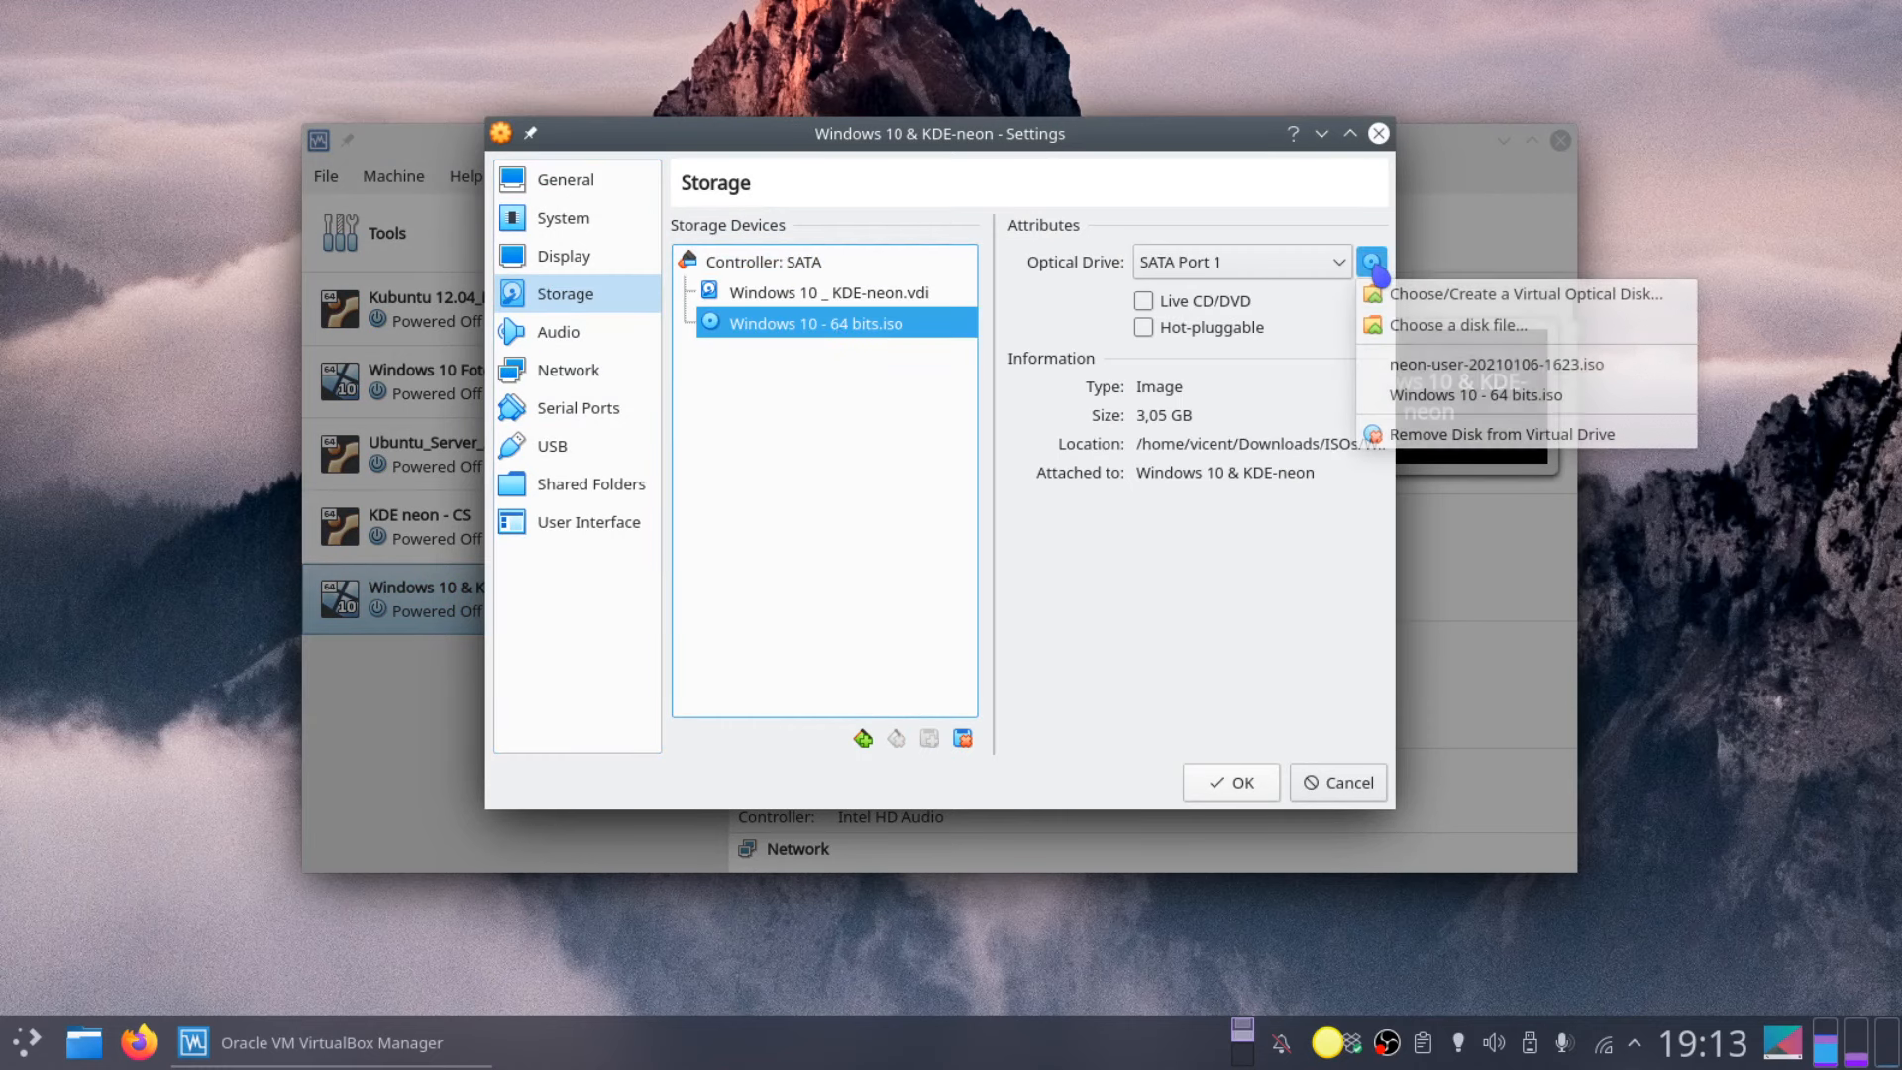
{"action": "left_click", "coordinate": [1452, 446]}
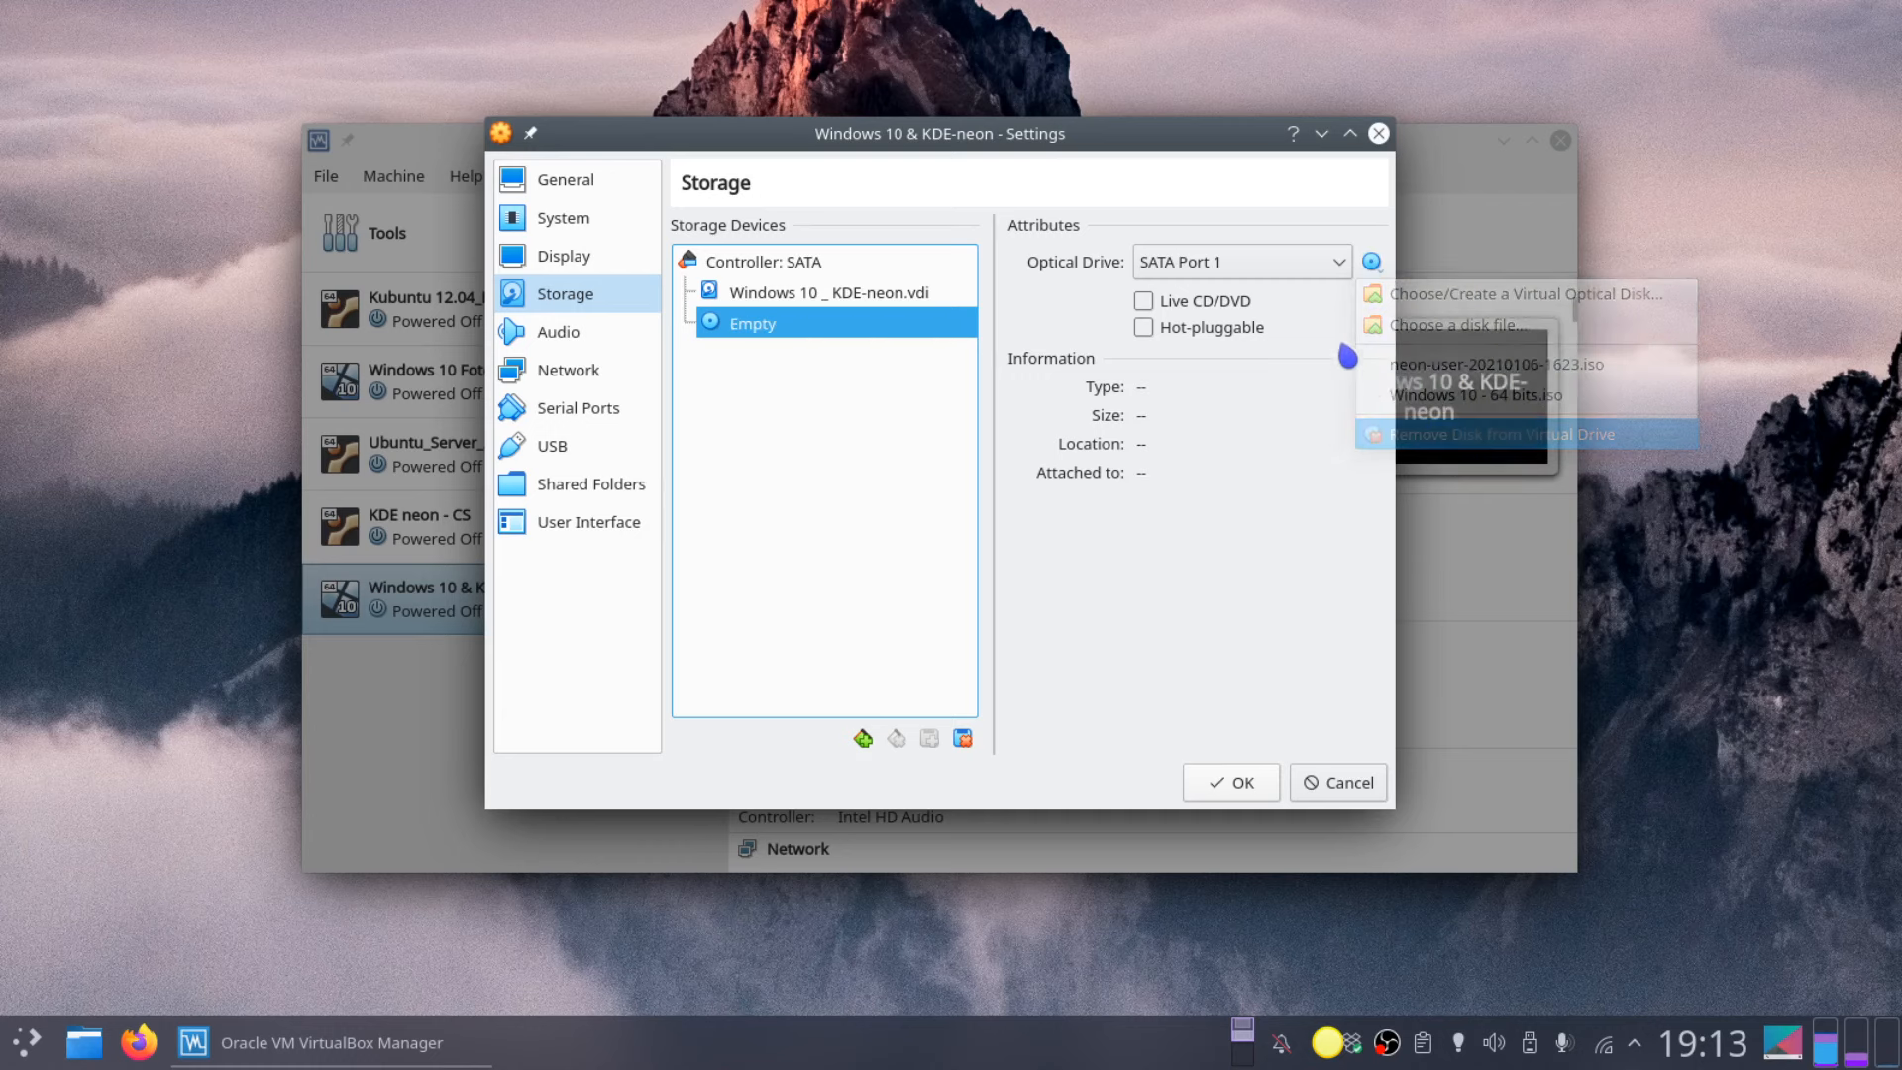
{"action": "left_click", "coordinate": [1376, 264]}
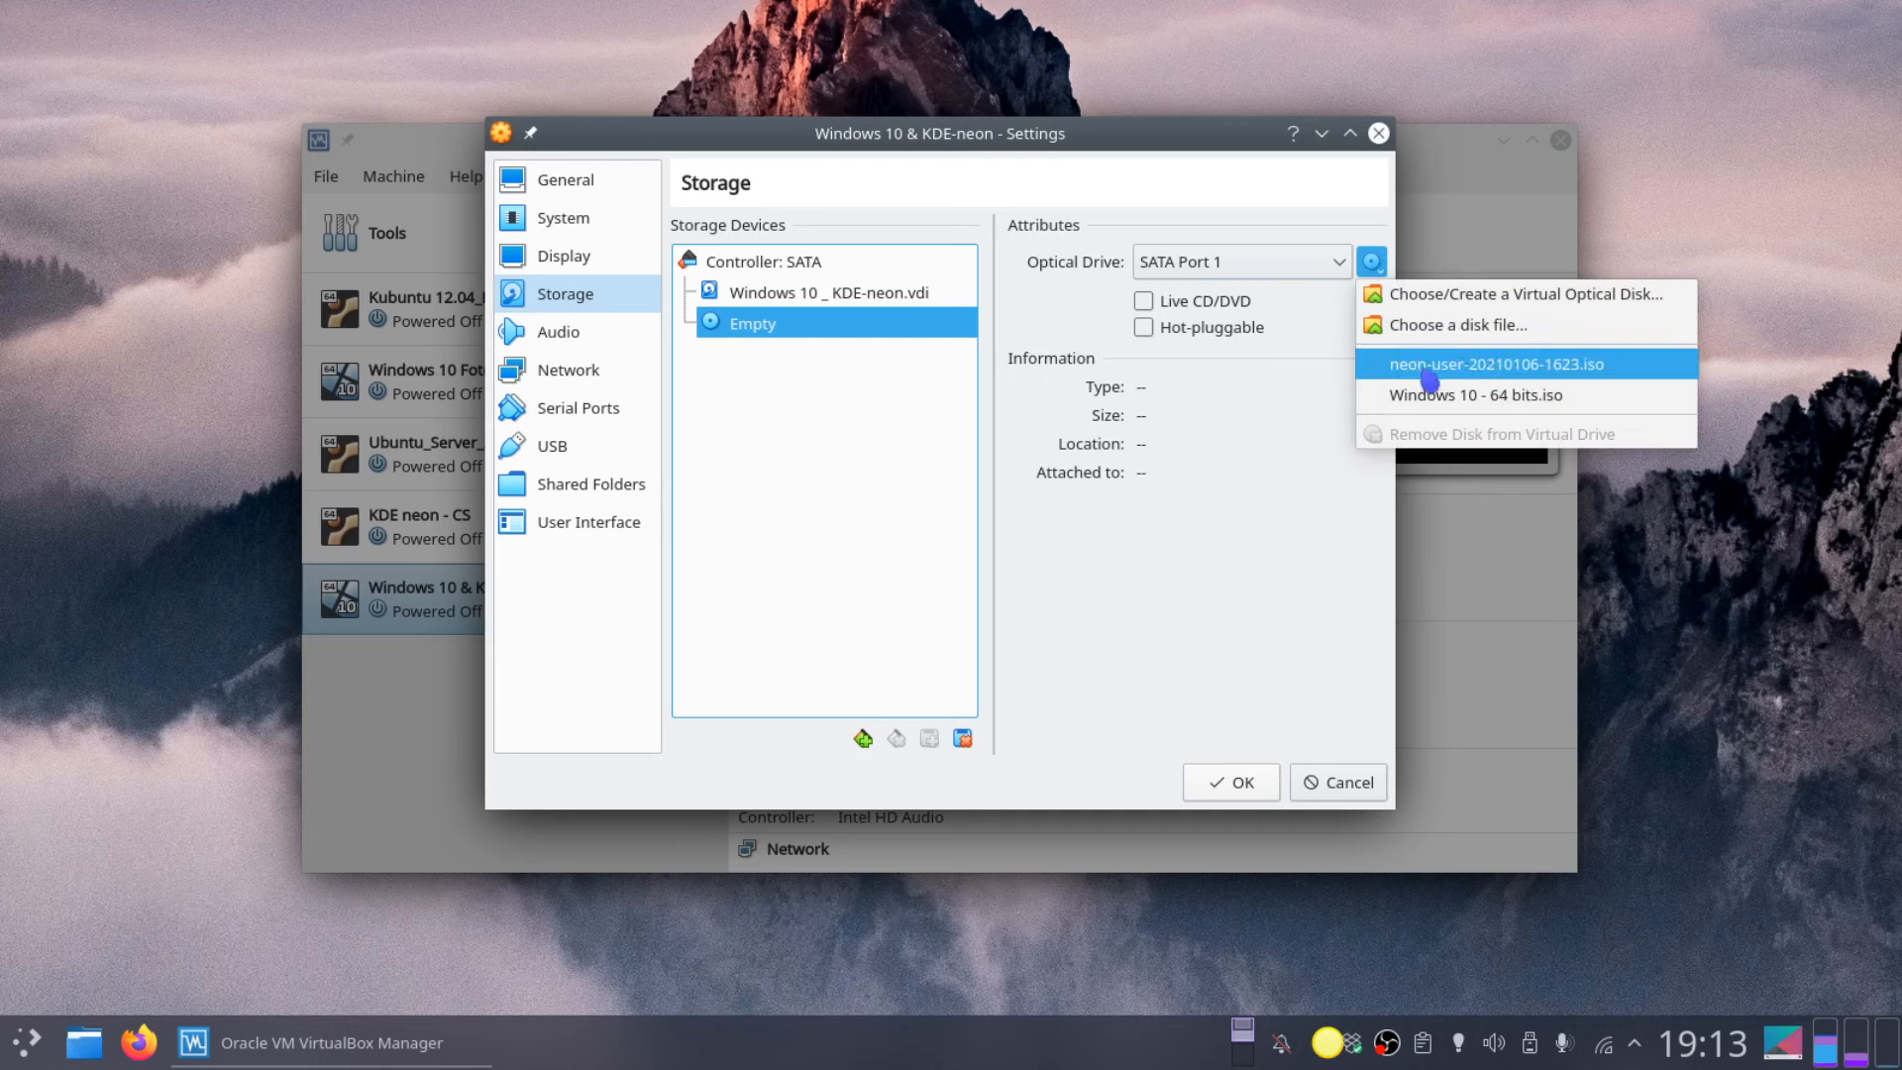
{"action": "left_click", "coordinate": [1486, 367]}
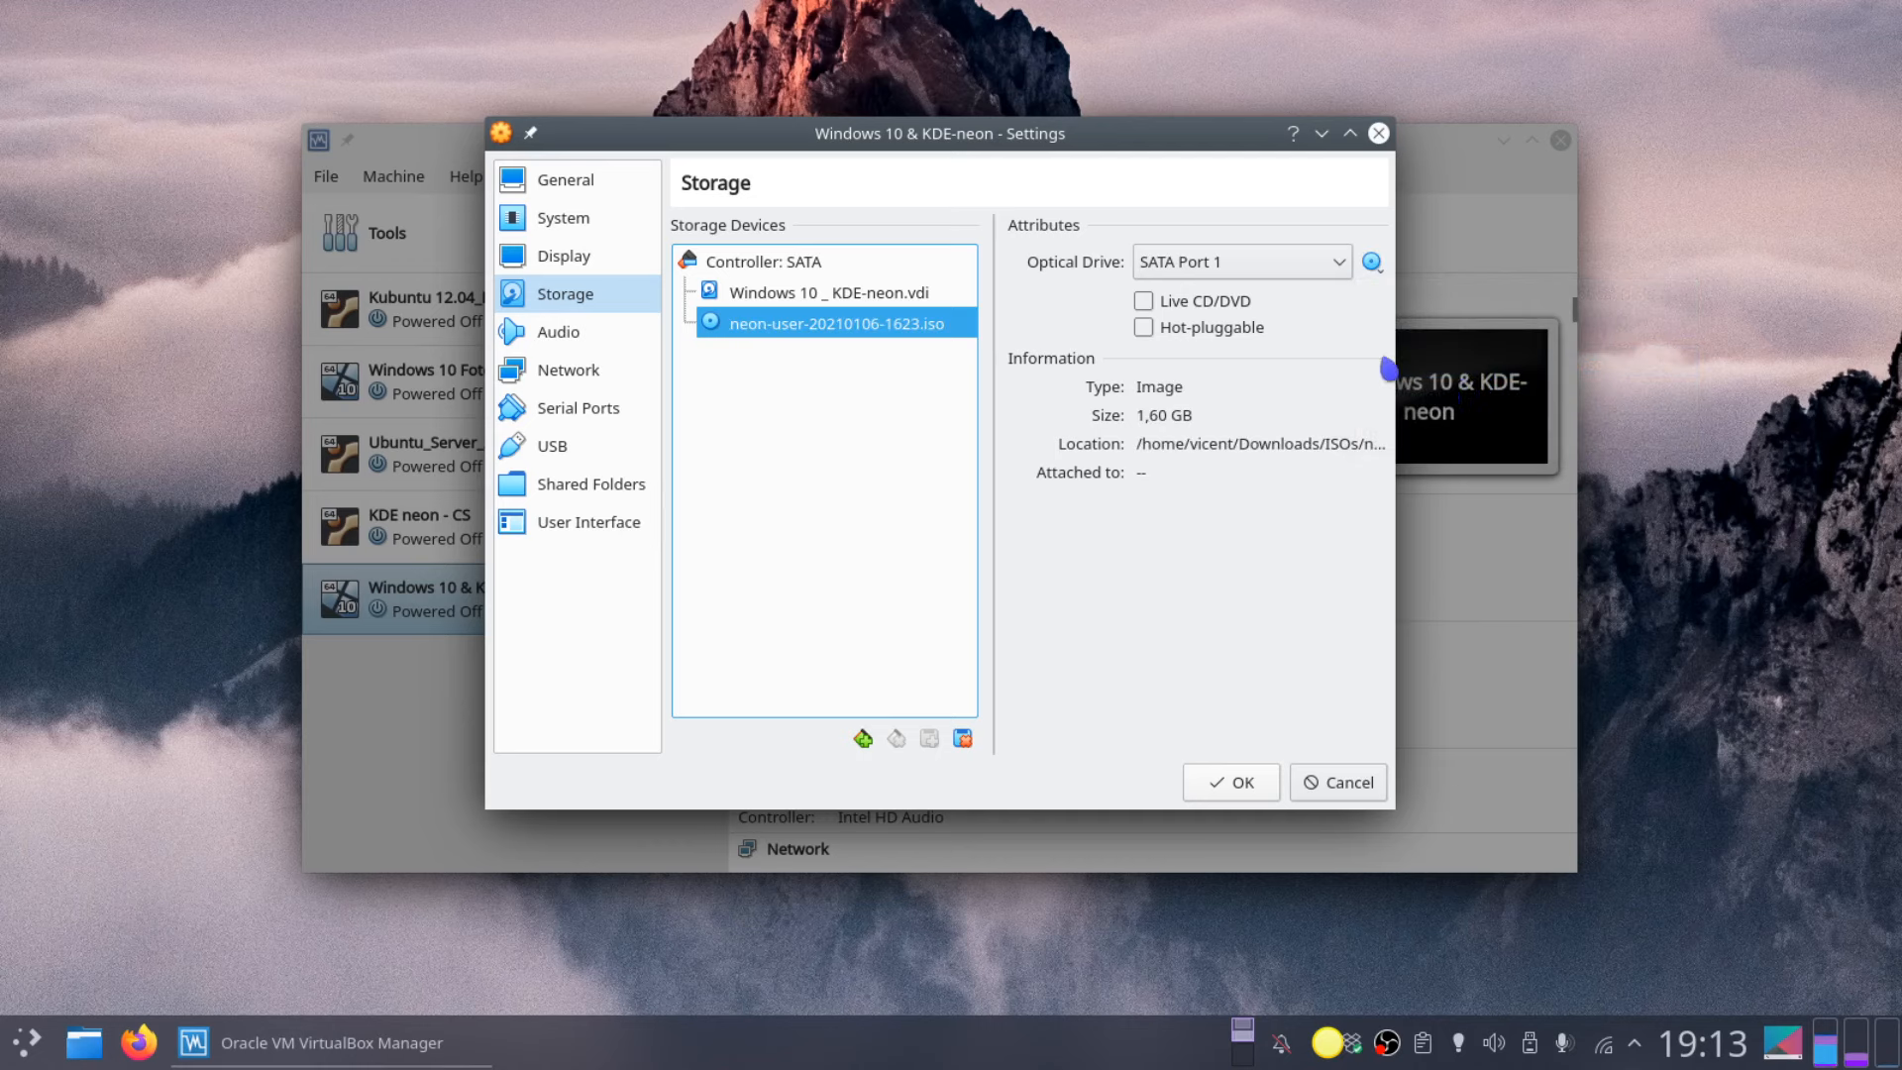
{"action": "left_click", "coordinate": [1249, 793]}
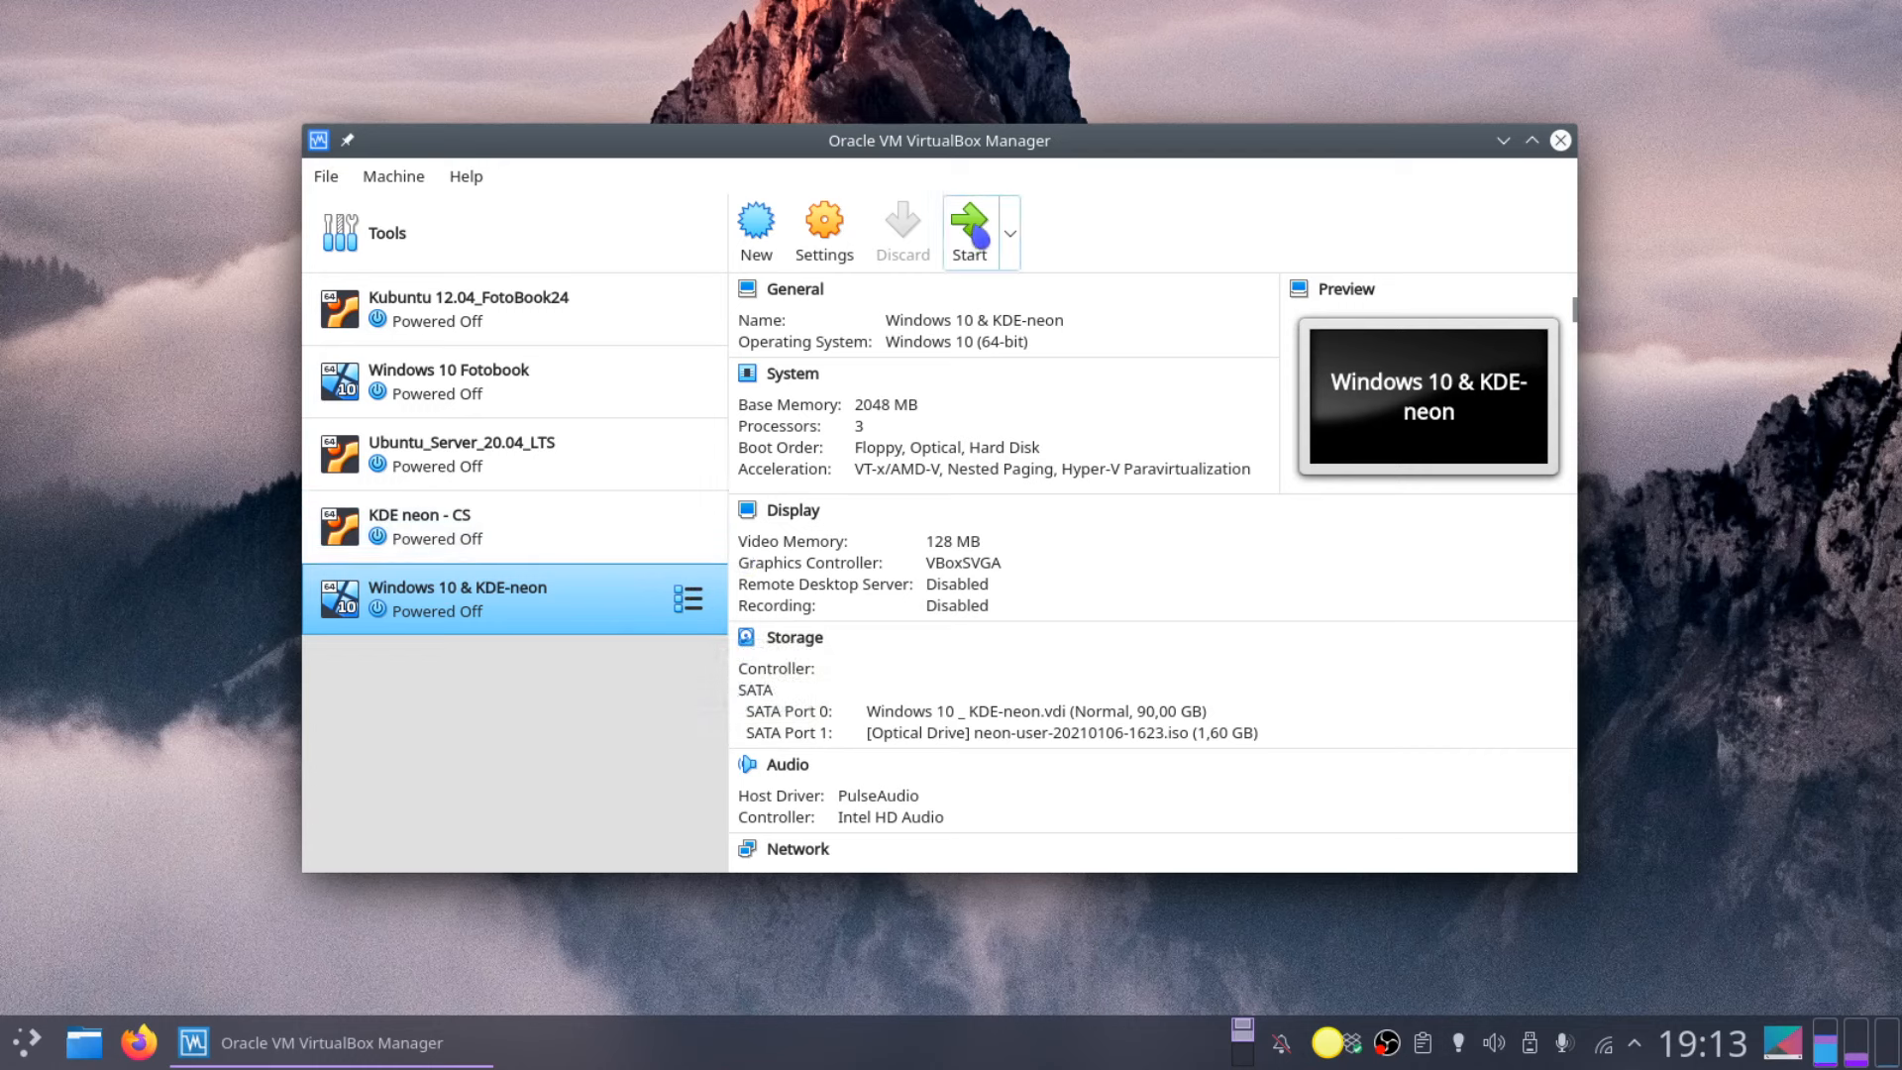
Step: Start the Windows 10 & KDE-neon VM and bring its window forward as the installer loads
{"action": "left_click", "coordinate": [976, 241]}
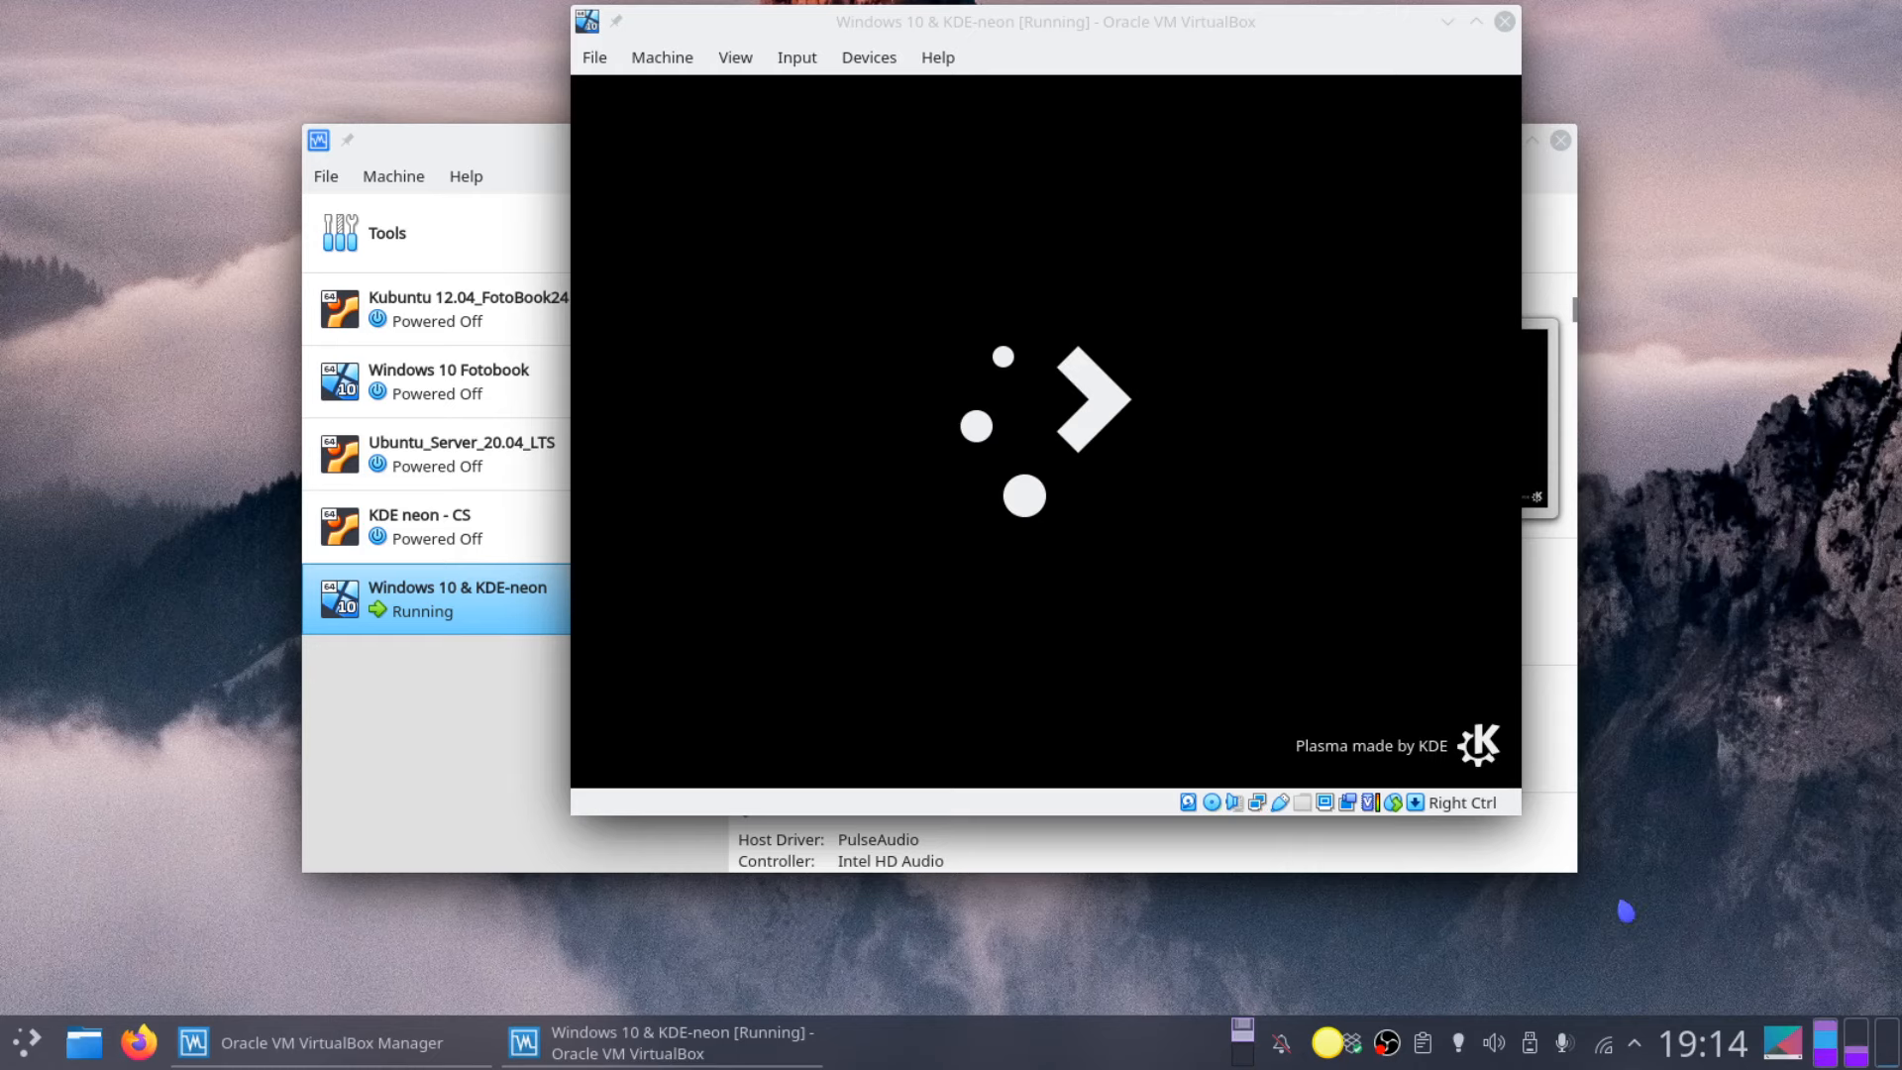
{"action": "left_click", "coordinate": [1073, 43]}
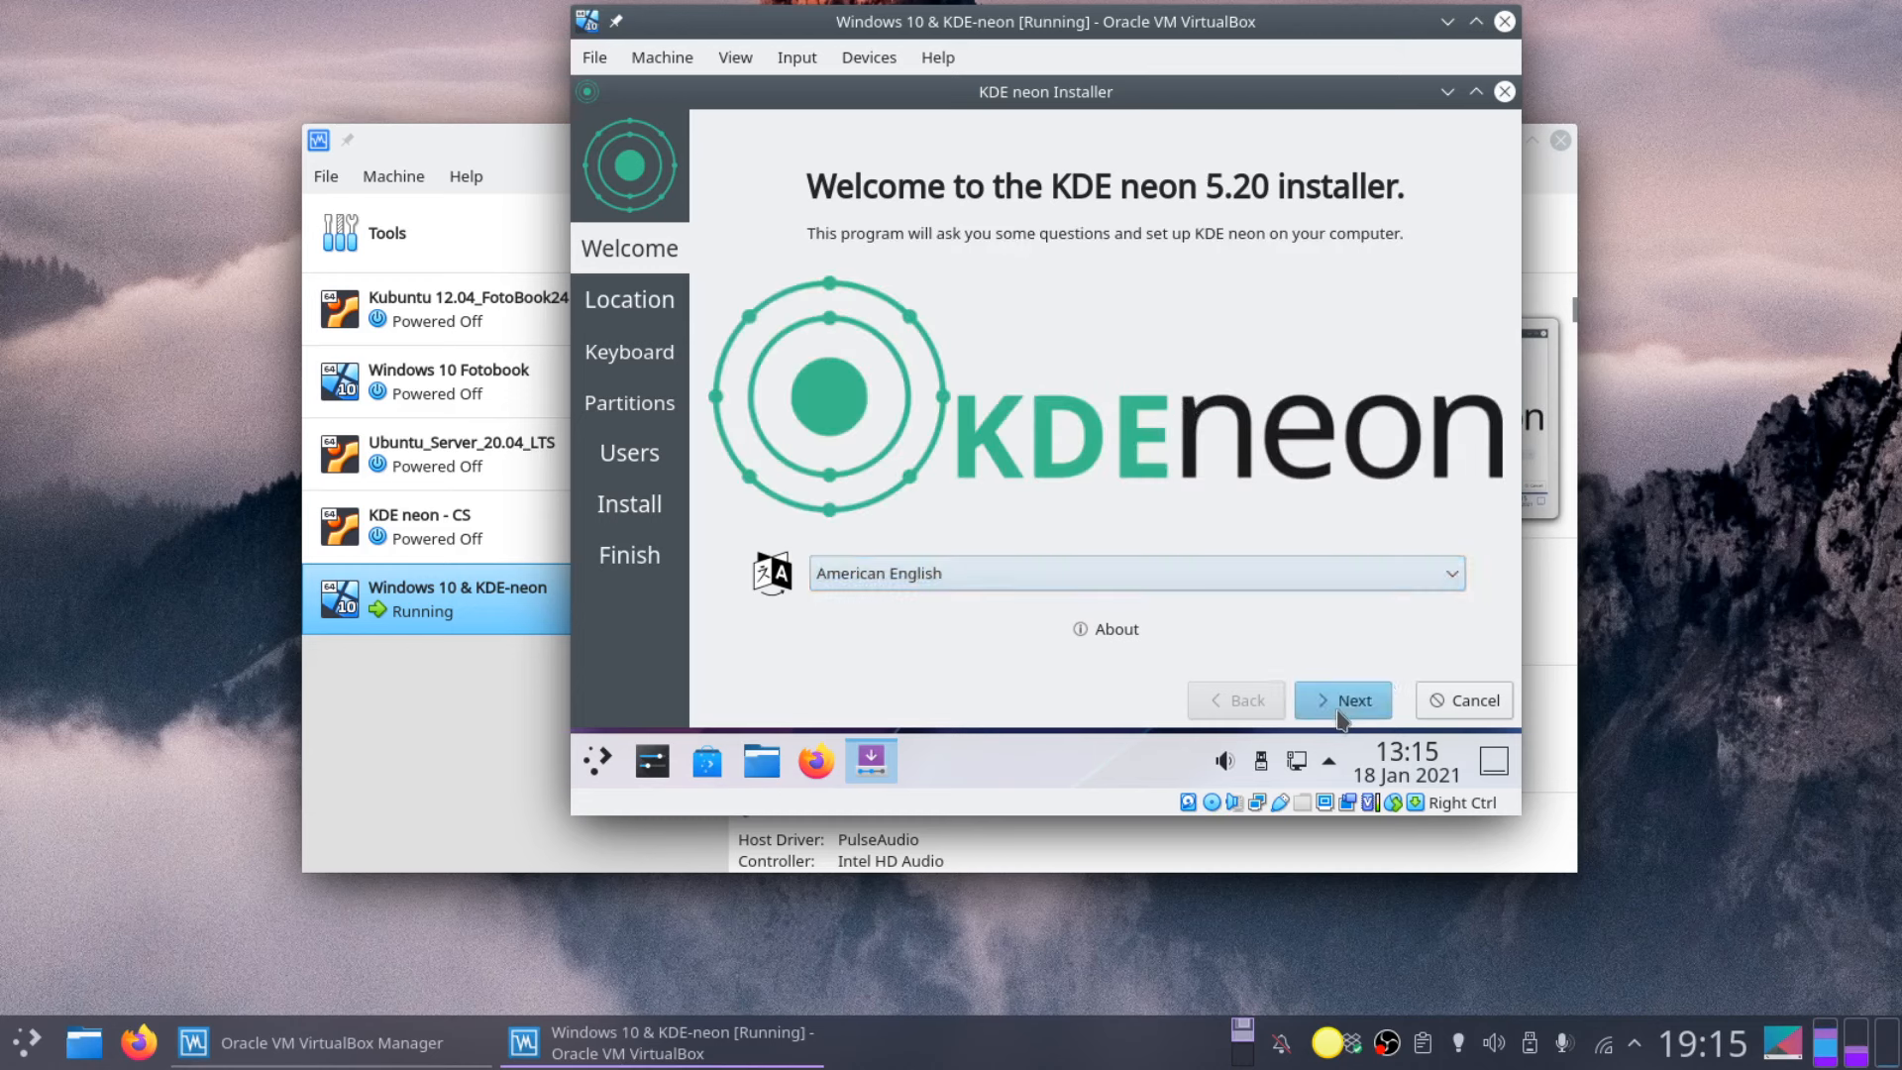
Step: Leave the Welcome page, set the time zone to Europe/Madrid, and continue
{"action": "left_click", "coordinate": [1339, 704]}
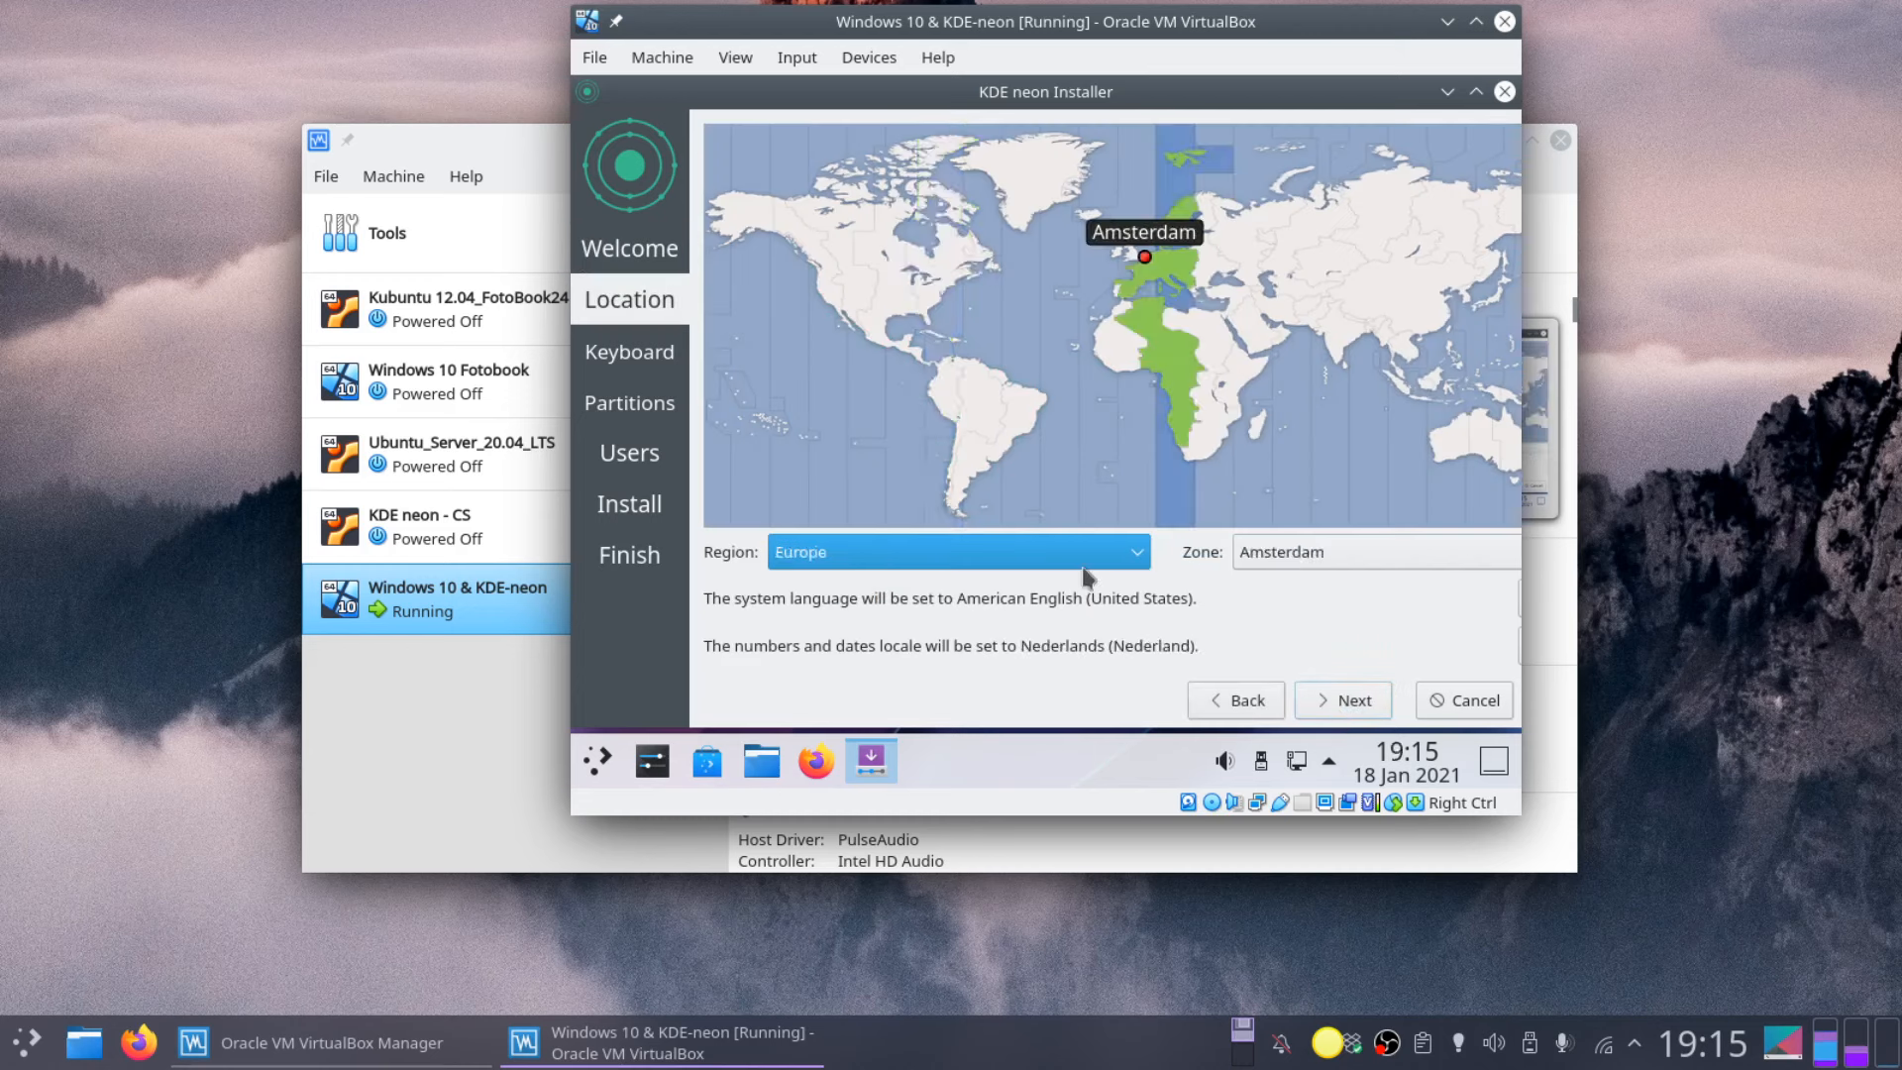
{"action": "left_click", "coordinate": [1288, 553]}
{"action": "key", "text": "m"}
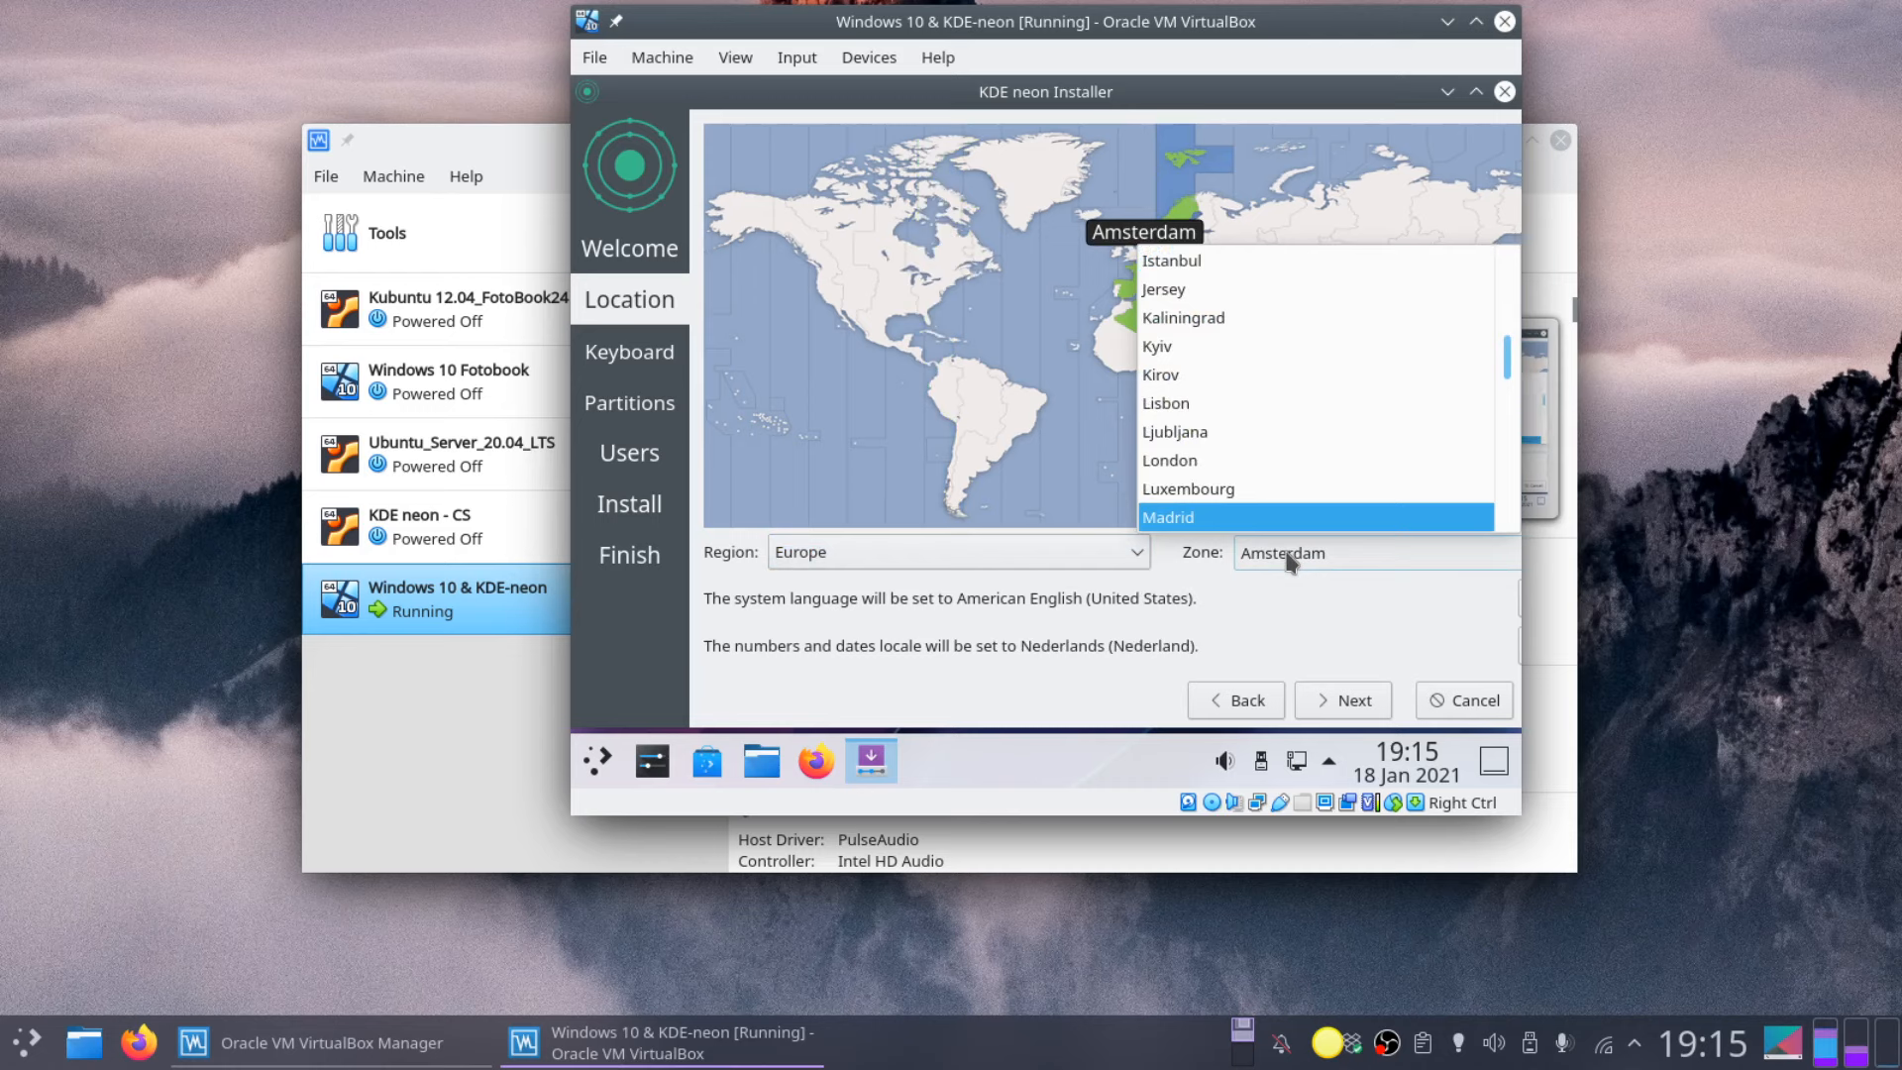
{"action": "left_click", "coordinate": [1371, 613]}
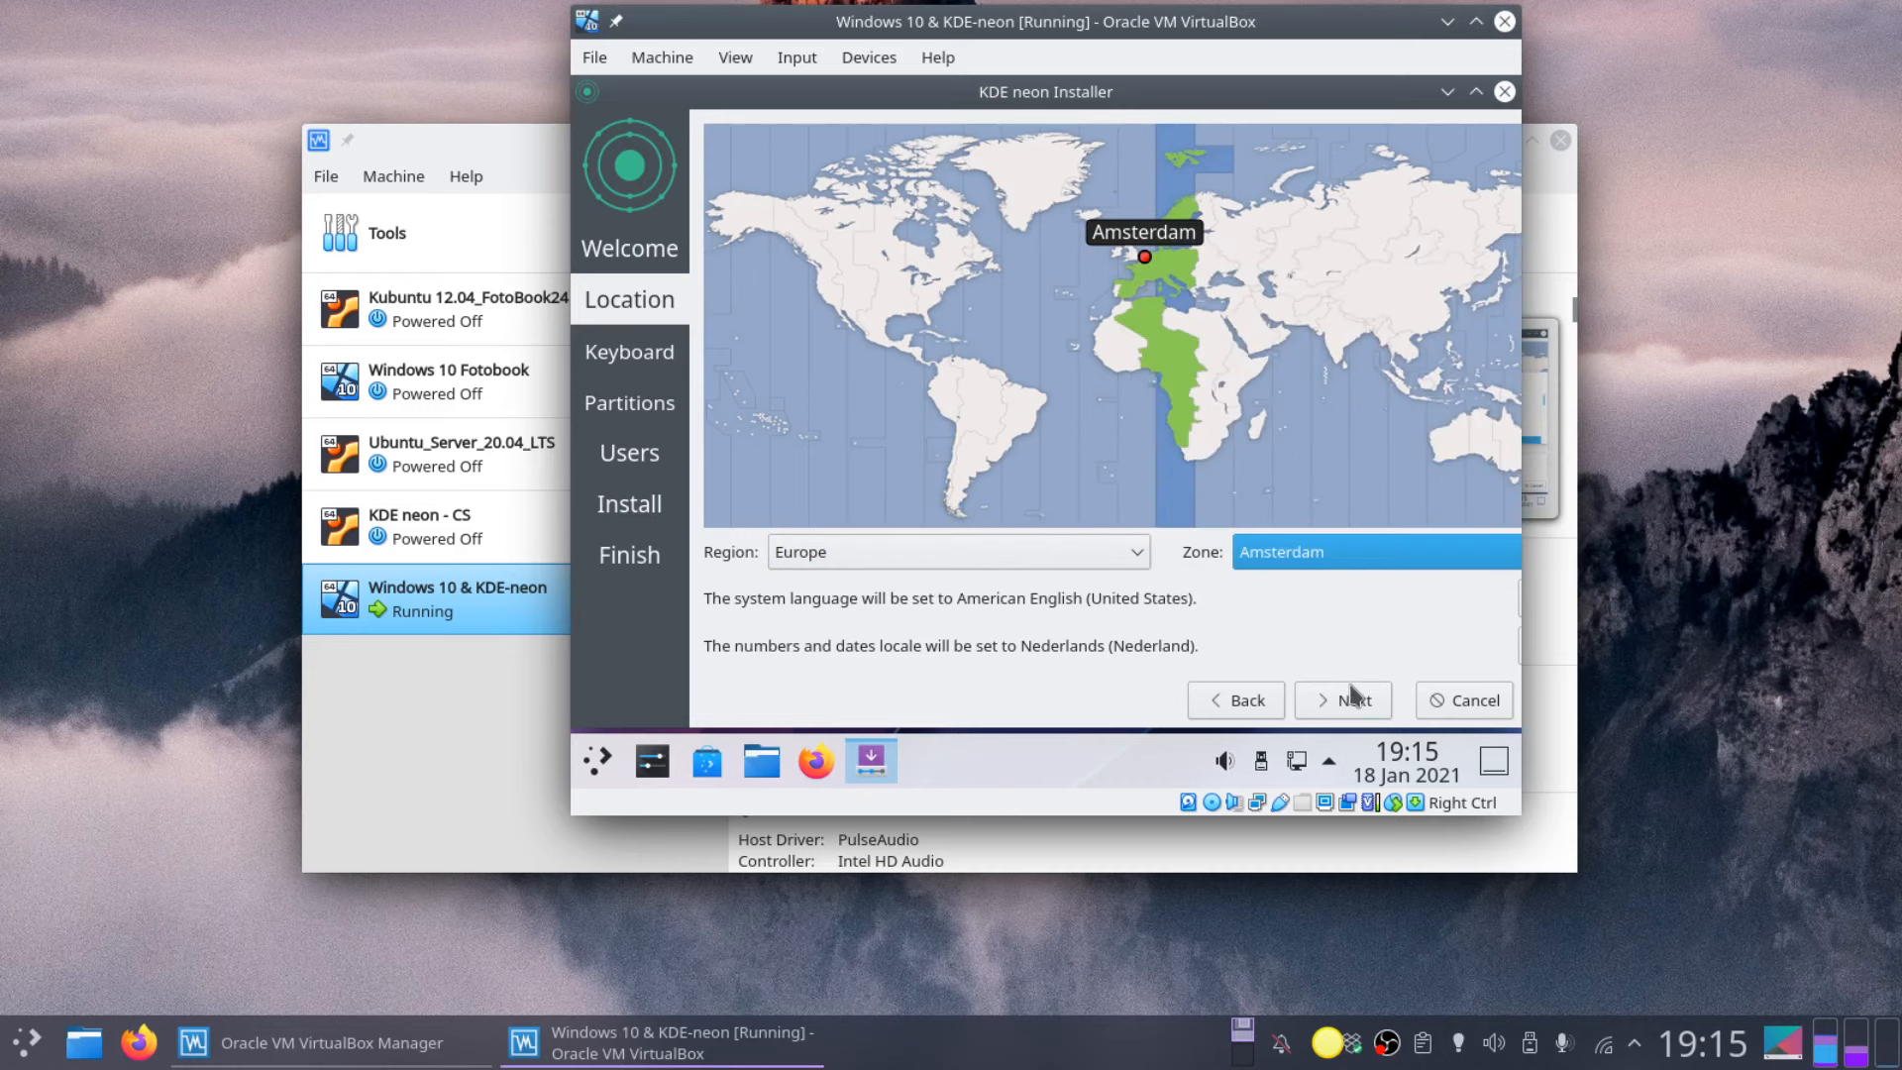
{"action": "left_click", "coordinate": [1344, 550]}
{"action": "key", "text": "m"}
{"action": "left_click", "coordinate": [1308, 525]}
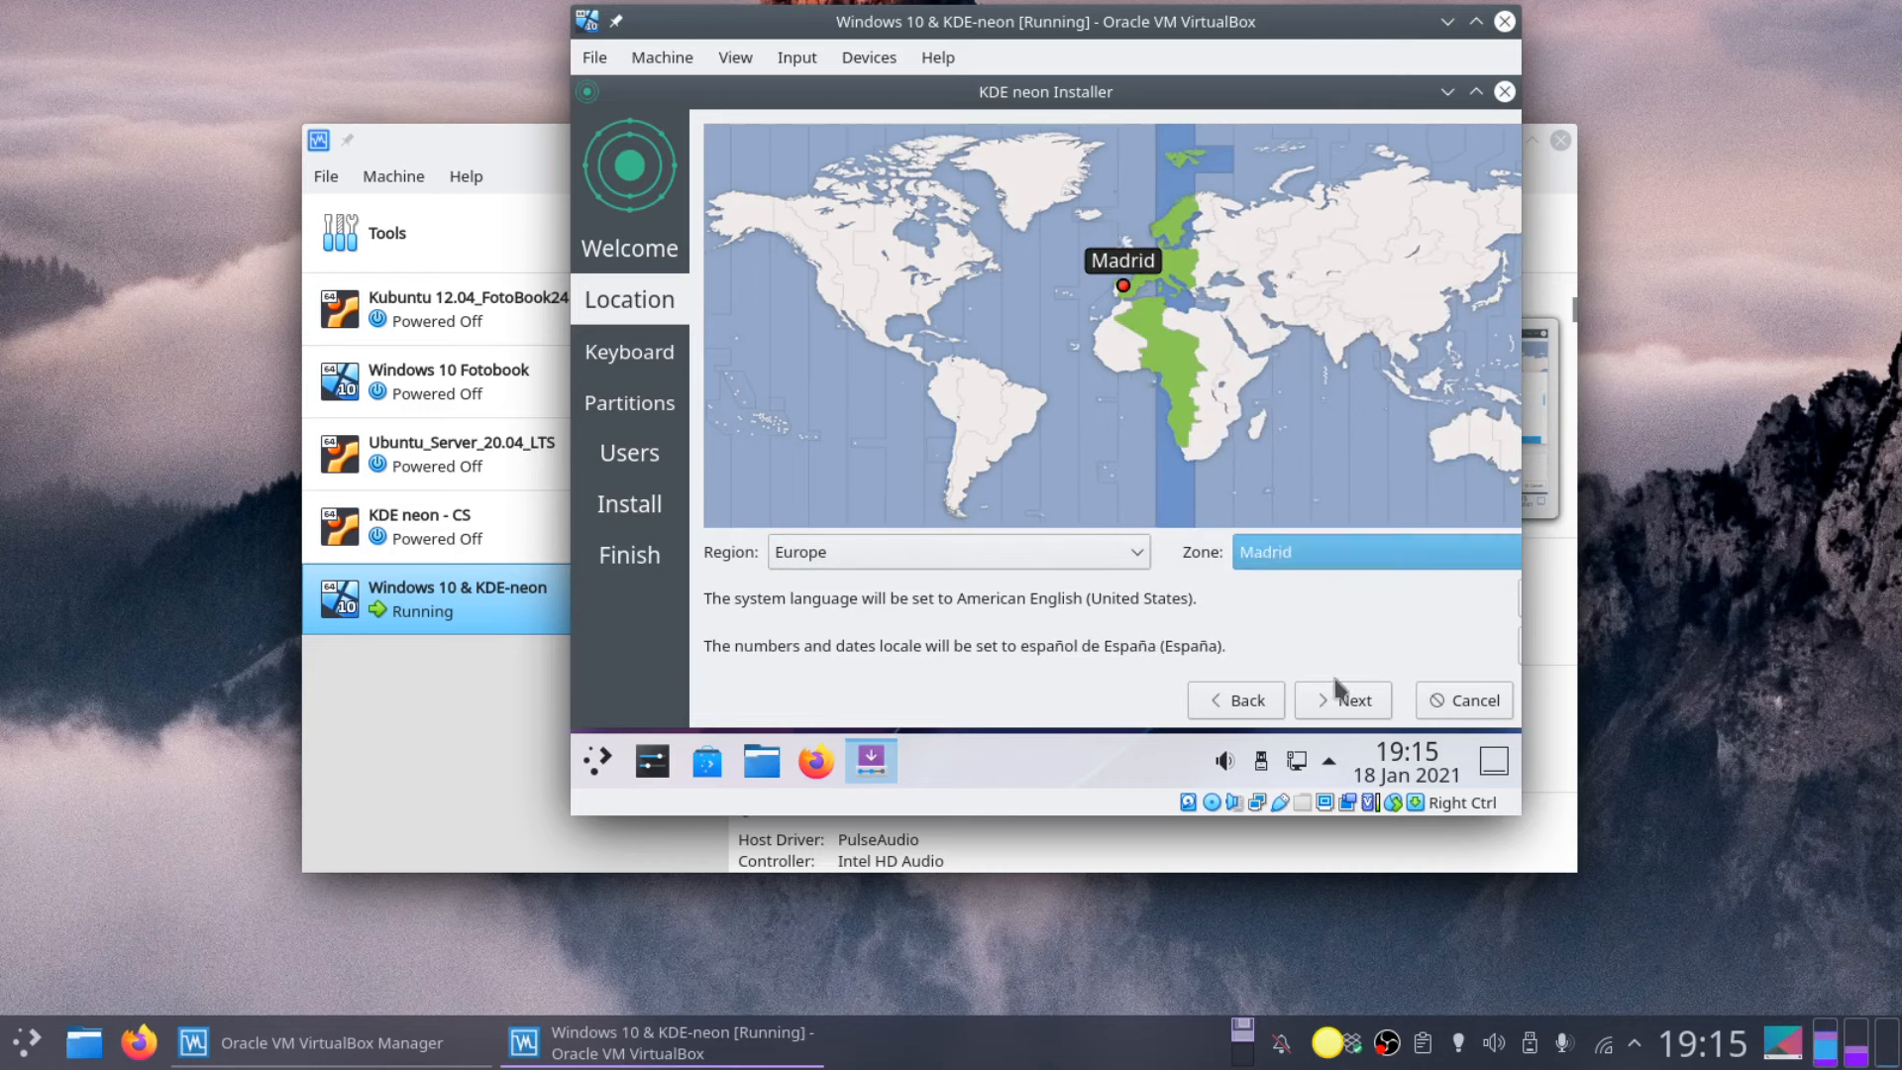
{"action": "left_click", "coordinate": [1342, 699]}
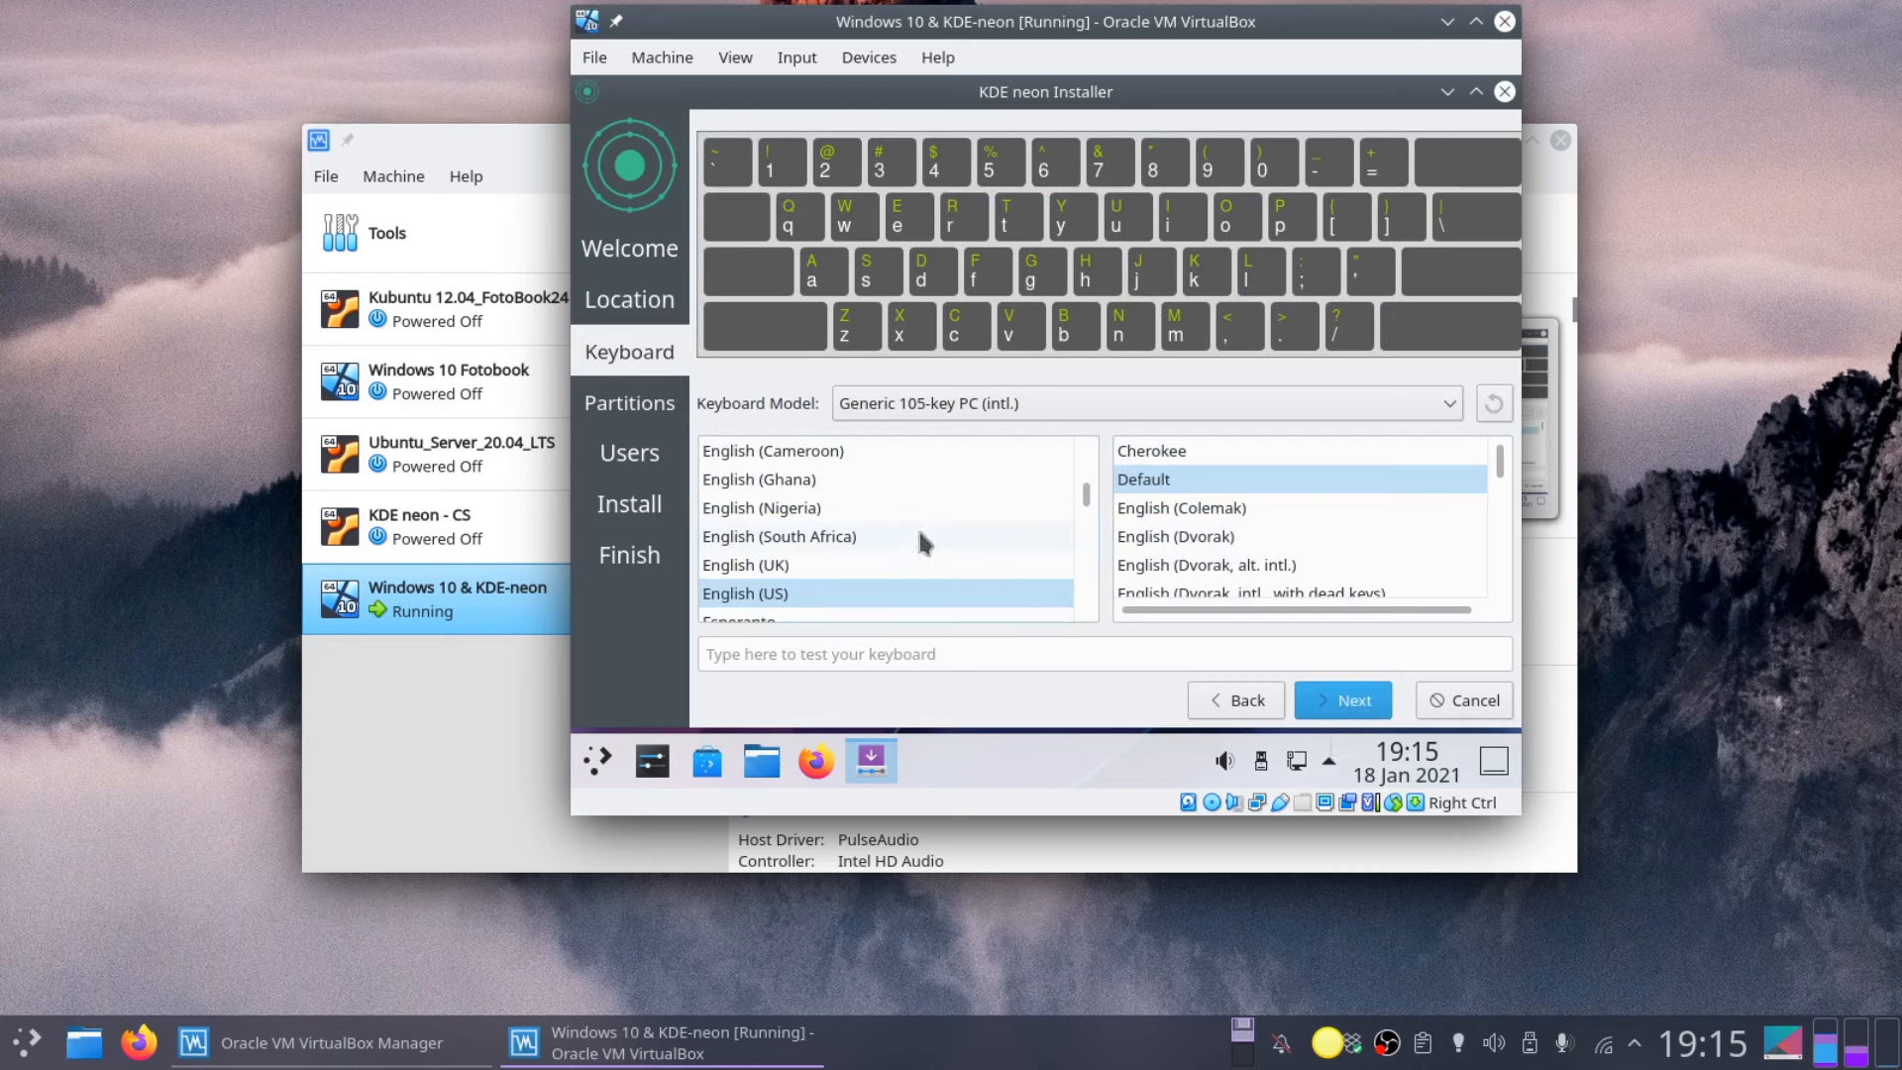
Step: Choose the Spanish keyboard layout with the Default variant and continue to partitioning
{"action": "left_click", "coordinate": [778, 593]}
{"action": "key", "text": "s"}
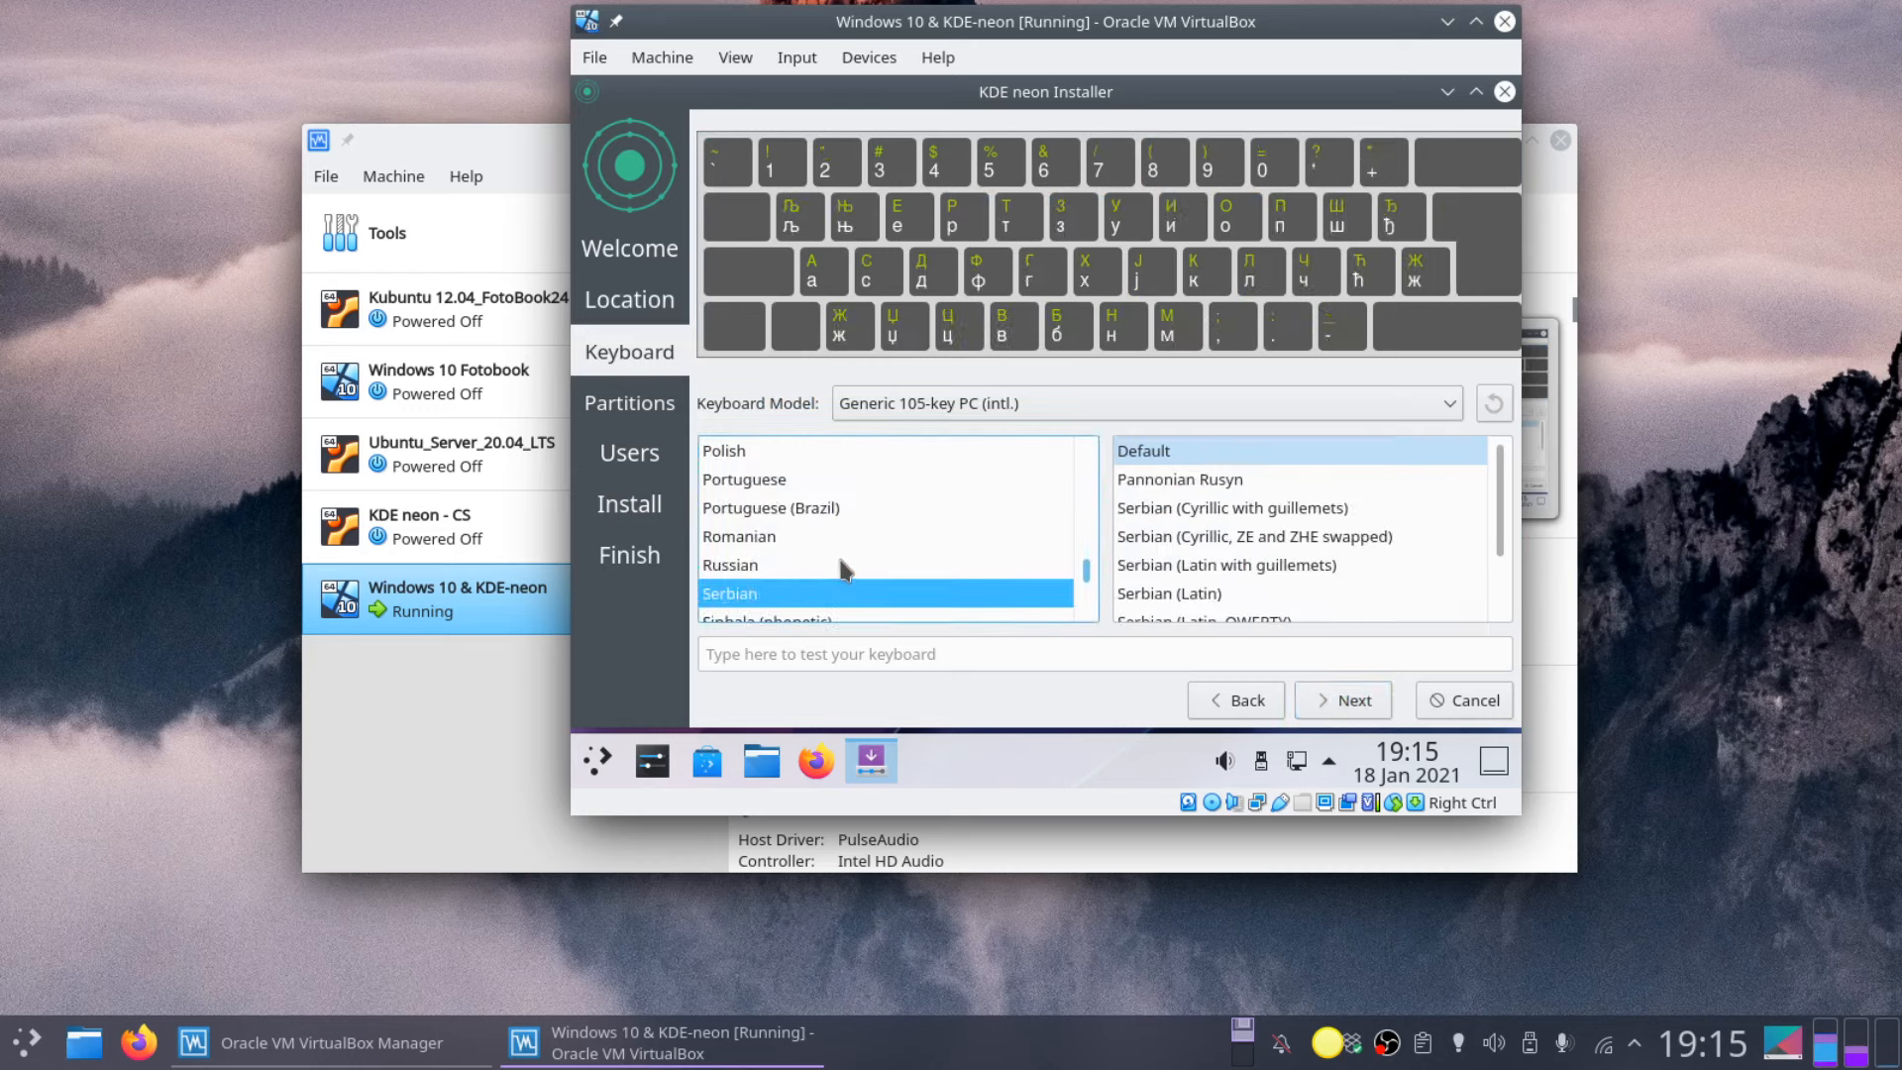
{"action": "key", "text": "s"}
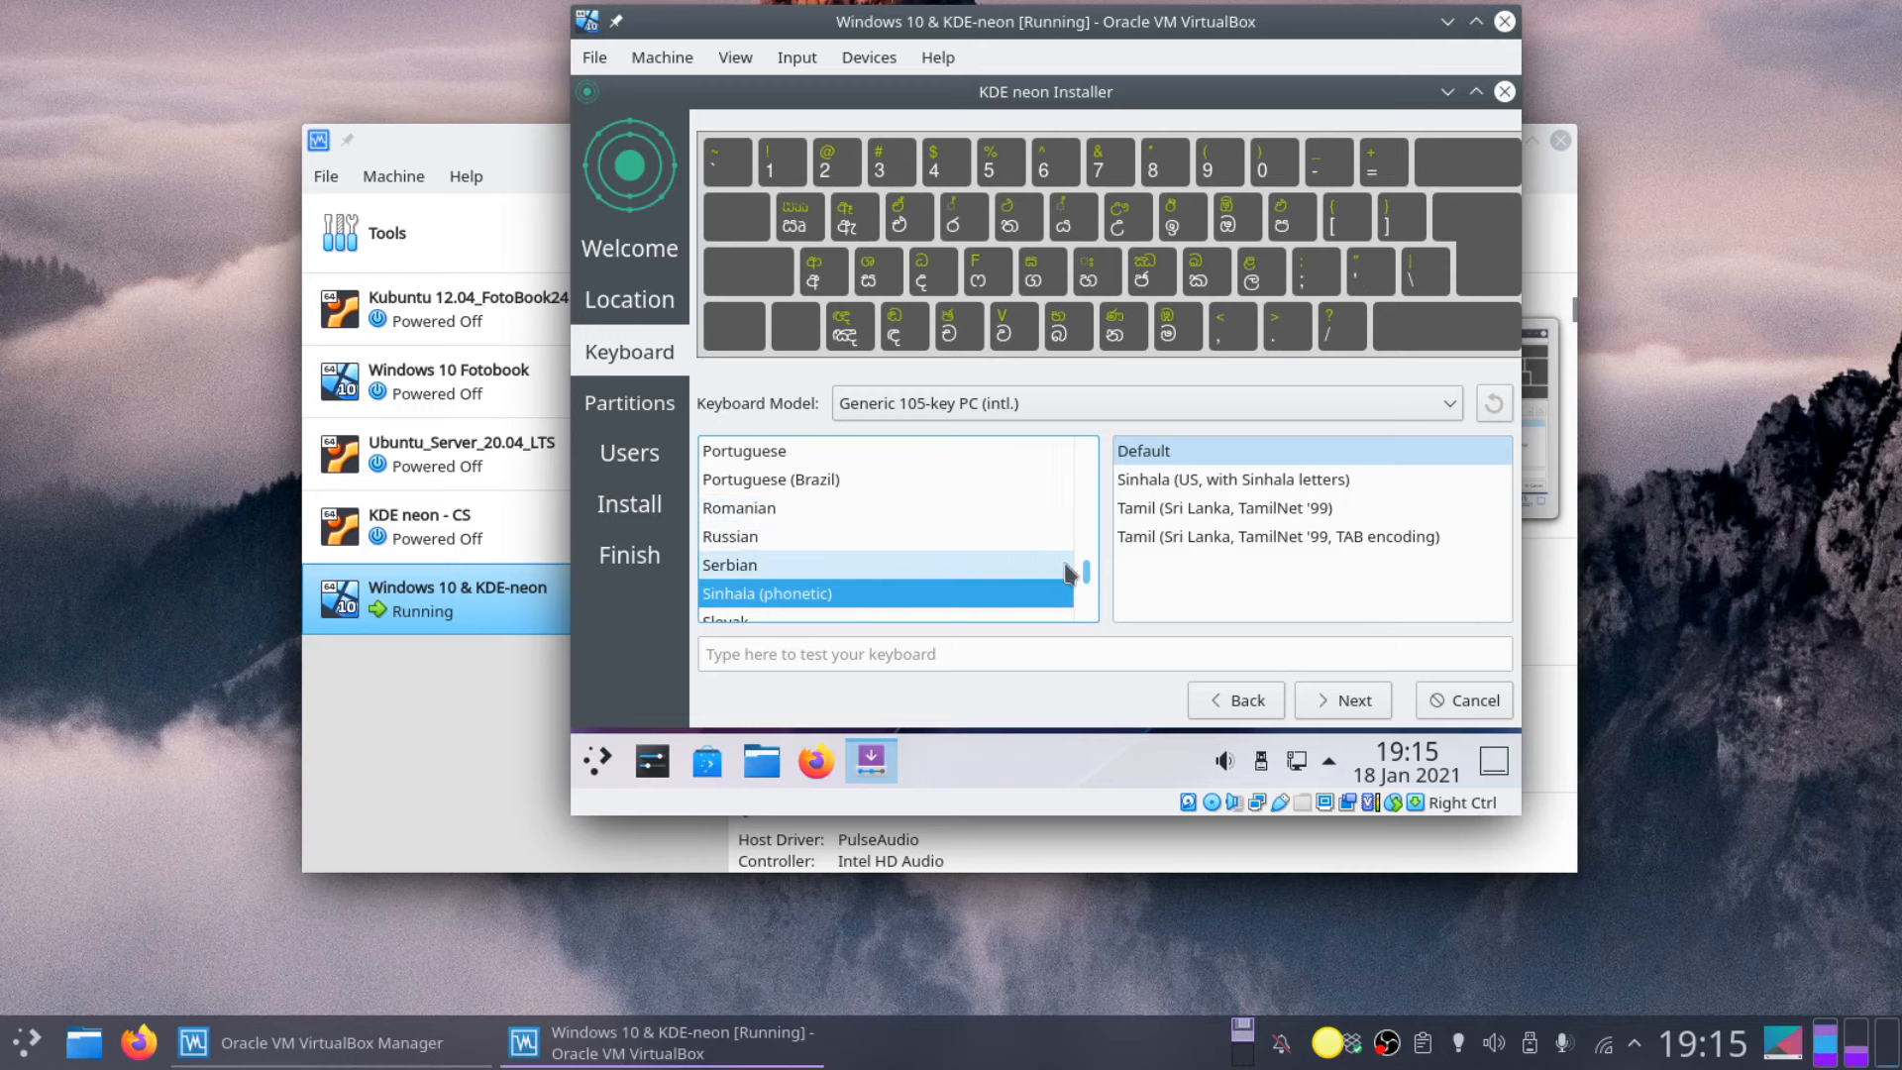
{"action": "scroll", "coordinate": [1086, 584], "scroll_direction": "down", "scroll_amount": 3}
{"action": "left_click", "coordinate": [871, 481]}
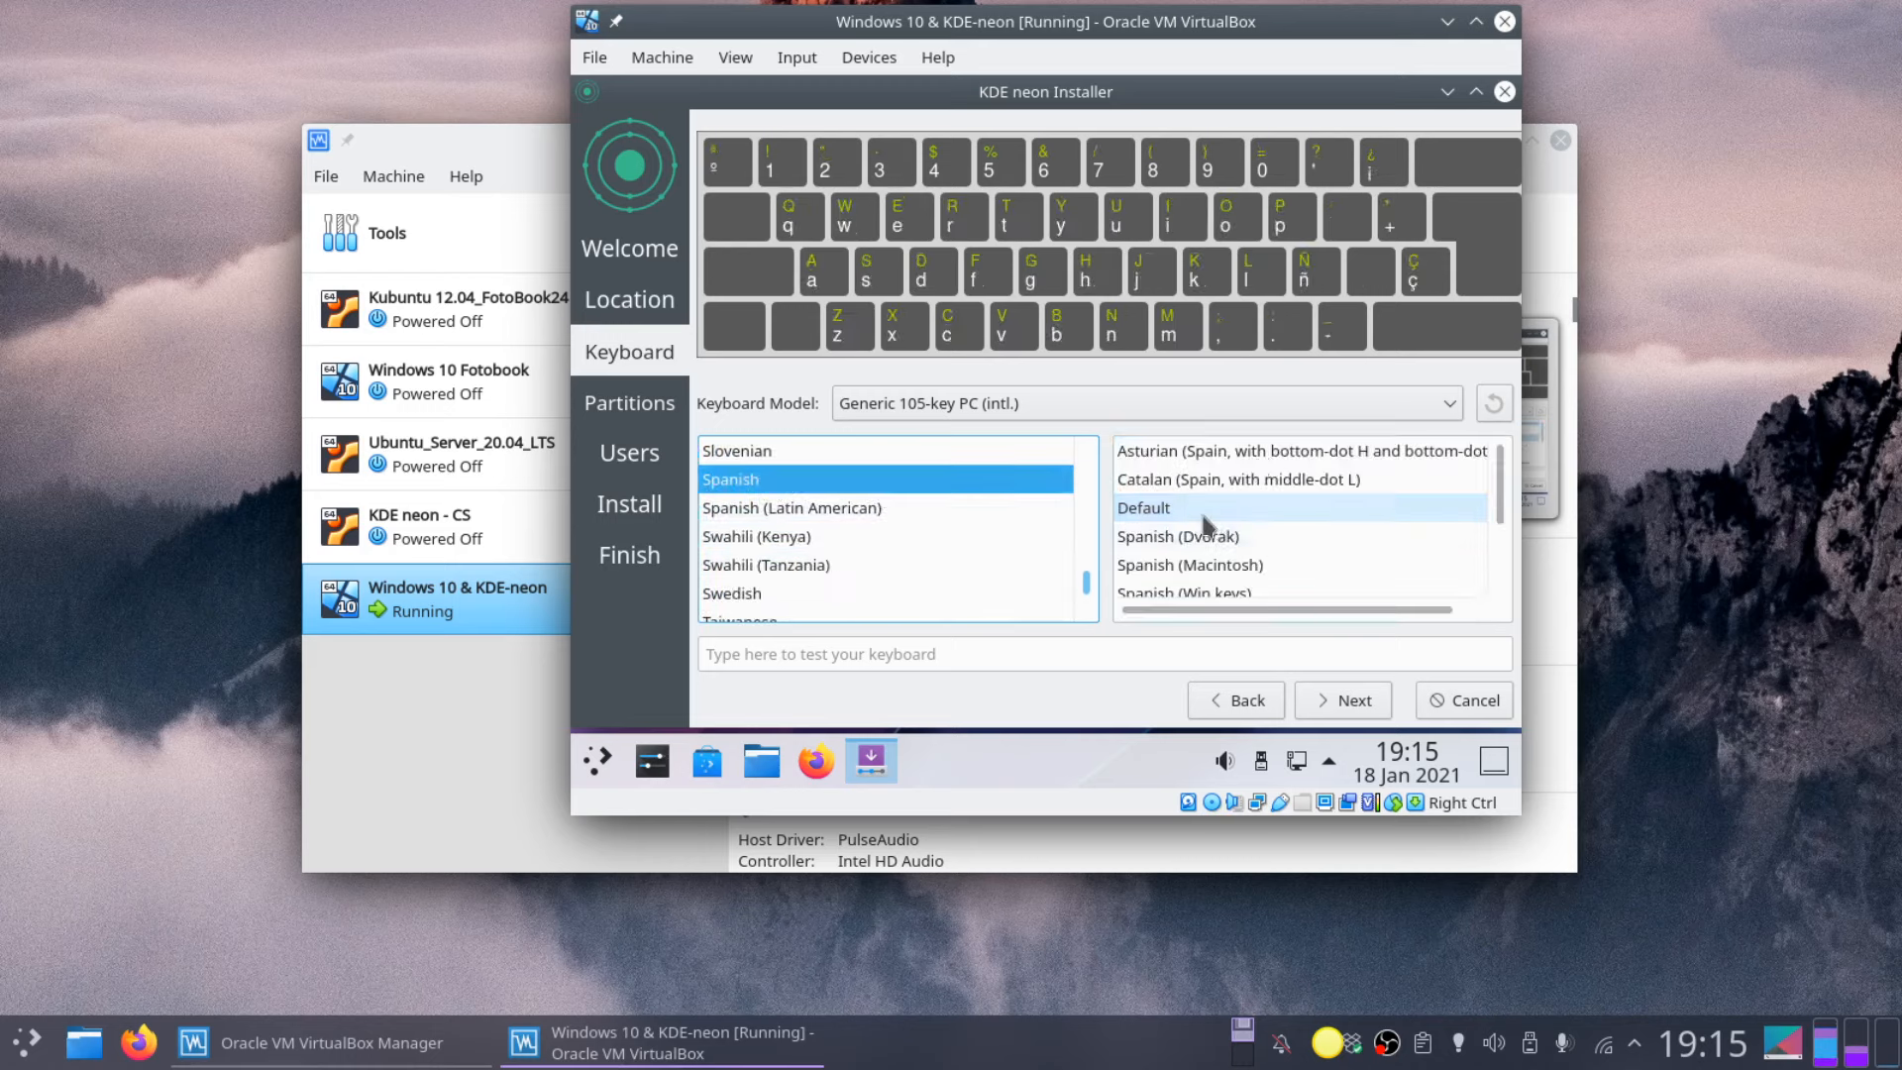
{"action": "left_click", "coordinate": [1365, 701]}
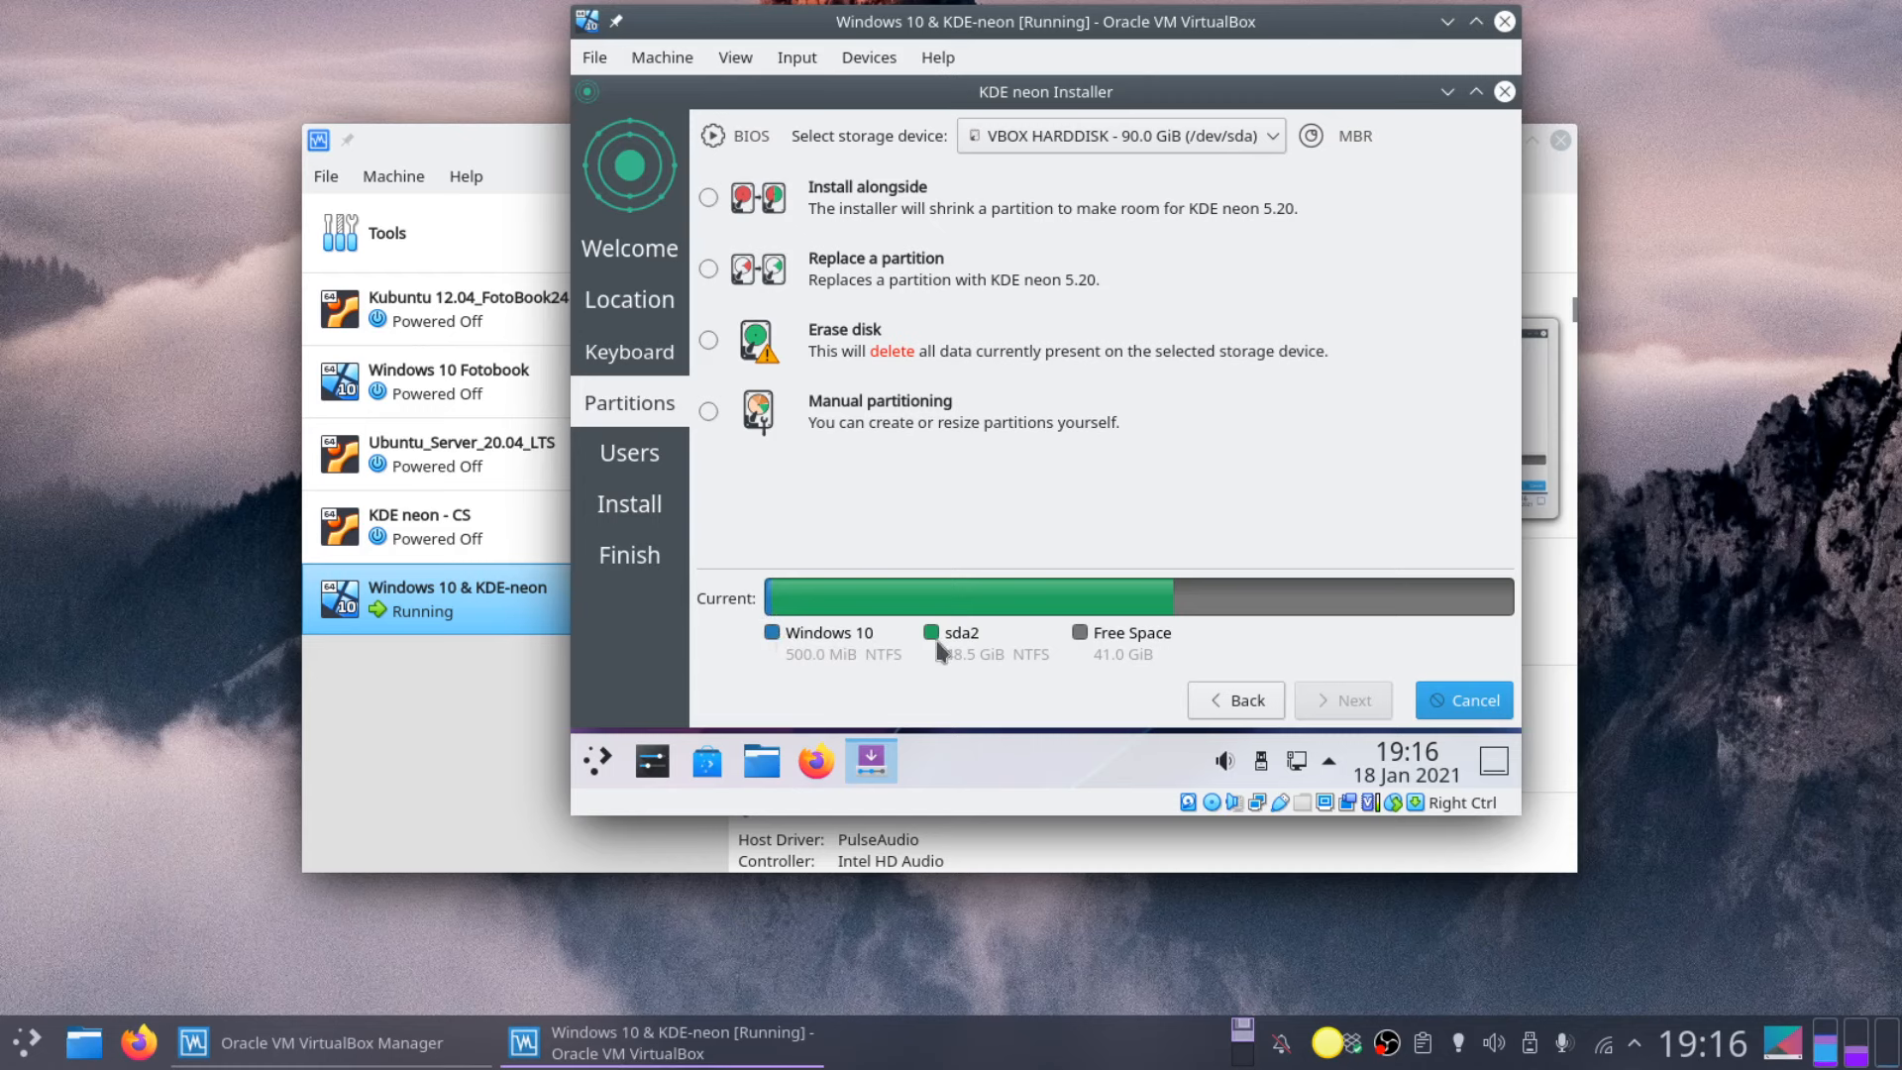
Step: Choose manual partitioning and select the 41.0 GiB of free space
{"action": "left_click", "coordinate": [710, 416]}
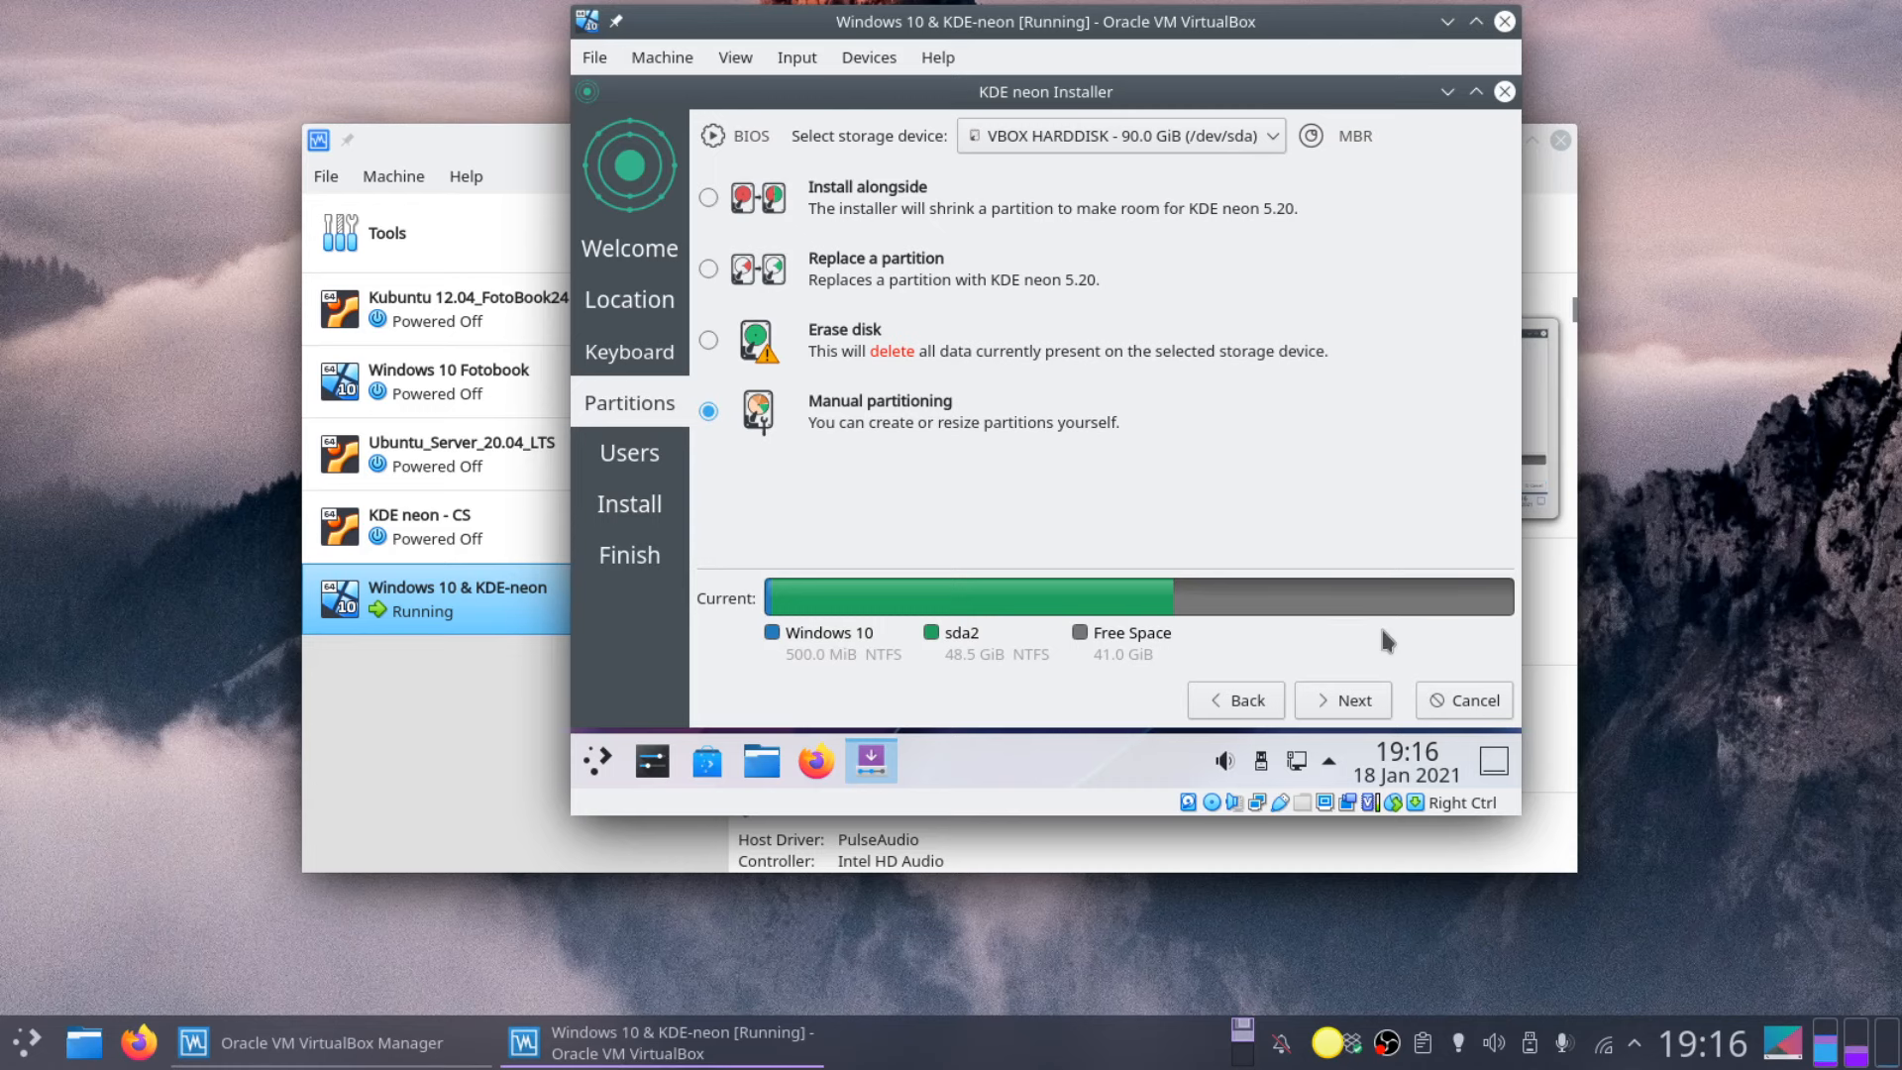
{"action": "left_click", "coordinate": [1354, 701]}
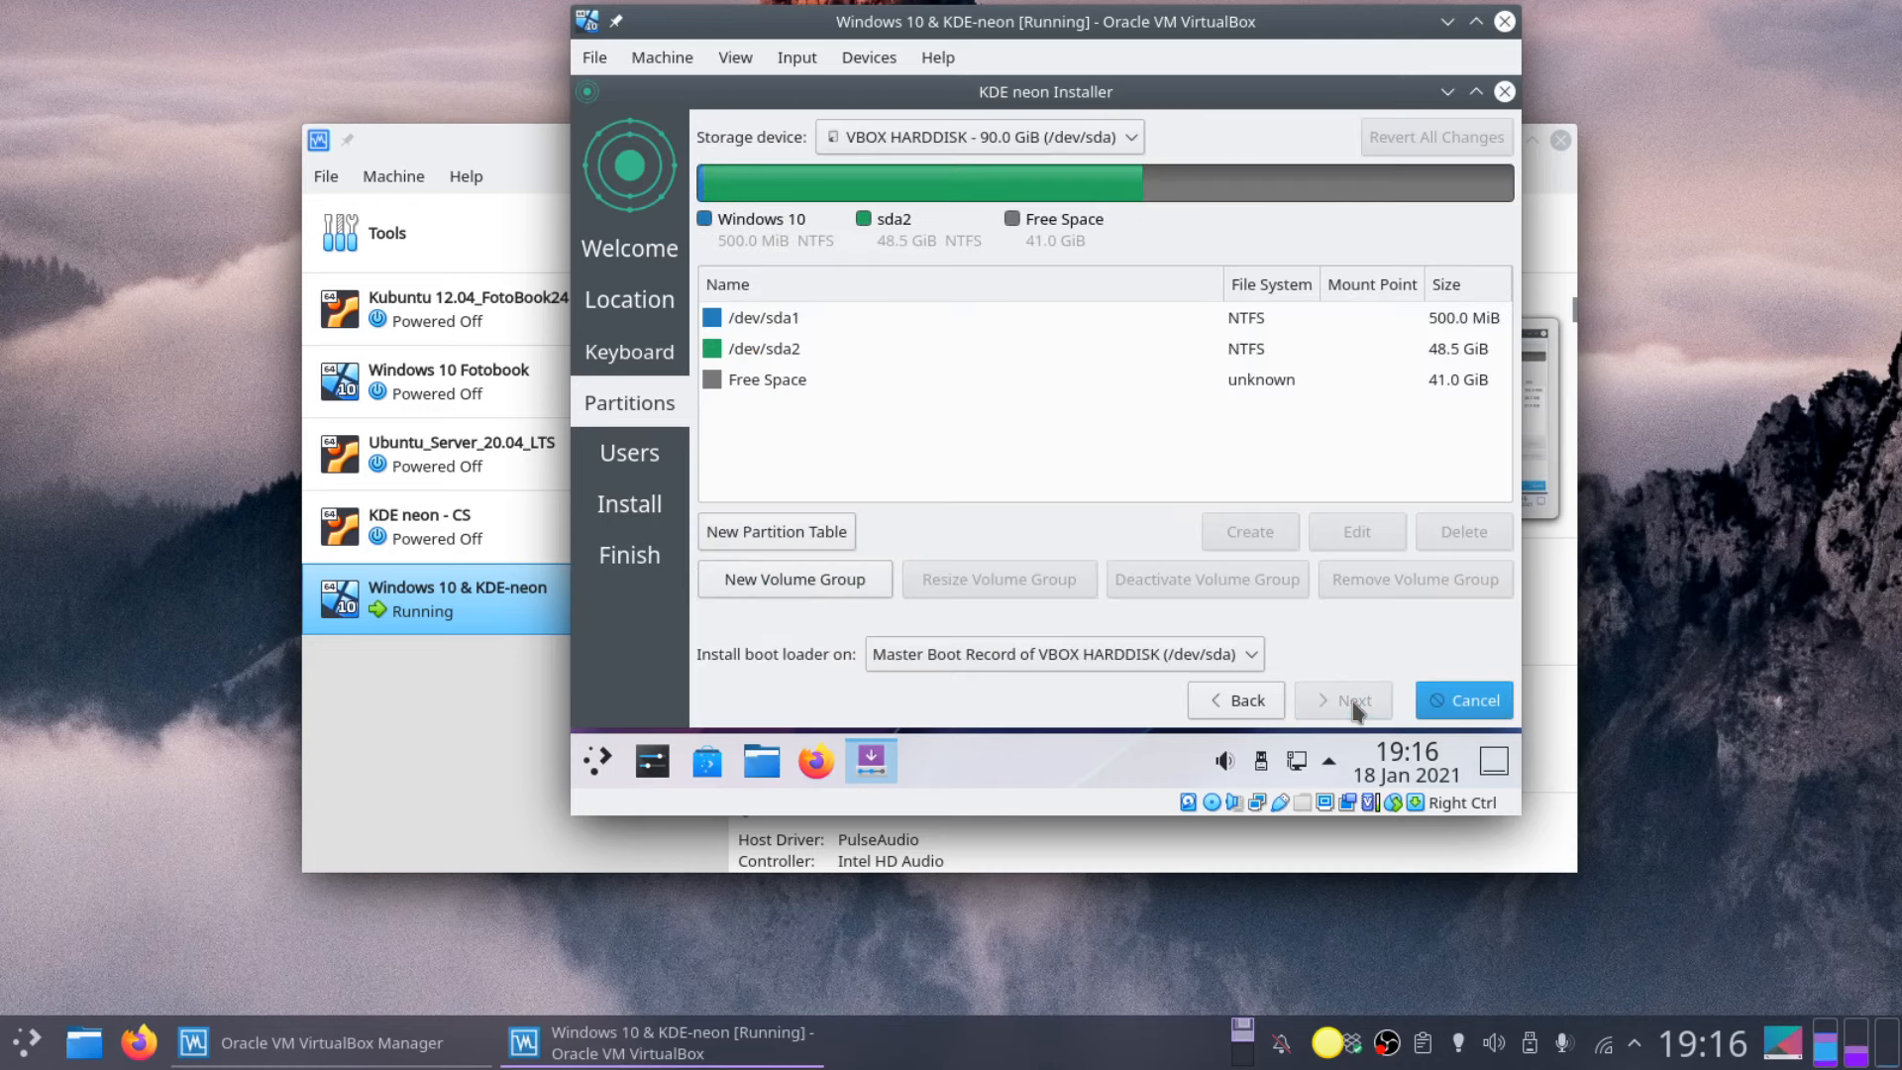
{"action": "left_click", "coordinate": [786, 385]}
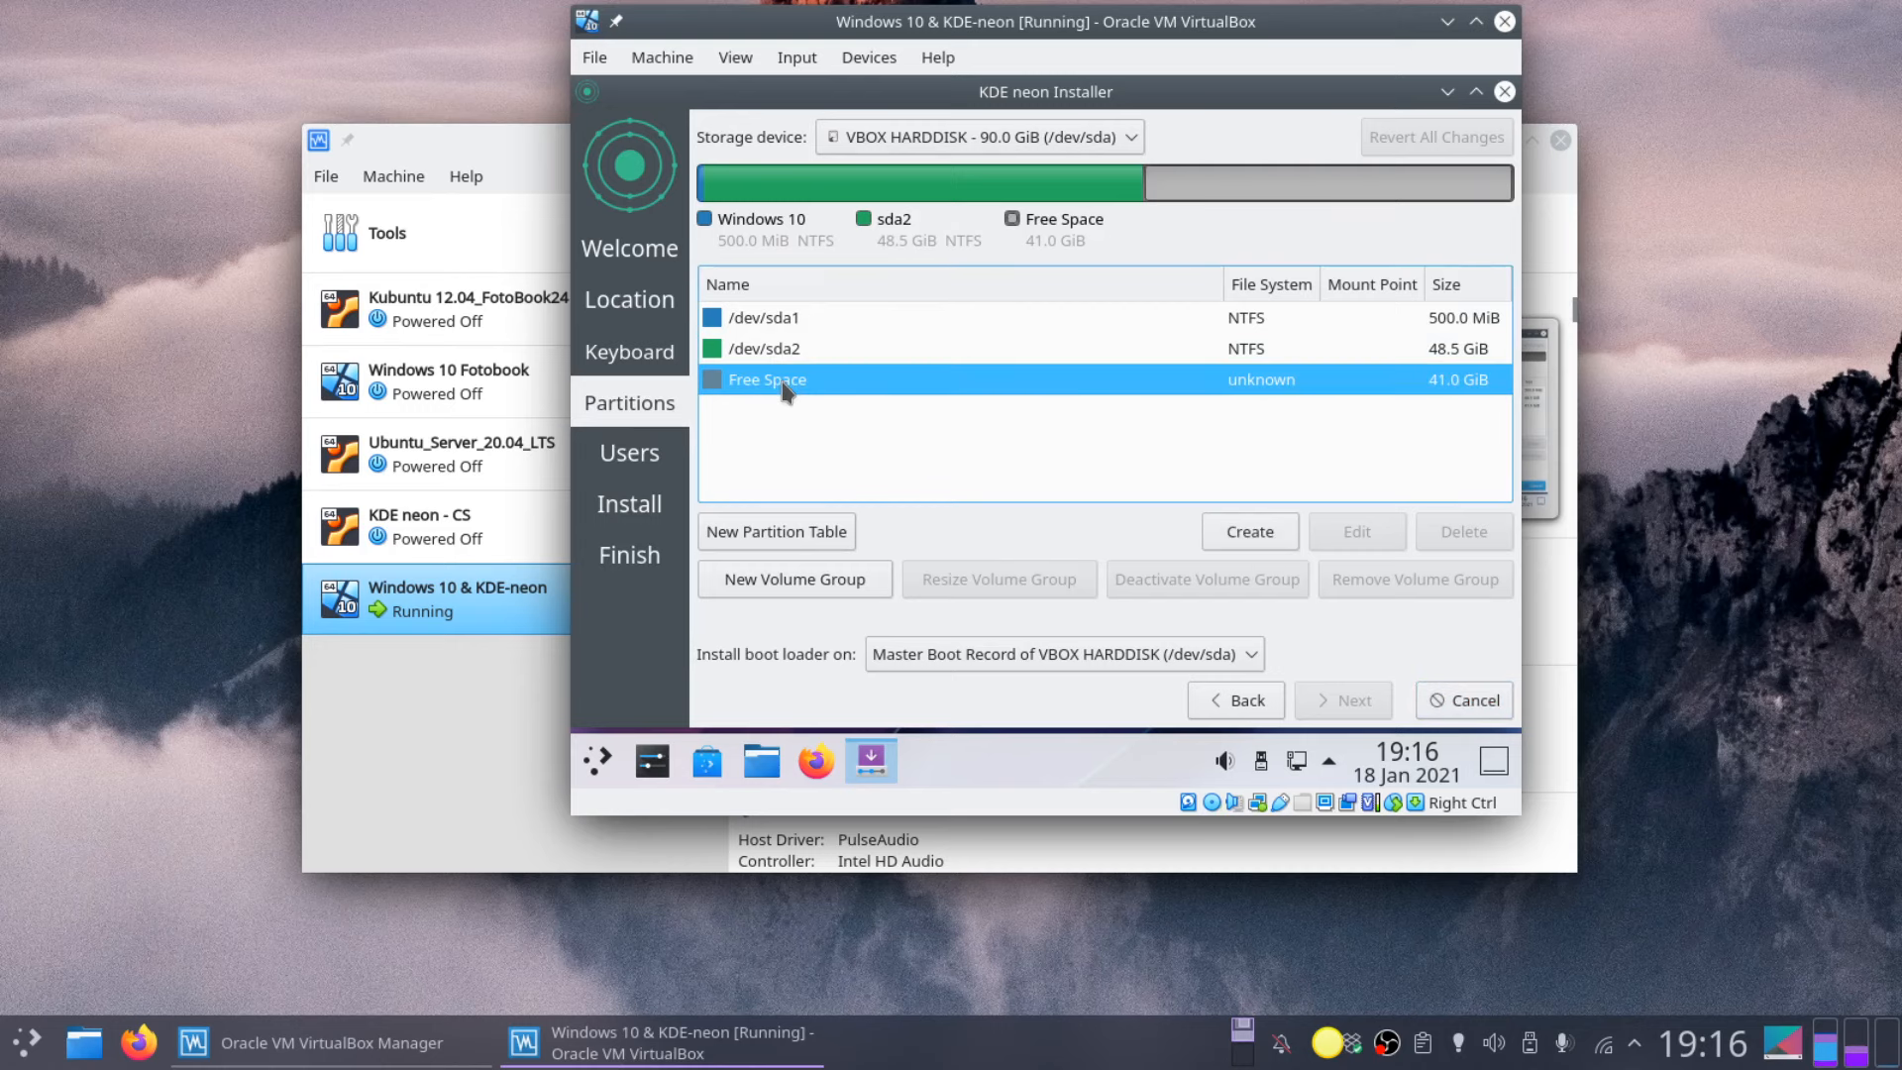
Step: Create a 41994 MiB ext4 partition mounted at / with the root flag, leaving encryption off
{"action": "left_click", "coordinate": [1241, 535]}
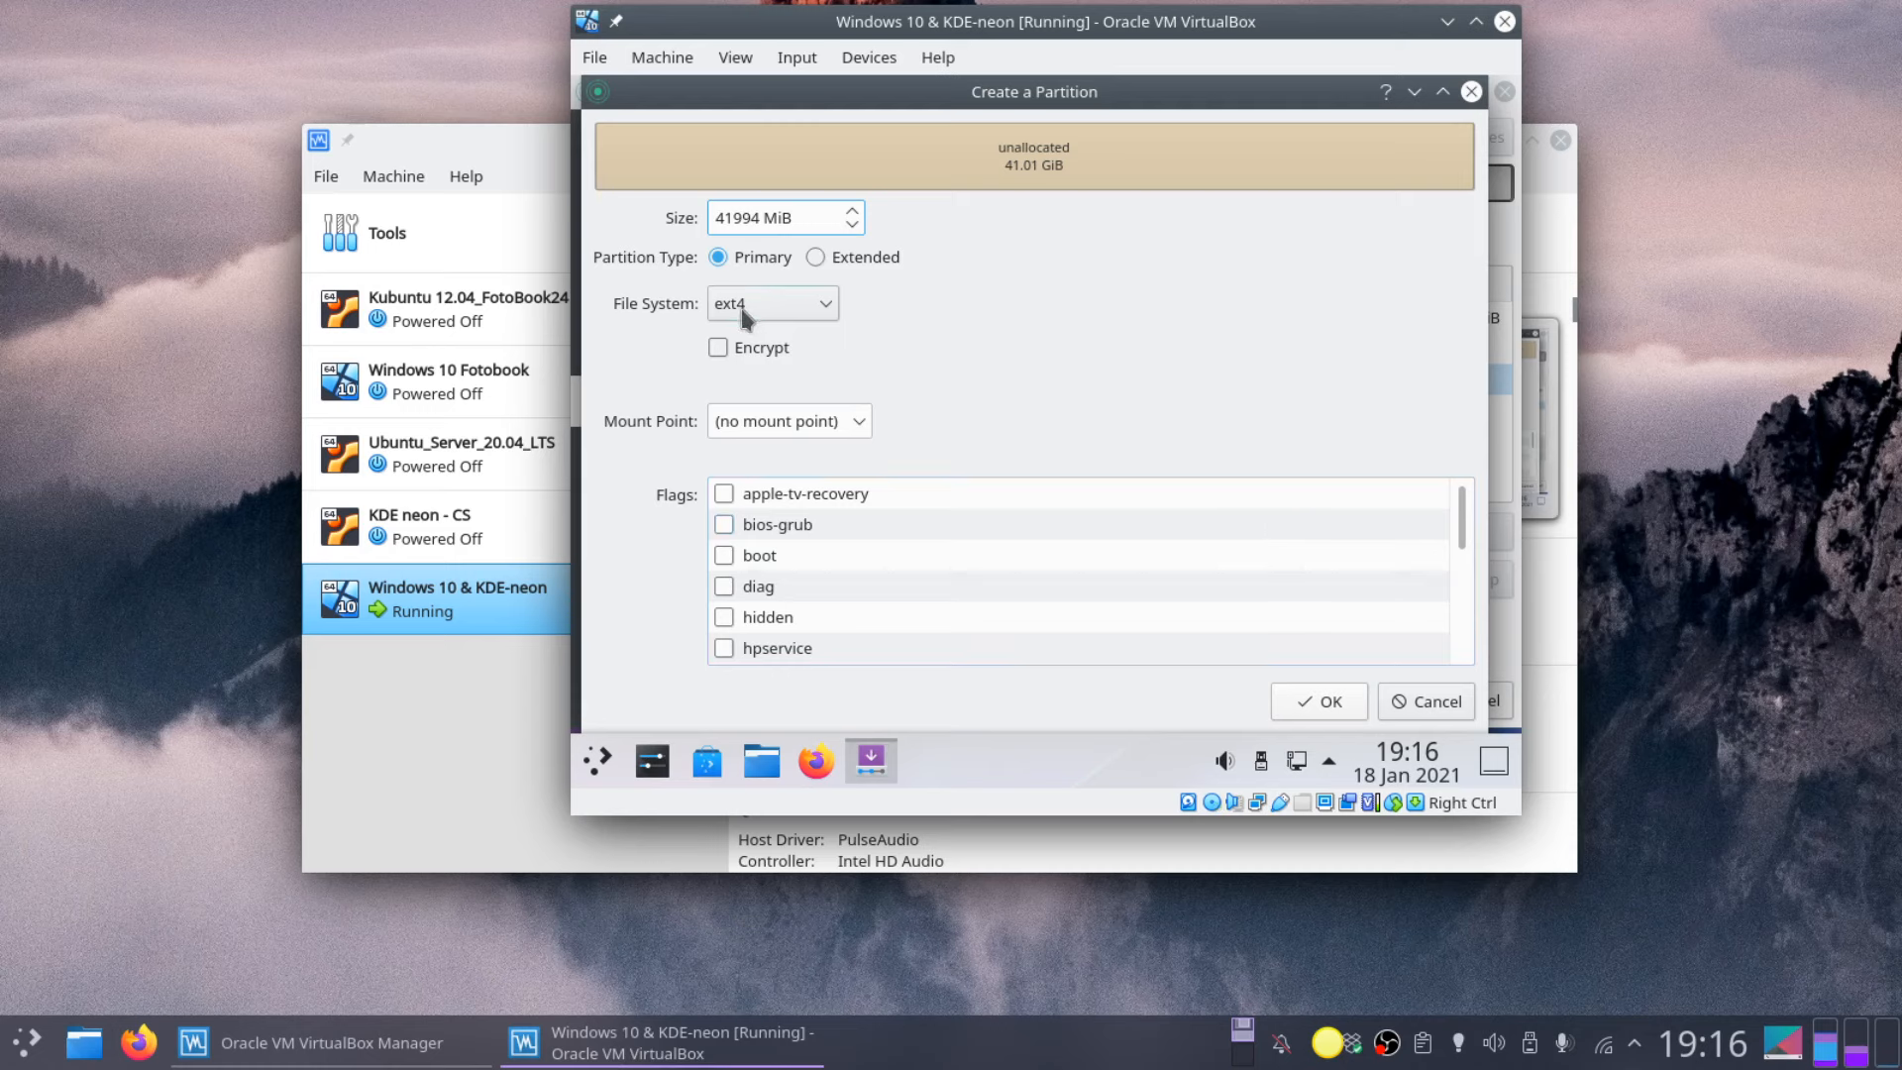
{"action": "left_click", "coordinate": [856, 420]}
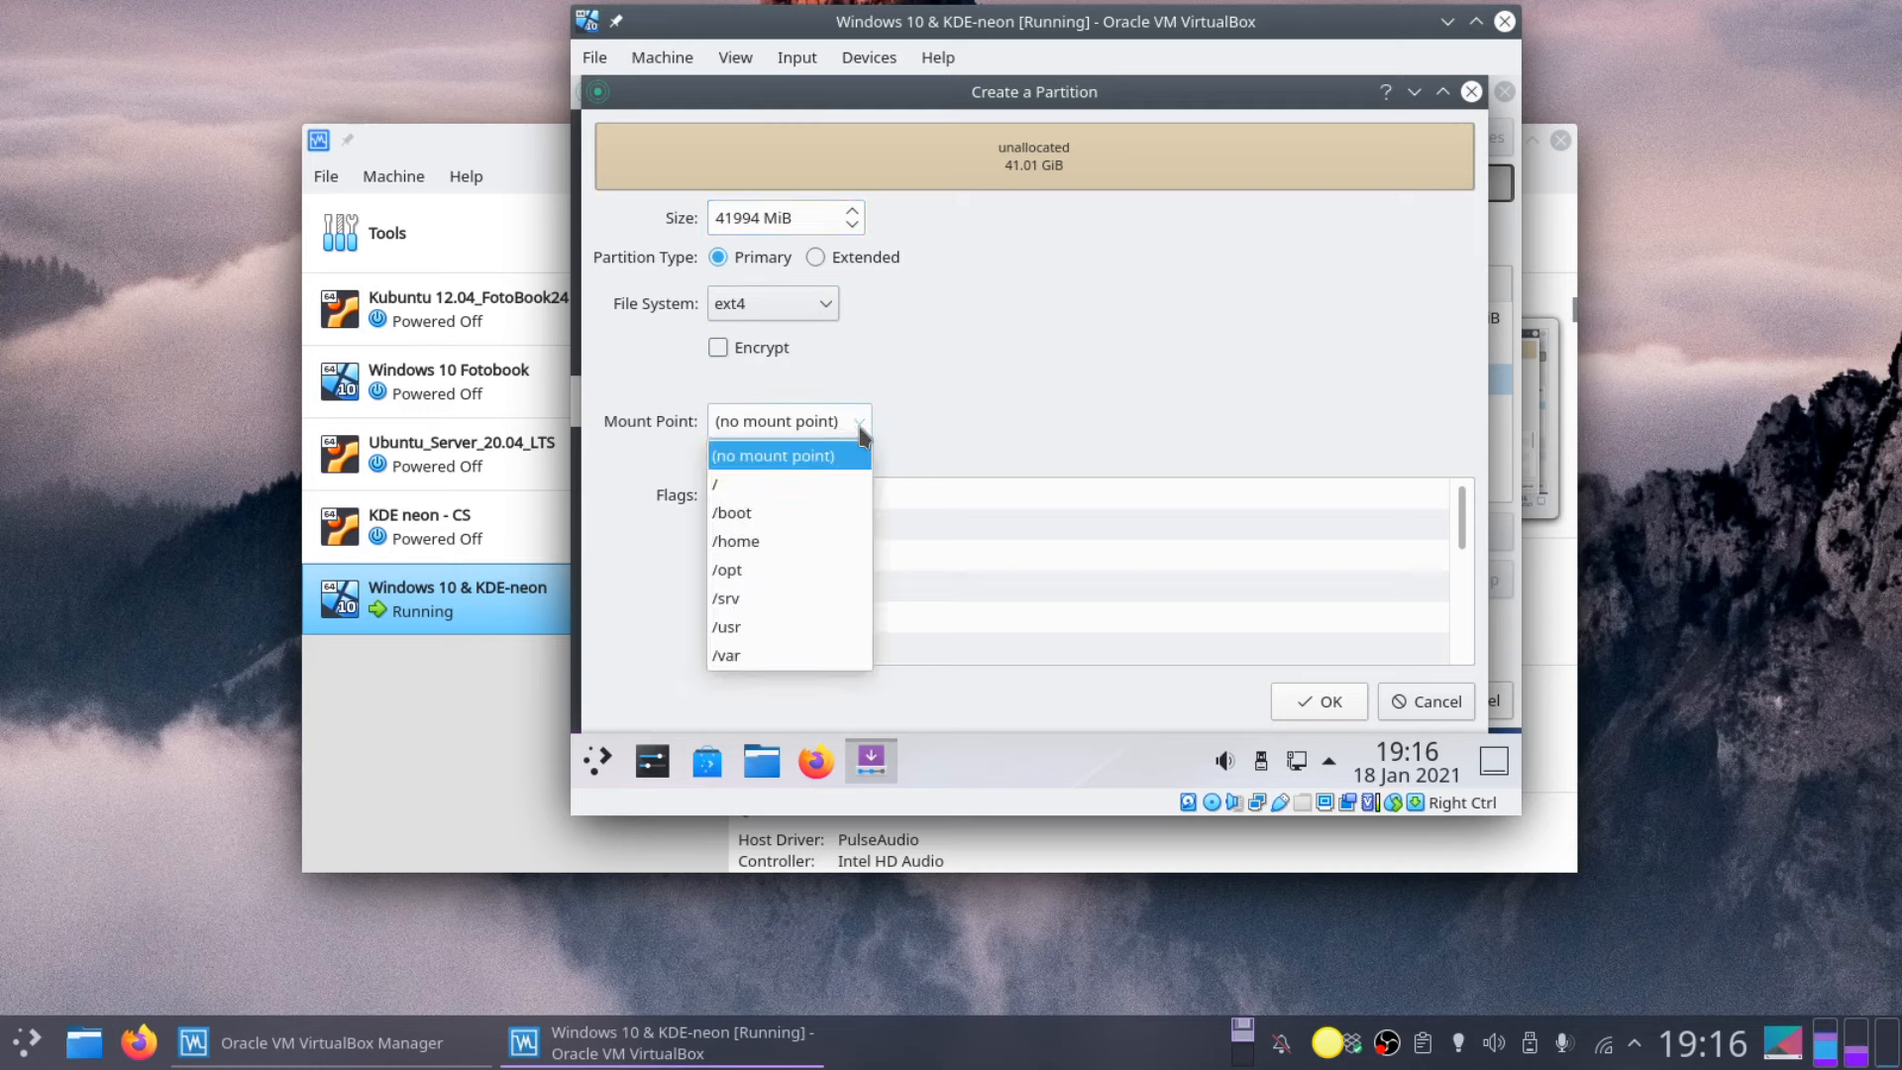
{"action": "left_click", "coordinate": [808, 483]}
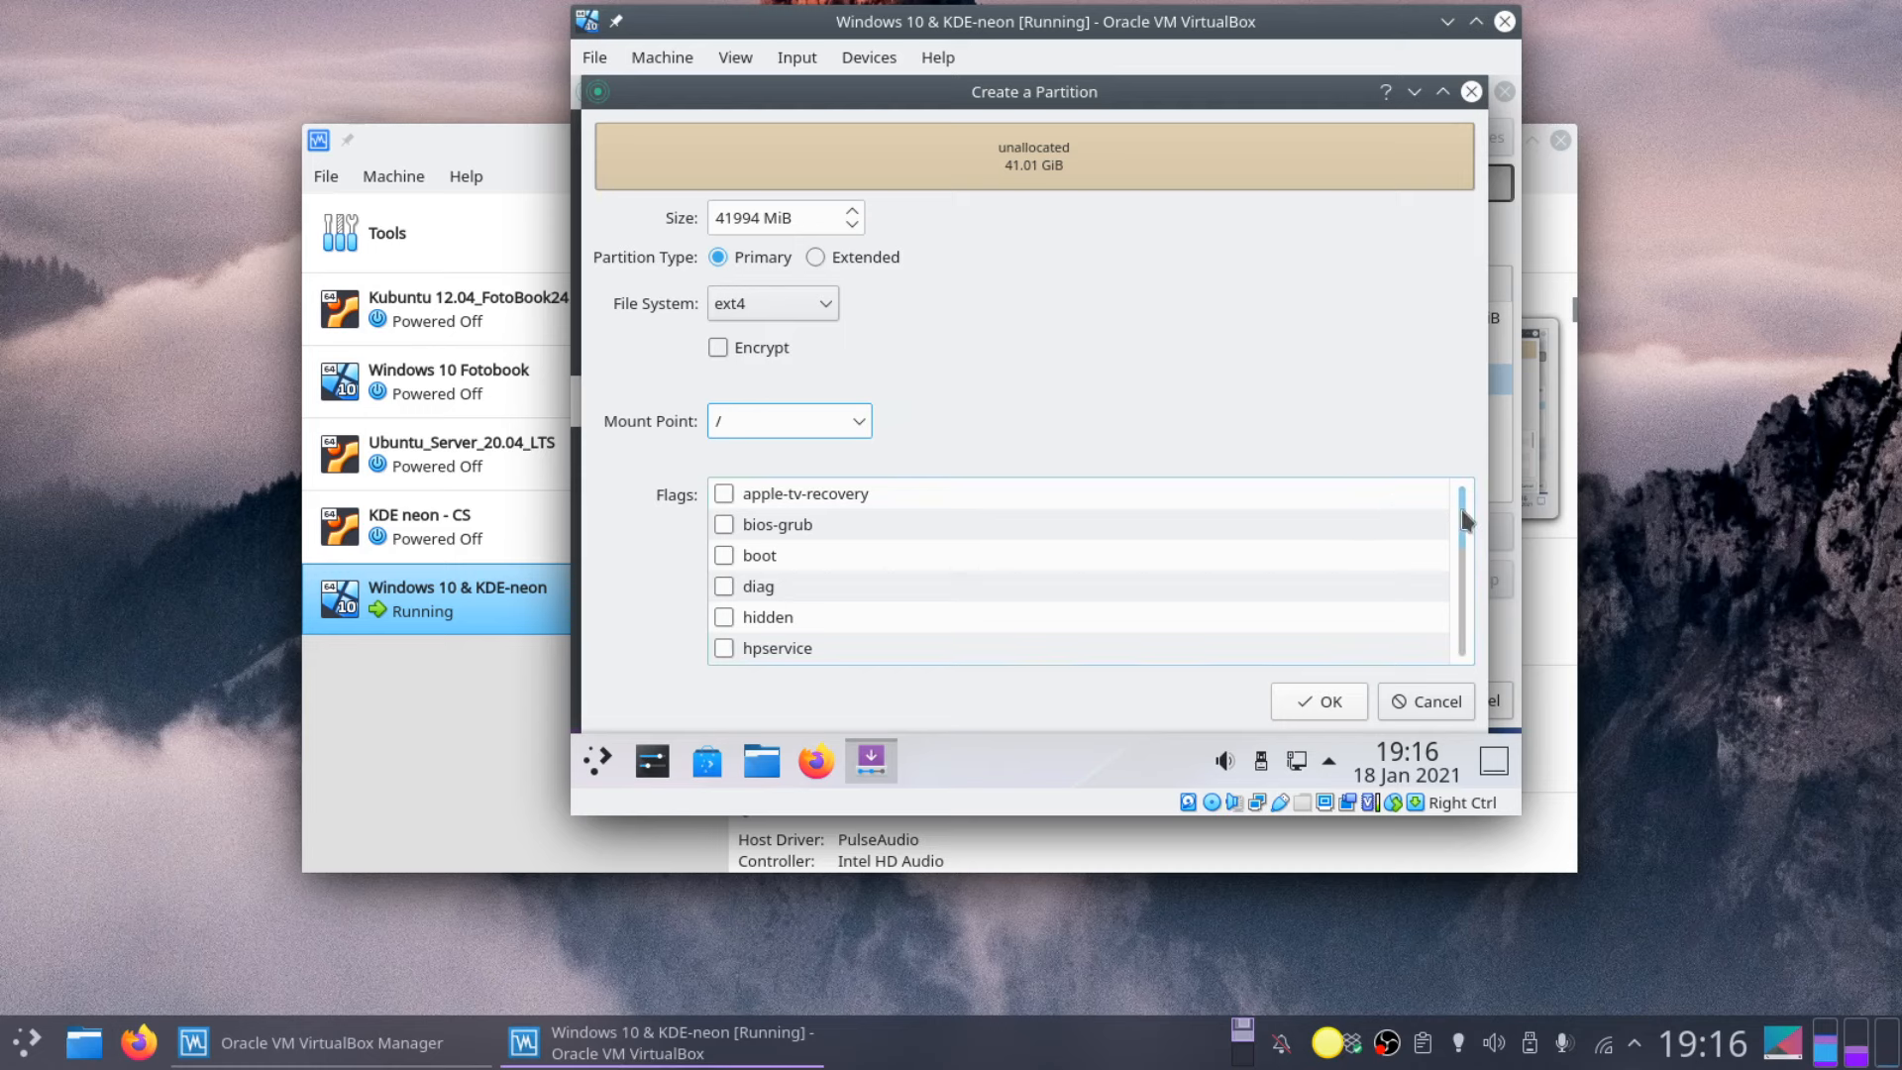
{"action": "left_click_drag", "start_coordinate": [1463, 515], "coordinate": [1466, 650]}
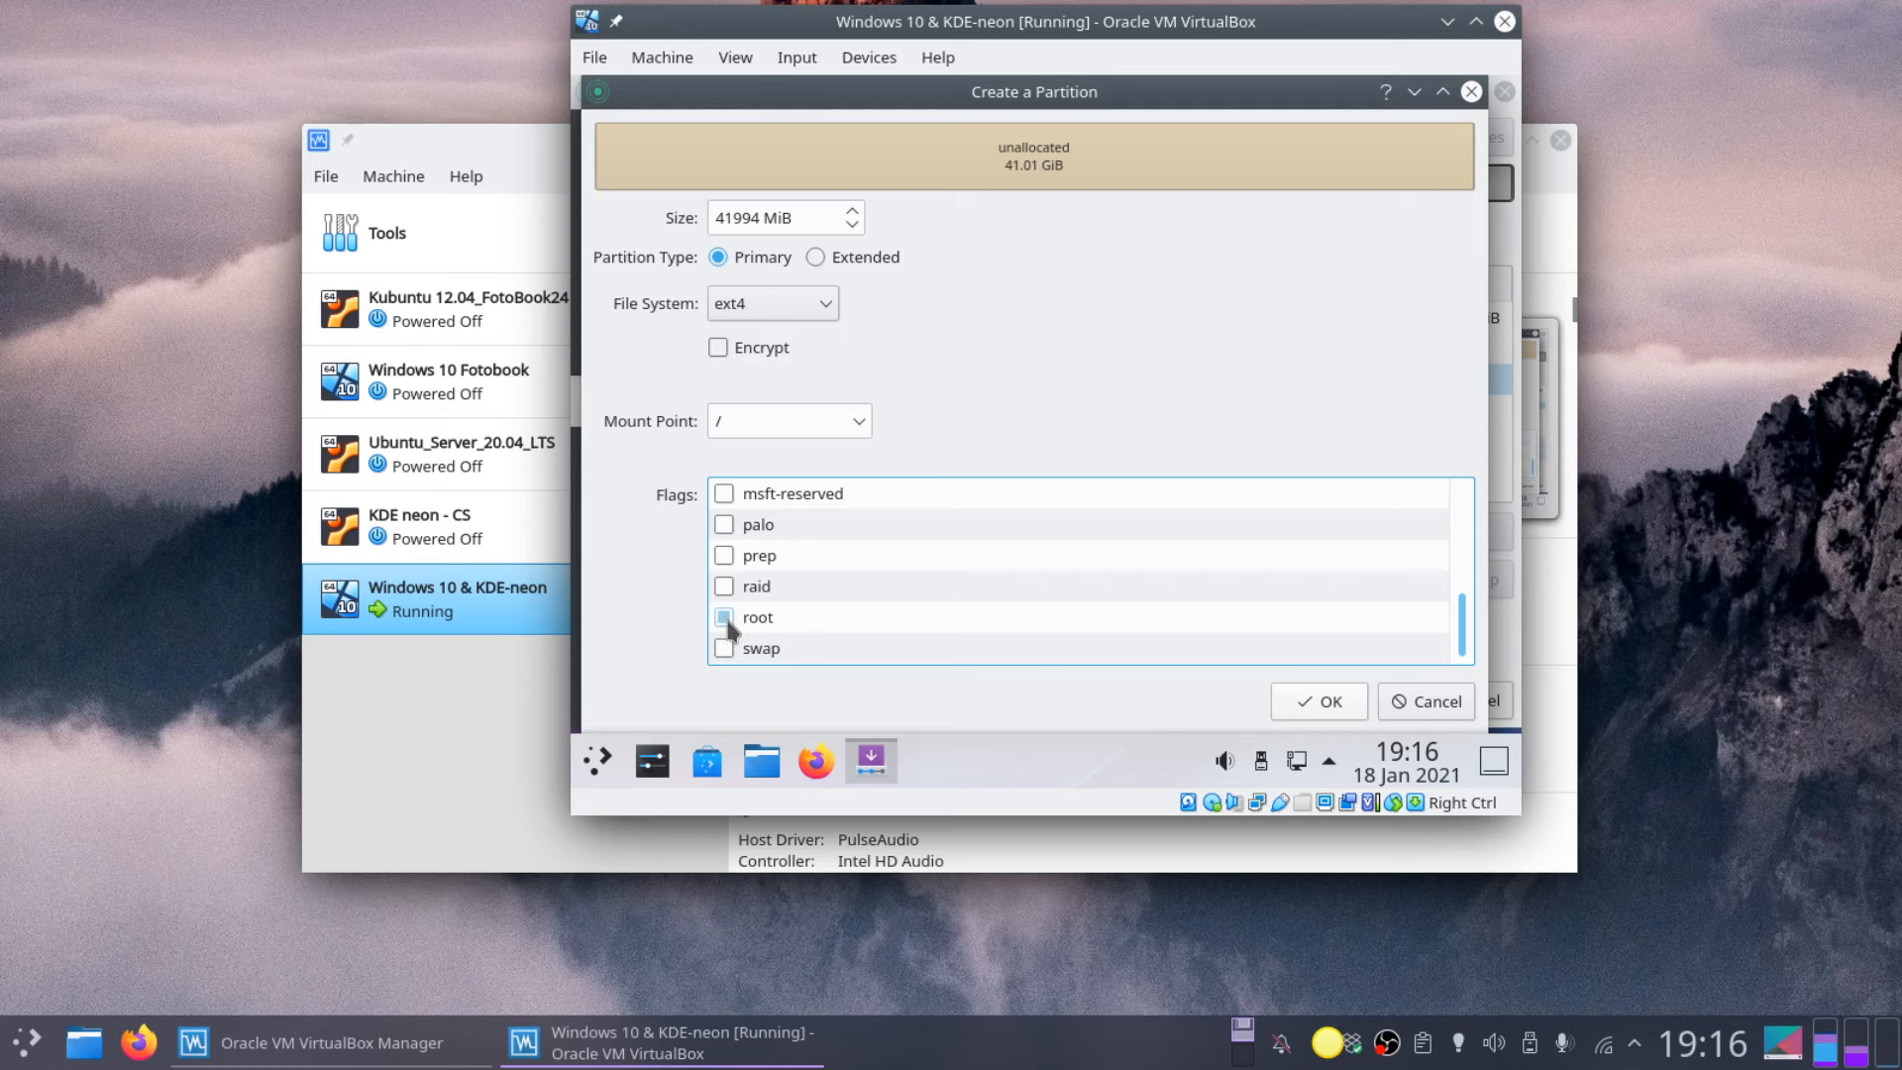
{"action": "left_click", "coordinate": [760, 622]}
{"action": "left_click", "coordinate": [719, 351]}
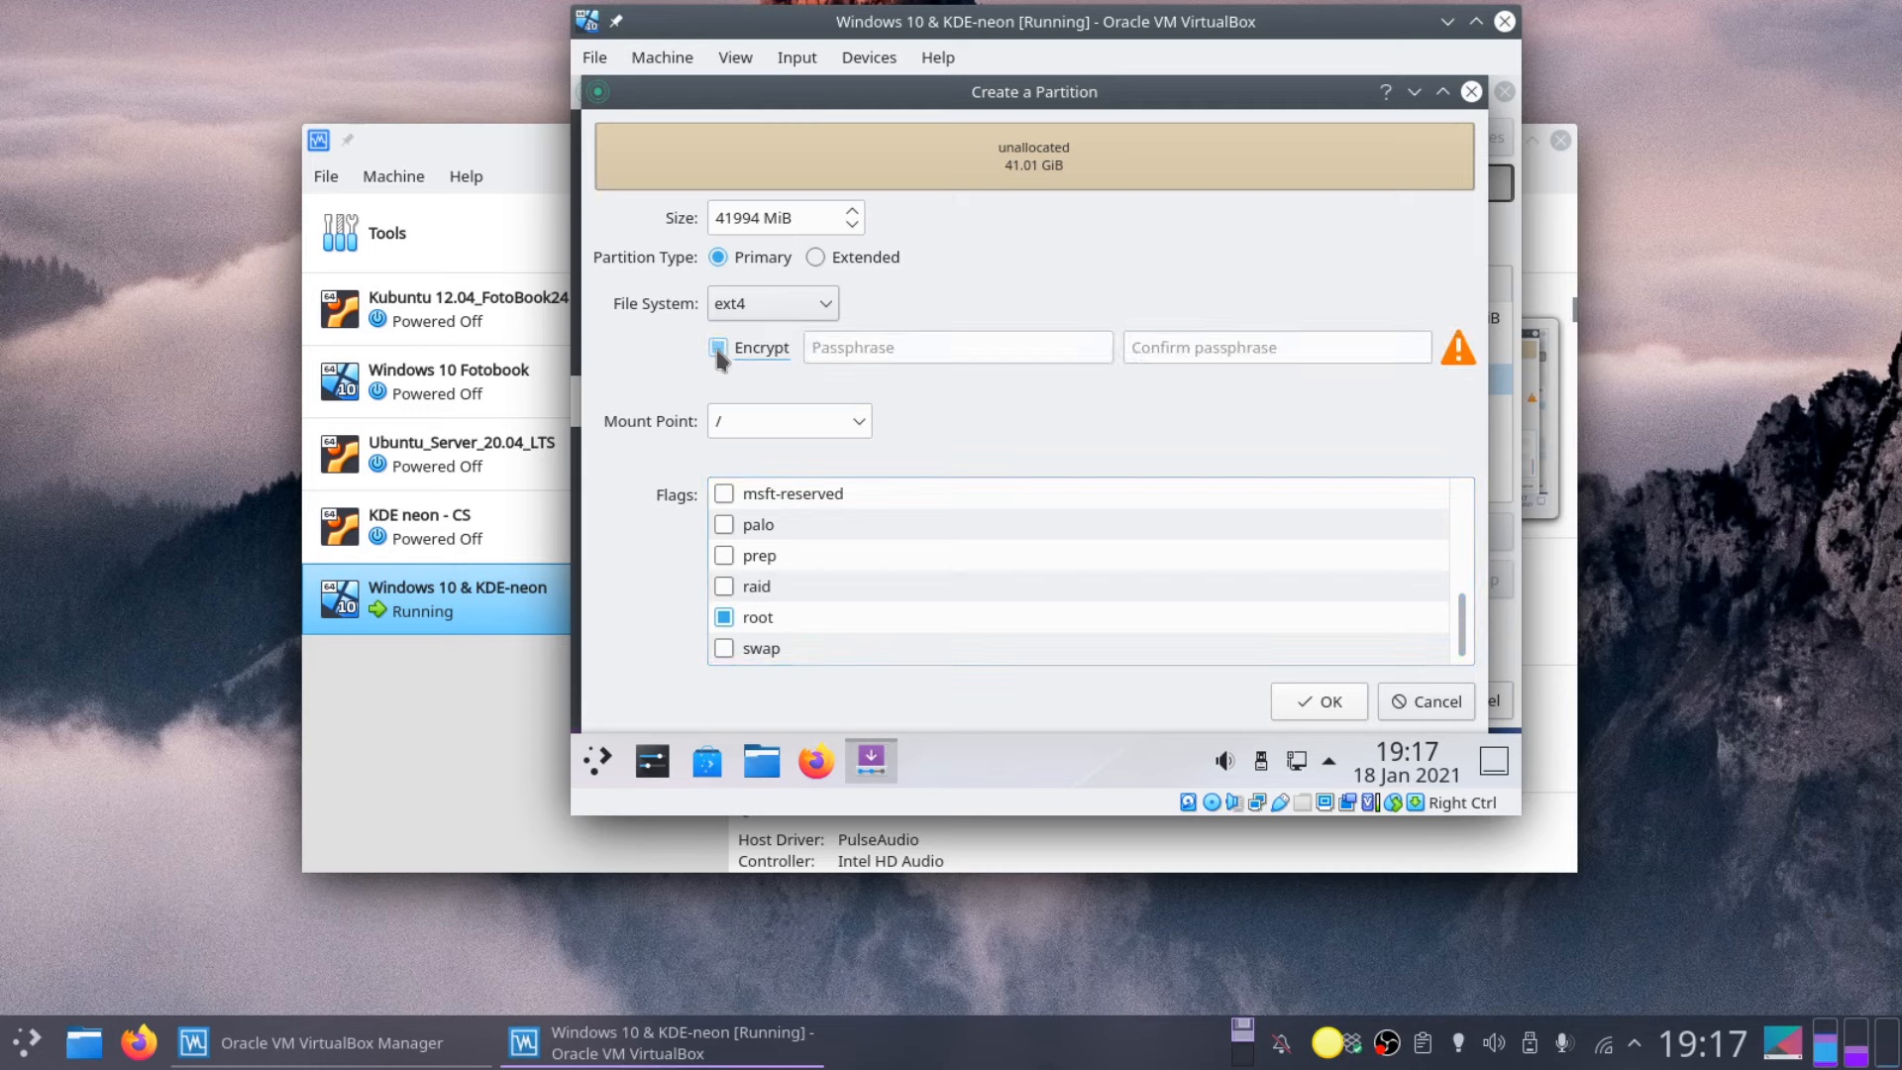
{"action": "left_click", "coordinate": [718, 349]}
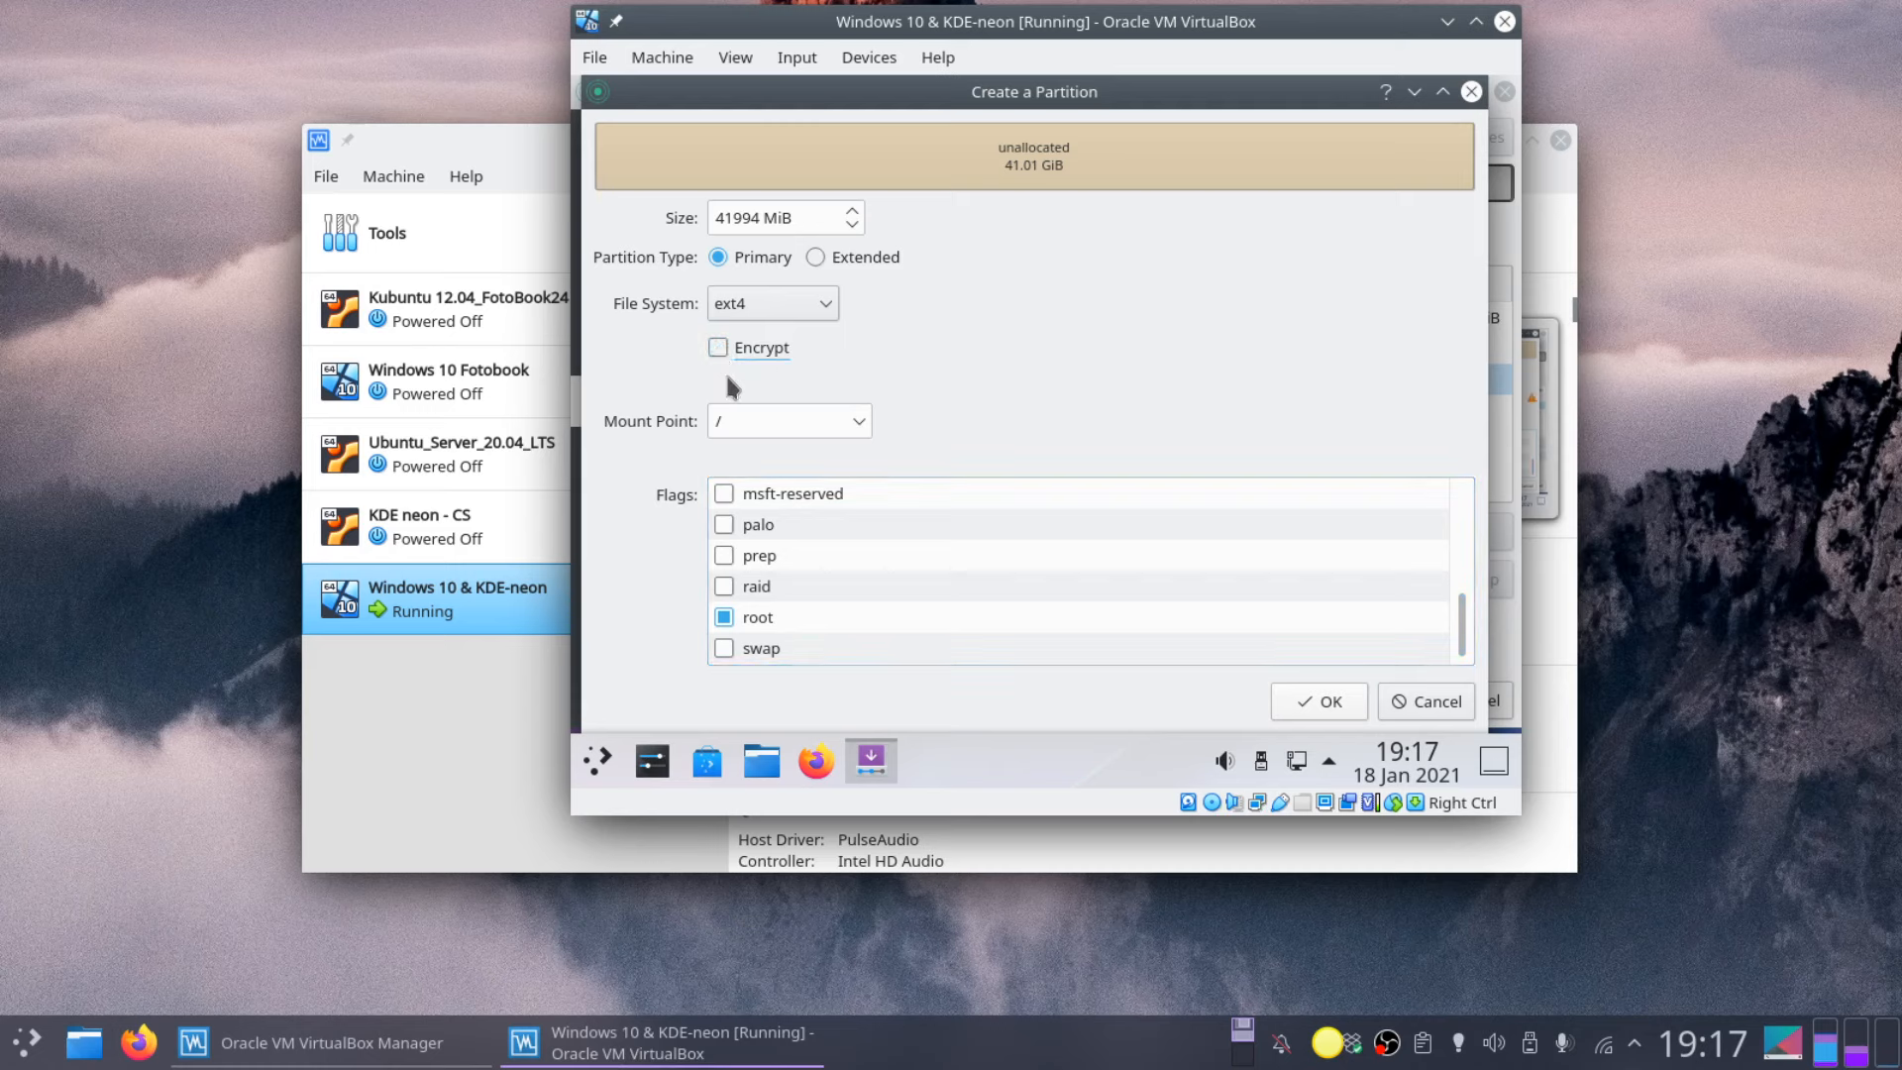
Step: Confirm the new / partition, keep the boot loader on the Master Boot Record, and continue
{"action": "left_click", "coordinate": [1319, 701]}
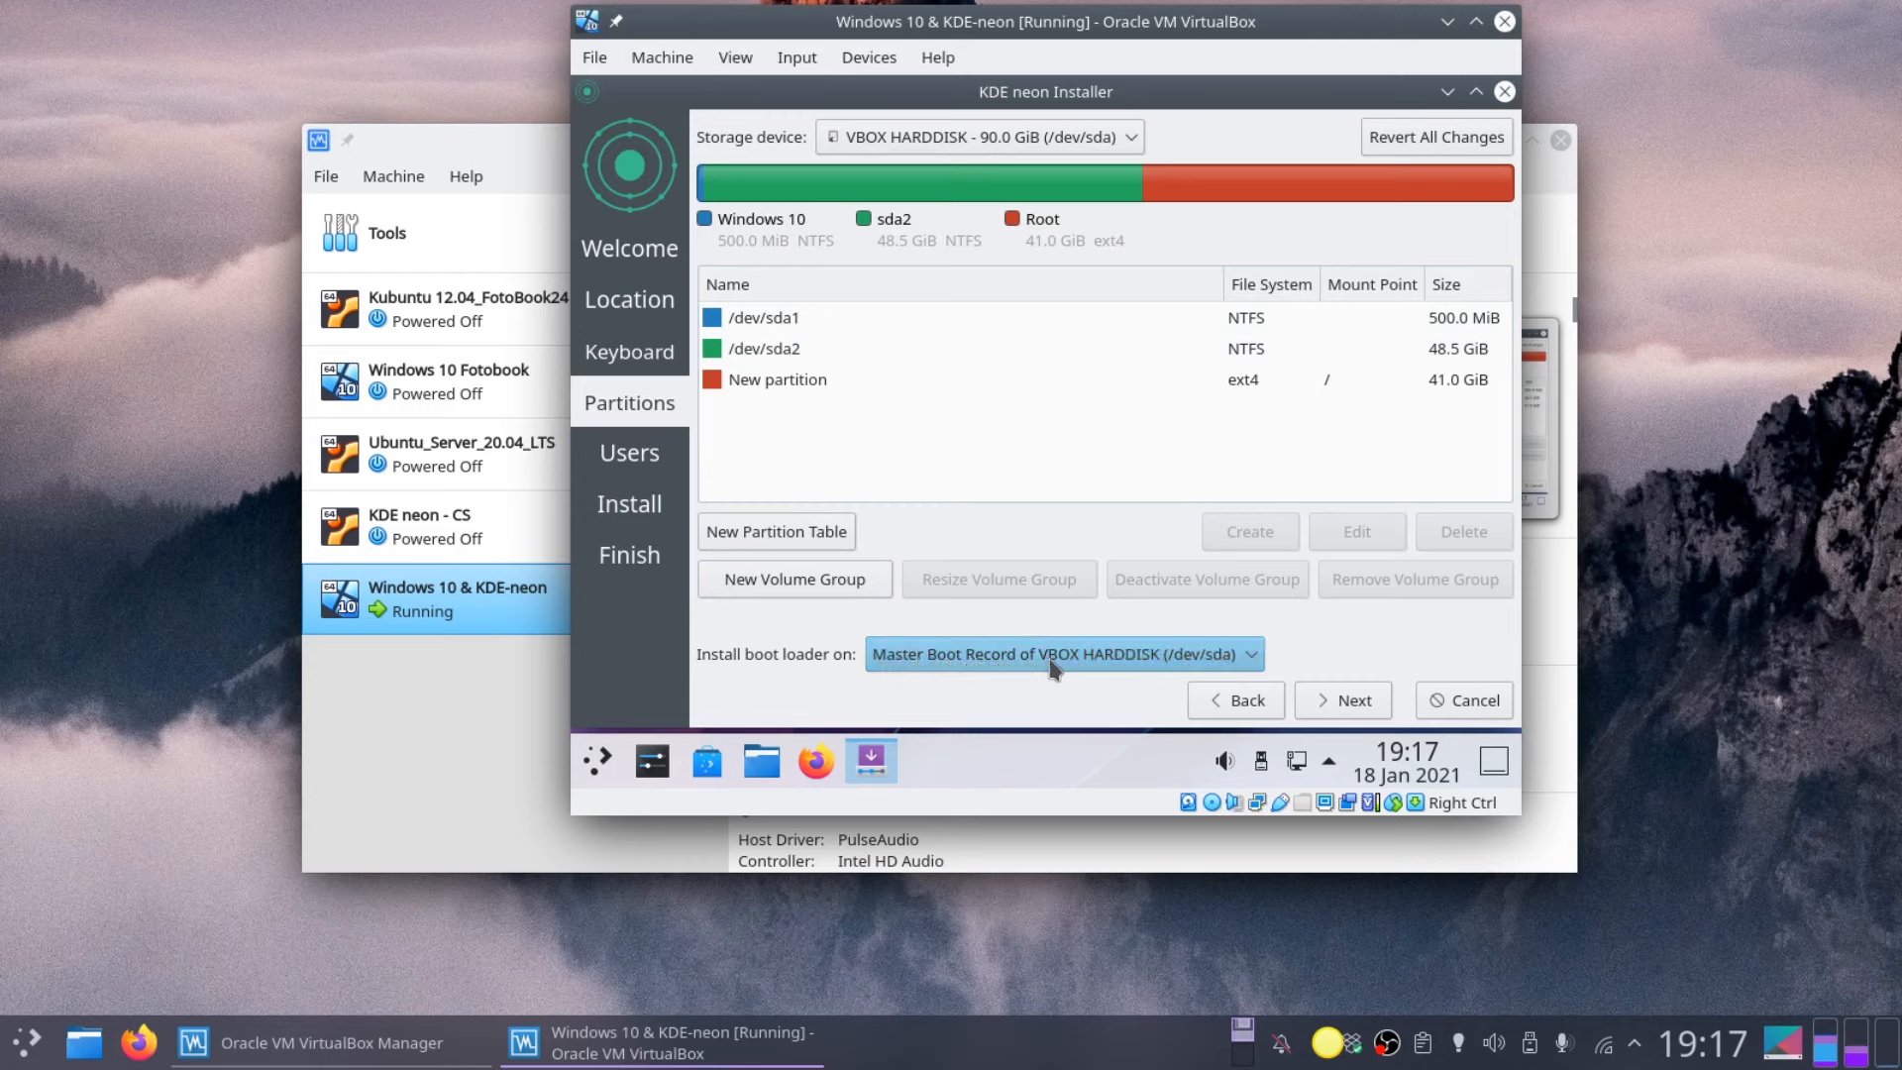
{"action": "left_click", "coordinate": [1254, 658]}
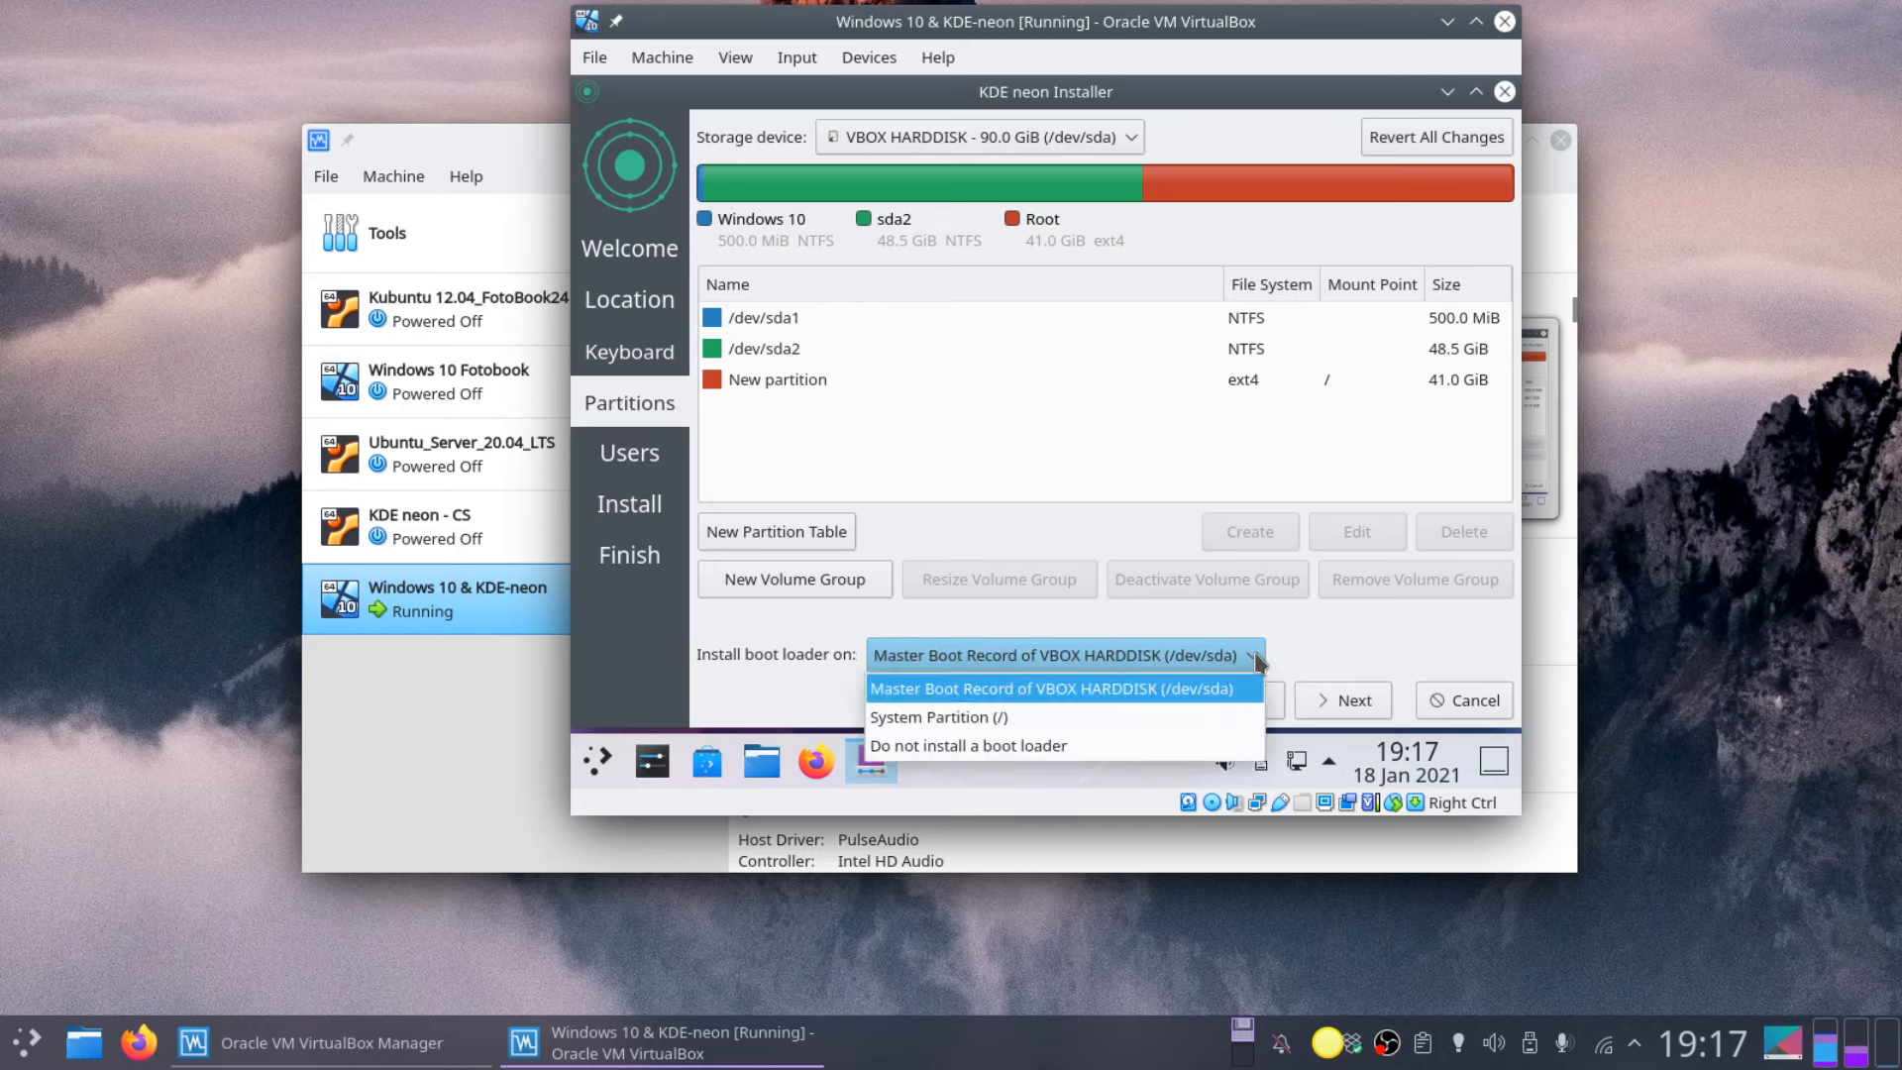
{"action": "left_click", "coordinate": [1256, 659]}
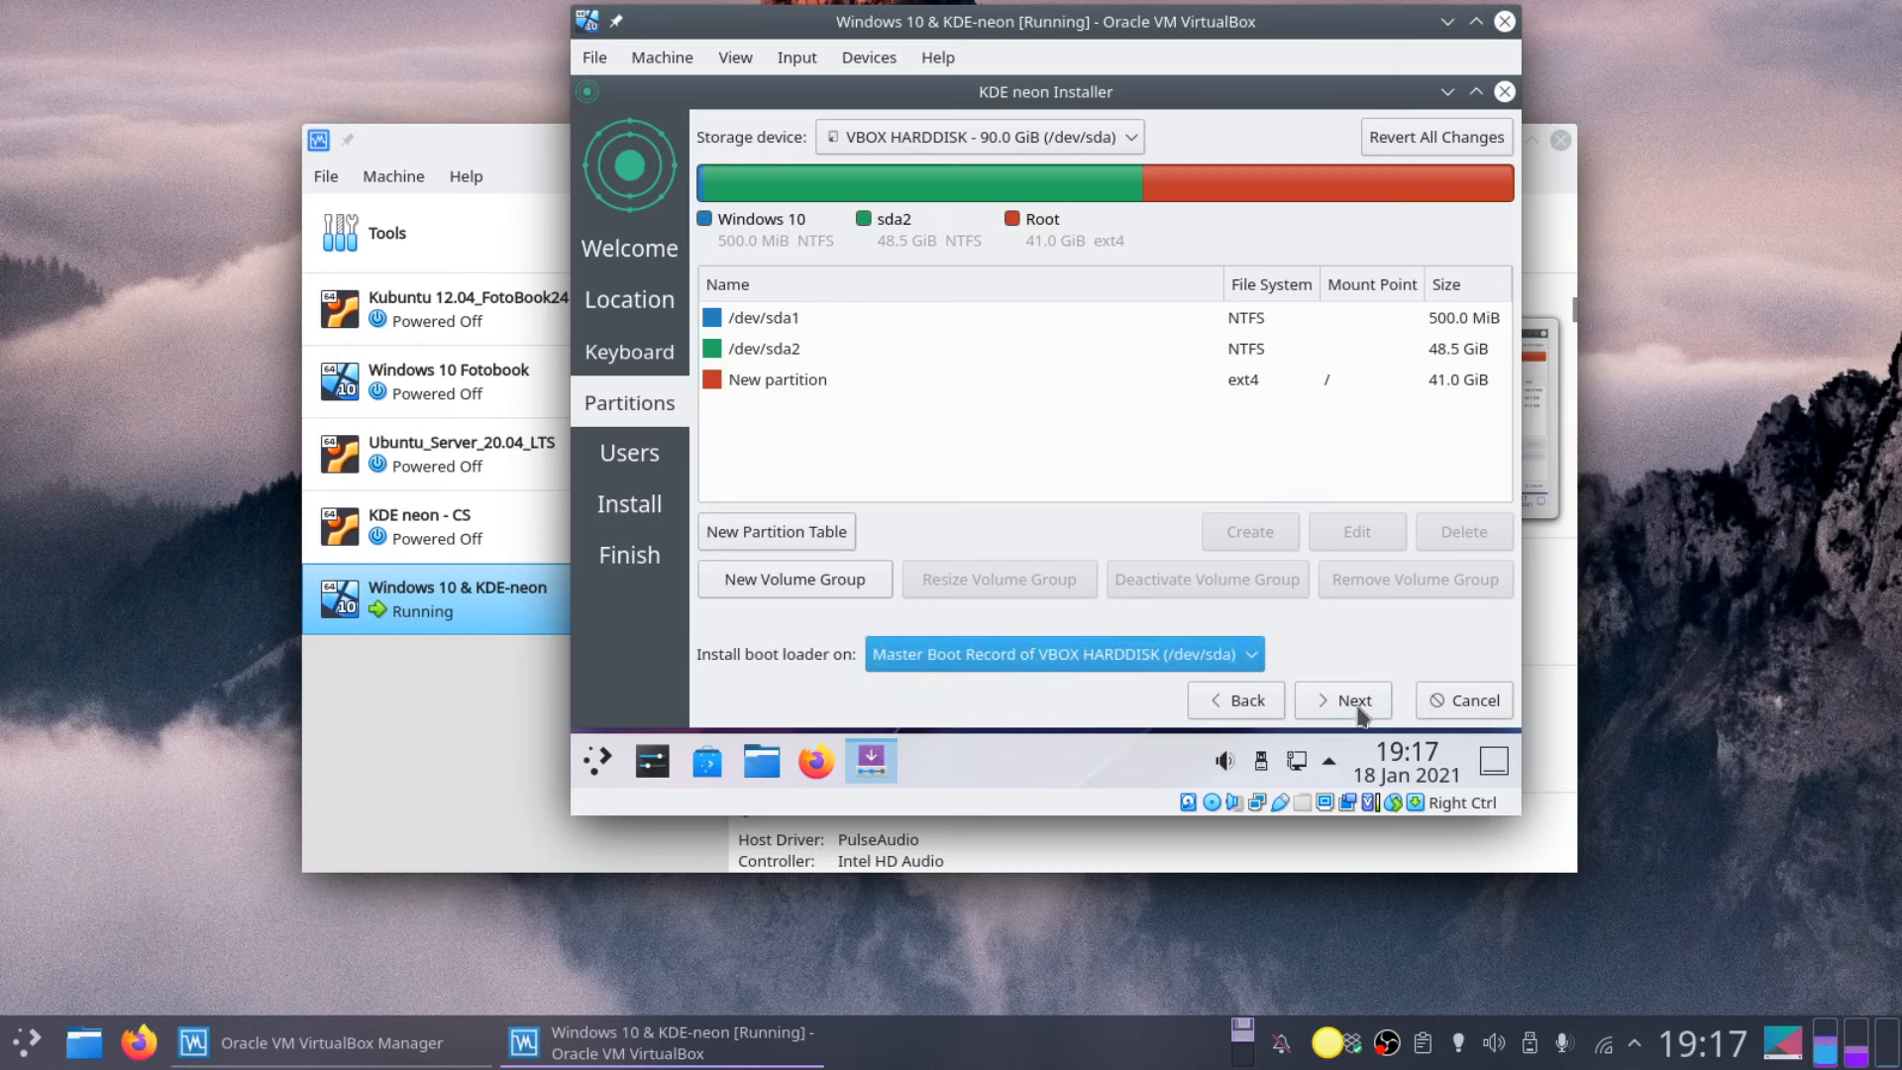
{"action": "left_click", "coordinate": [792, 385]}
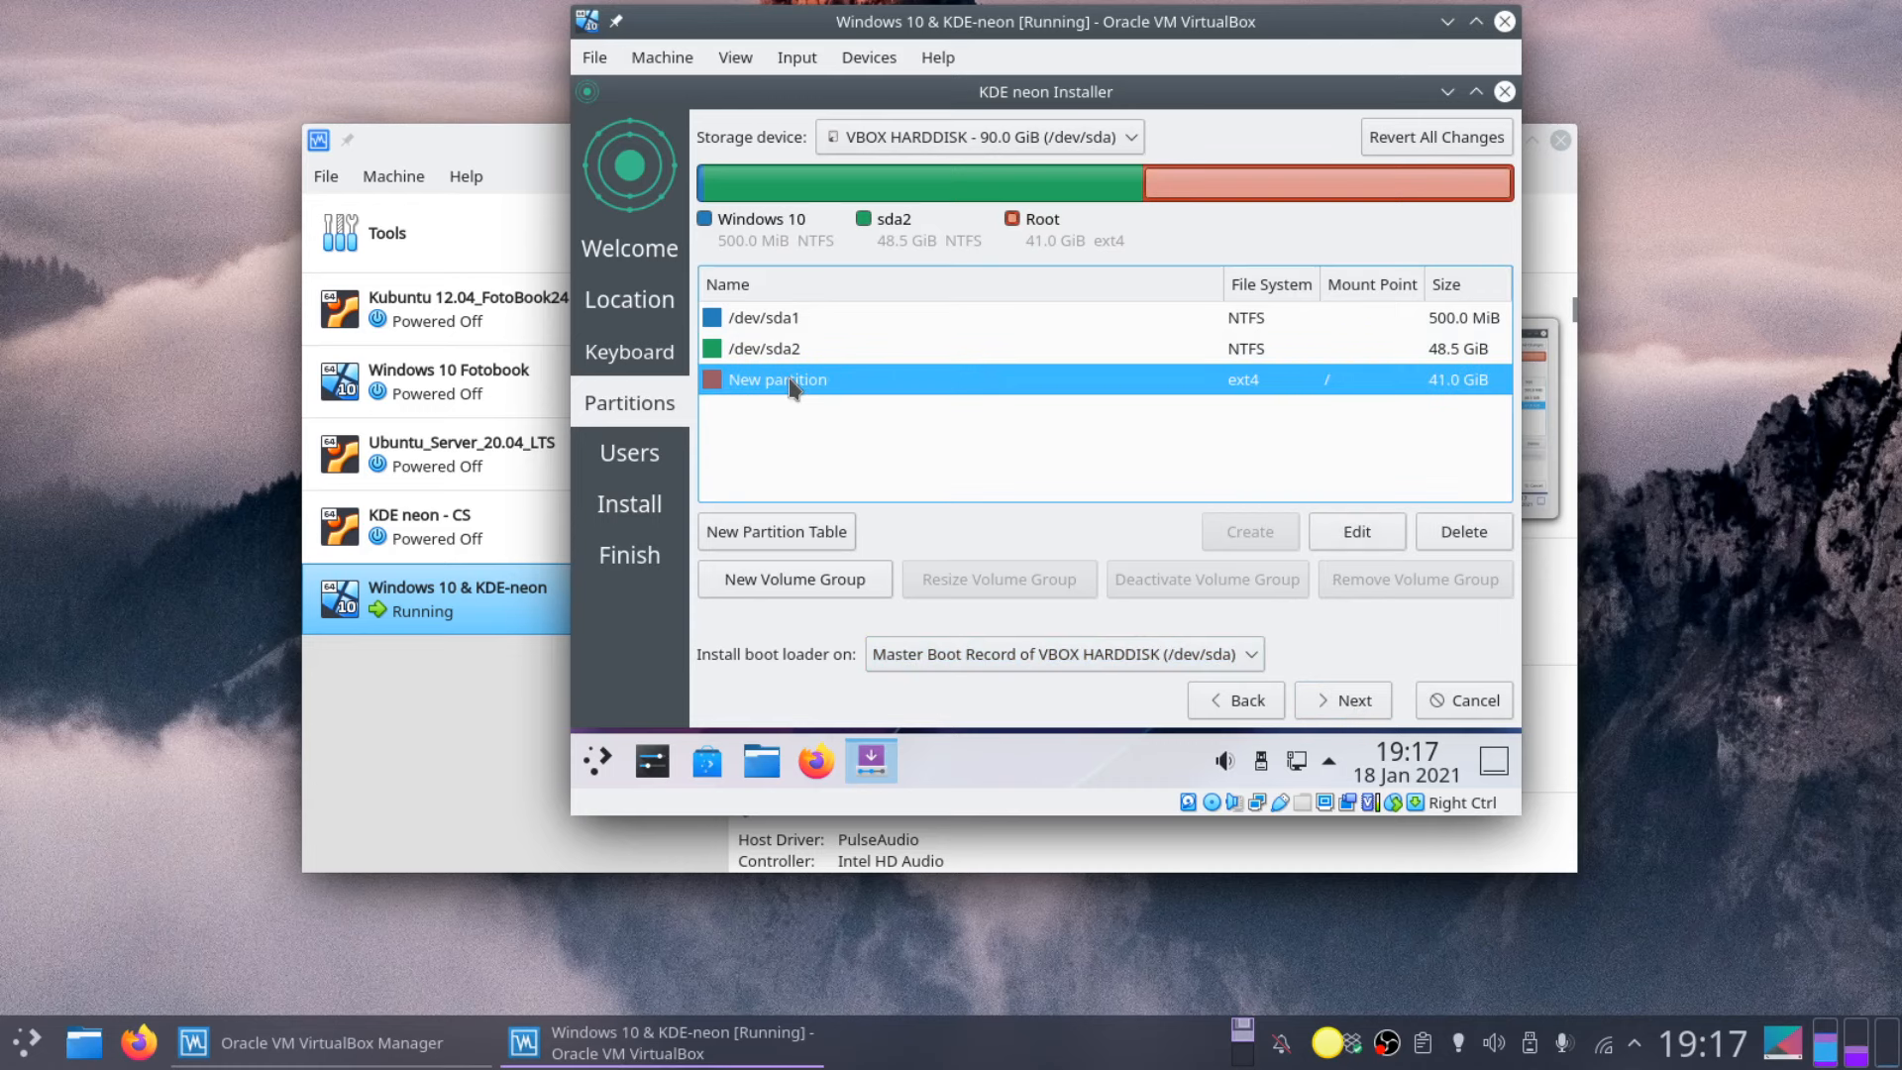
{"action": "left_click", "coordinate": [1358, 702]}
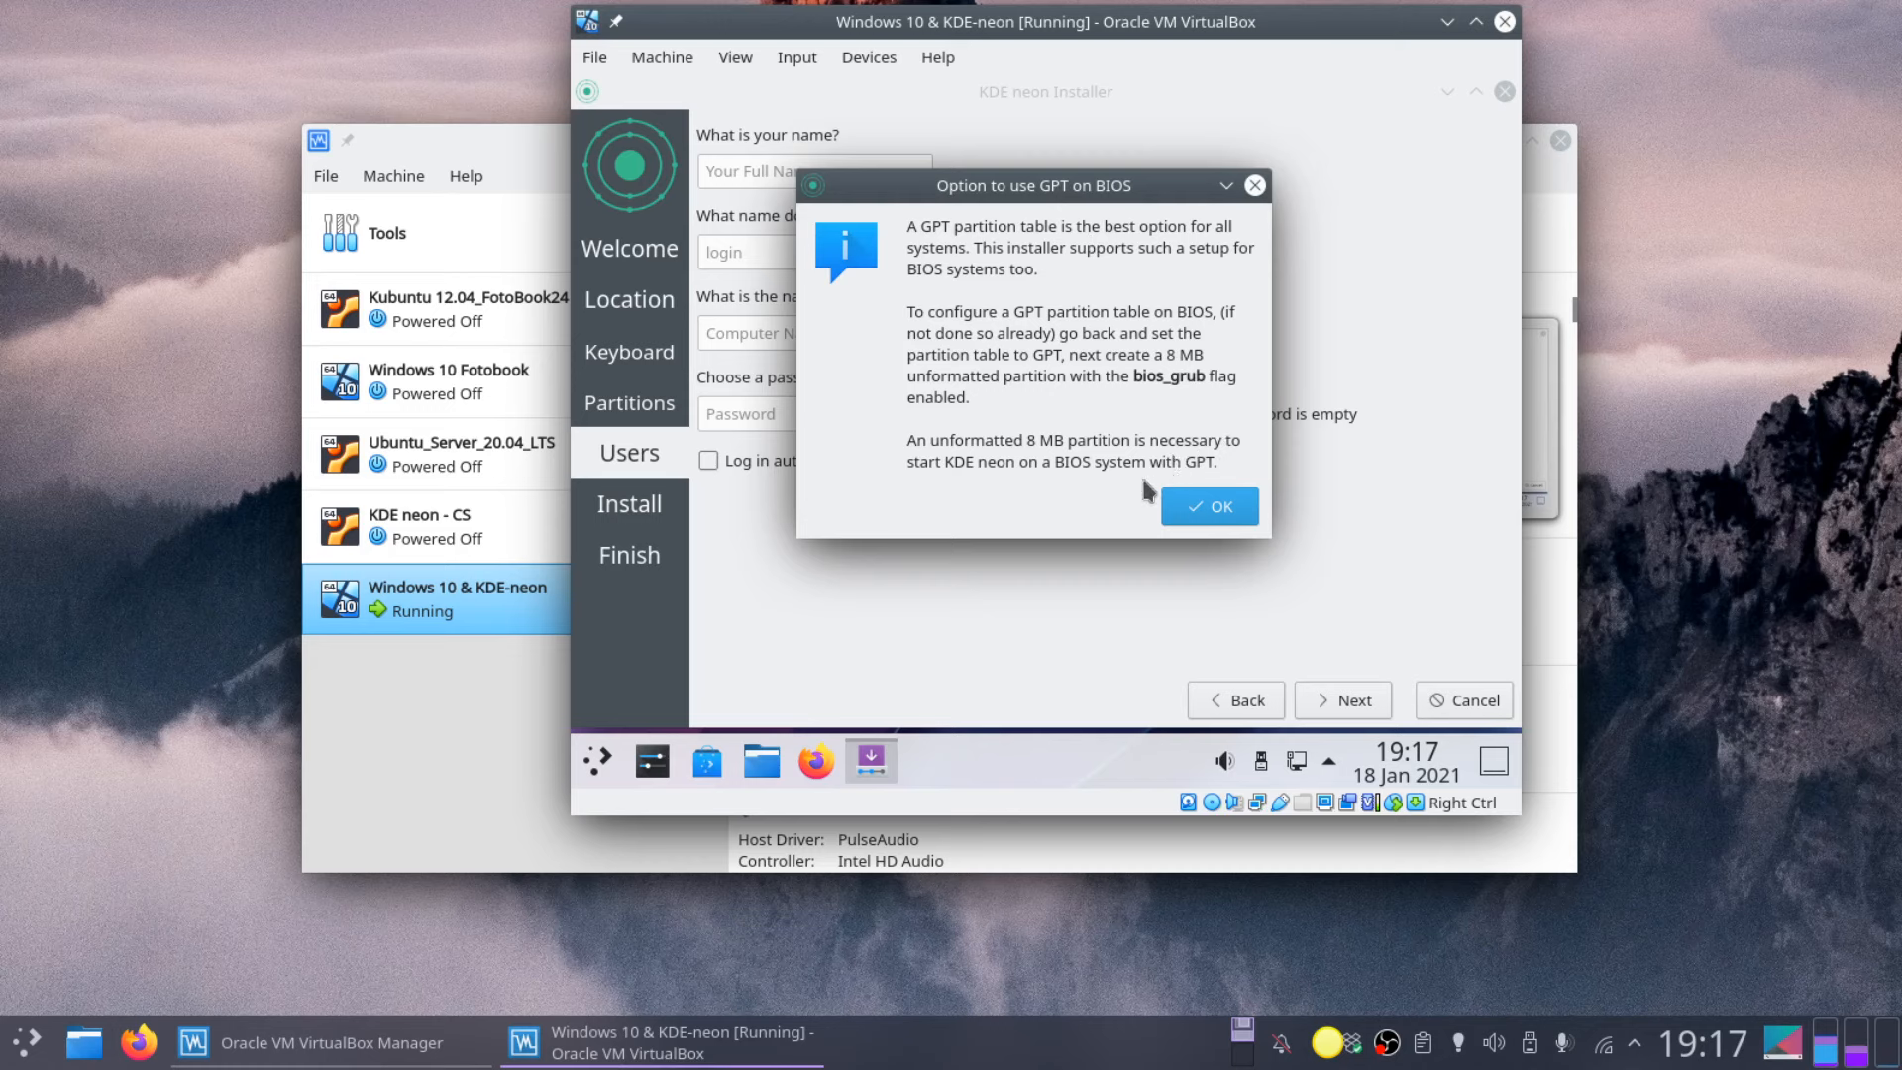
Step: Create the 'alumne' account with a confirmed password and automatic login, then start installing
{"action": "left_click", "coordinate": [1201, 509]}
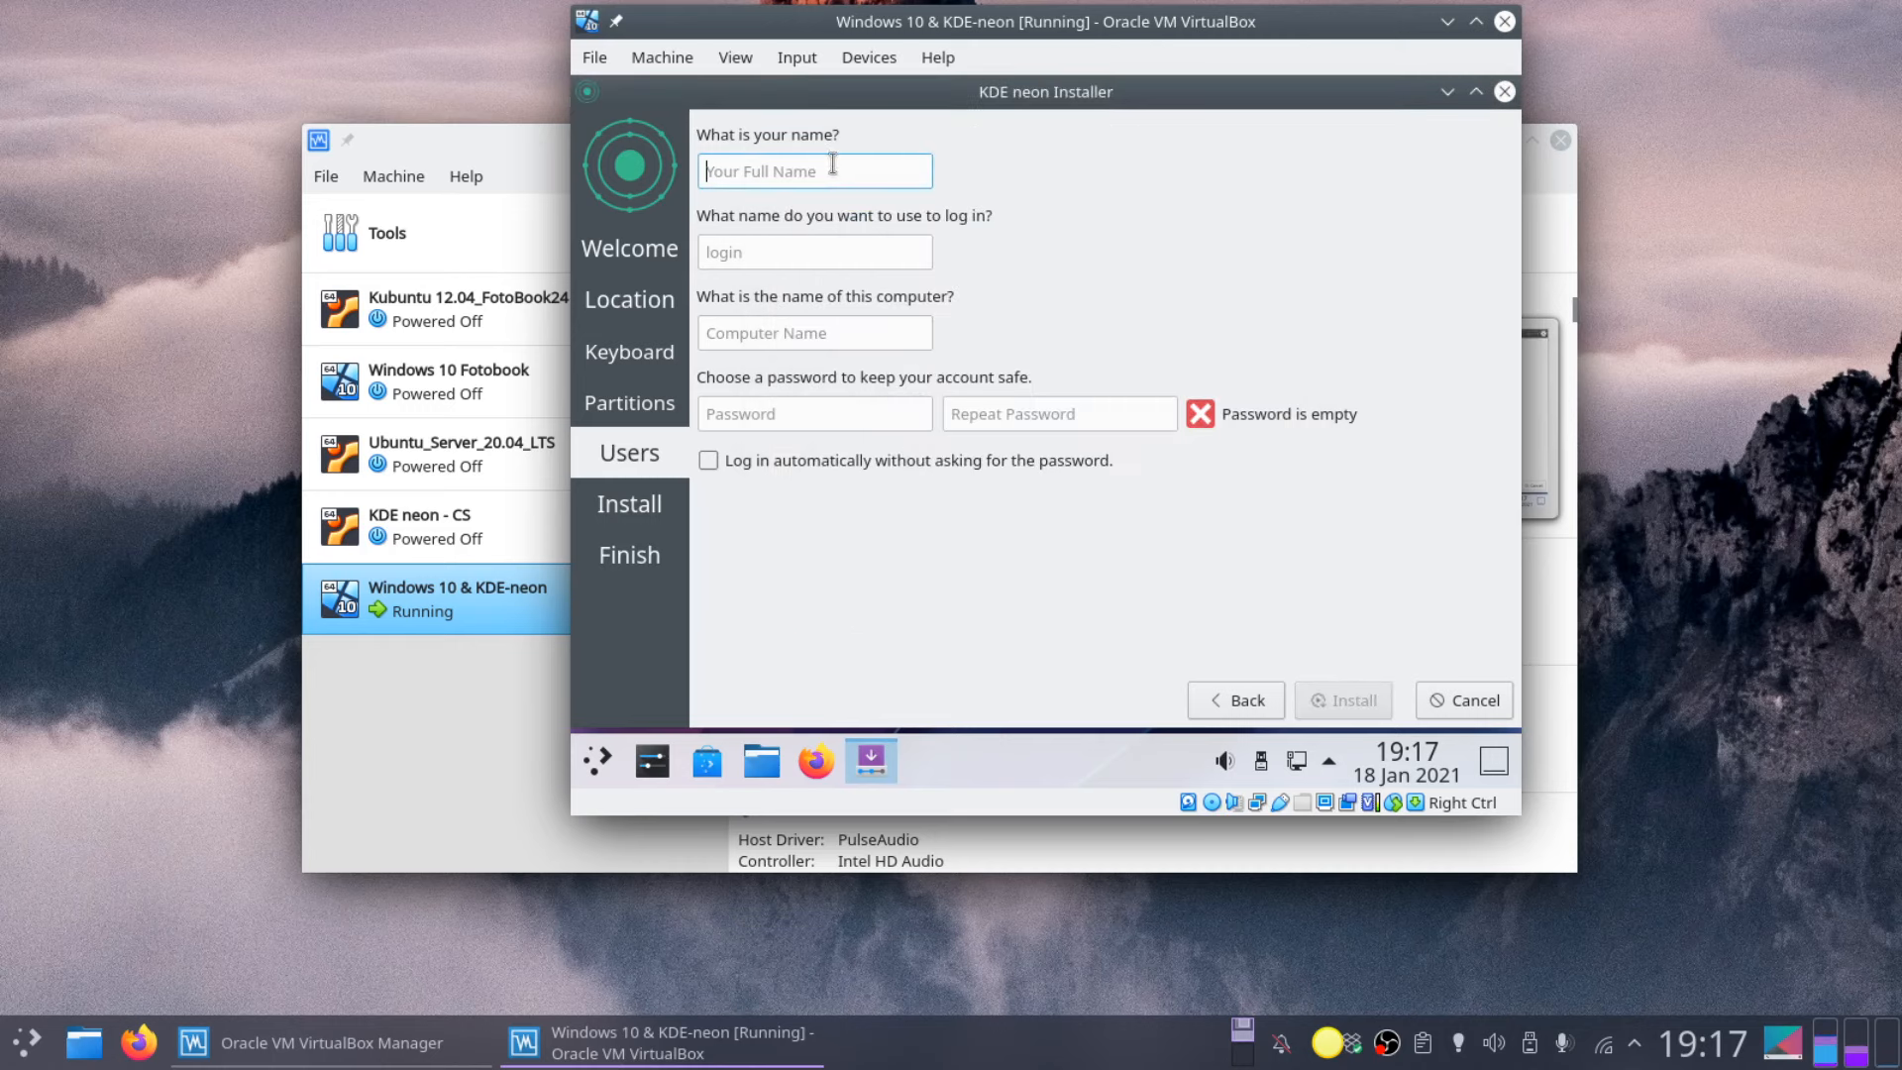
{"action": "type", "text": "a"}
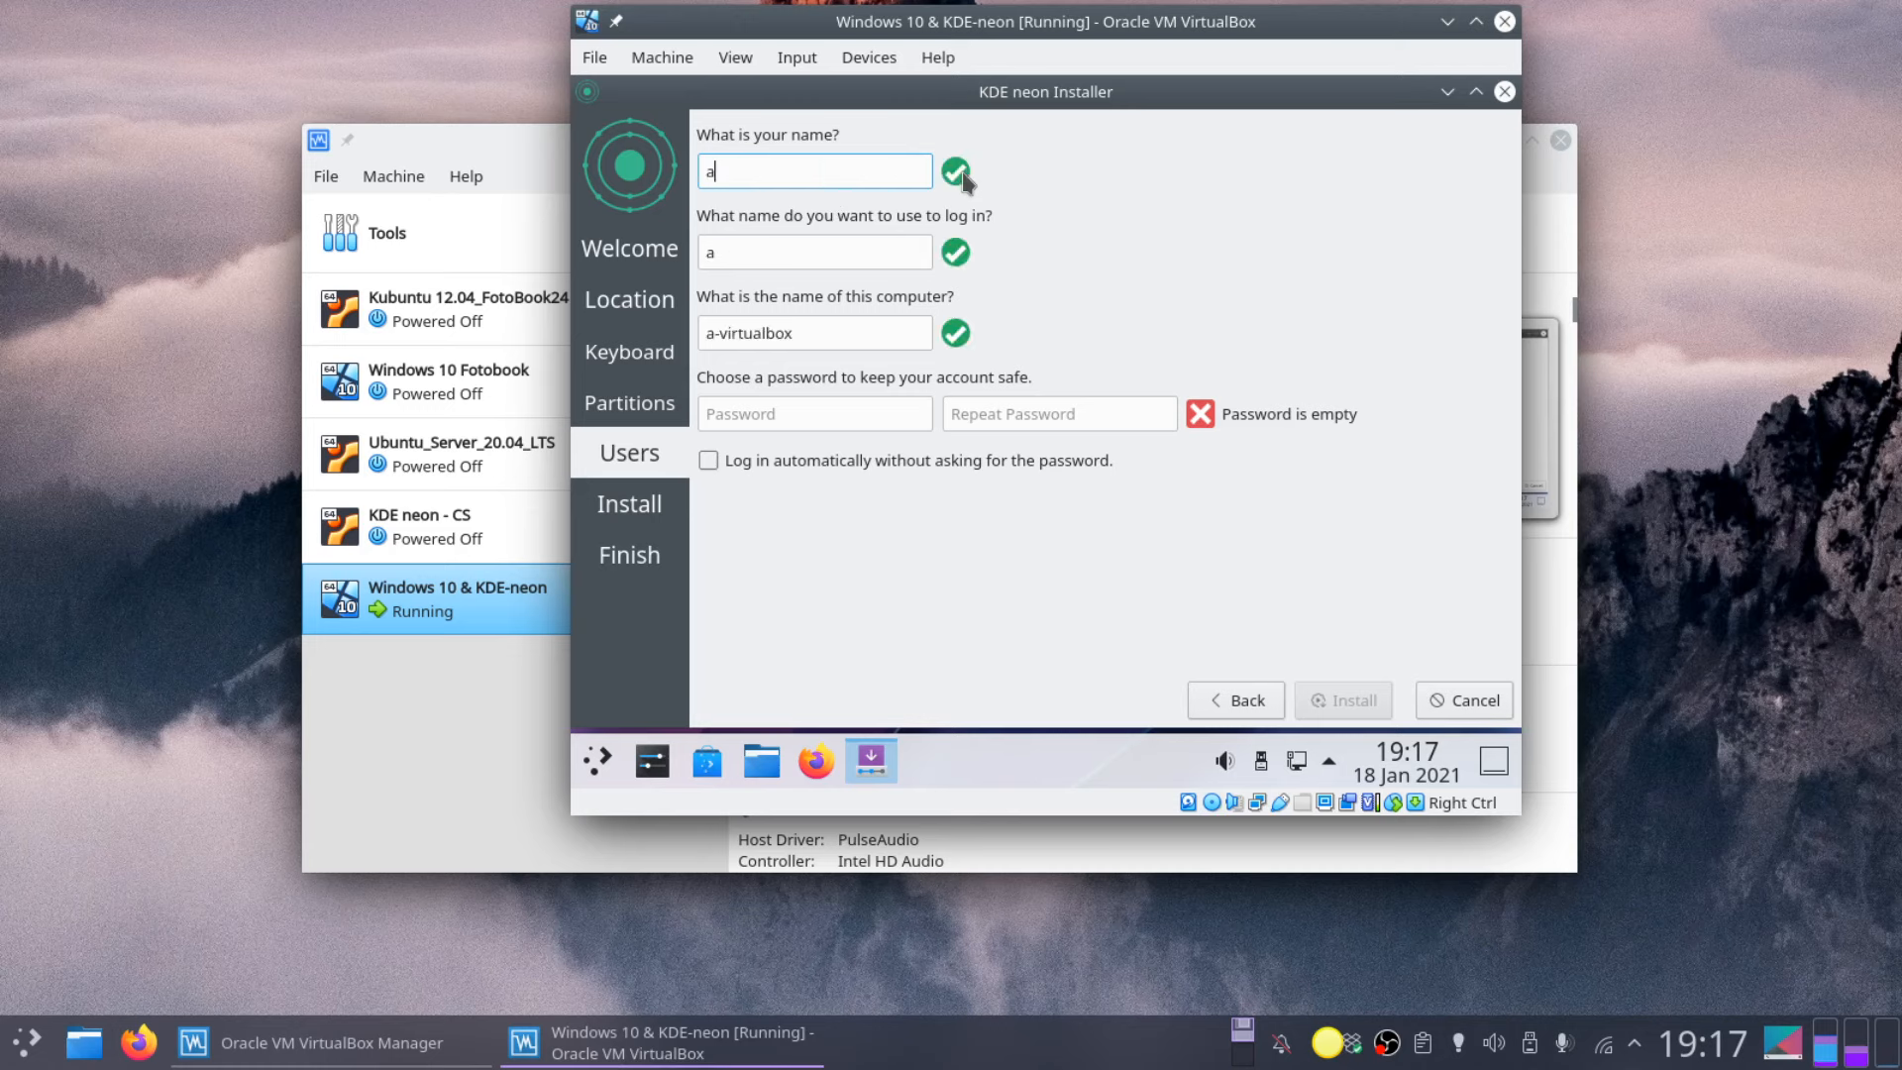
{"action": "type", "text": "lumne"}
{"action": "key", "text": "Tab"}
{"action": "key", "text": "Tab"}
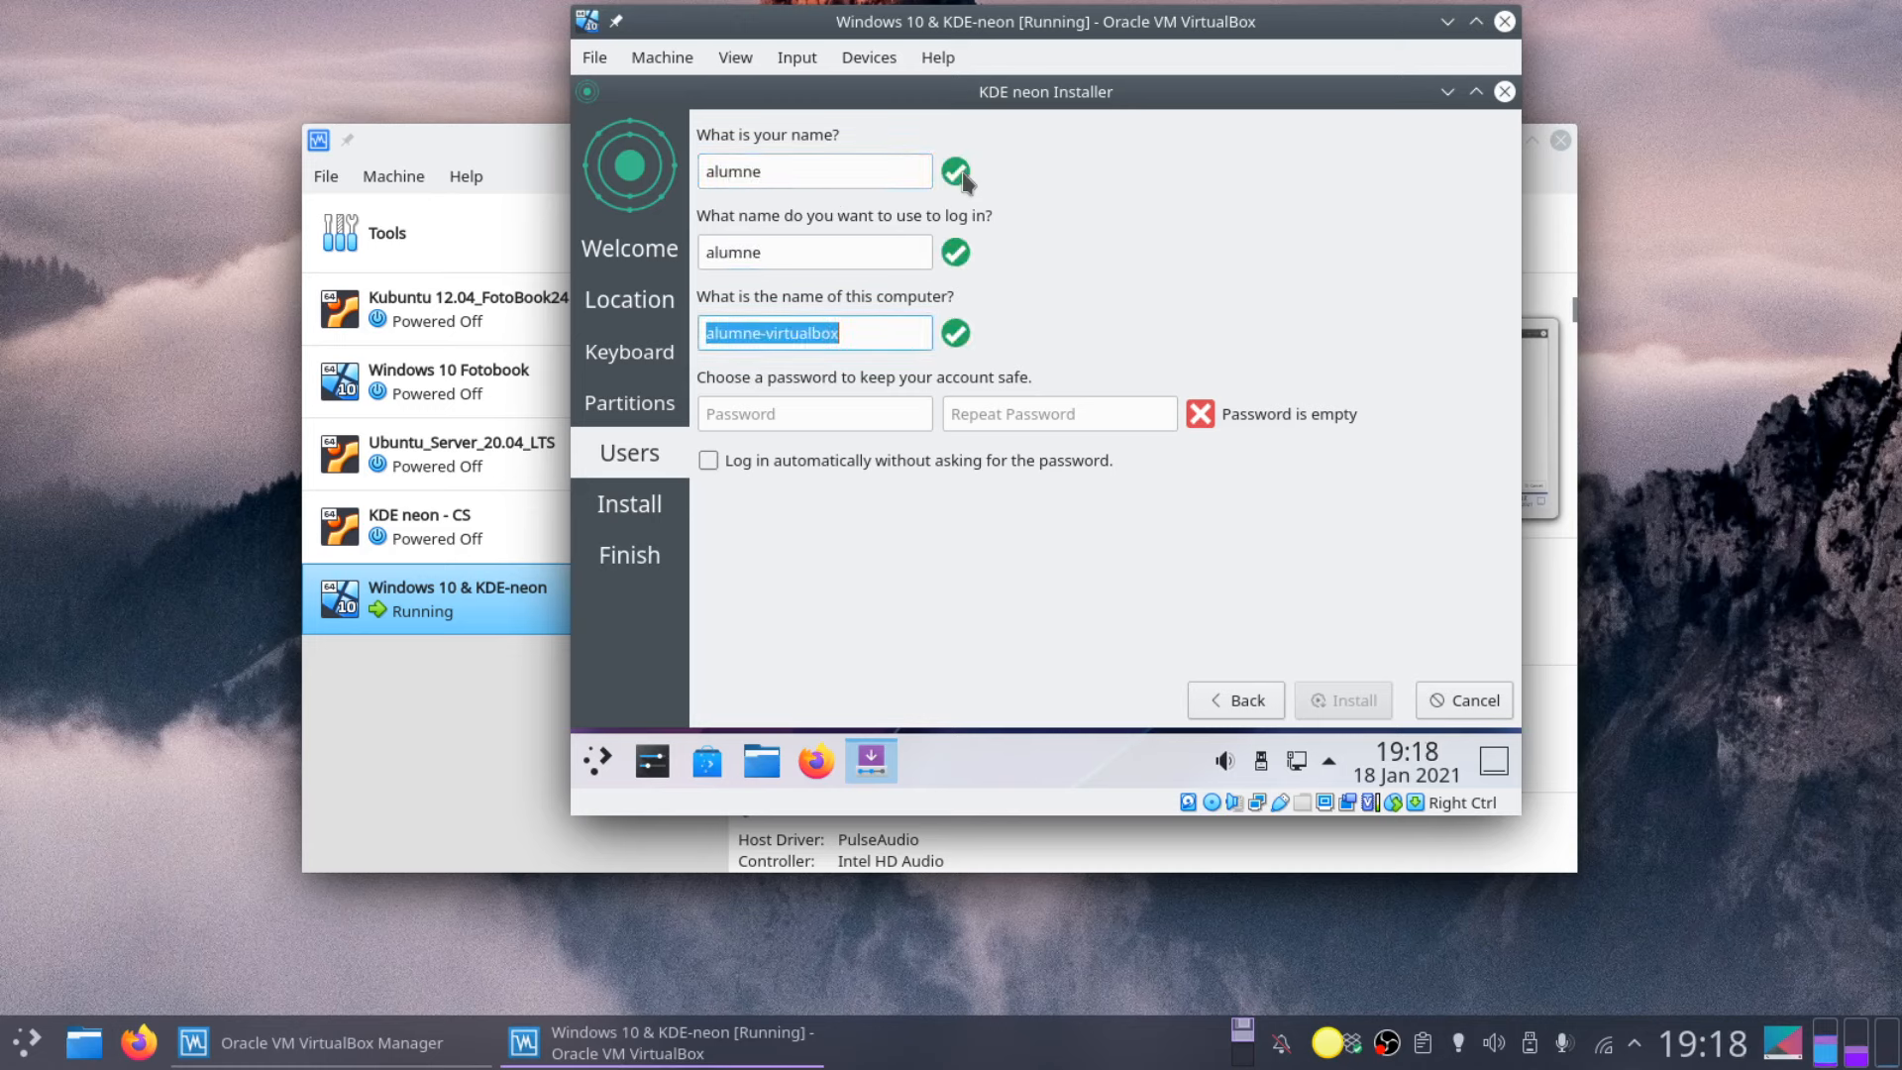
{"action": "key", "text": "Tab"}
{"action": "type", "text": "••••••"}
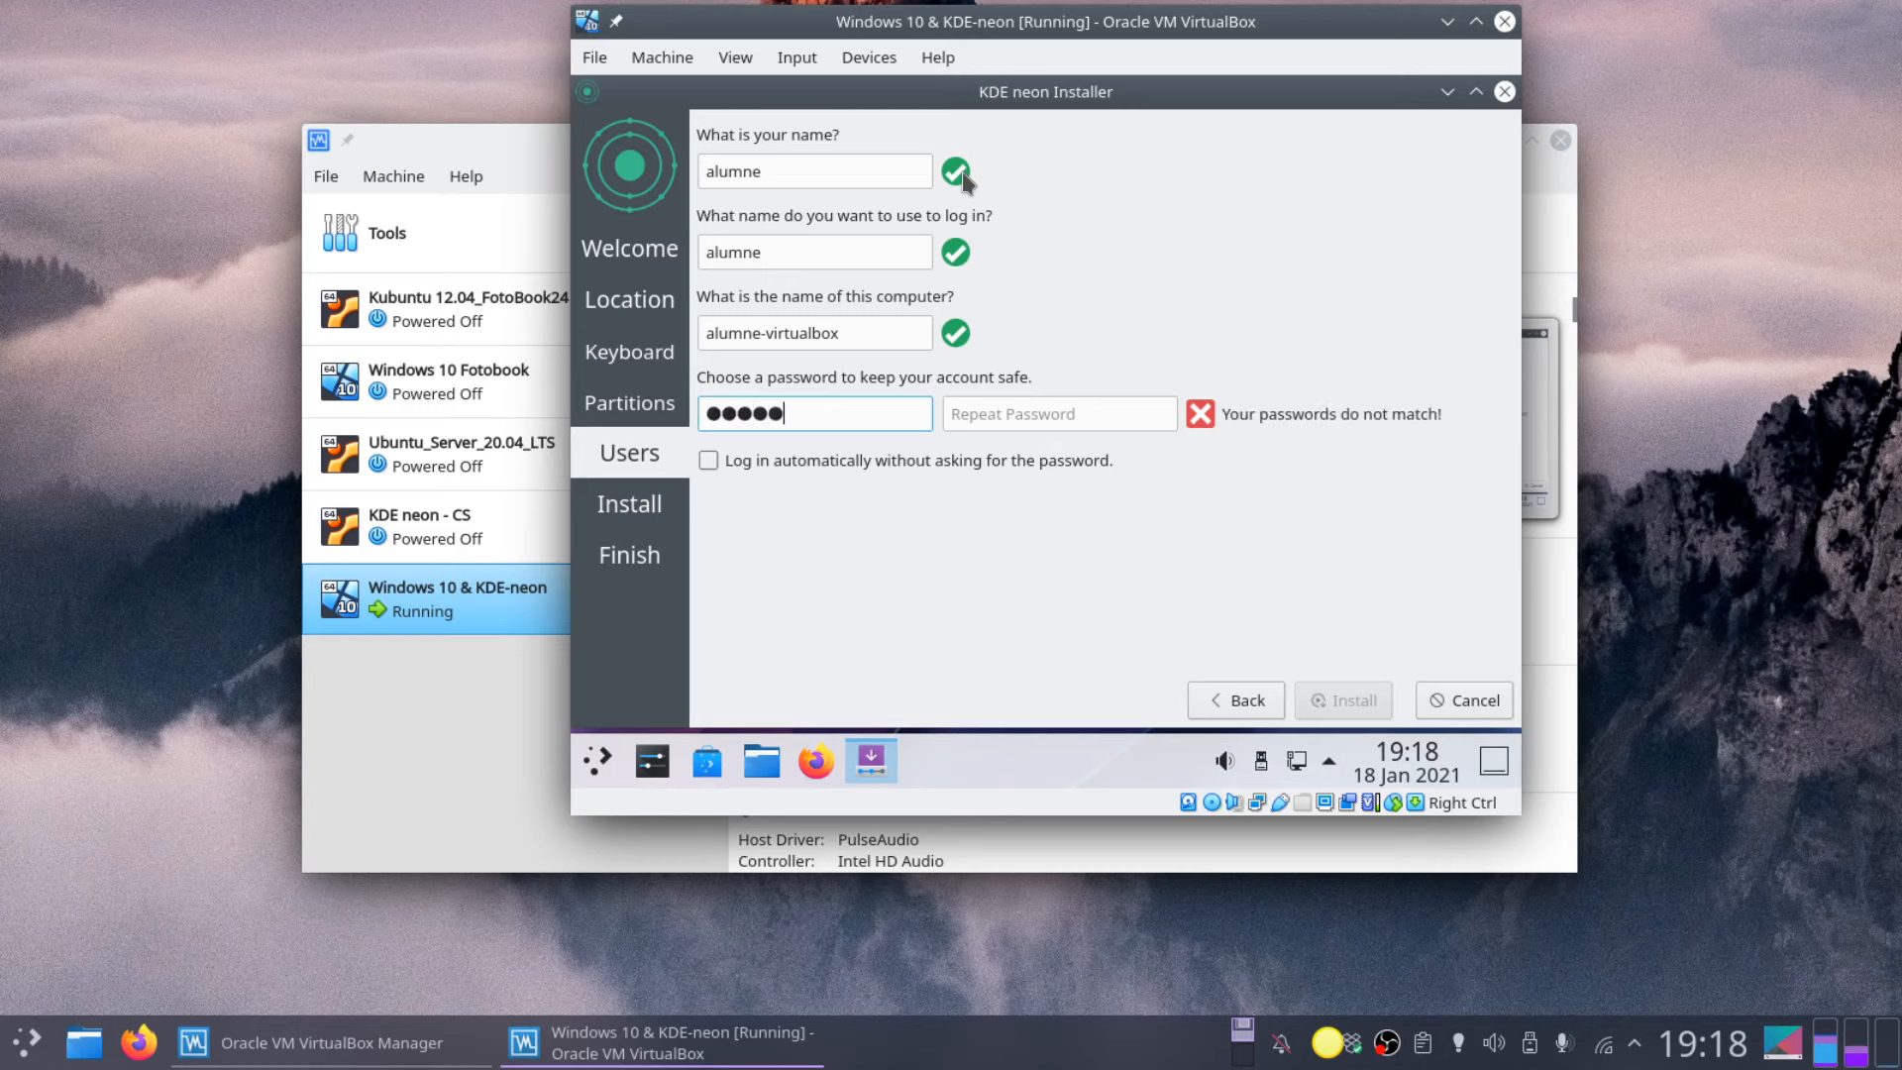
{"action": "key", "text": "Tab"}
{"action": "type", "text": "••••••"}
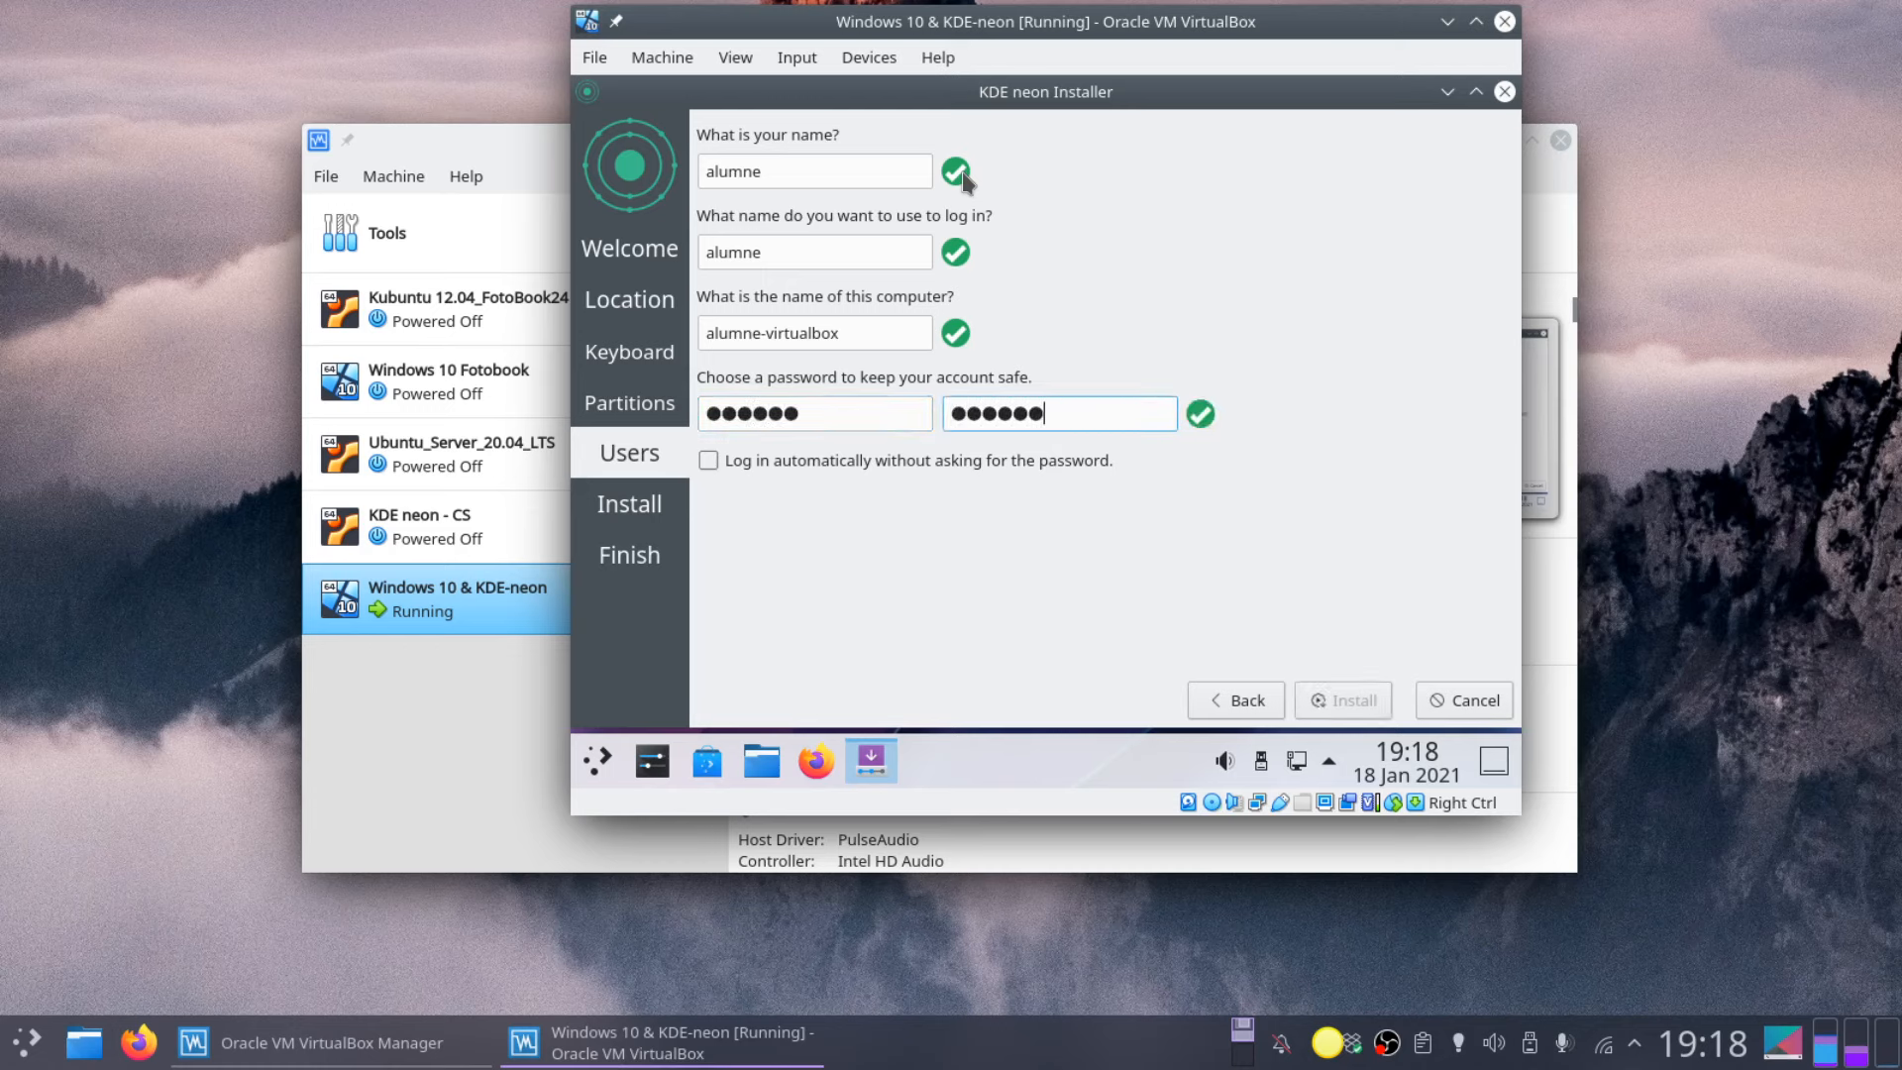
{"action": "left_click", "coordinate": [709, 453]}
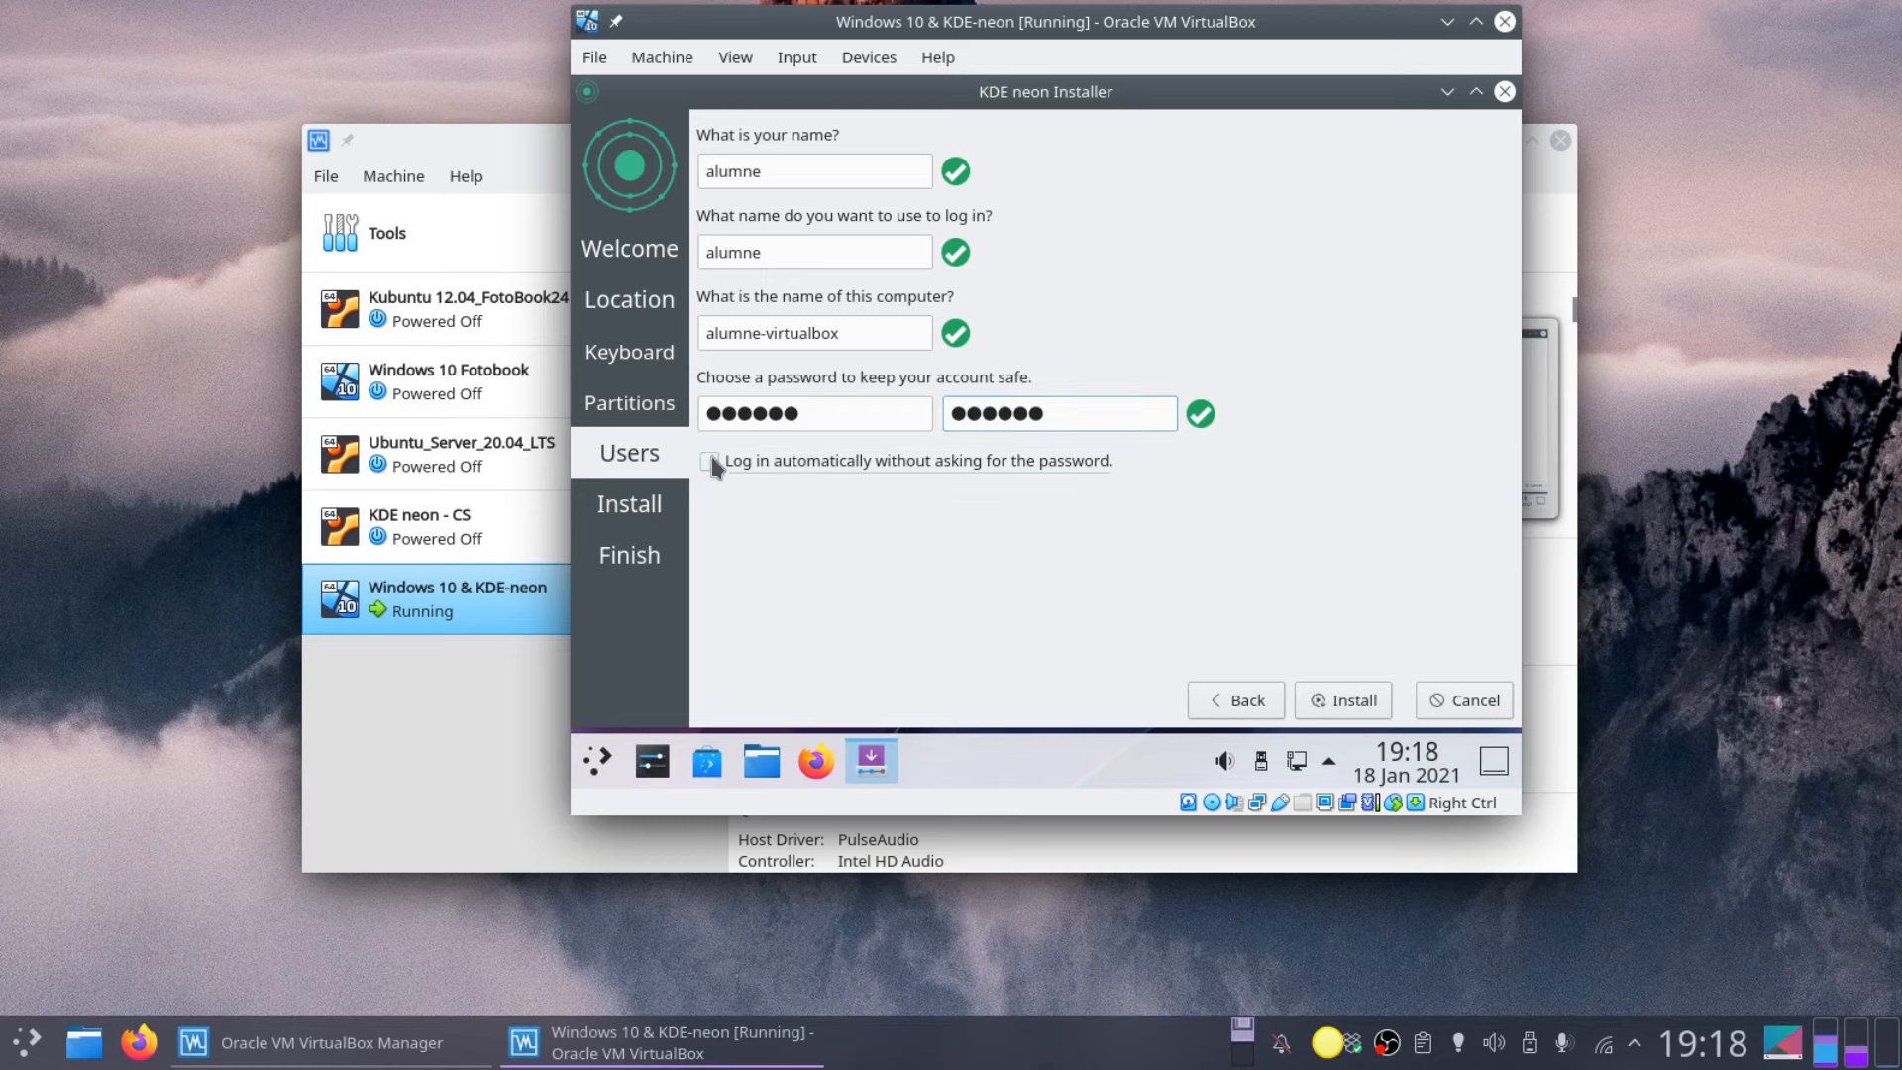
{"action": "left_click", "coordinate": [1355, 699]}
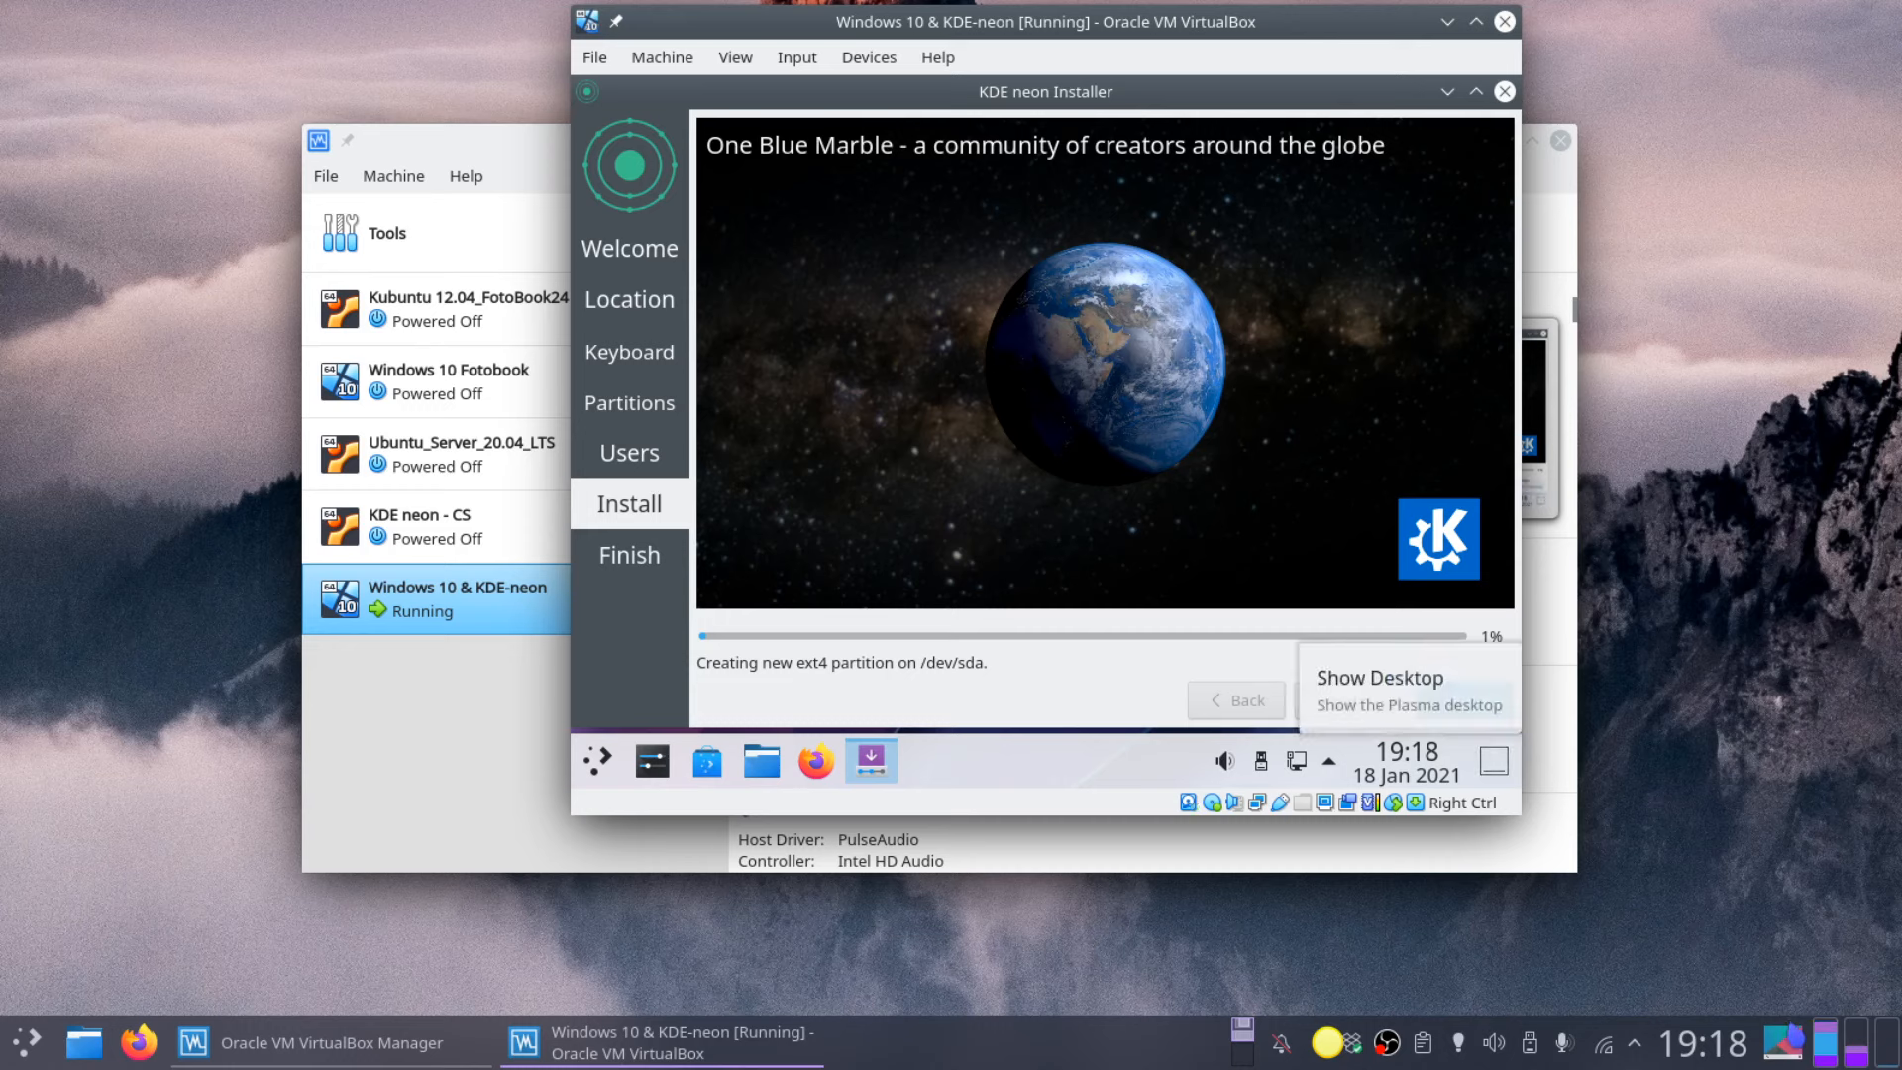
Step: Close the VirtualBox Manager and finish the installer so the VM restarts
{"action": "left_click", "coordinate": [1560, 139]}
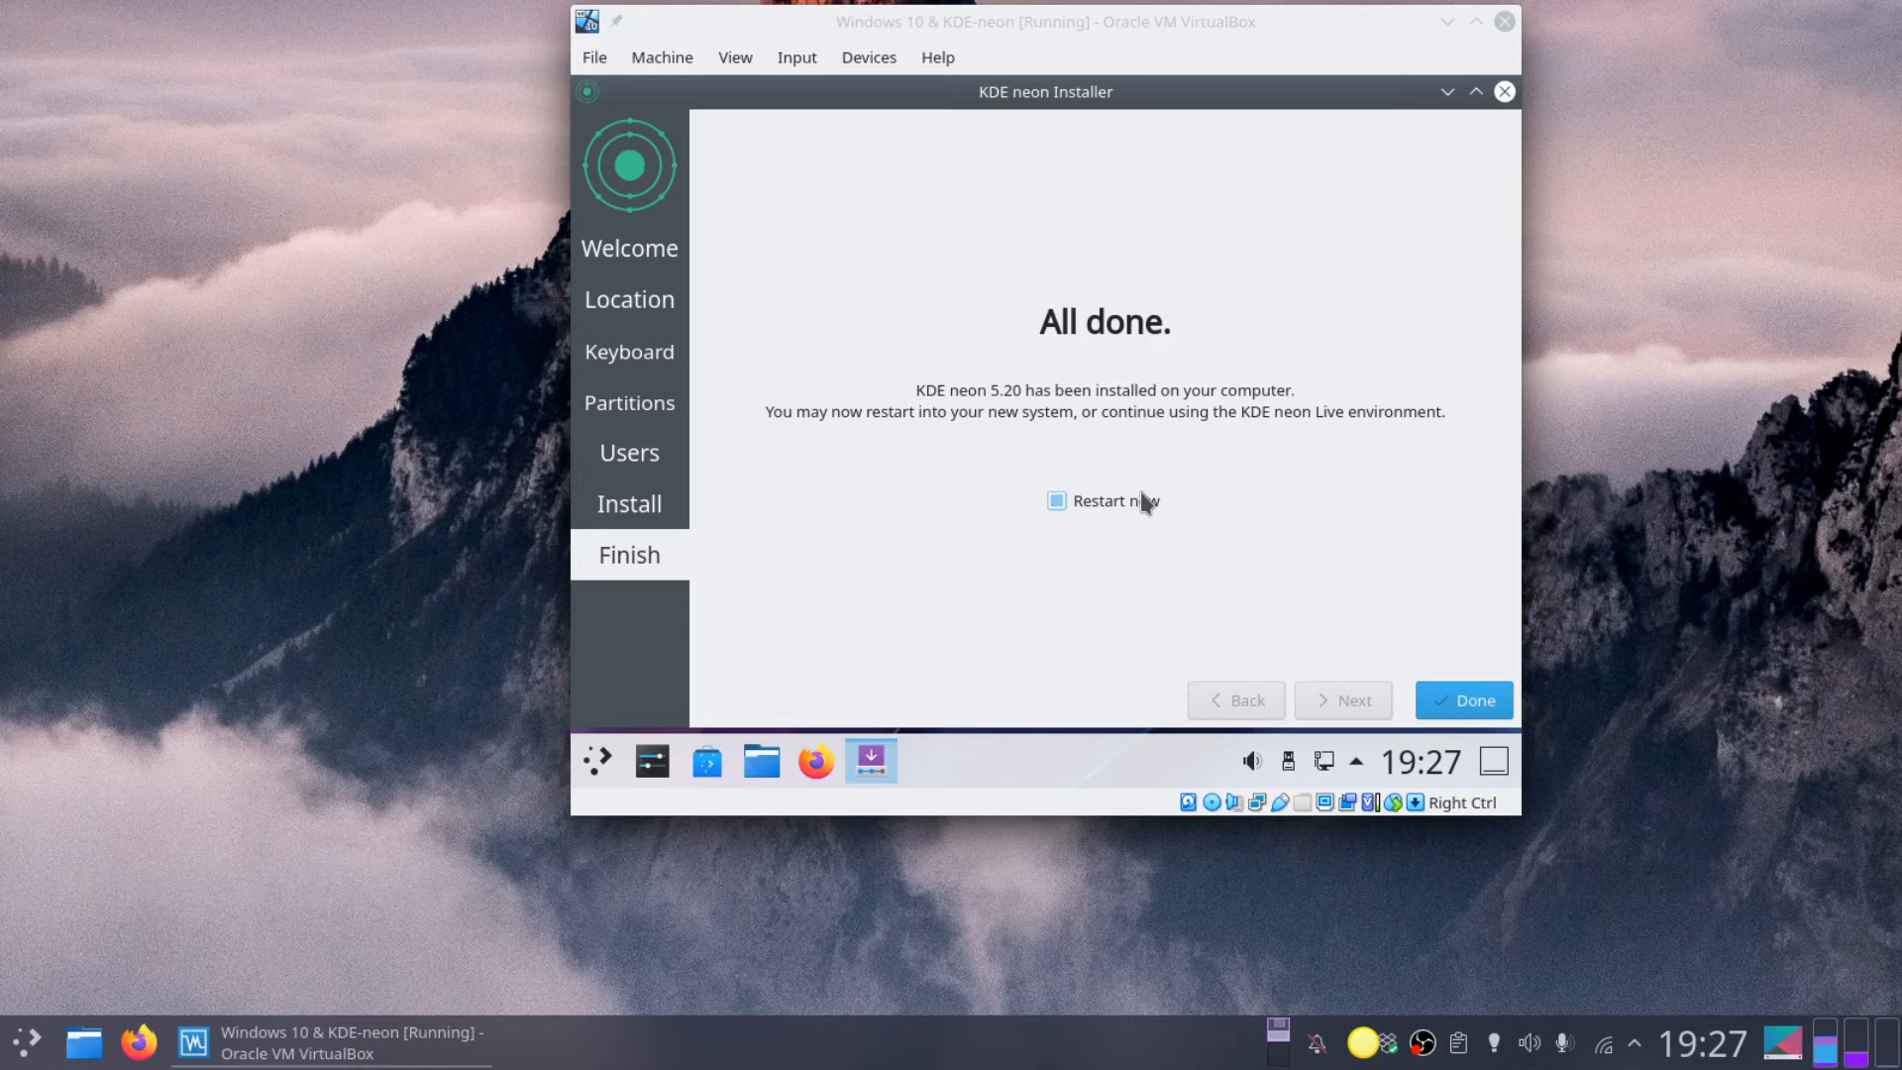
{"action": "left_click", "coordinate": [1442, 698]}
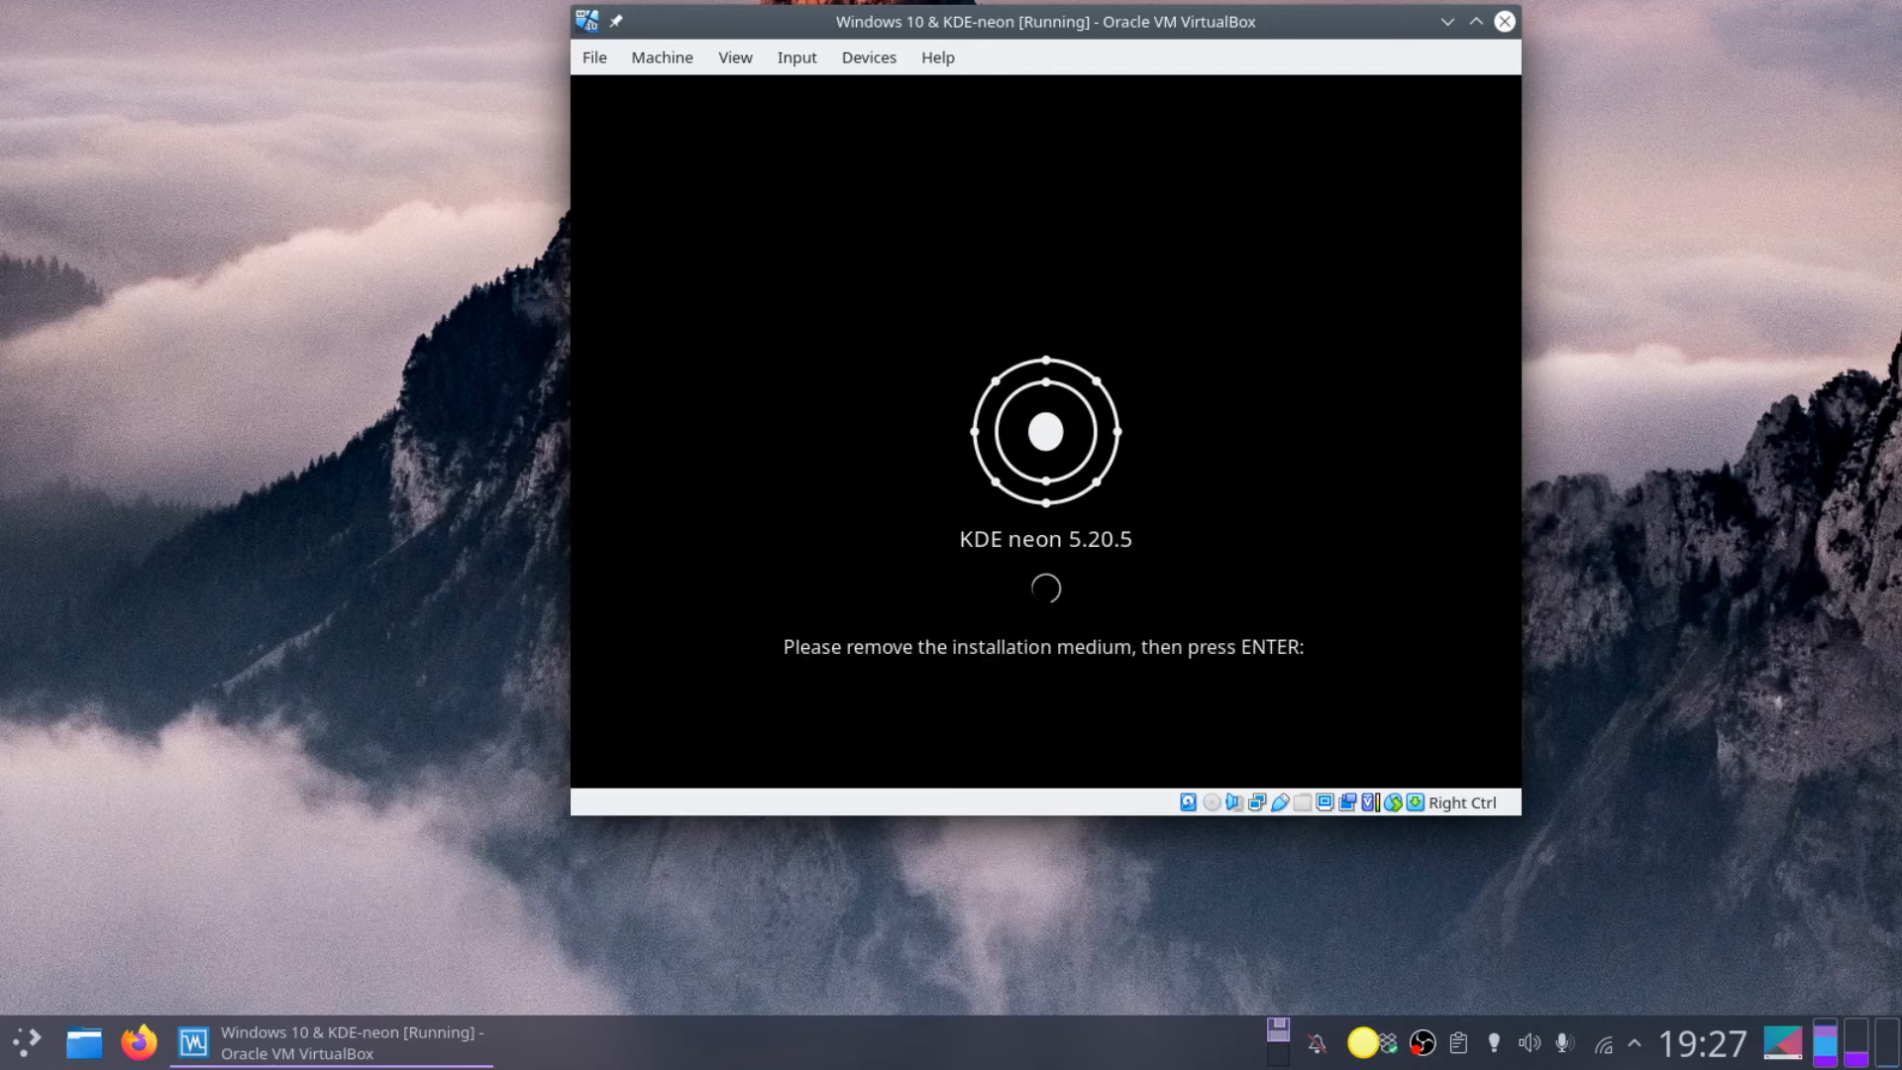
Step: Reboot past the remove-medium prompt, review the GRUB entries, and boot Neon GNU/Linux
{"action": "key", "text": "Return"}
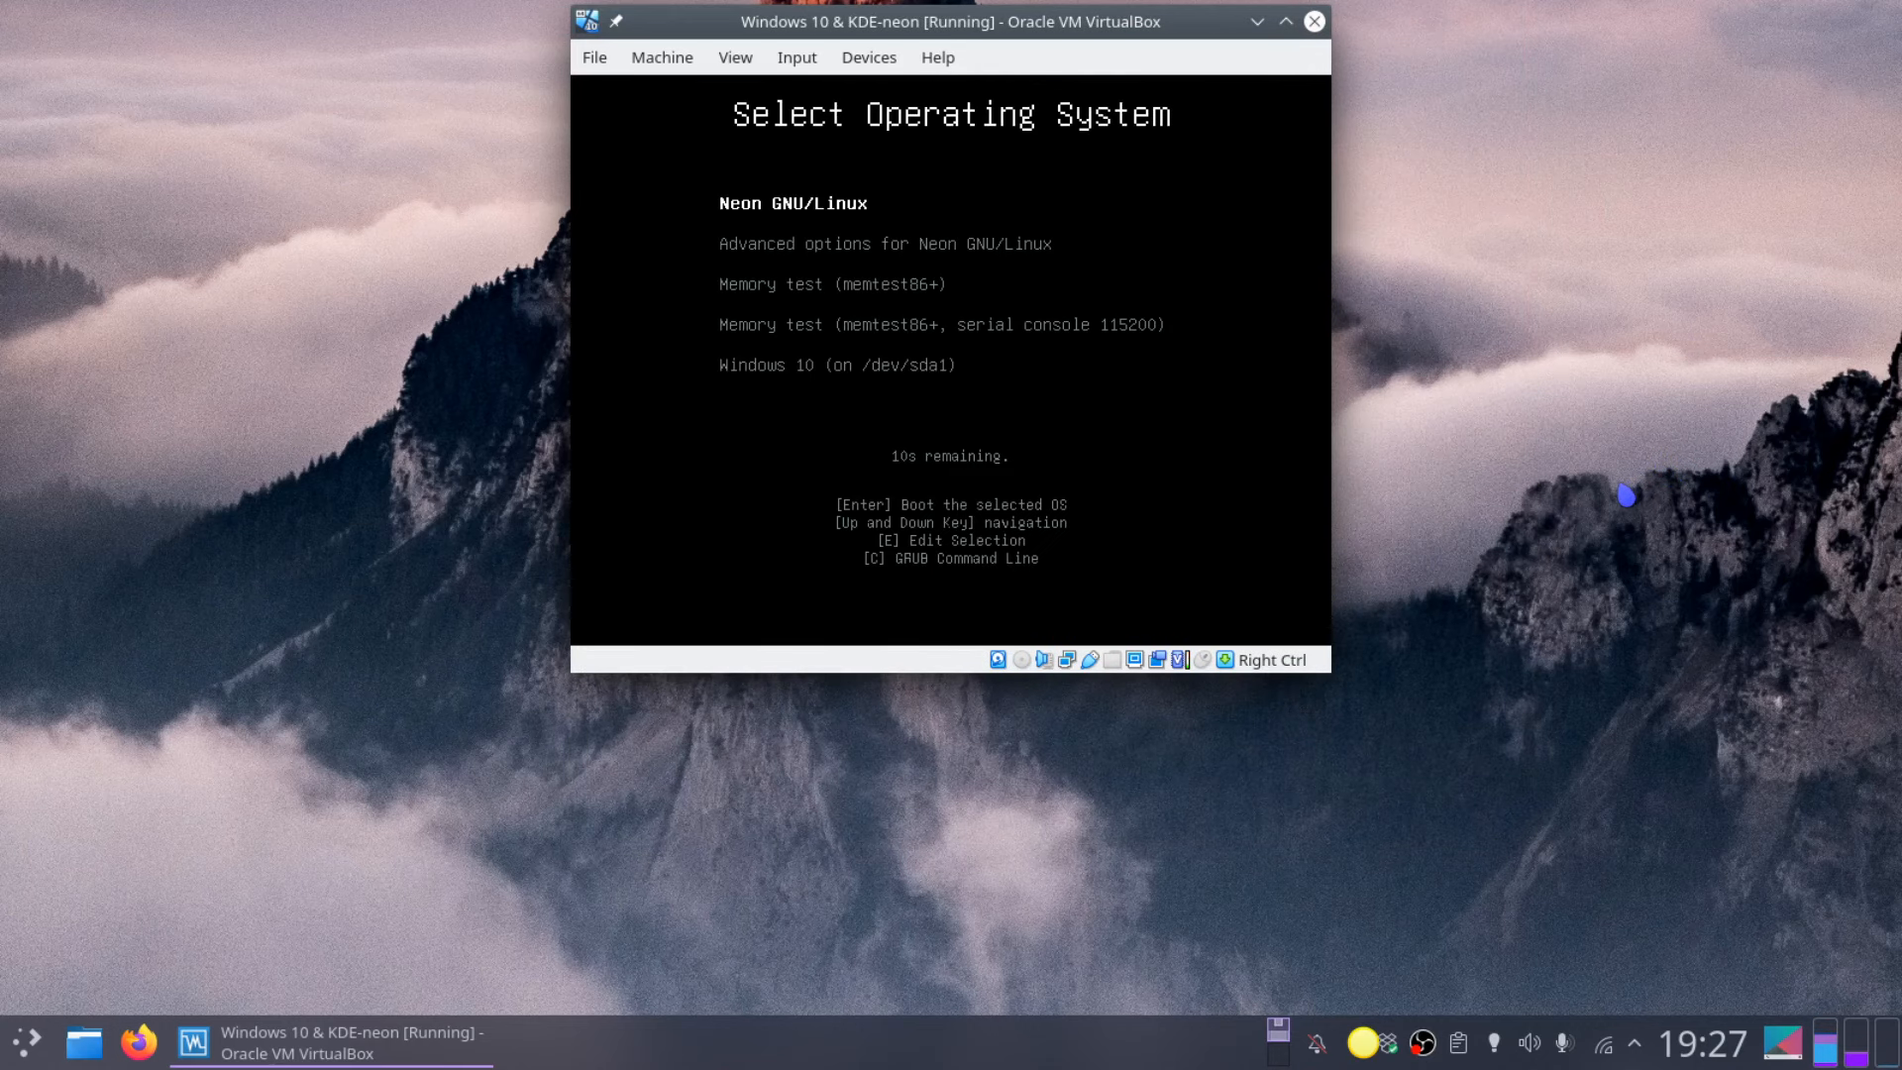
{"action": "key", "text": "Down"}
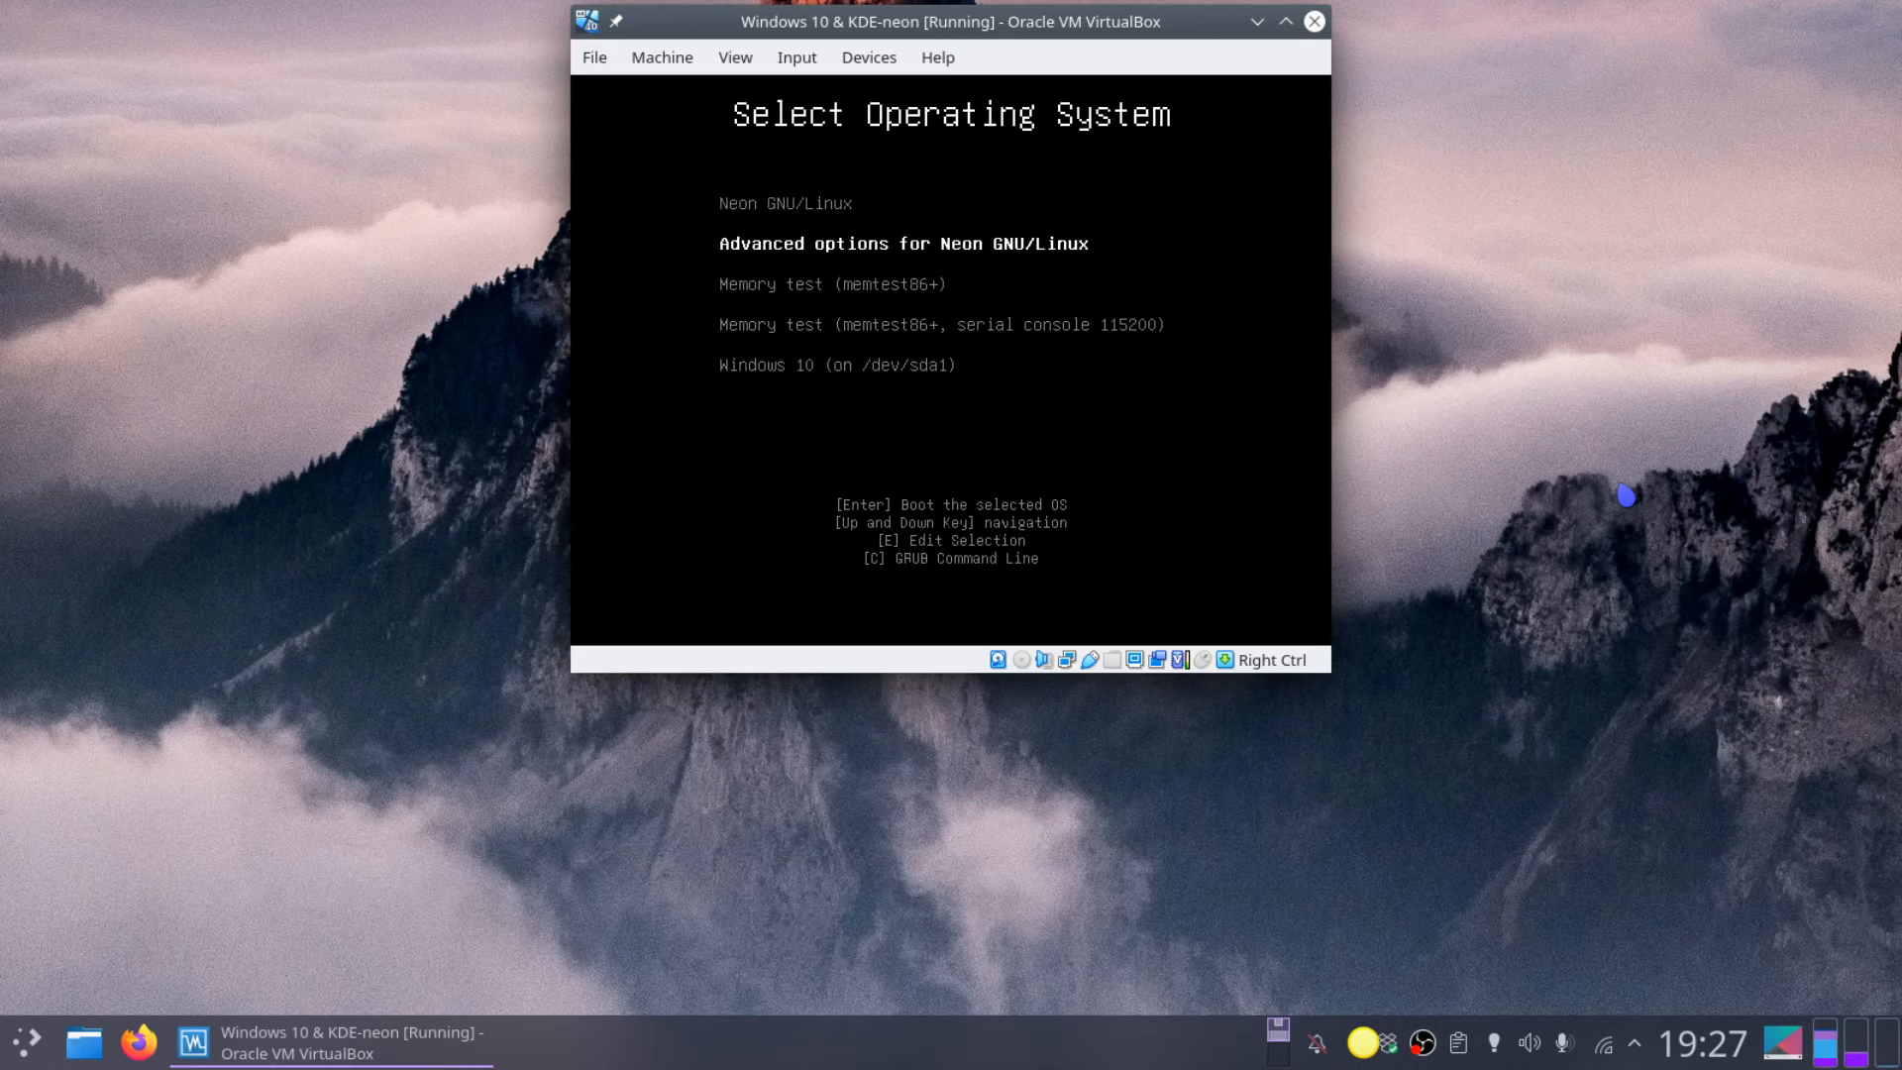
{"action": "key", "text": "Up"}
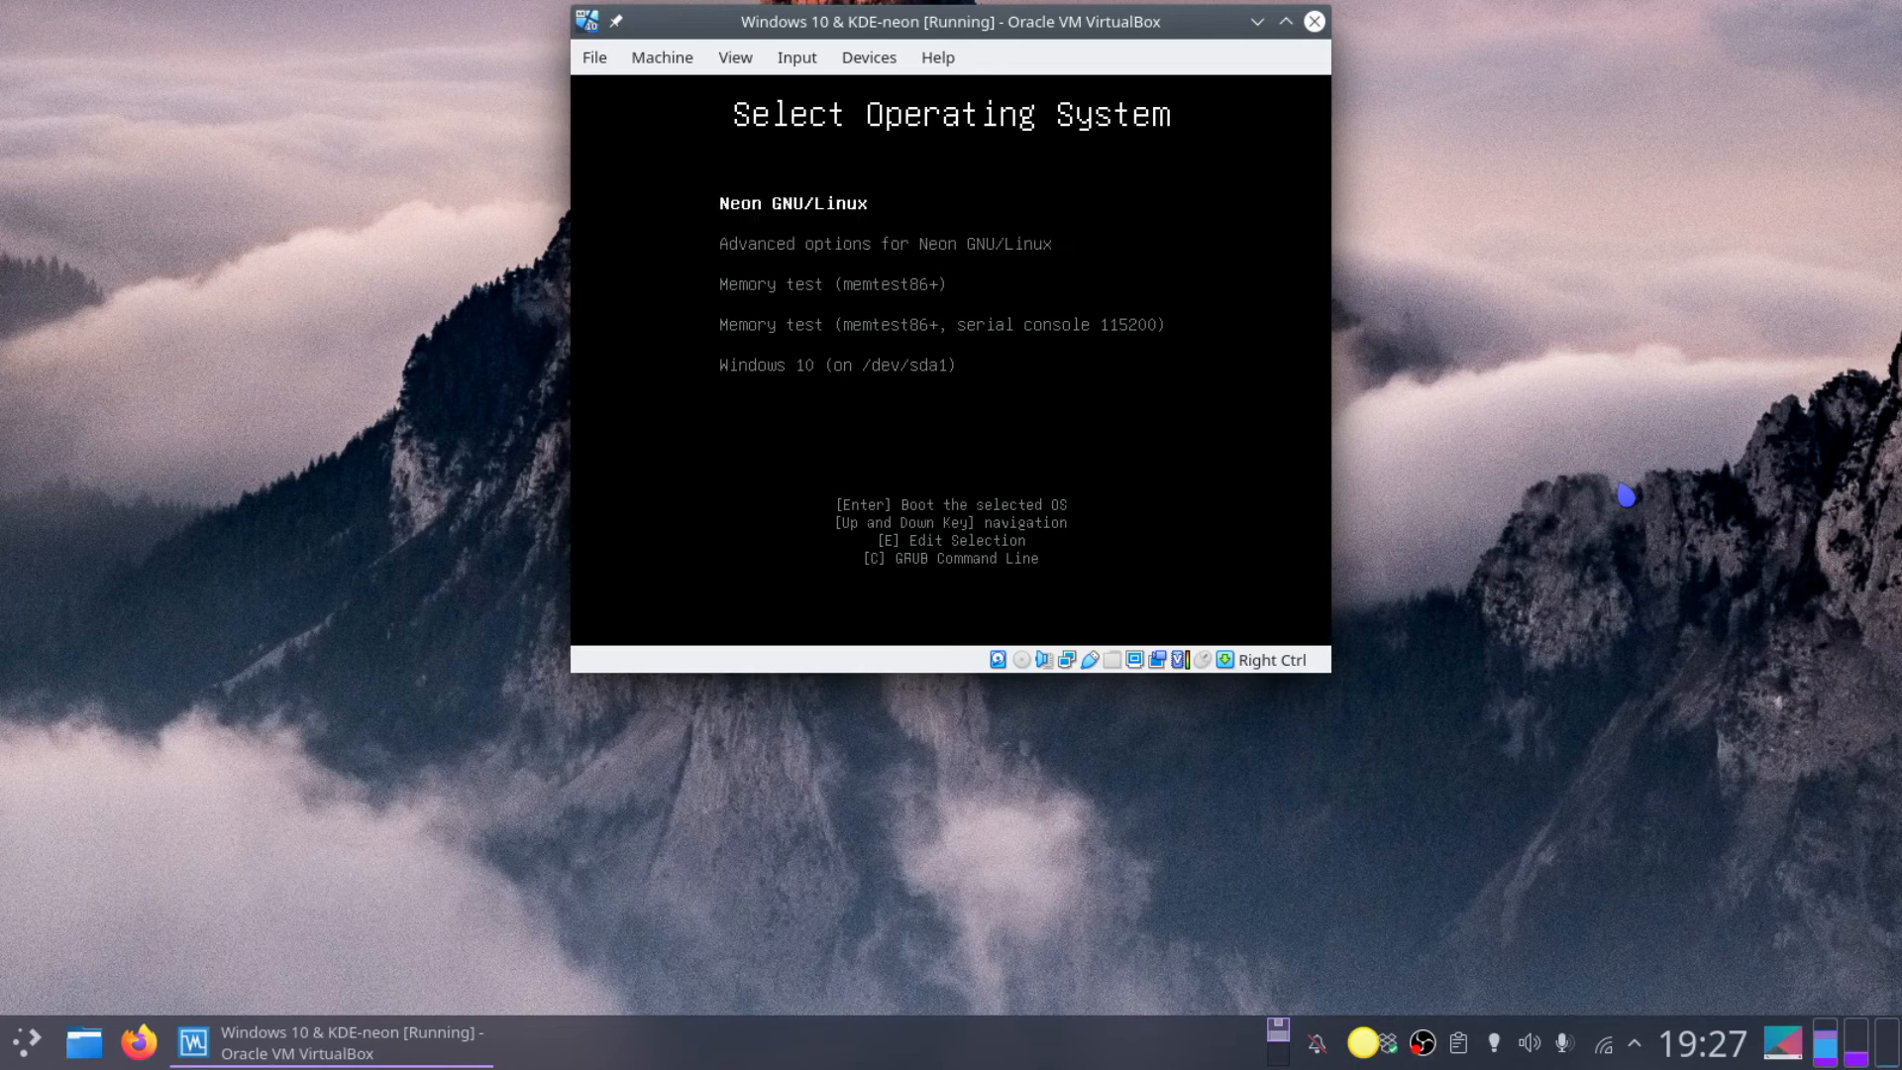
{"action": "key", "text": "Down"}
{"action": "key", "text": "Down"}
{"action": "key", "text": "Down"}
{"action": "key", "text": "Down"}
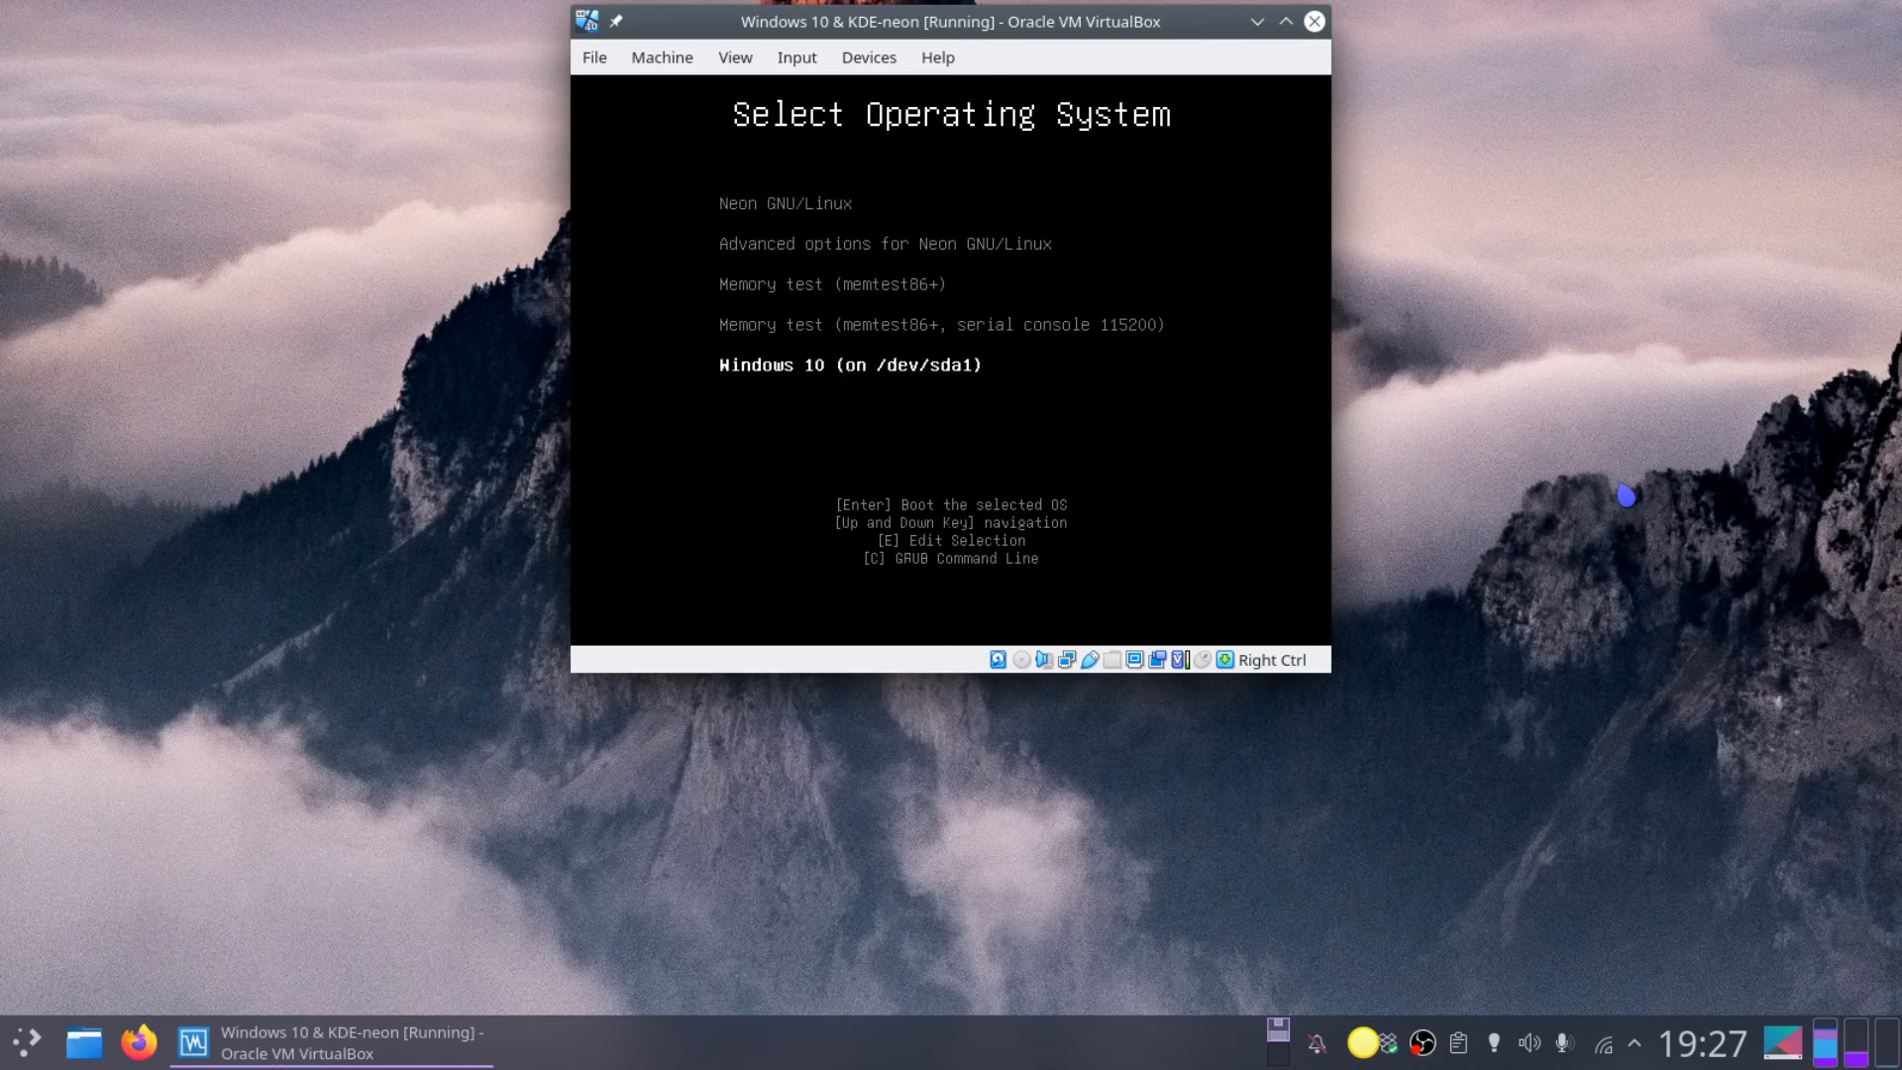
{"action": "key", "text": "Up"}
{"action": "key", "text": "Up"}
{"action": "key", "text": "Up"}
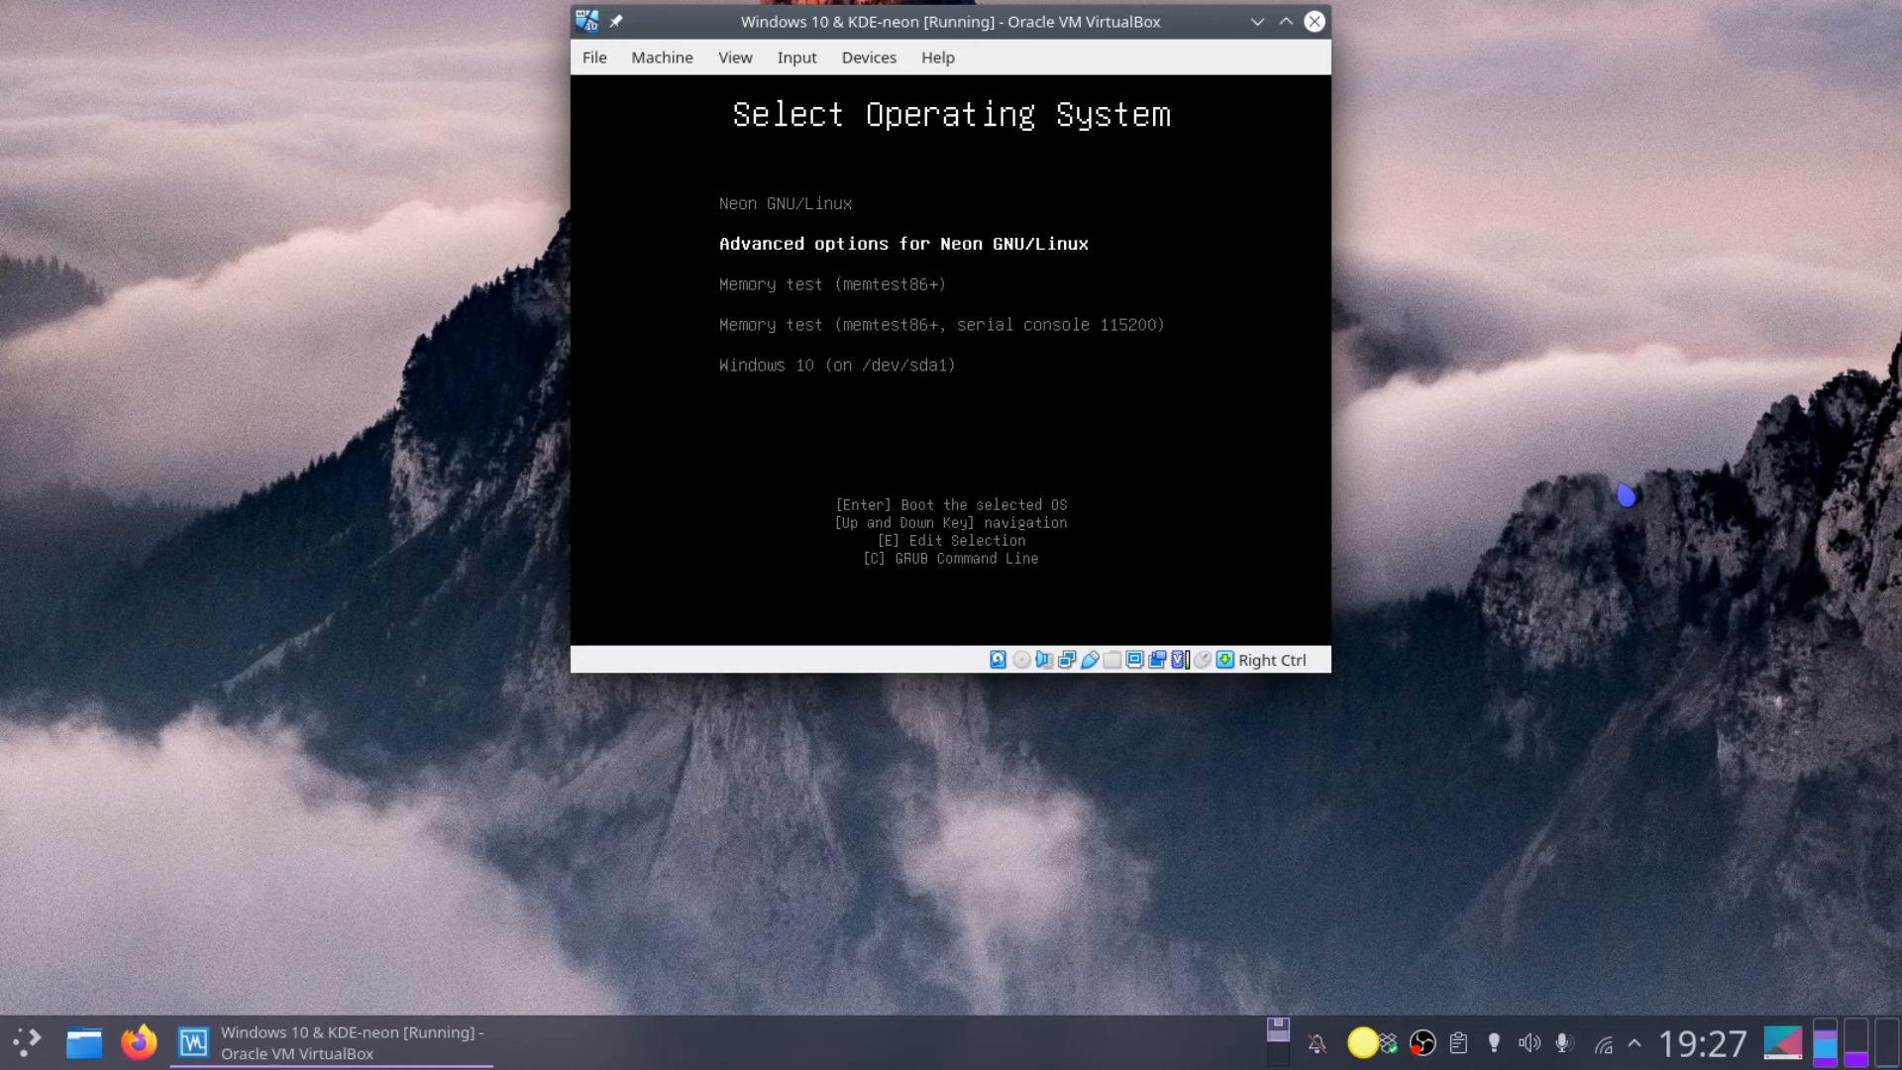
{"action": "key", "text": "Down"}
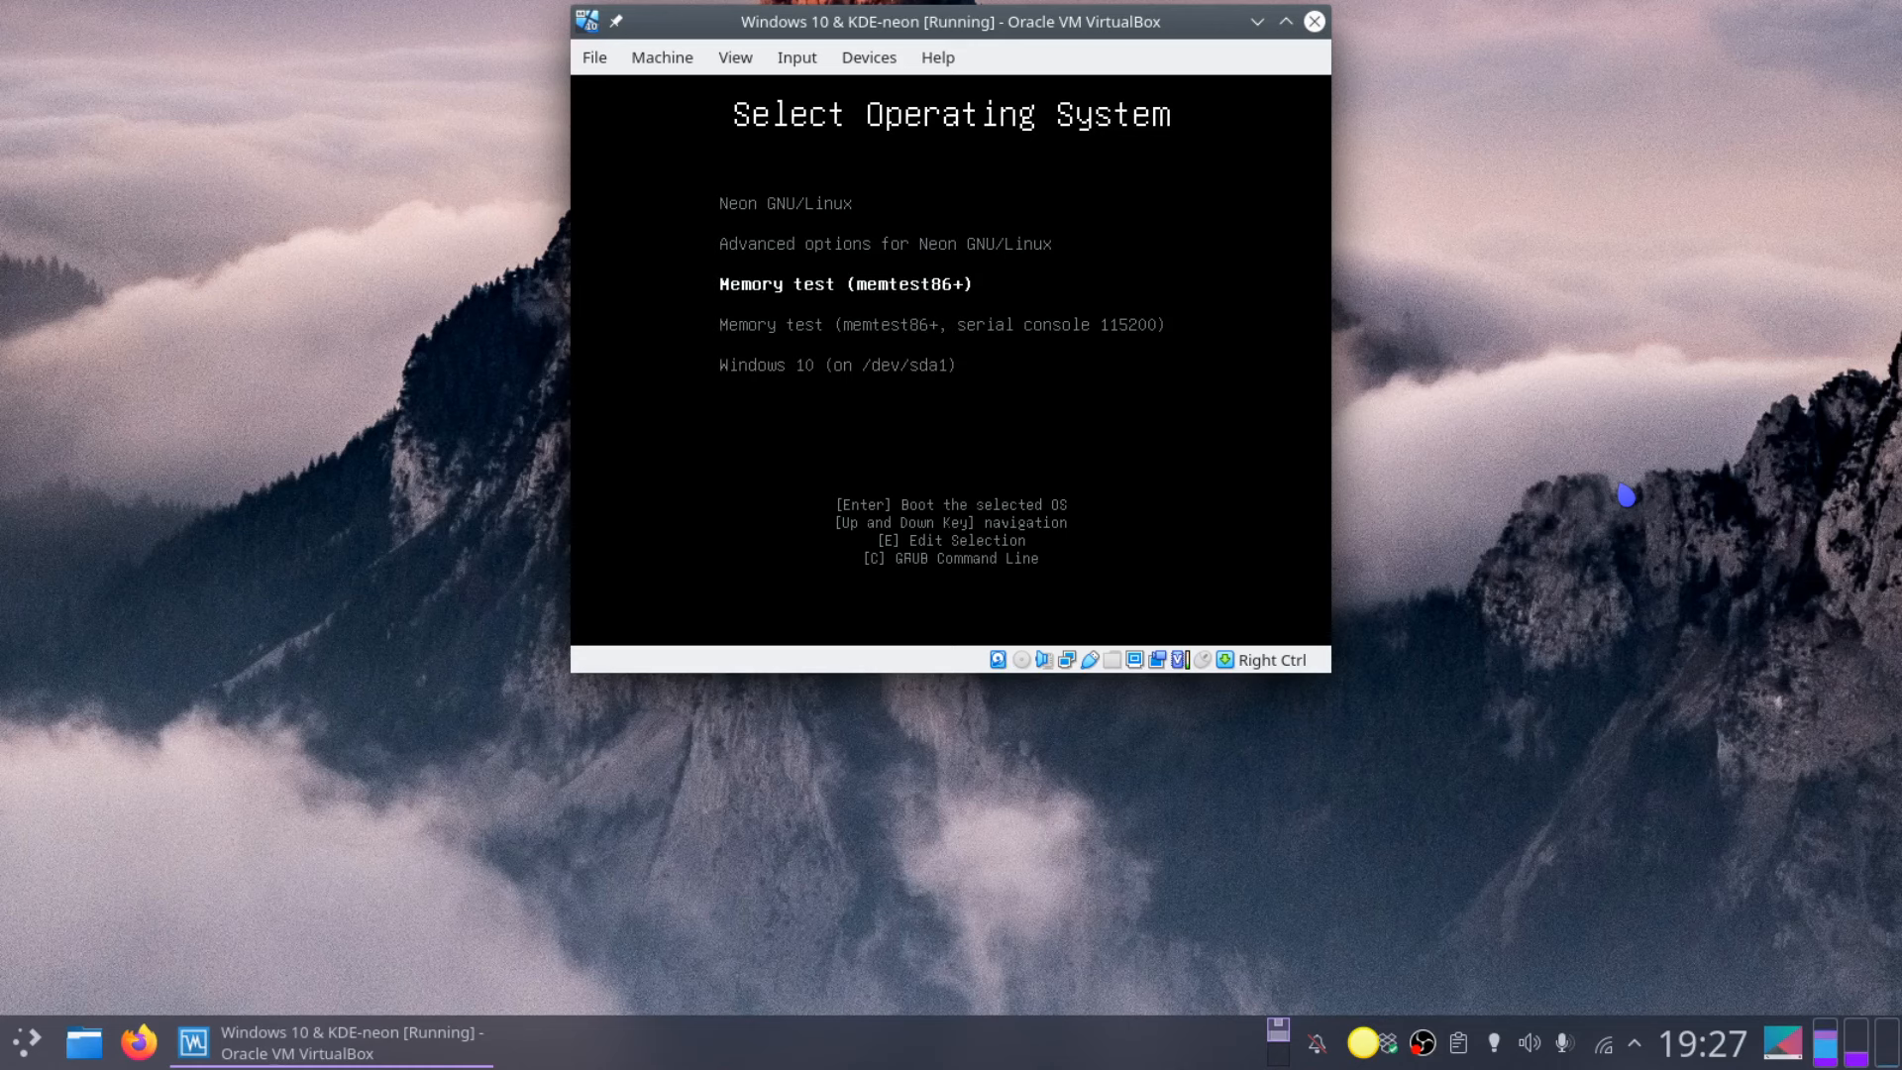
{"action": "key", "text": "Down"}
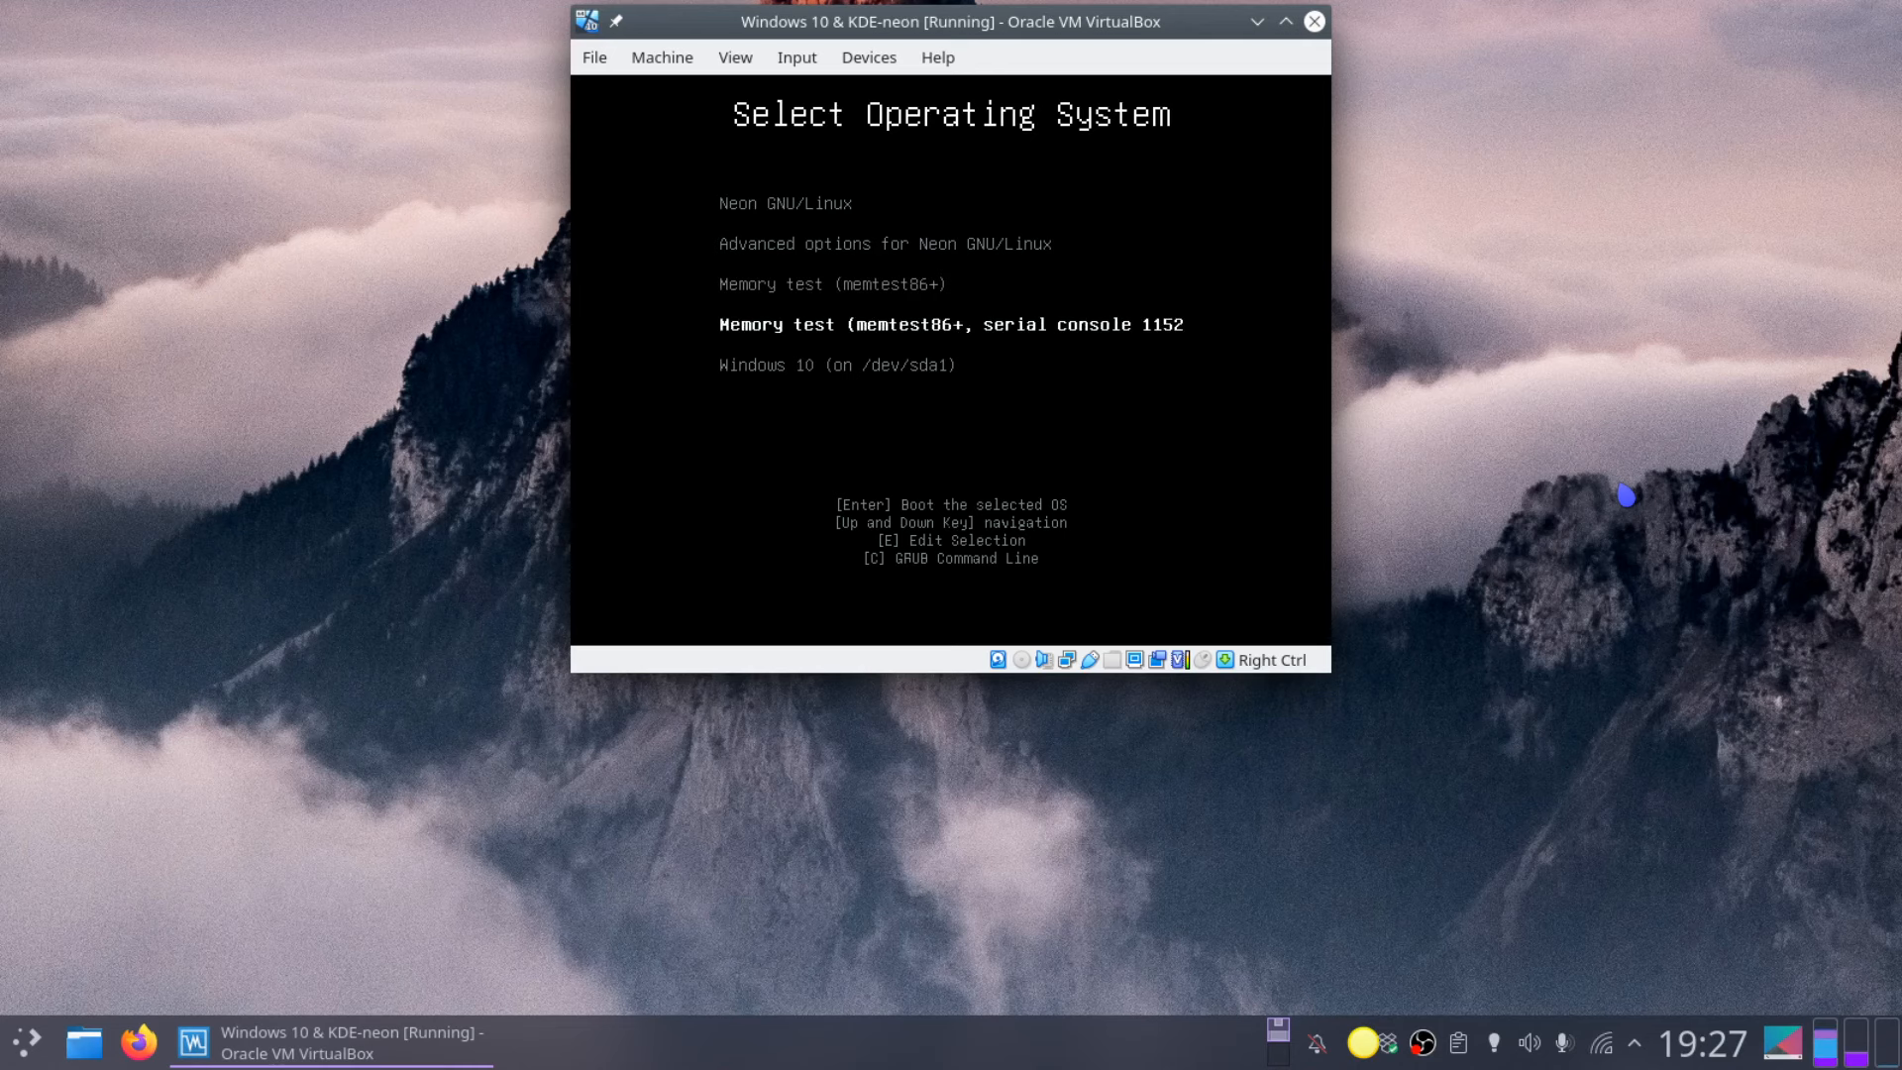
{"action": "key", "text": "Down"}
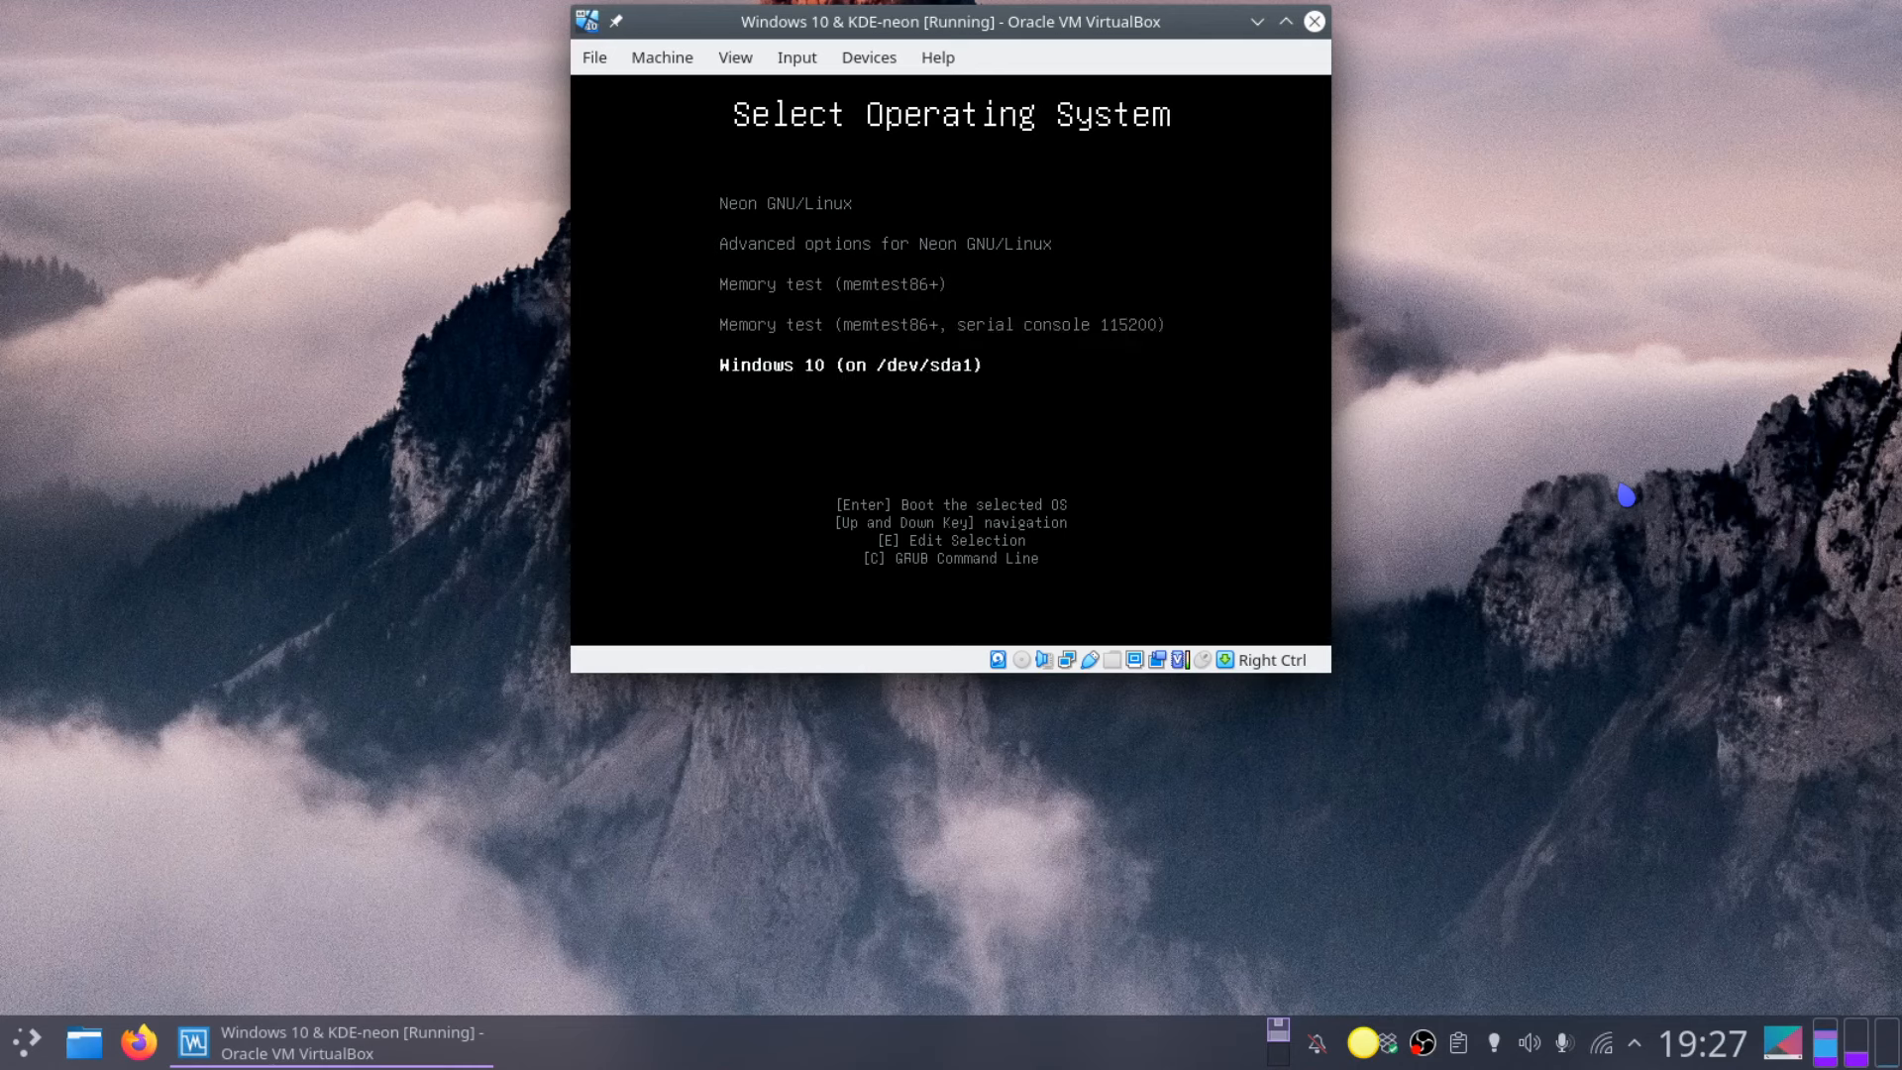
{"action": "key", "text": "Up"}
{"action": "key", "text": "Up"}
{"action": "key", "text": "Up"}
{"action": "key", "text": "Up"}
{"action": "key", "text": "Return"}
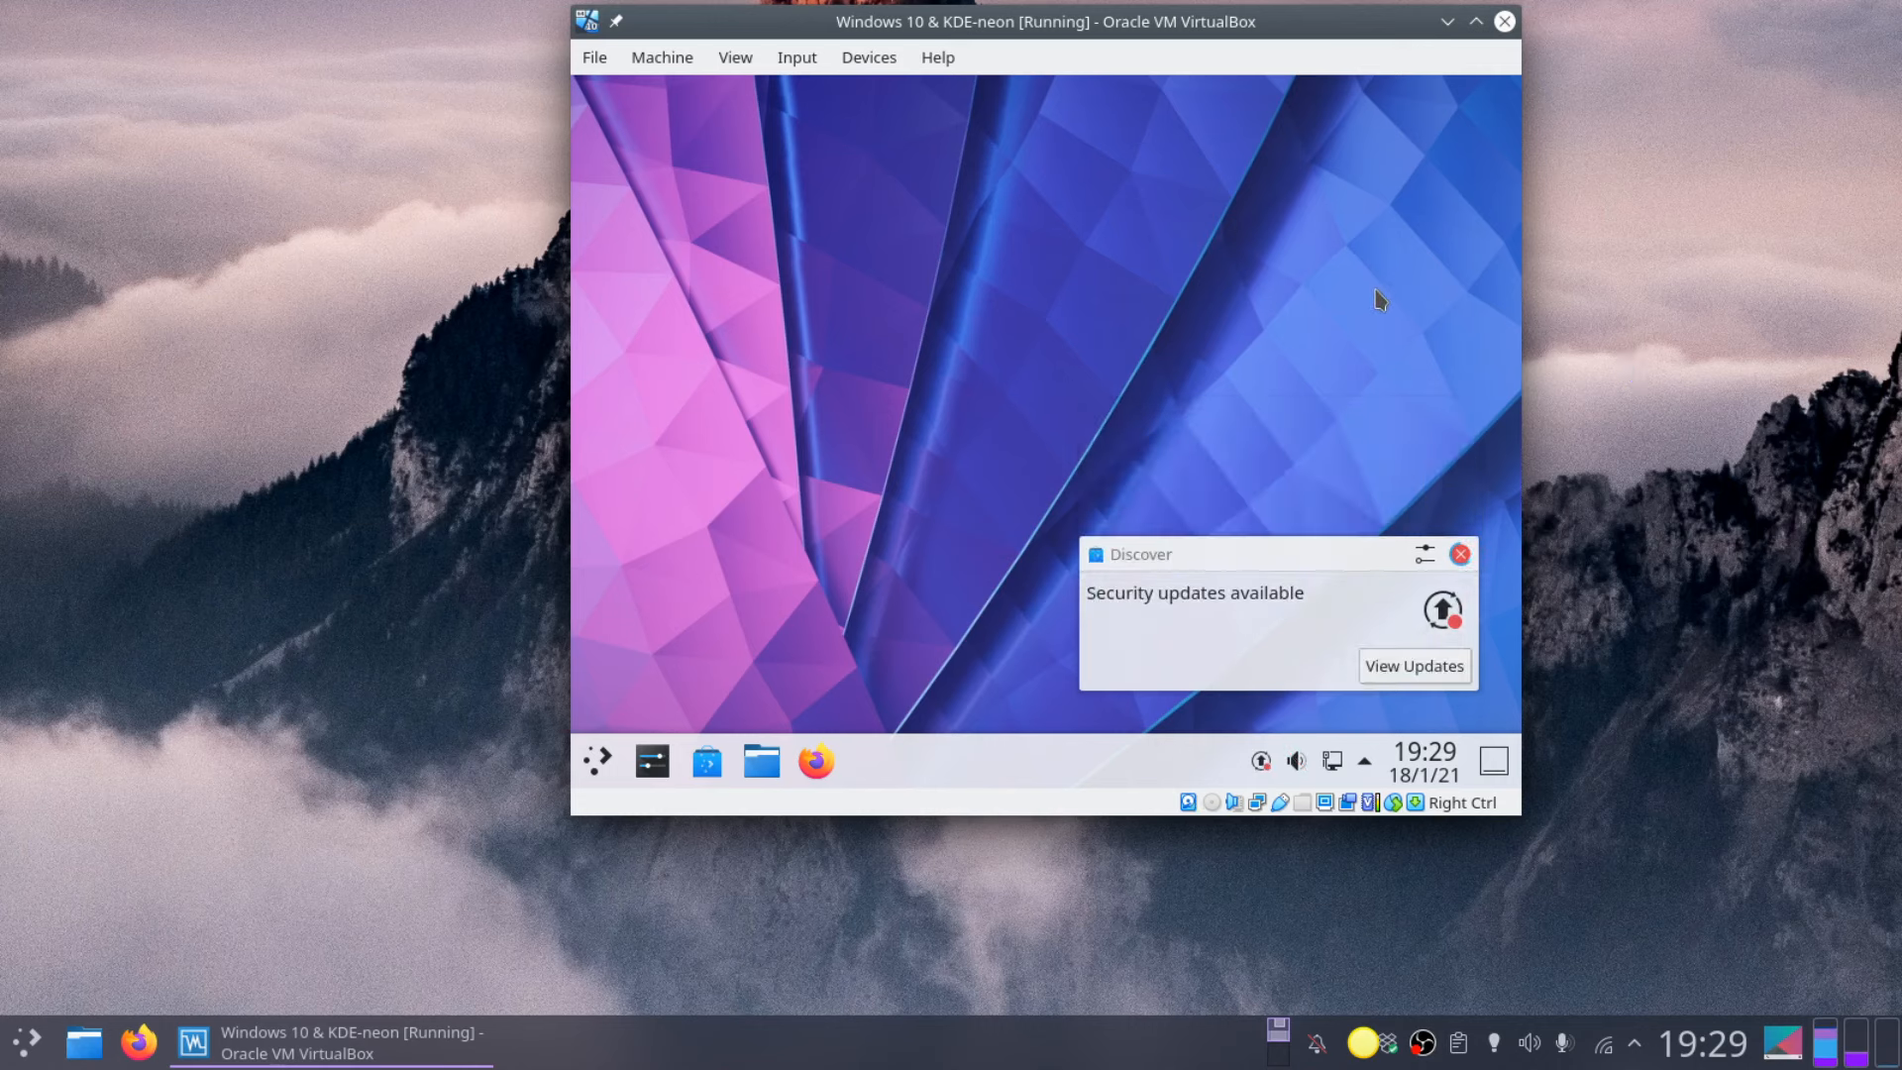
Step: Switch the VM display to full-screen with Host+F and confirm
{"action": "key", "text": "Control_R+f"}
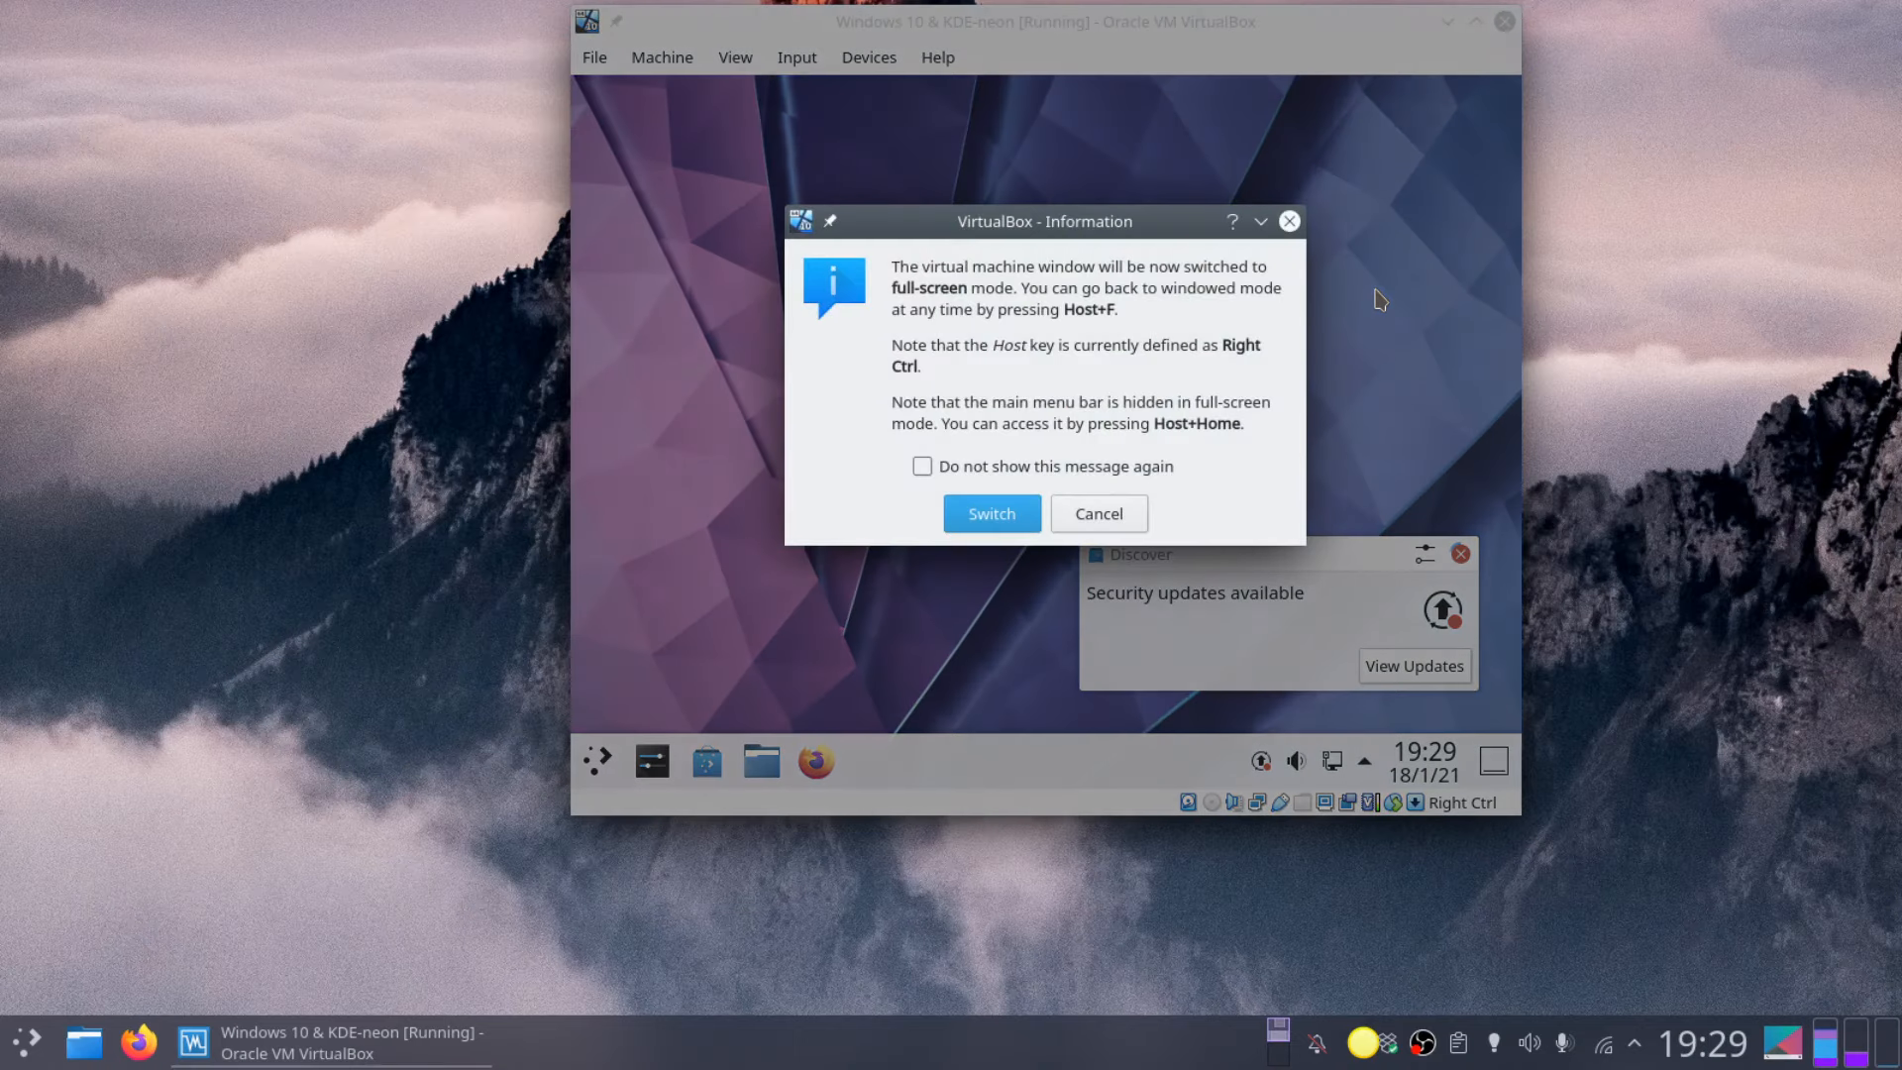
{"action": "key", "text": "Return"}
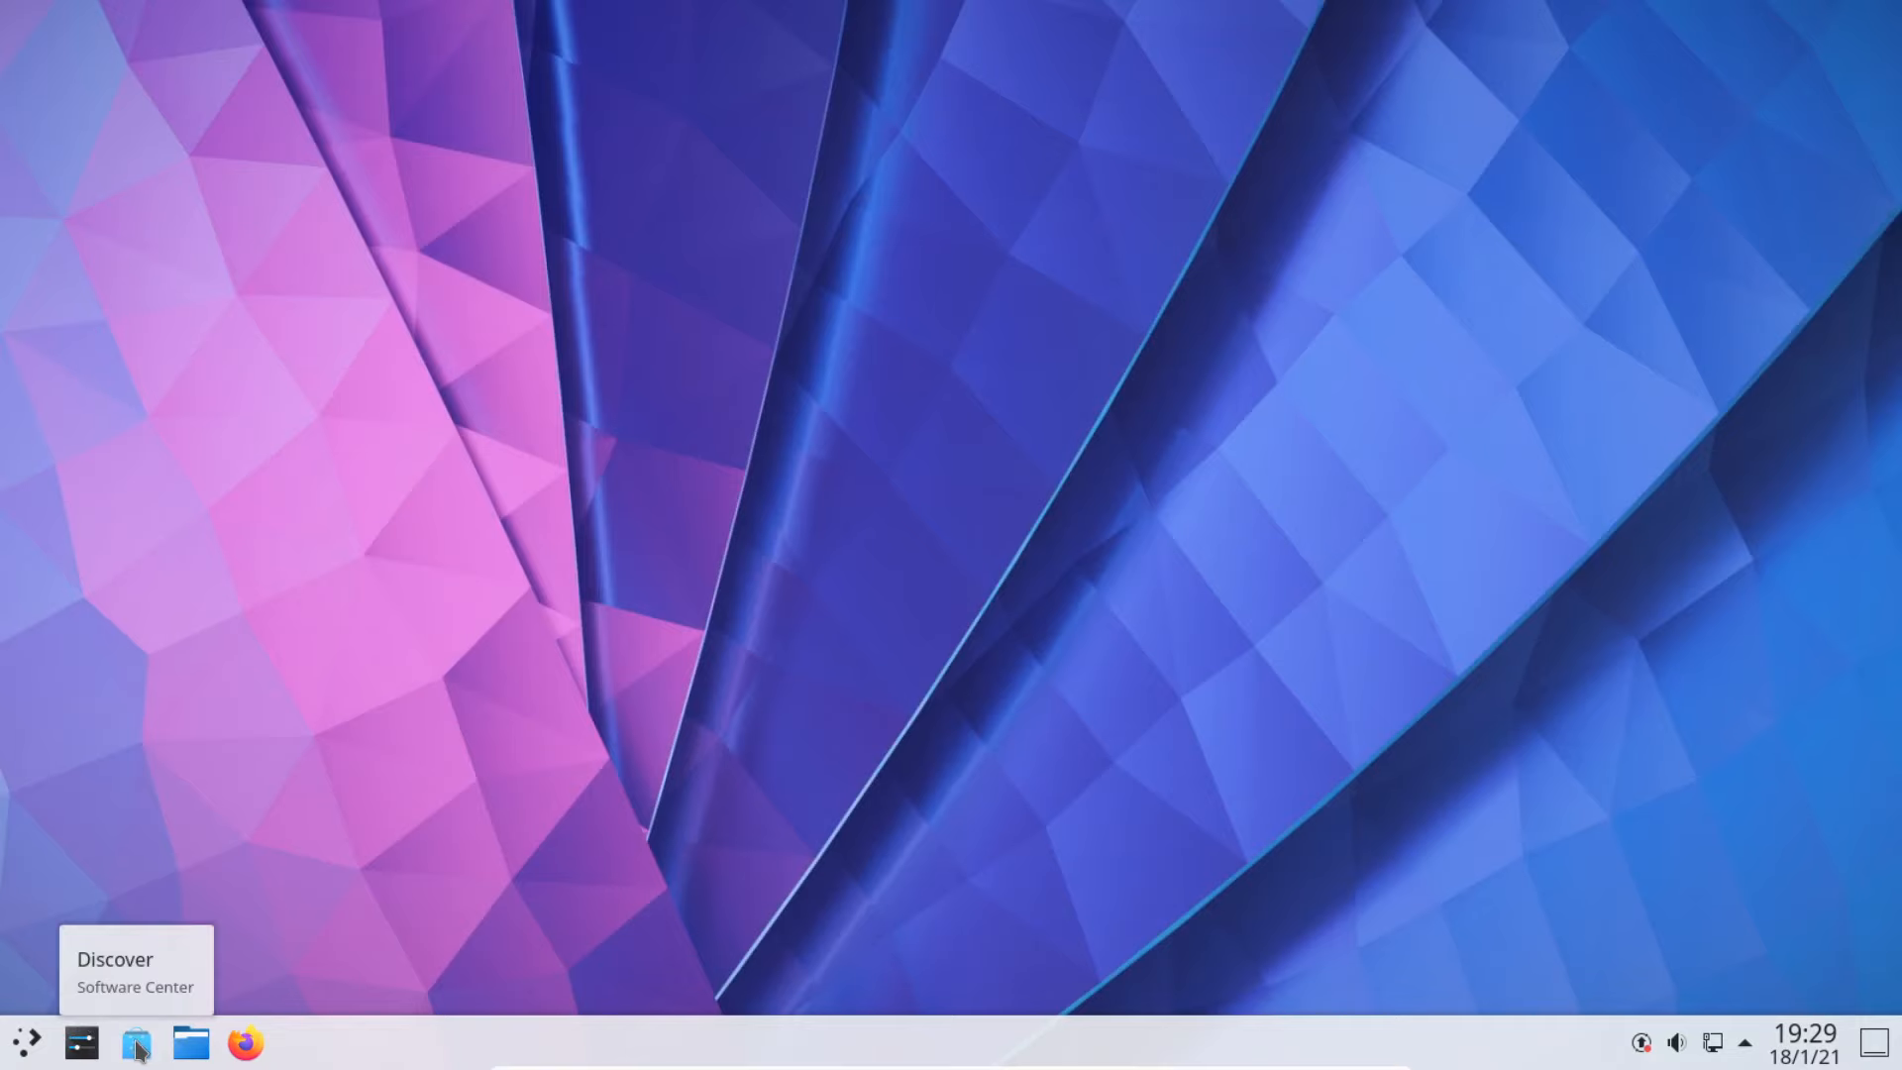
Step: In Discover, search 'partition manager' and open the KDE Partition Manager page
{"action": "left_click", "coordinate": [137, 1045]}
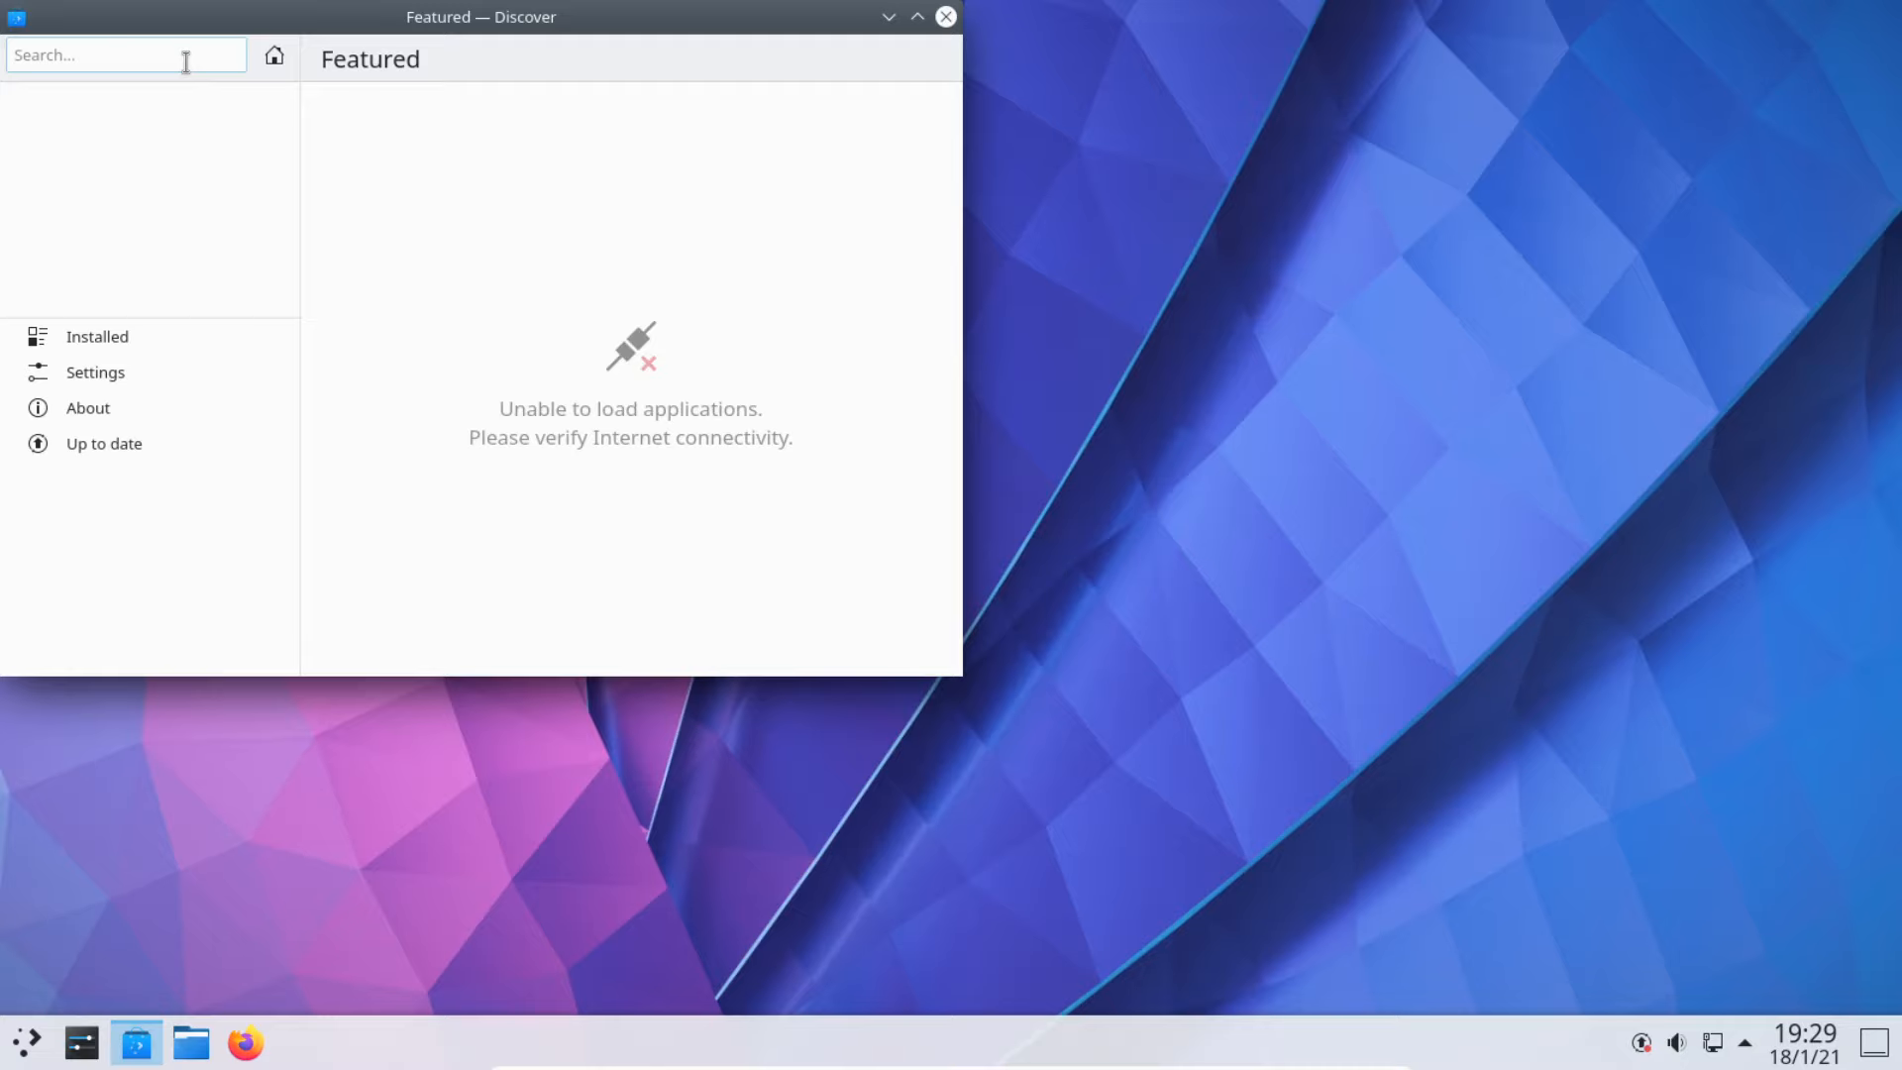
{"action": "left_click", "coordinate": [185, 62]}
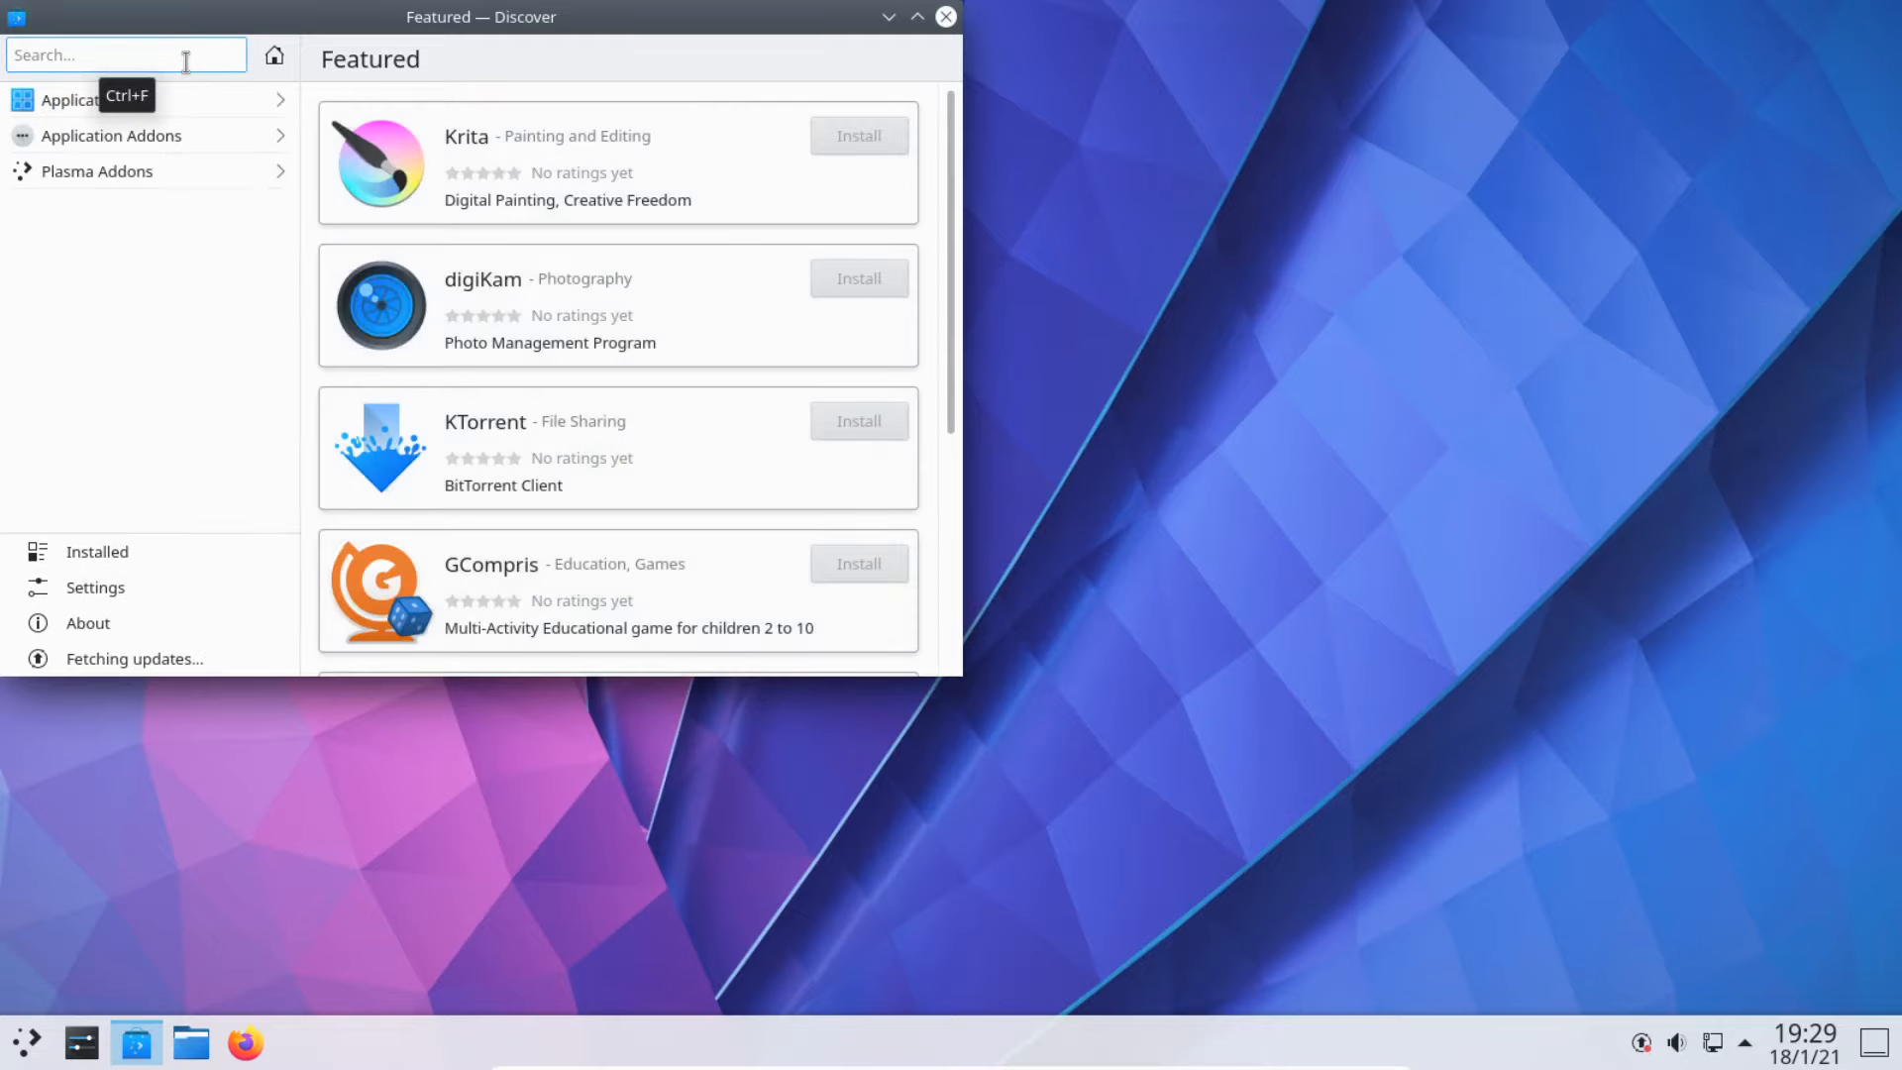
{"action": "type", "text": "partiti"}
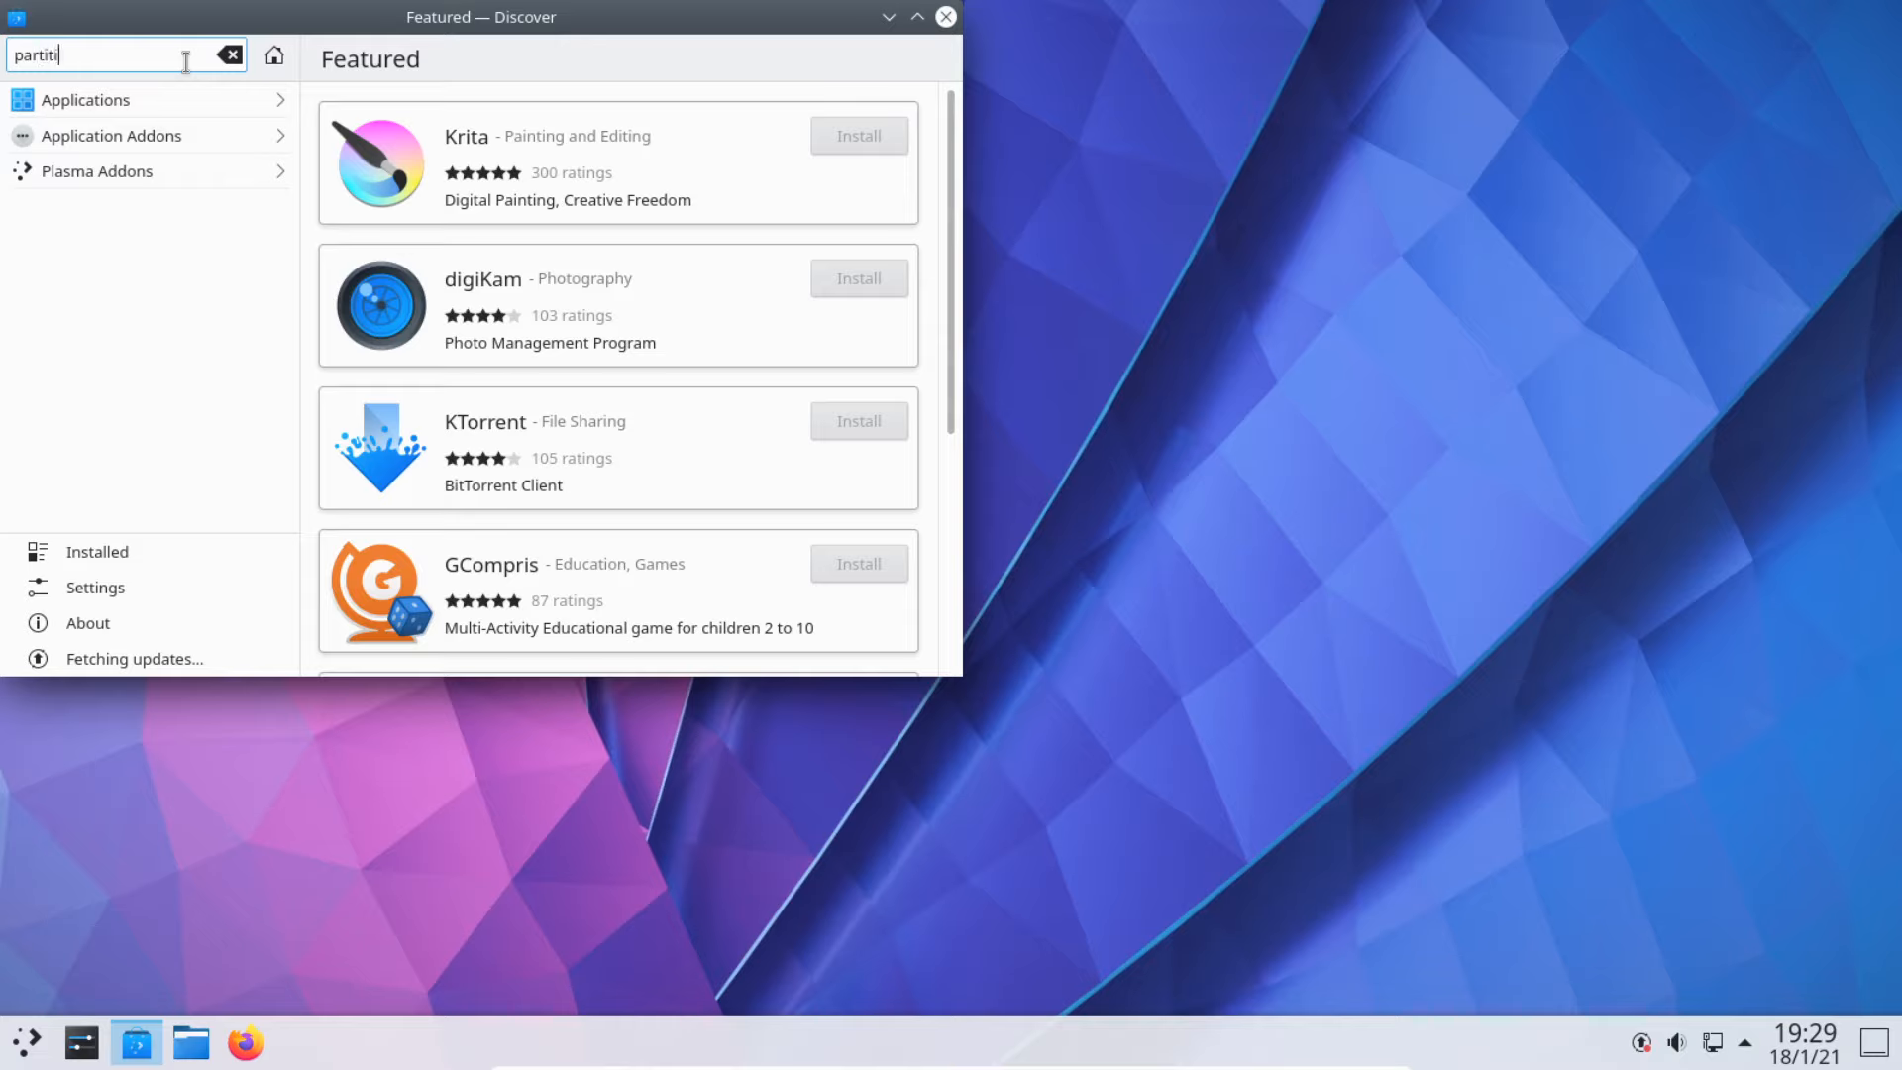
{"action": "type", "text": "on manager"}
{"action": "key", "text": "Return"}
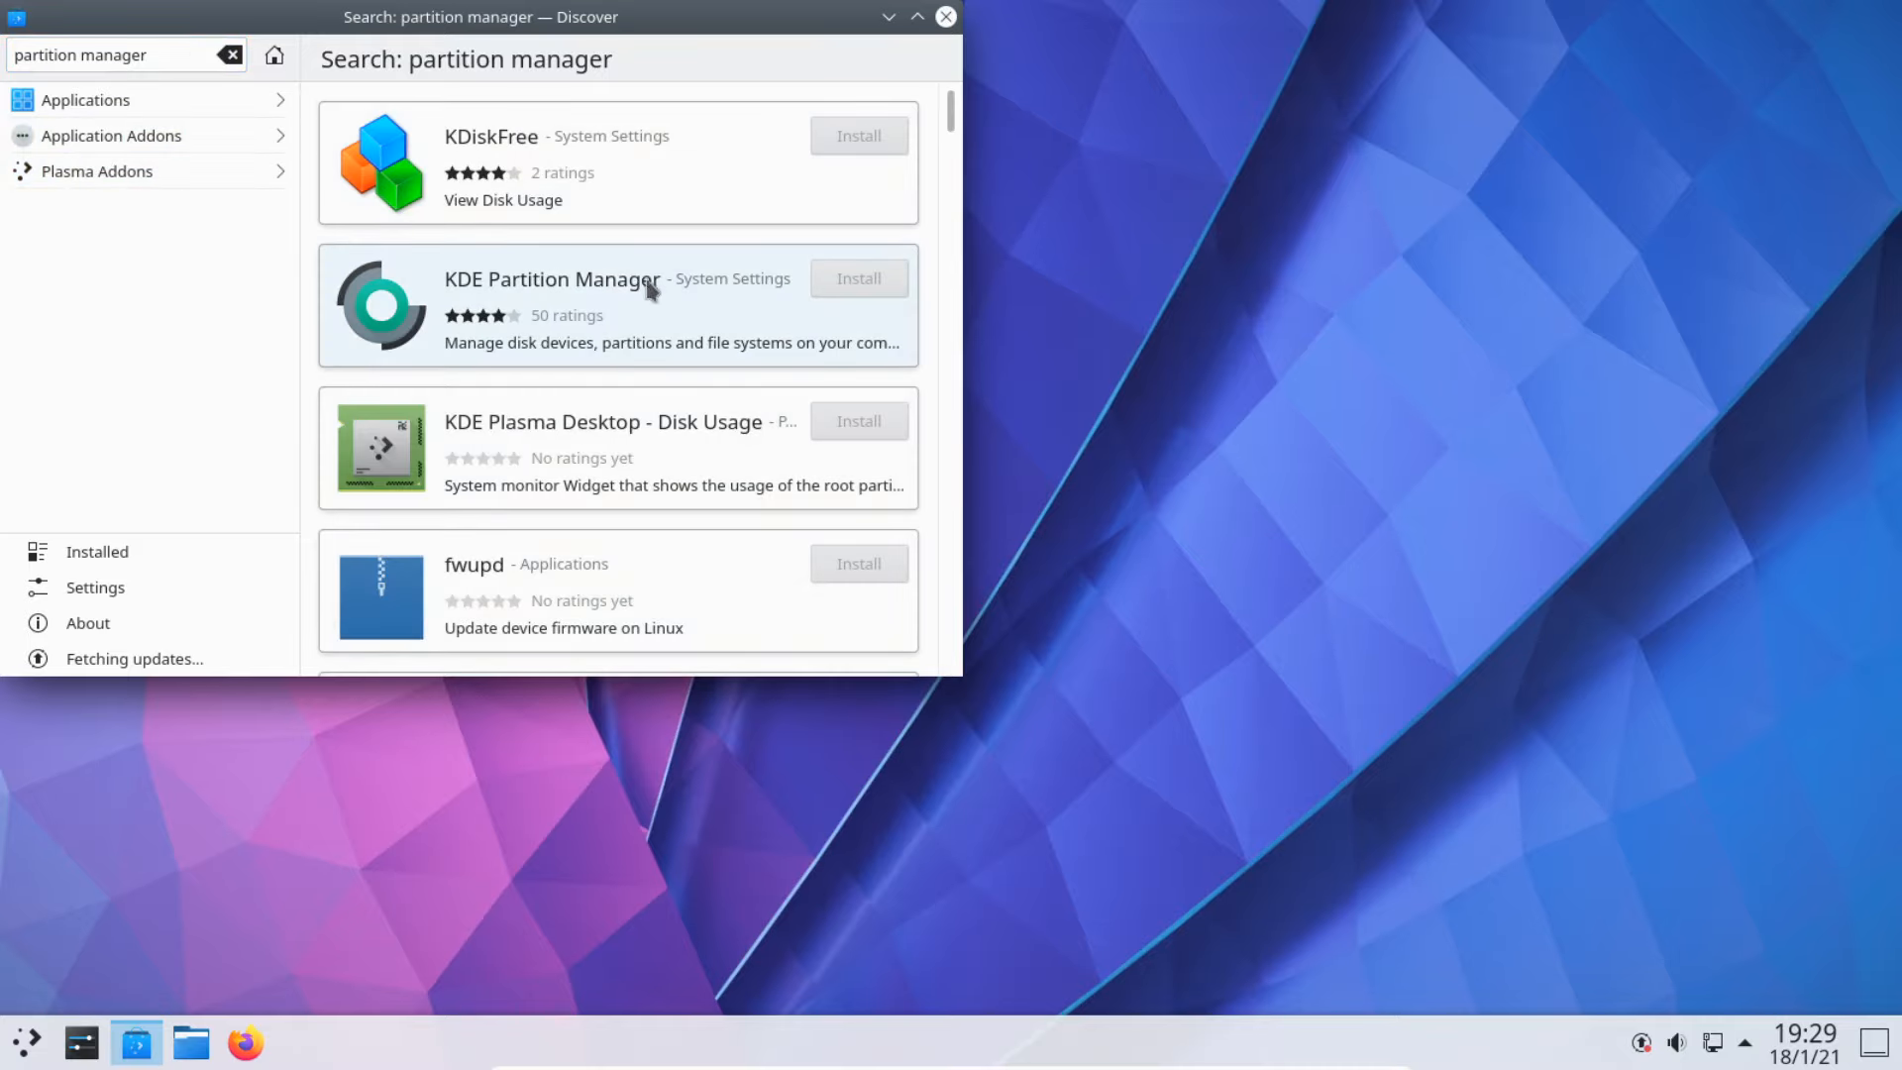
{"action": "left_click", "coordinate": [849, 295]}
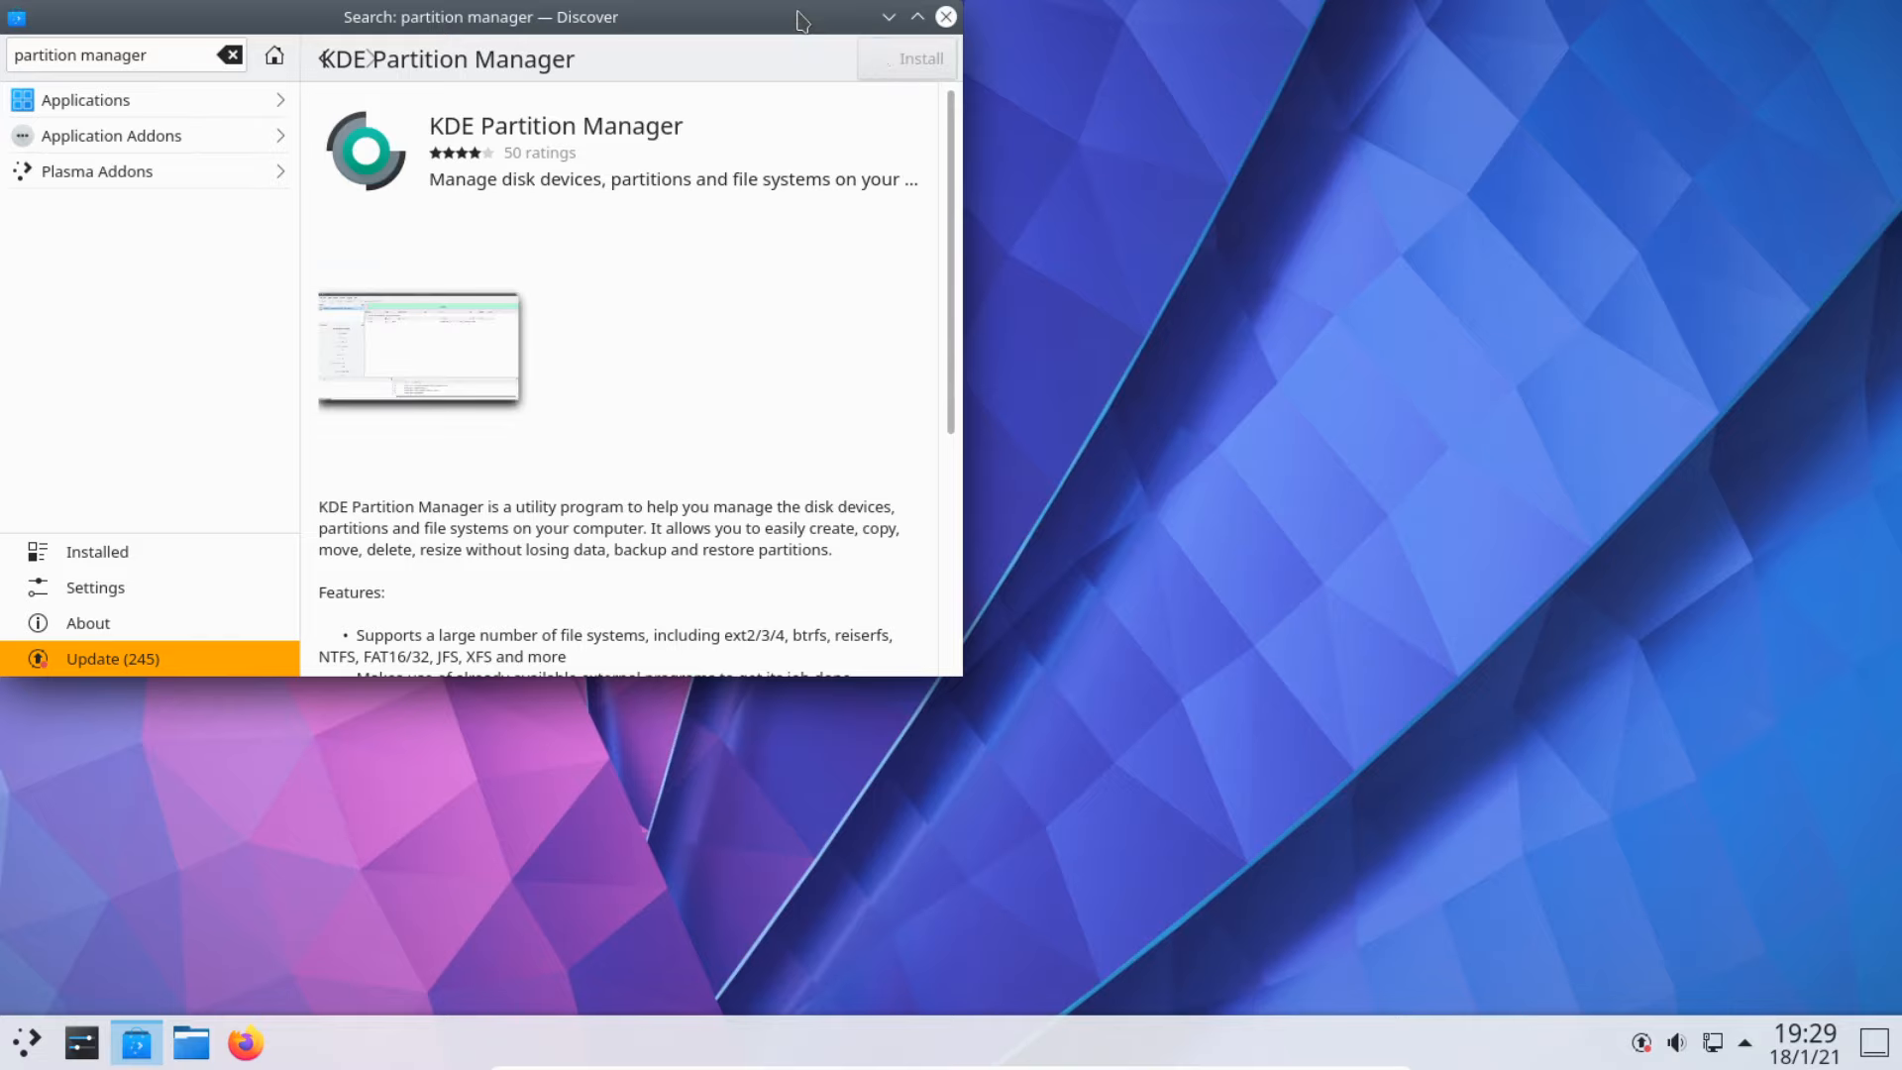
Step: Install KDE Partition Manager, authorising with the user password, and bring the terminal forward
{"action": "left_click_drag", "start_coordinate": [799, 14], "coordinate": [851, 32]}
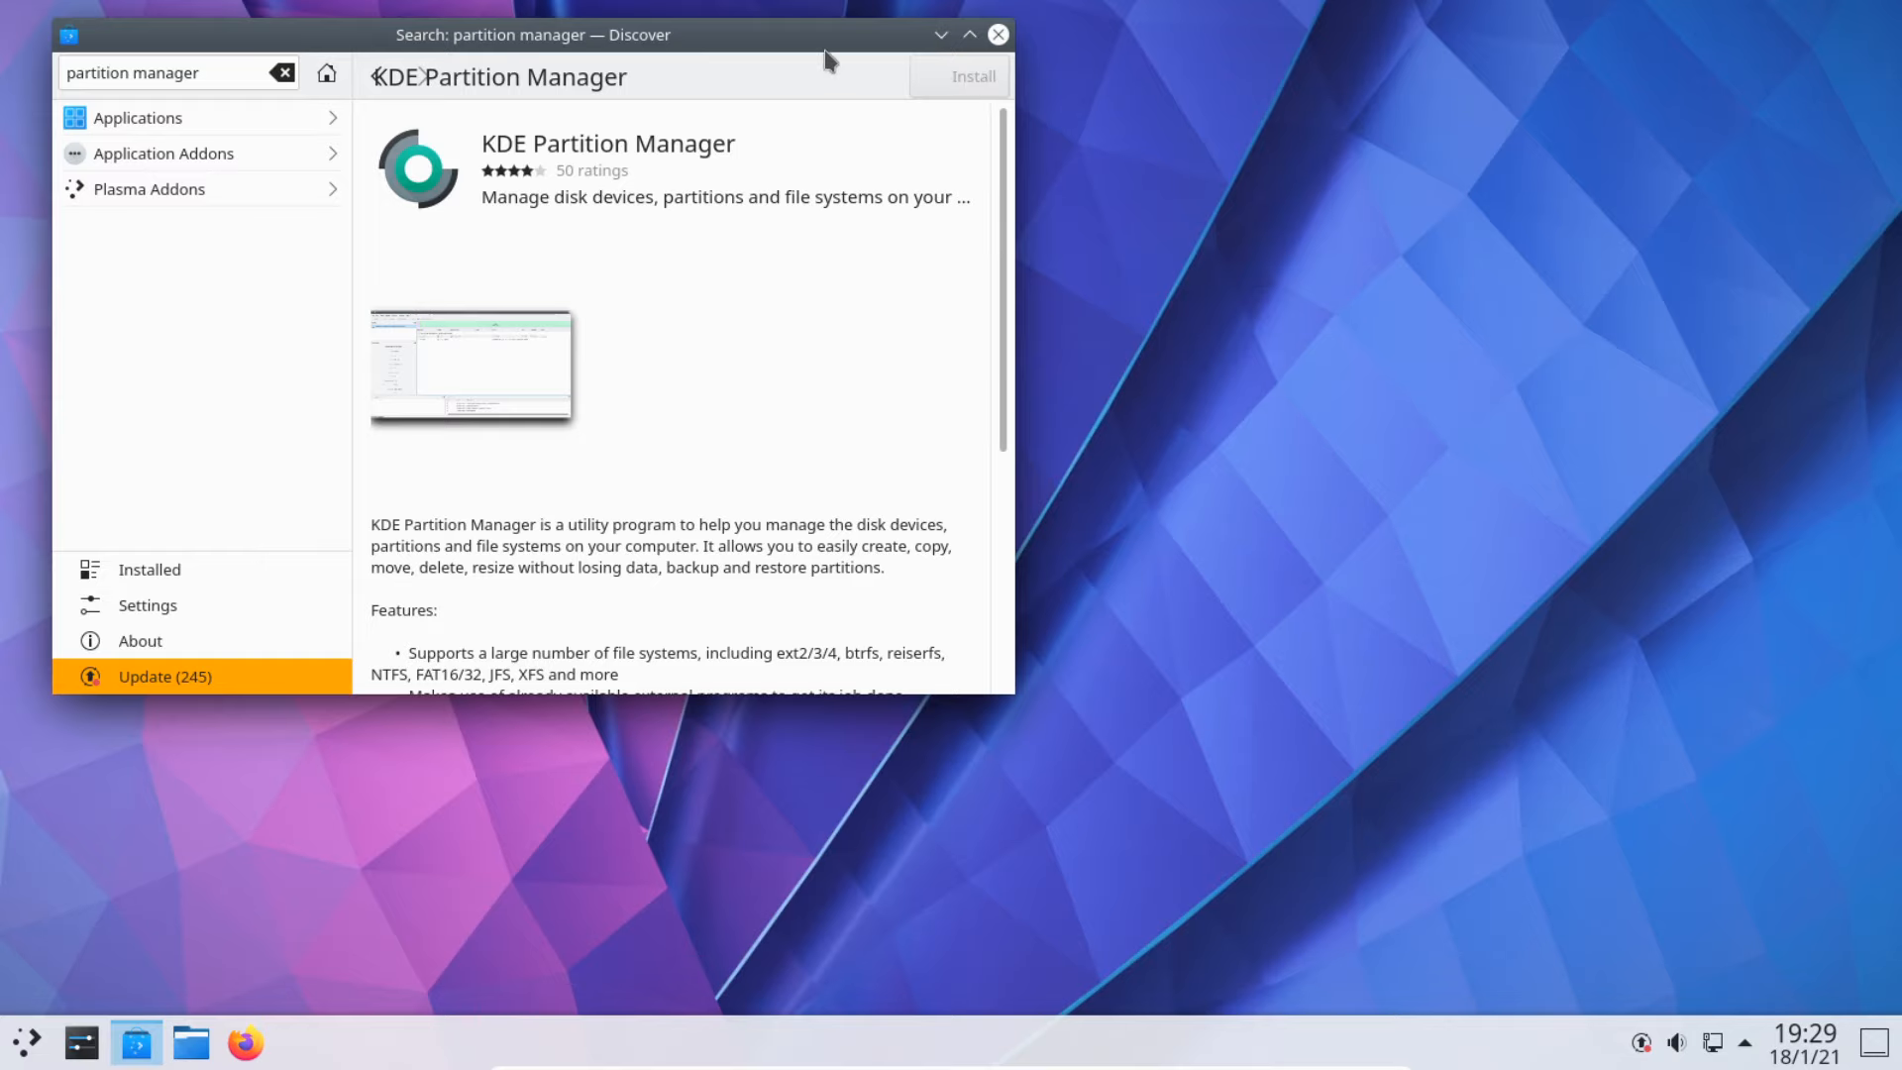
{"action": "left_click_drag", "start_coordinate": [828, 60], "coordinate": [1278, 109]}
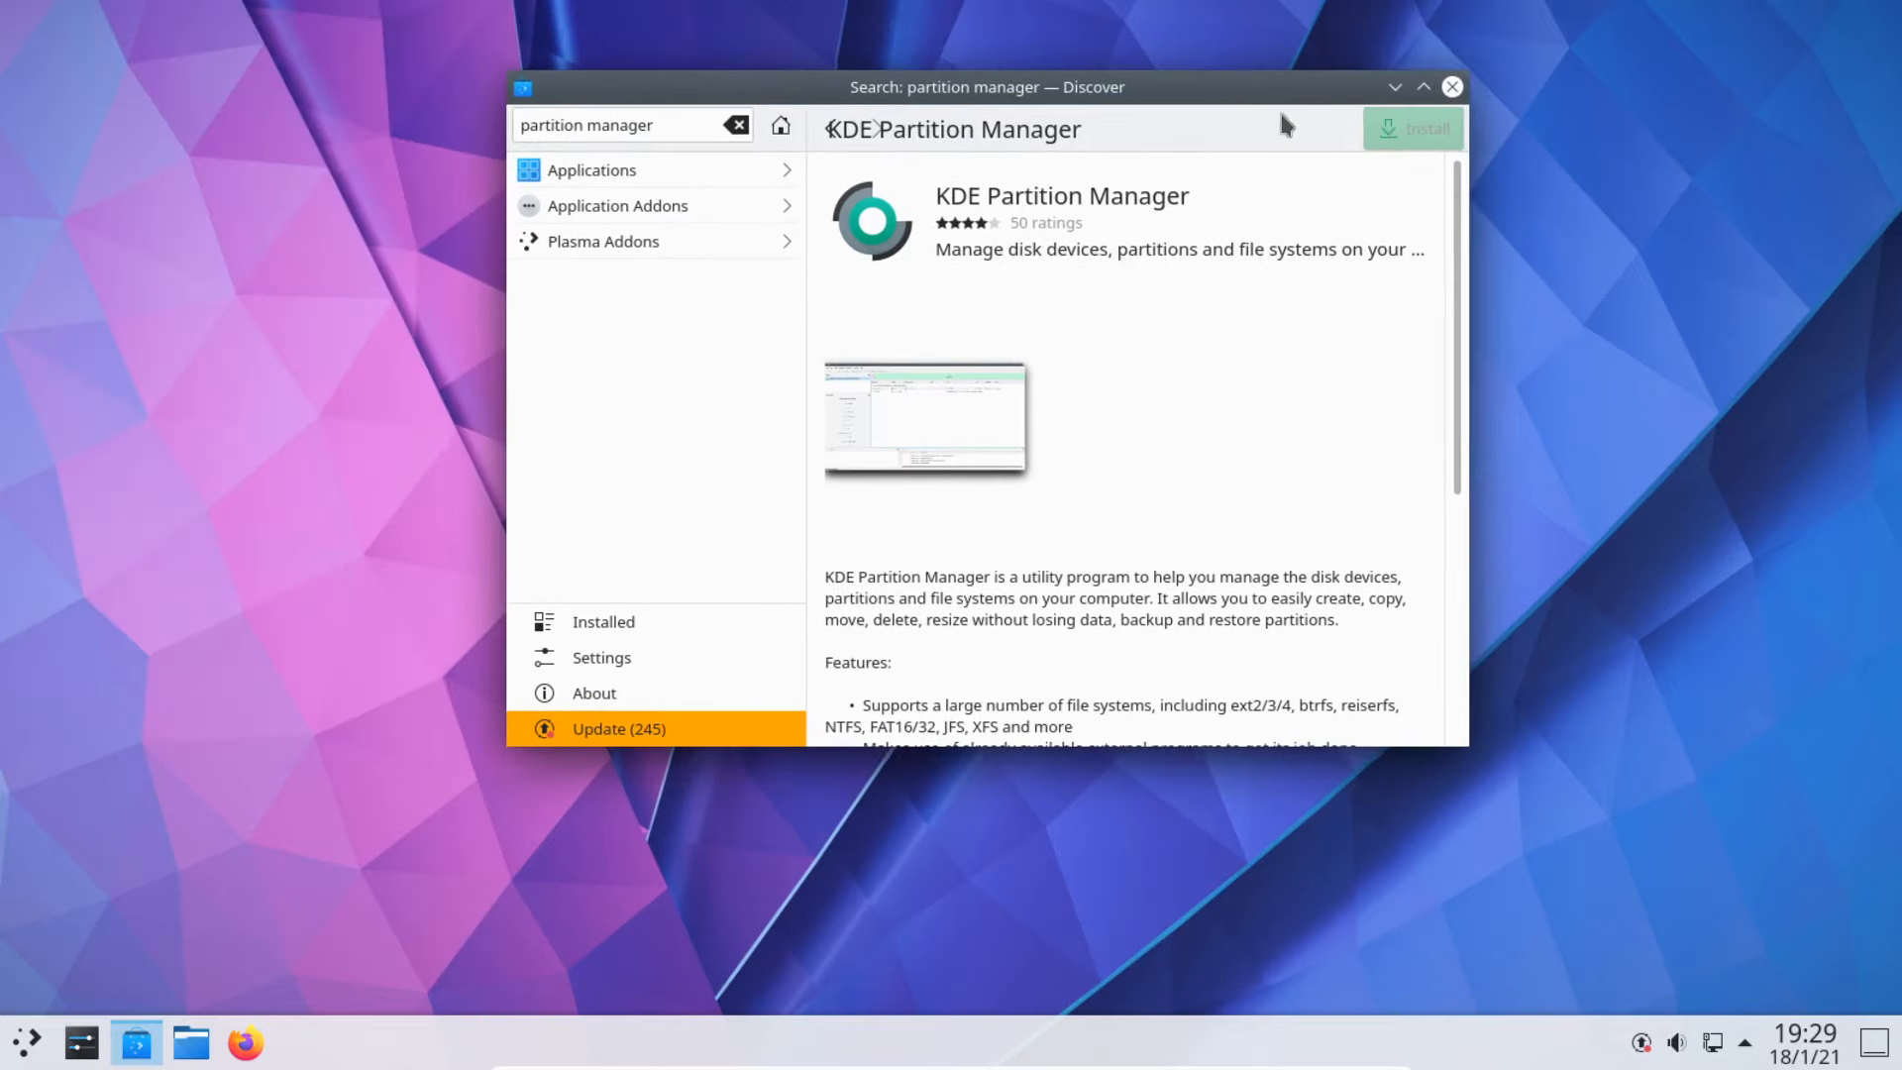
{"action": "left_click", "coordinate": [1403, 139]}
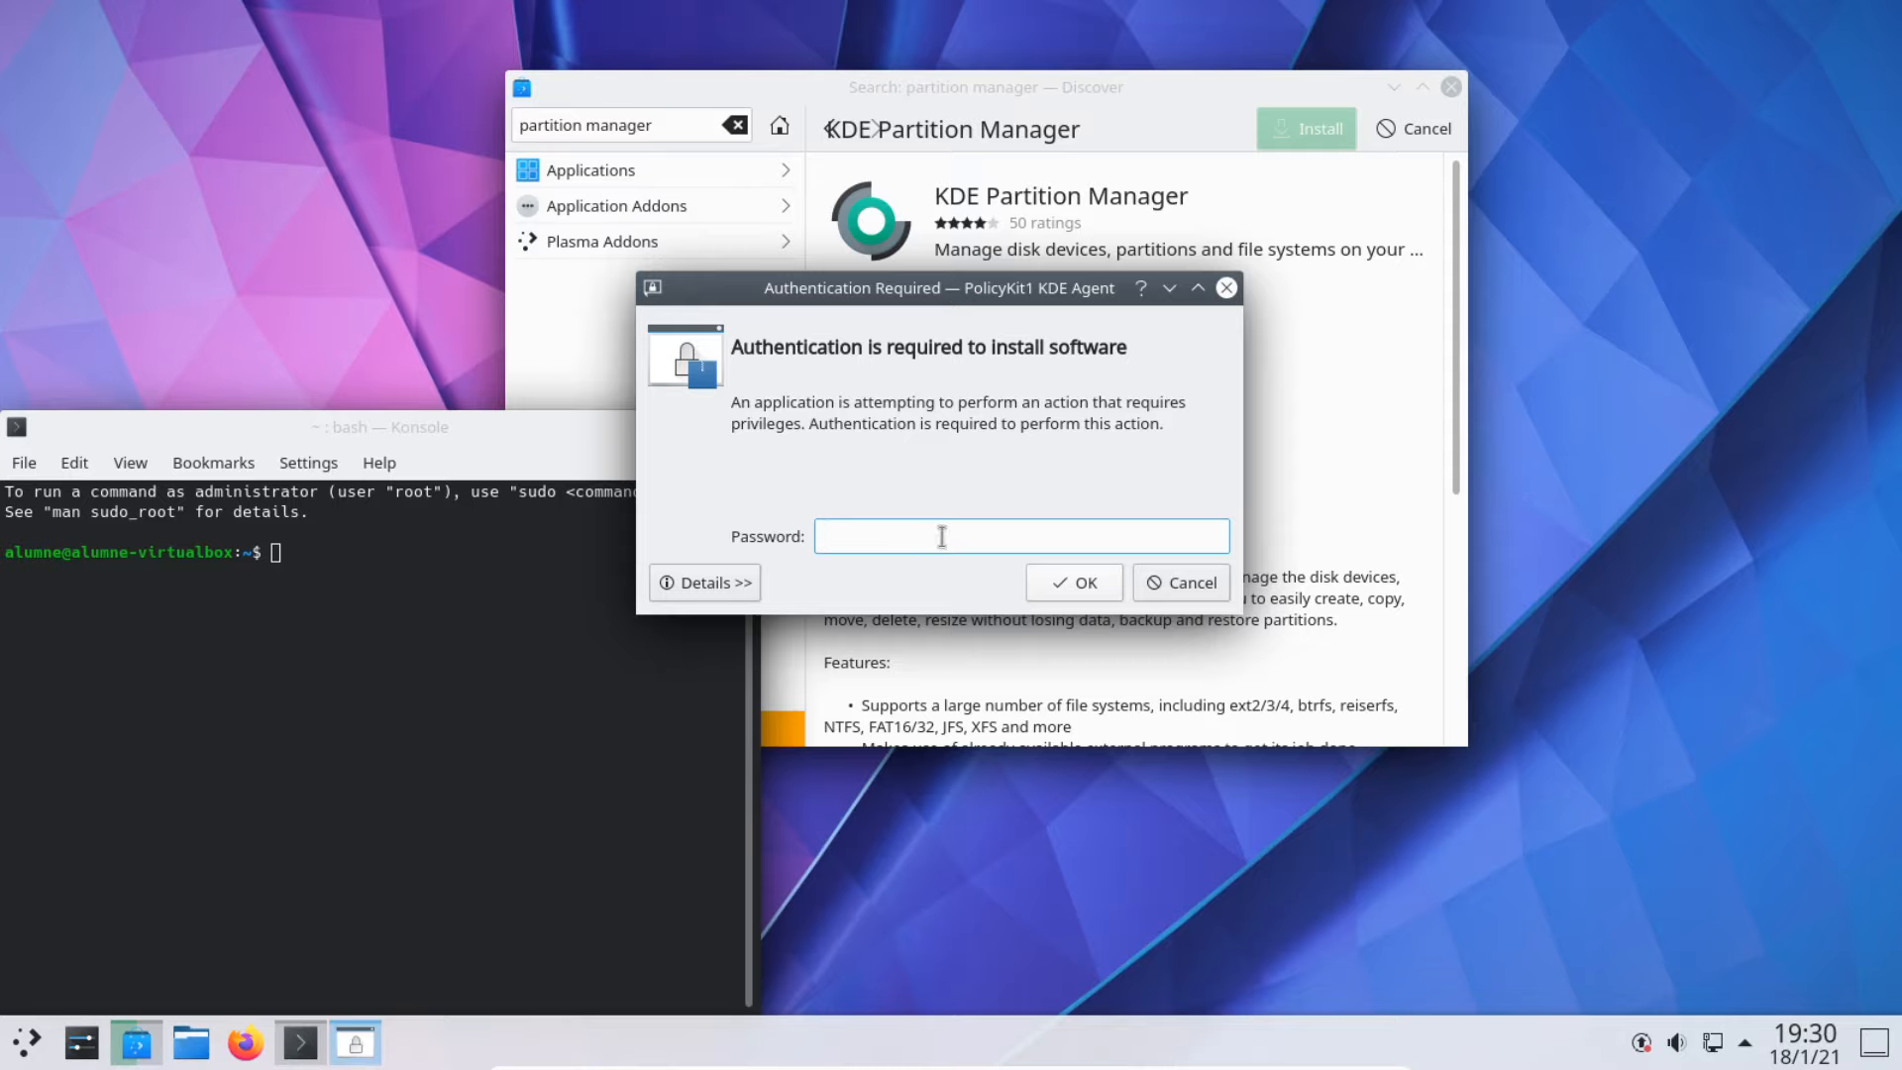
{"action": "type", "text": "******"}
{"action": "key", "text": "Return"}
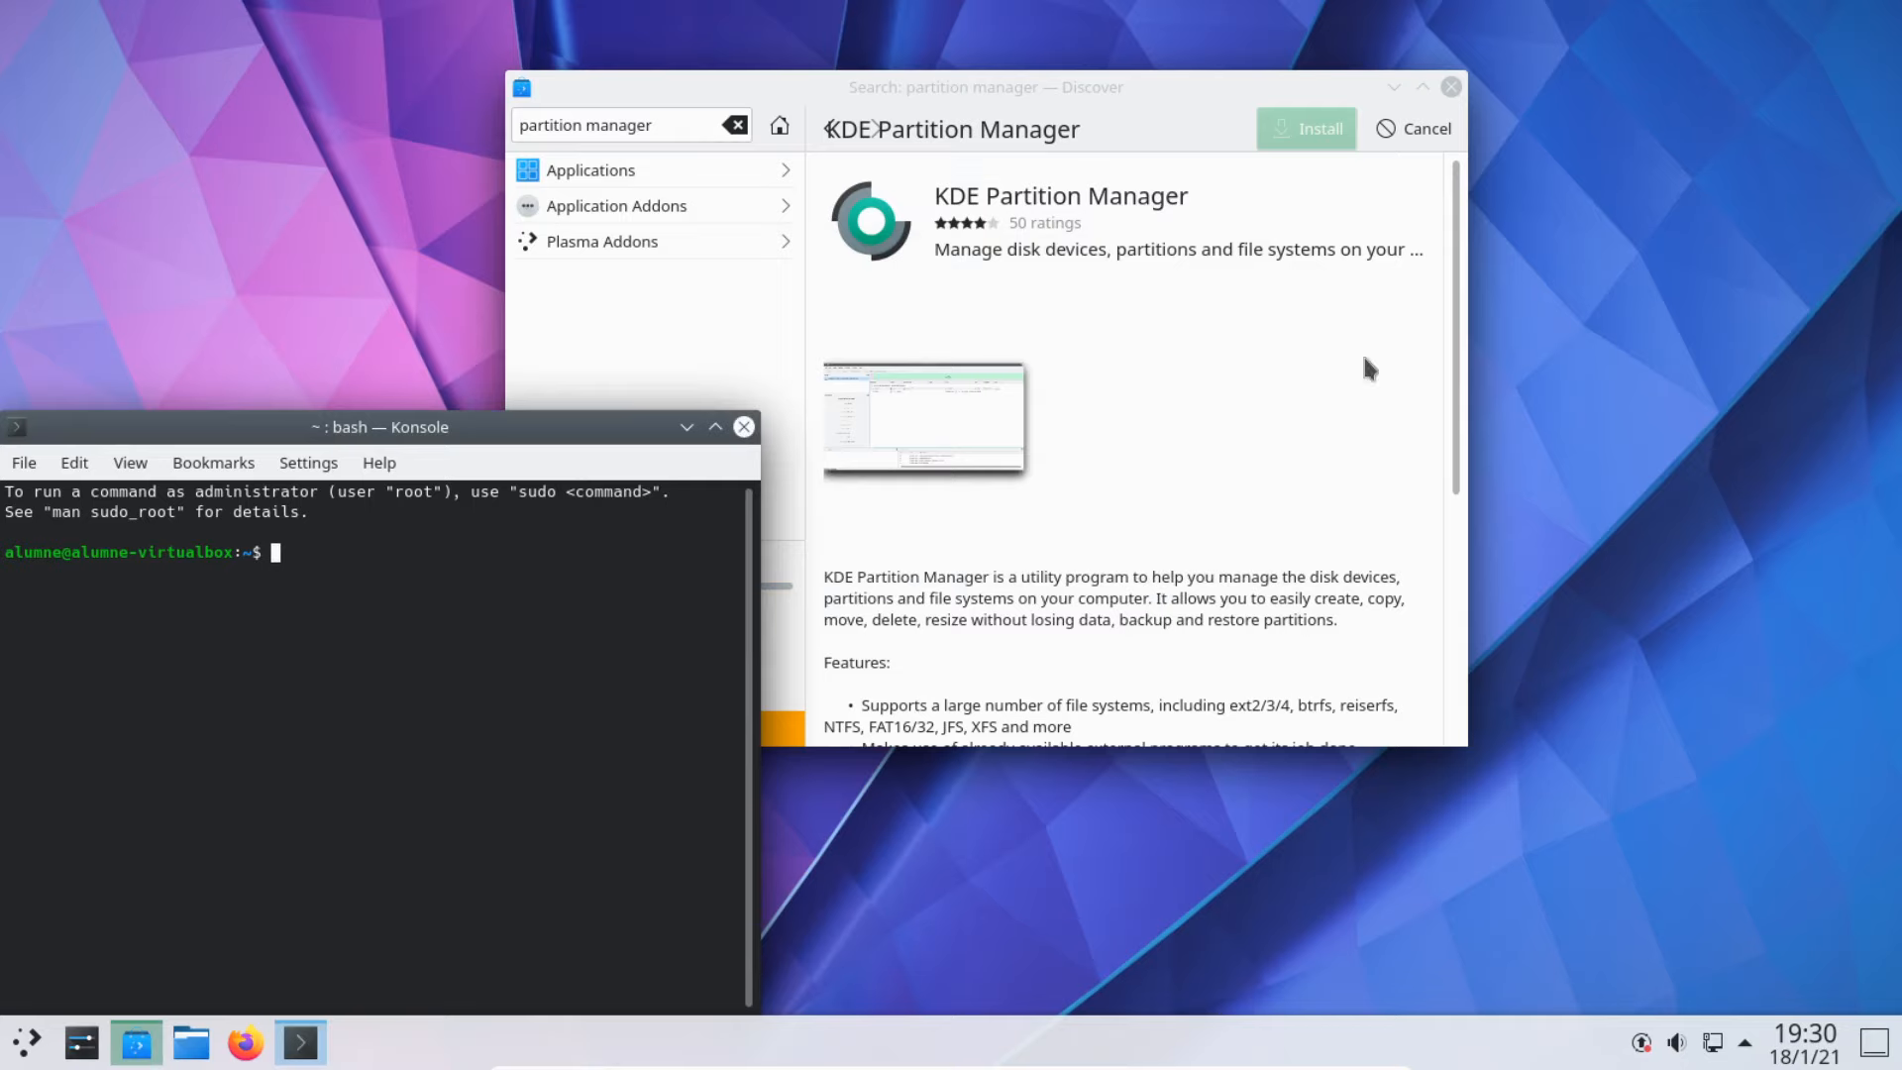
{"action": "left_click_drag", "start_coordinate": [1014, 79], "coordinate": [1334, 46]}
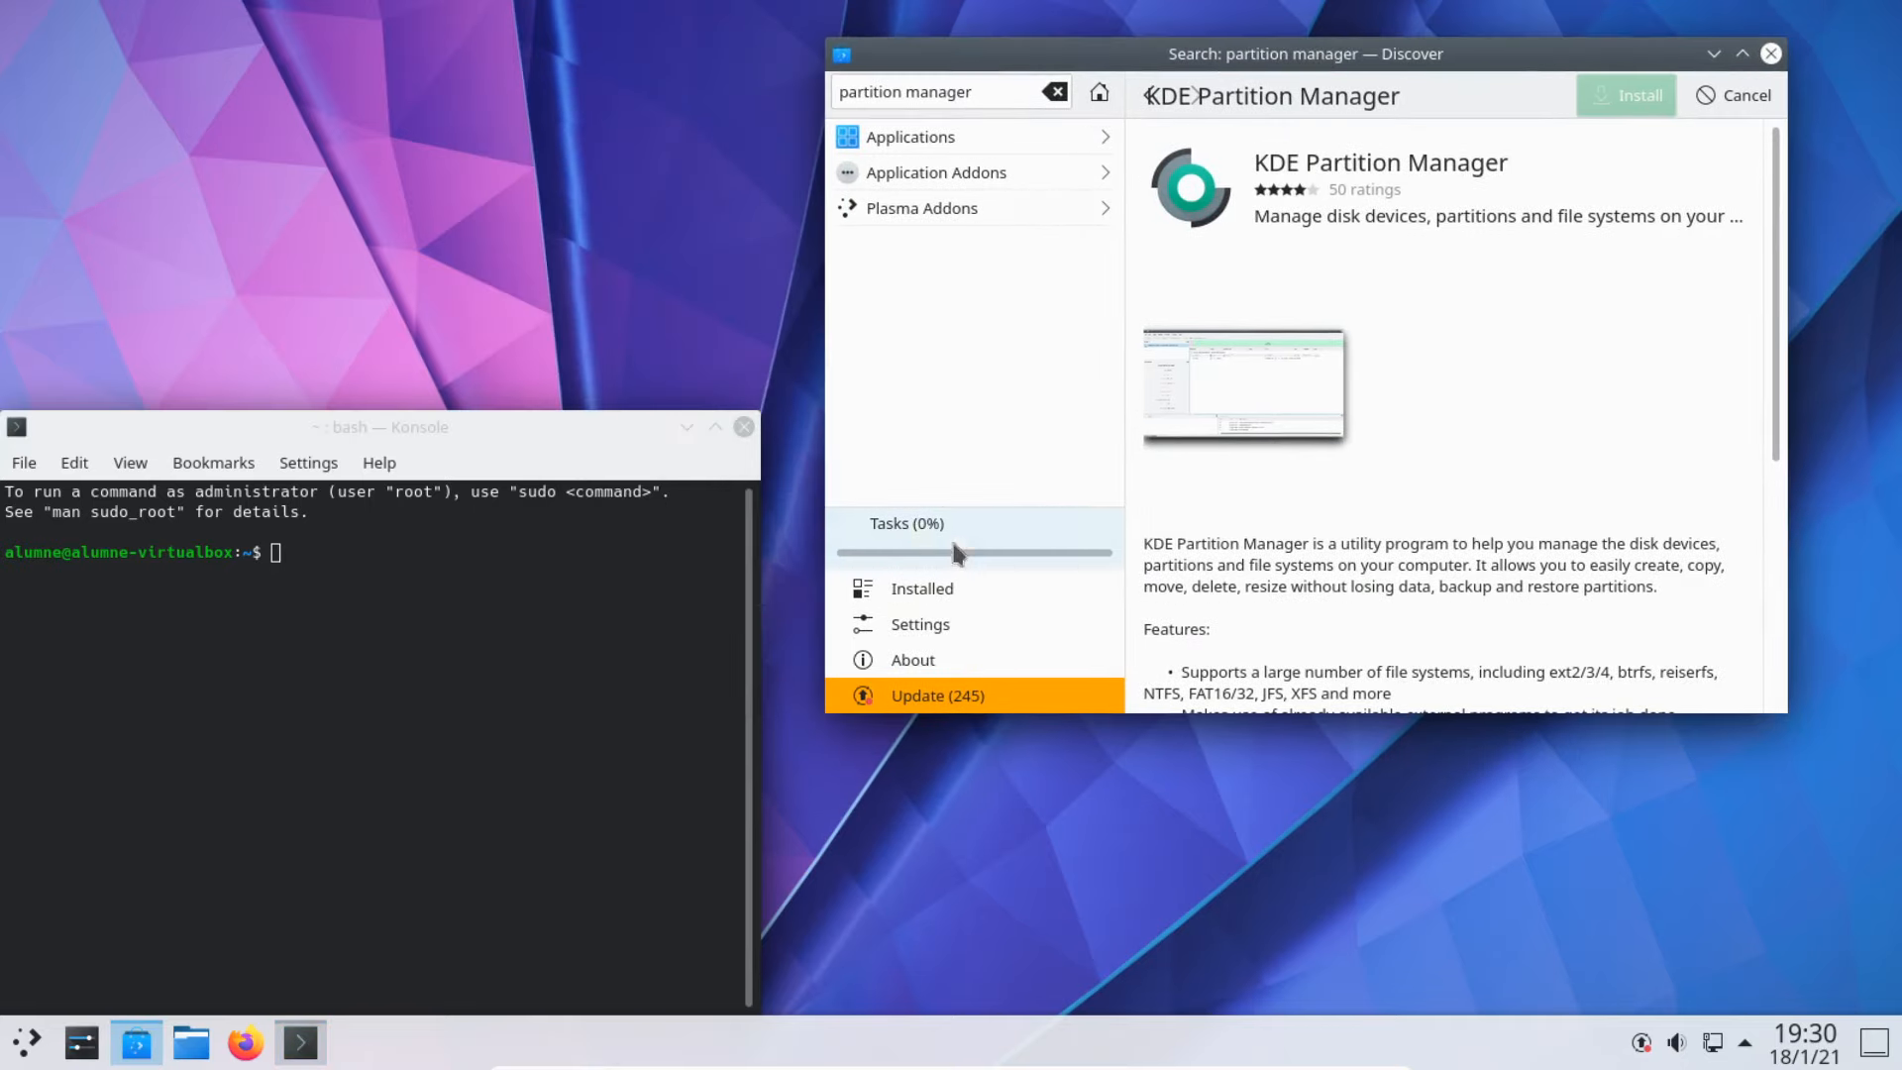
{"action": "left_click", "coordinate": [366, 590]}
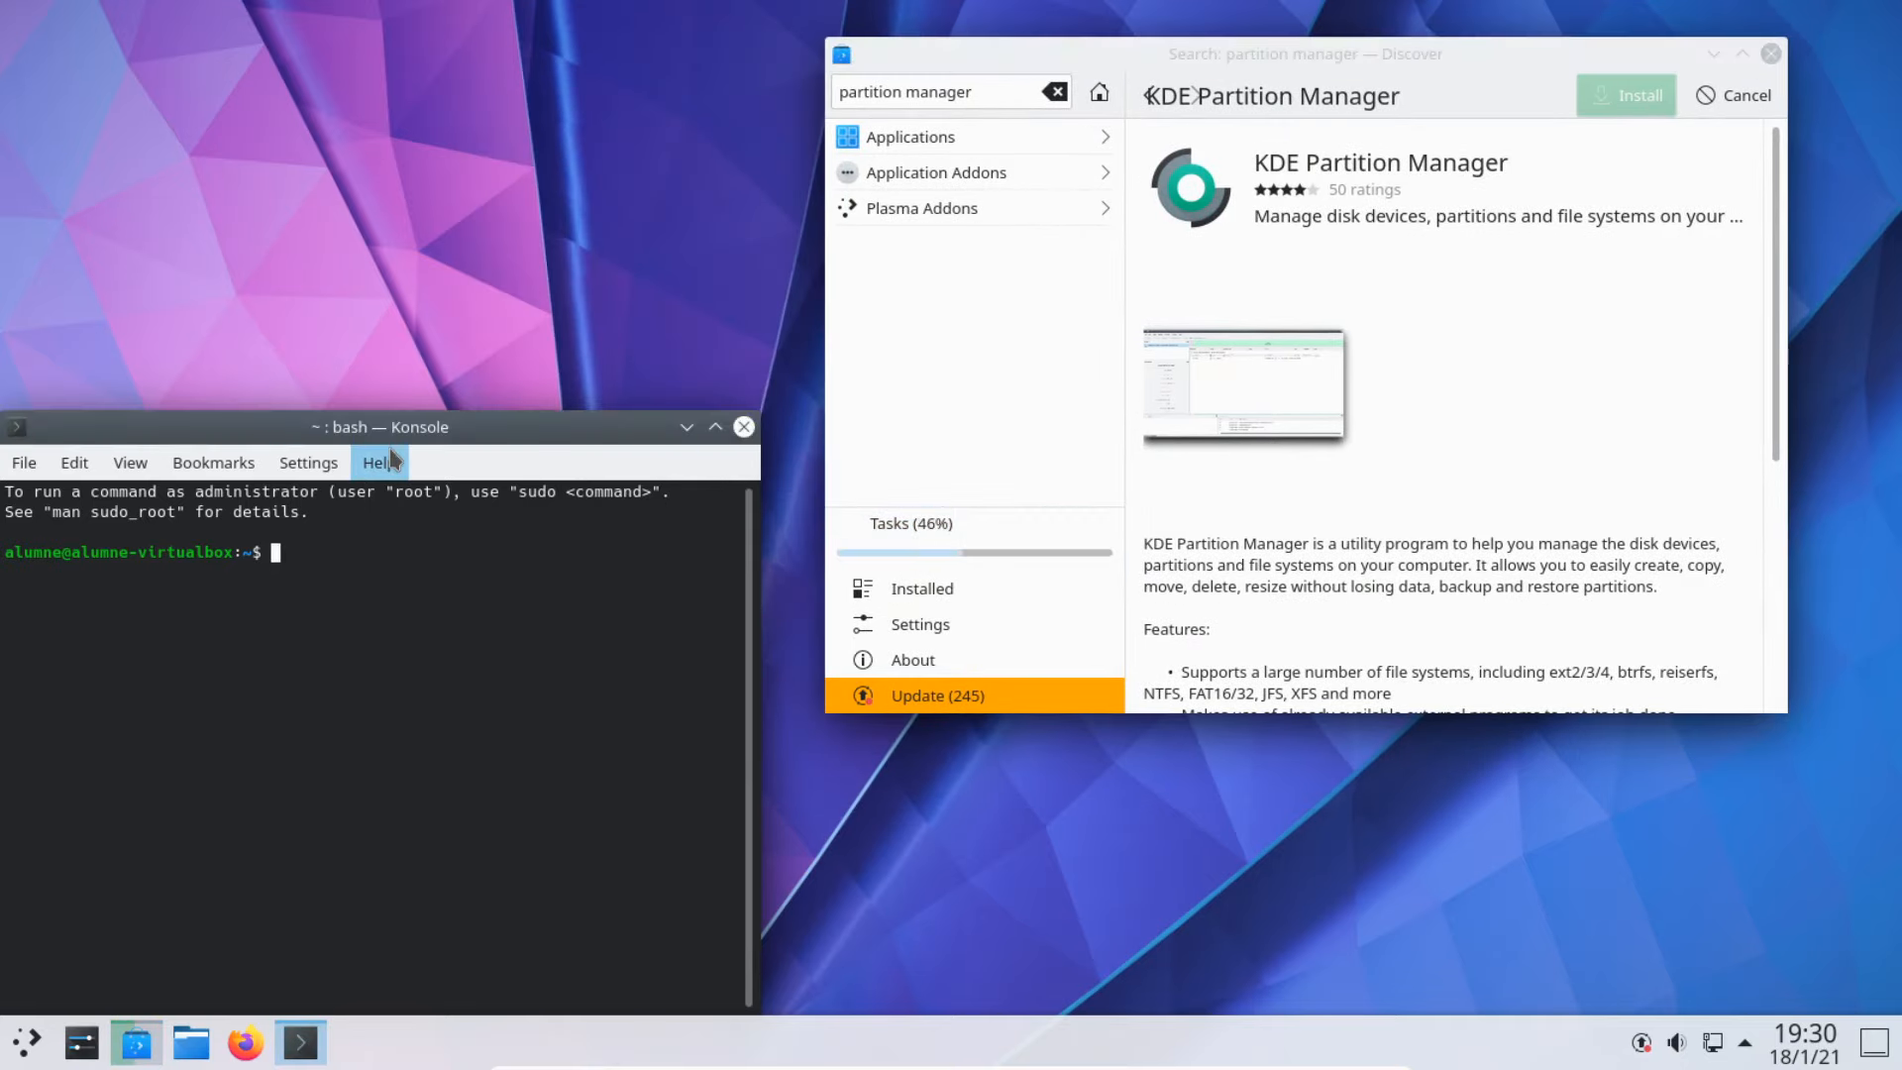
Step: Run 'sudo fdisk -l' in the terminal and enter the administrator password
{"action": "left_click_drag", "start_coordinate": [425, 436], "coordinate": [462, 272]}
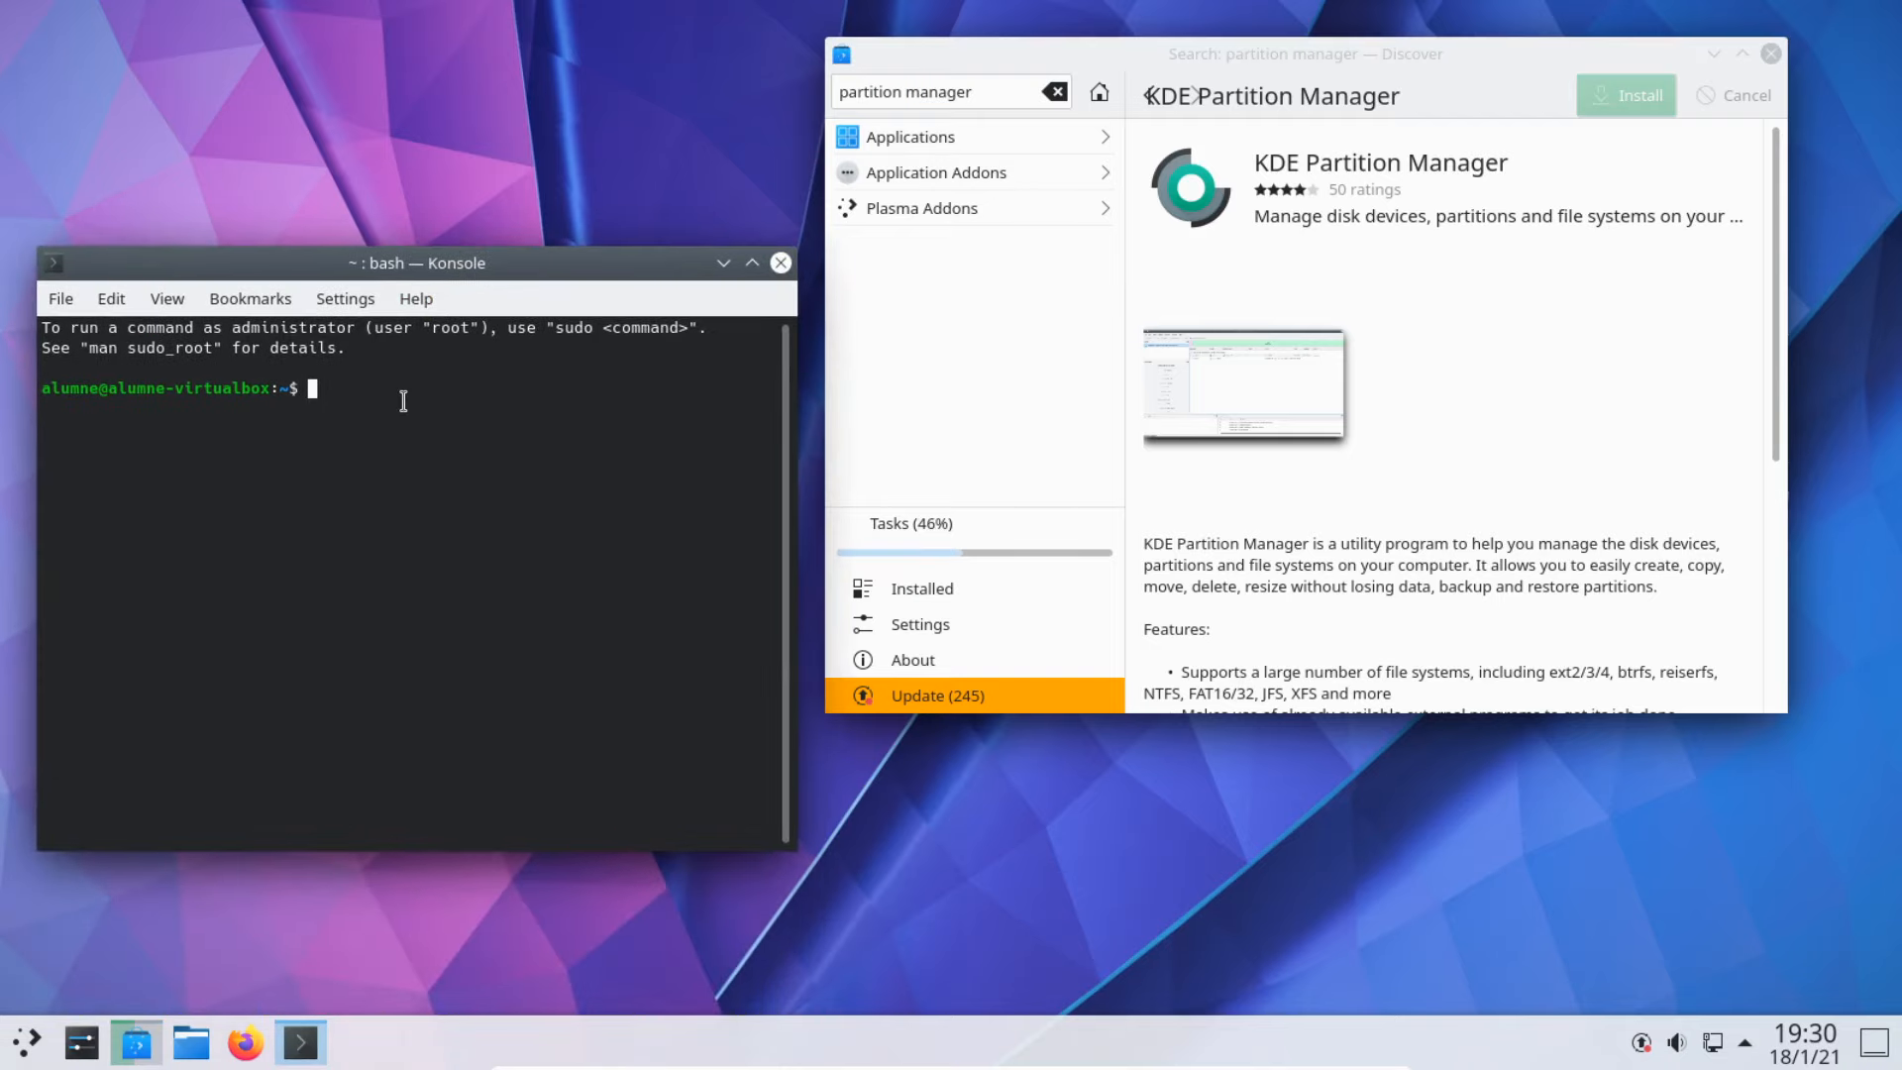
{"action": "type", "text": "sudo fdisk"}
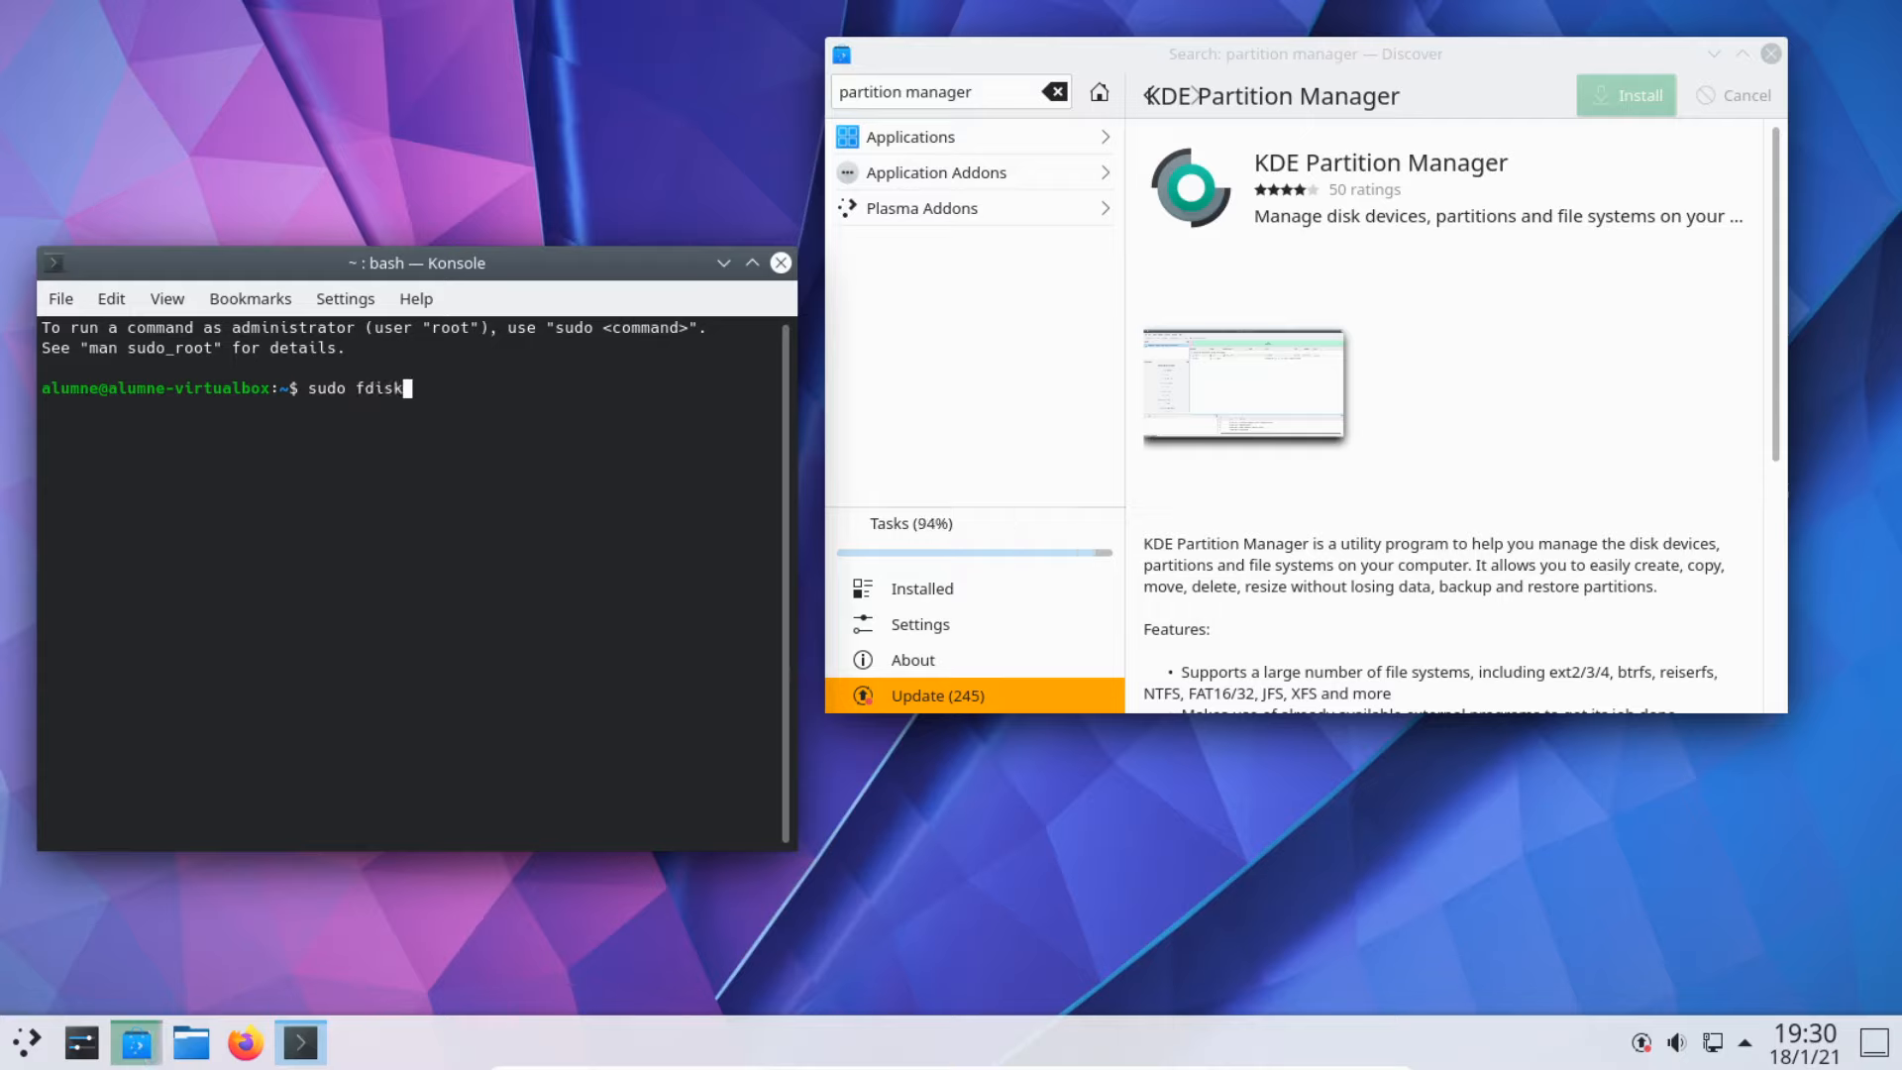
{"action": "type", "text": " -l"}
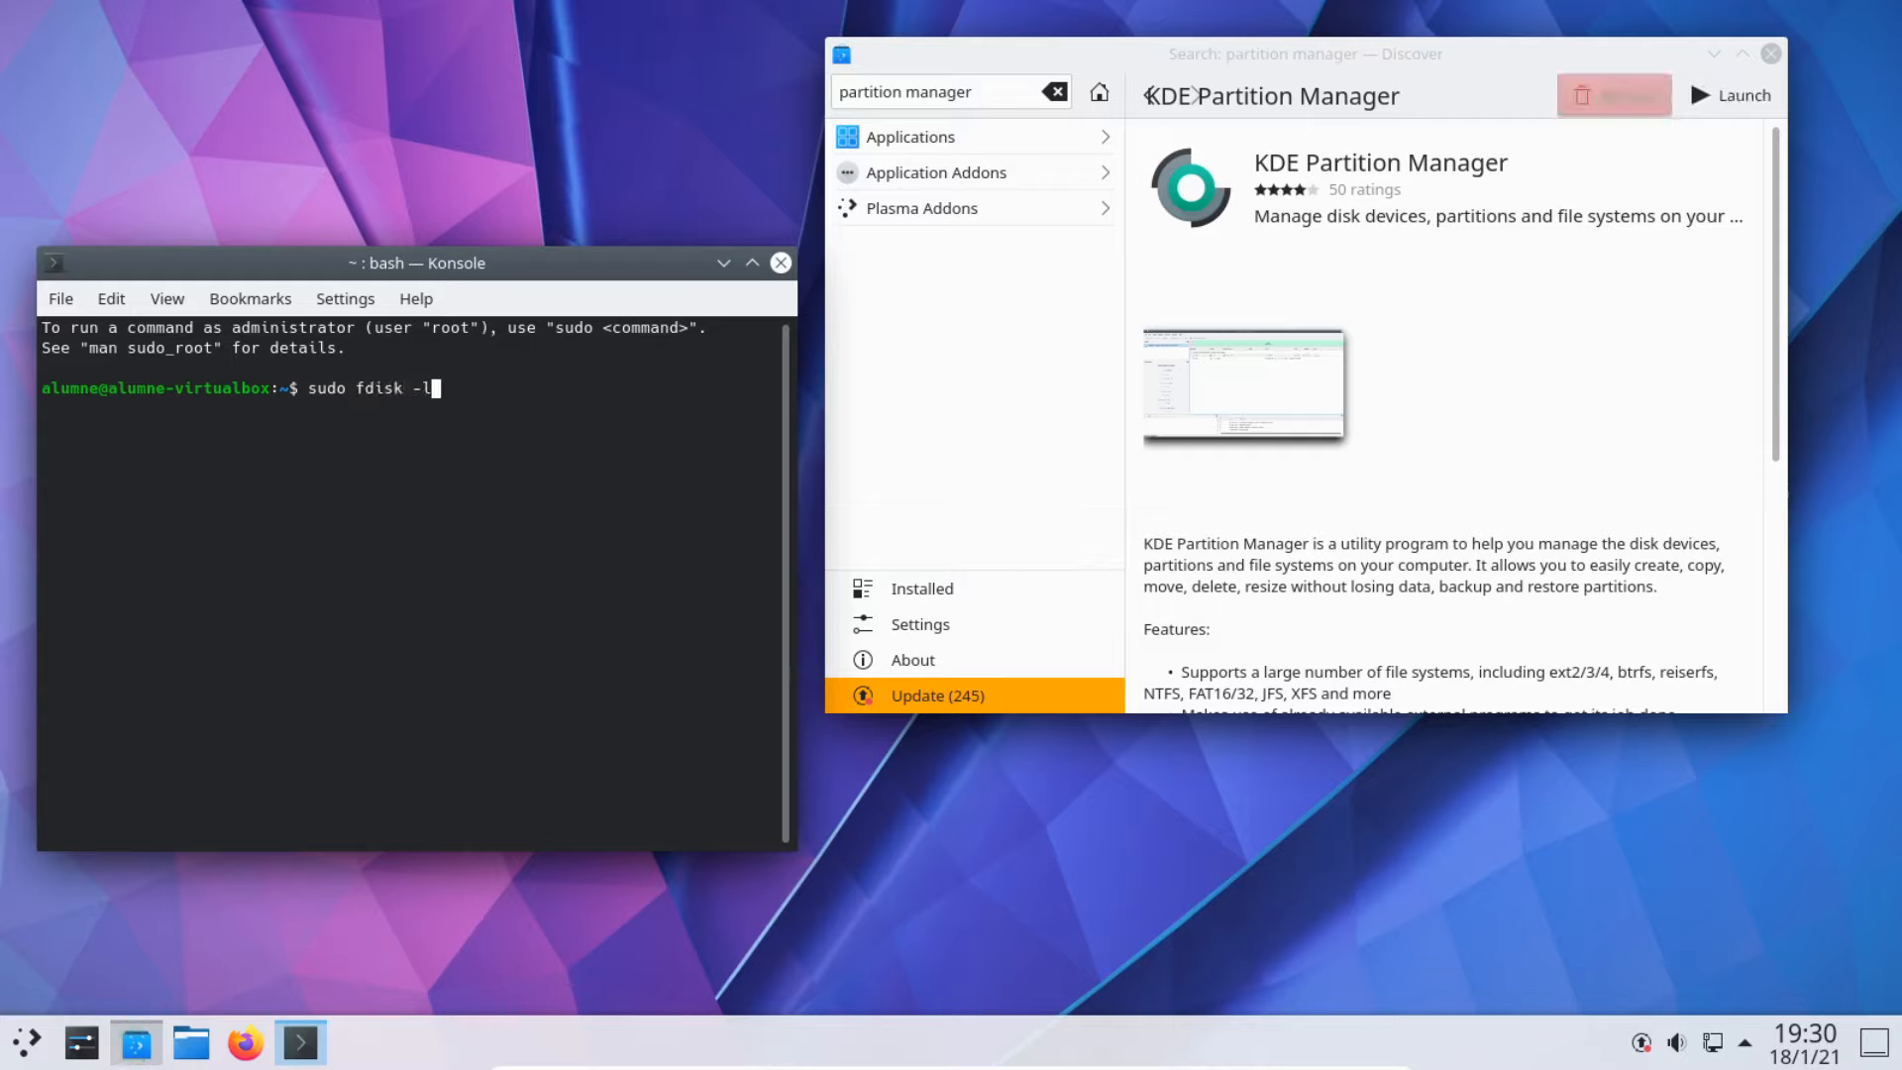
{"action": "key", "text": "Return"}
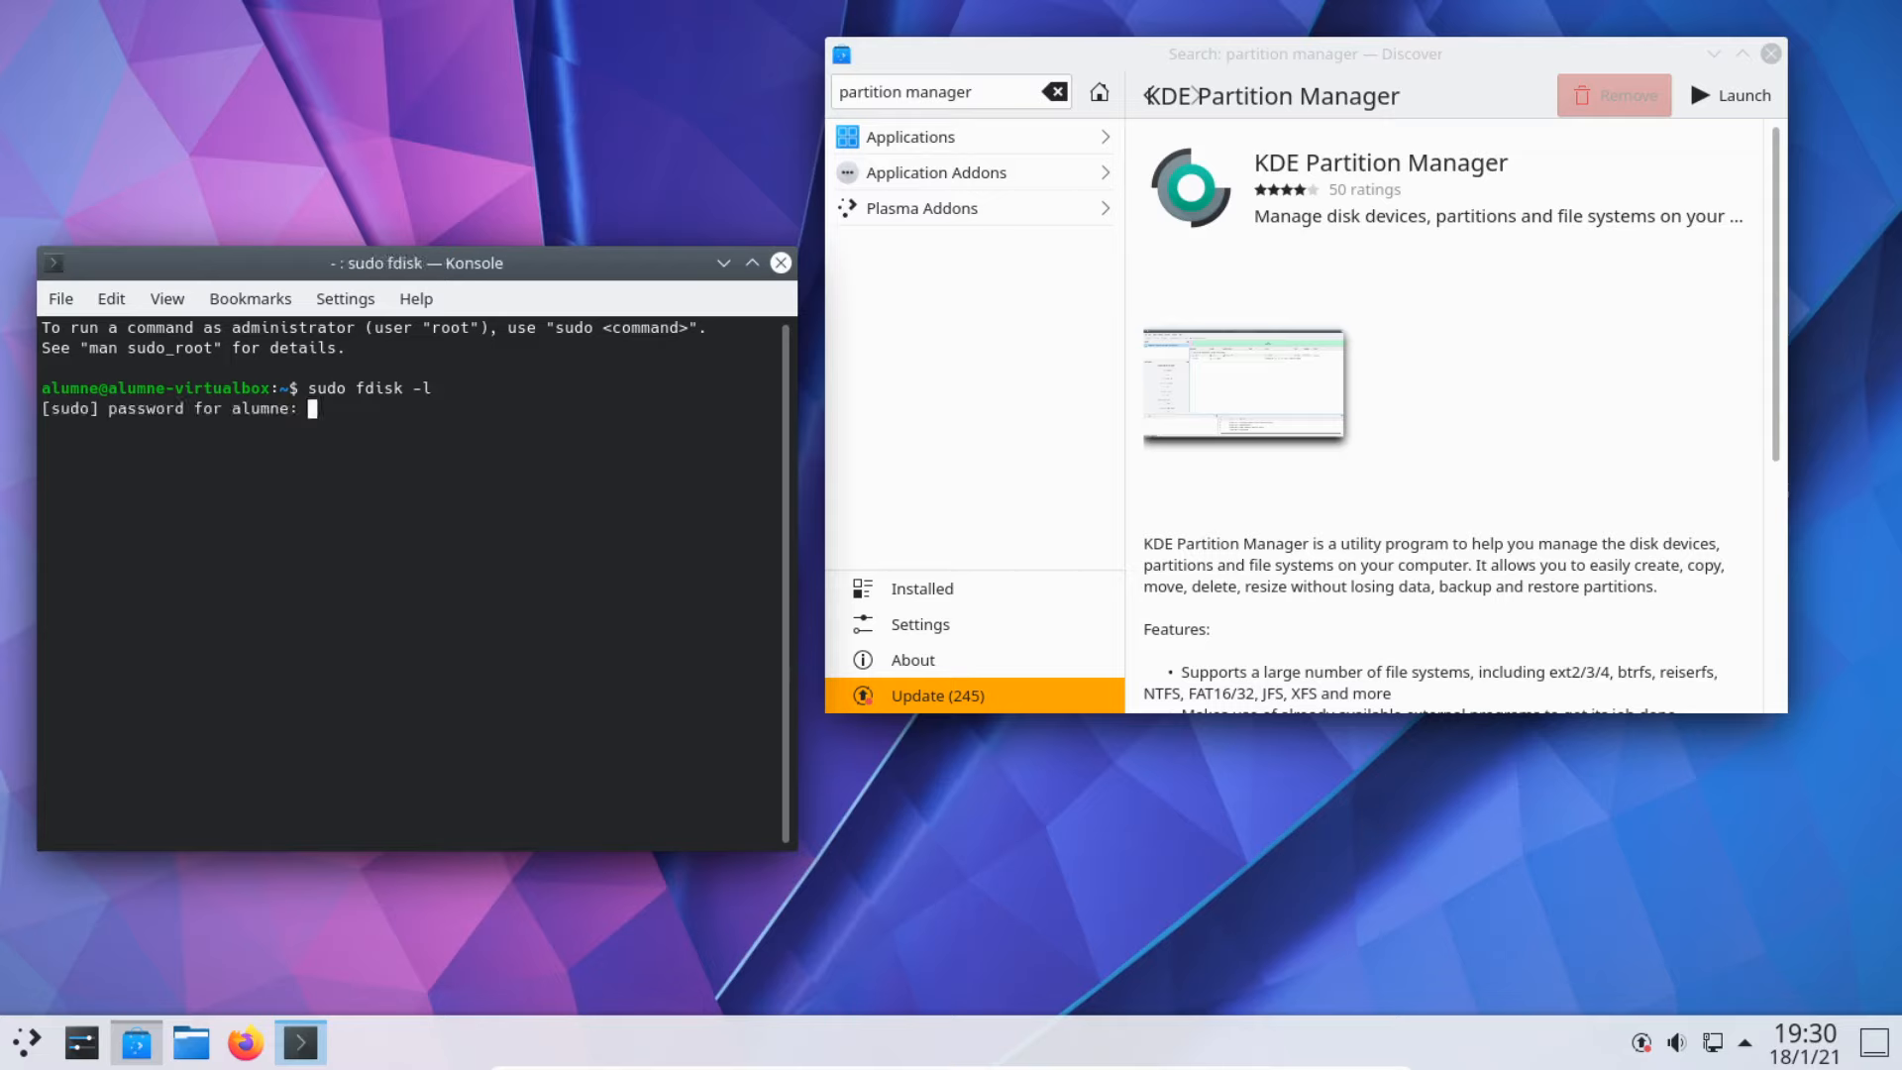
{"action": "key", "text": "Return"}
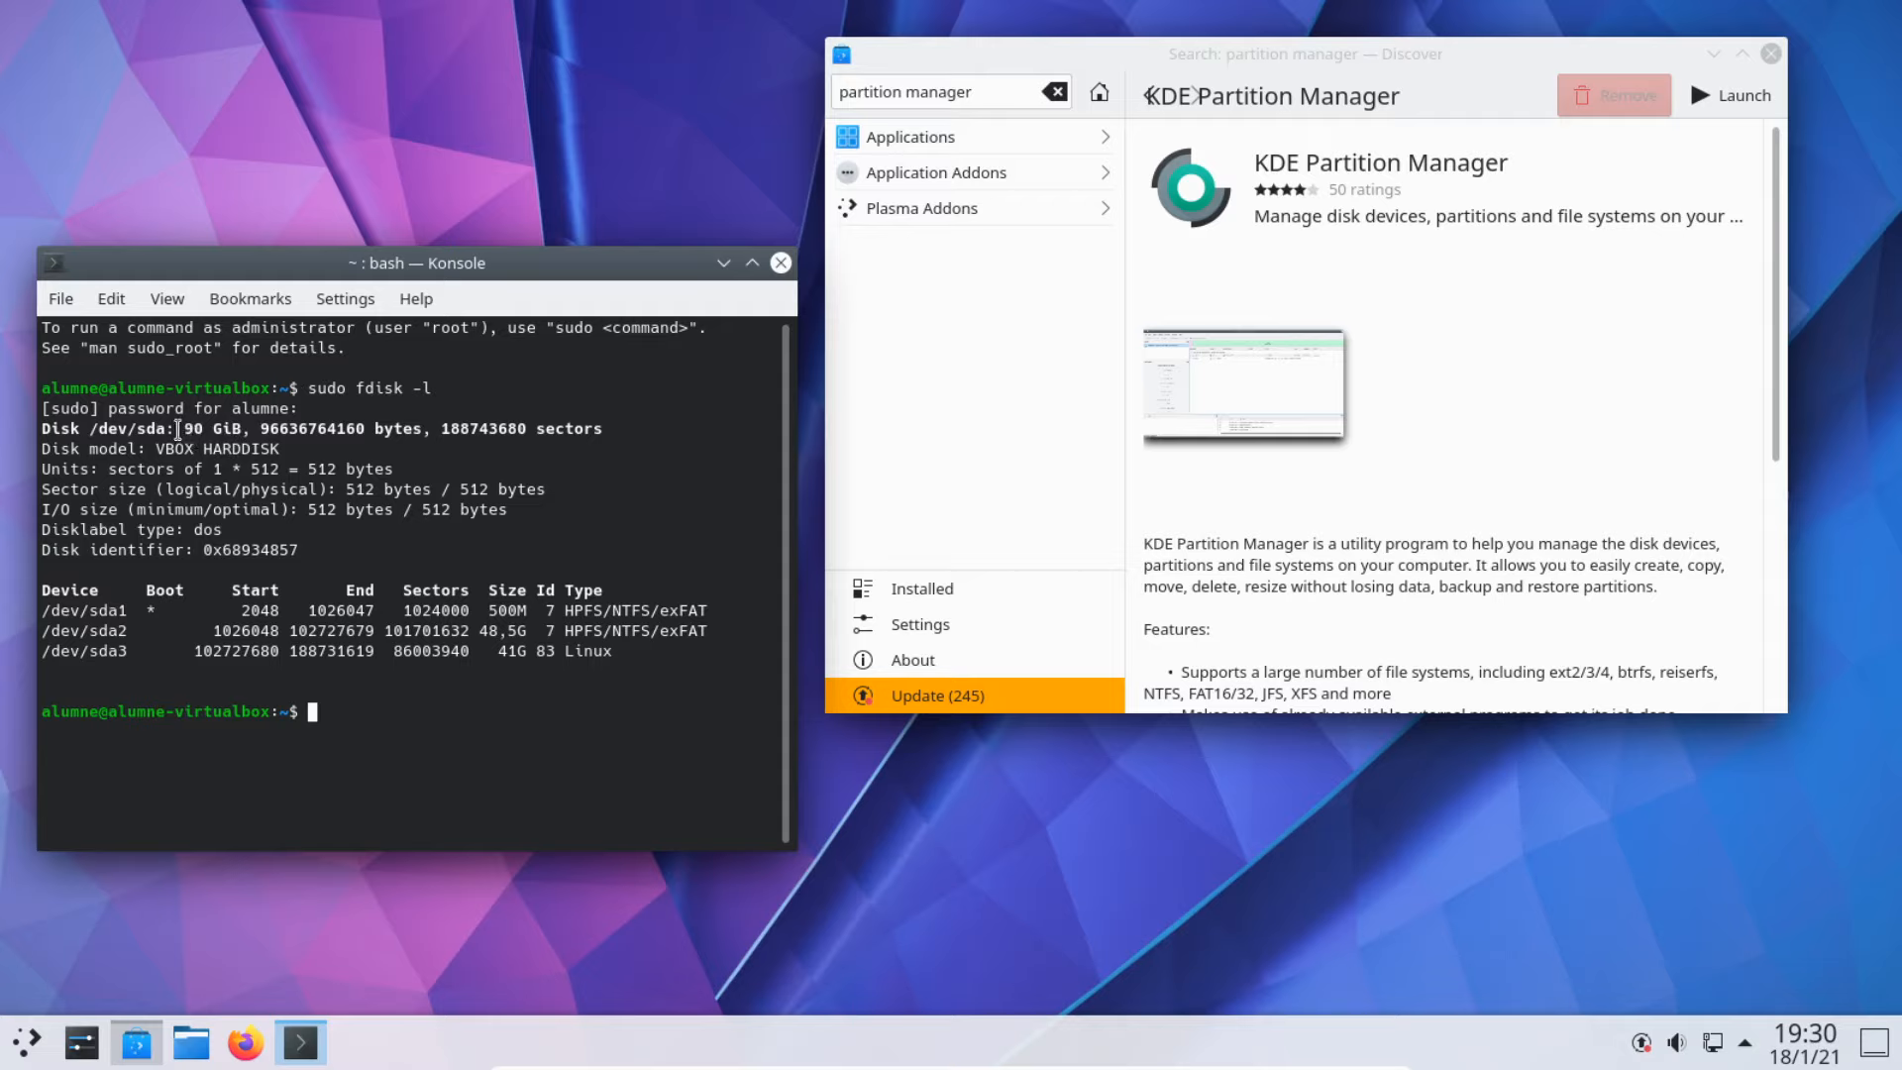
Step: Highlight the 90 GiB disk size, the 500M, 48,5G and 41G partition sizes, and the /dev/sda3 row
{"action": "left_click_drag", "start_coordinate": [177, 430], "coordinate": [244, 433]}
{"action": "left_click_drag", "start_coordinate": [251, 433], "coordinate": [243, 433]}
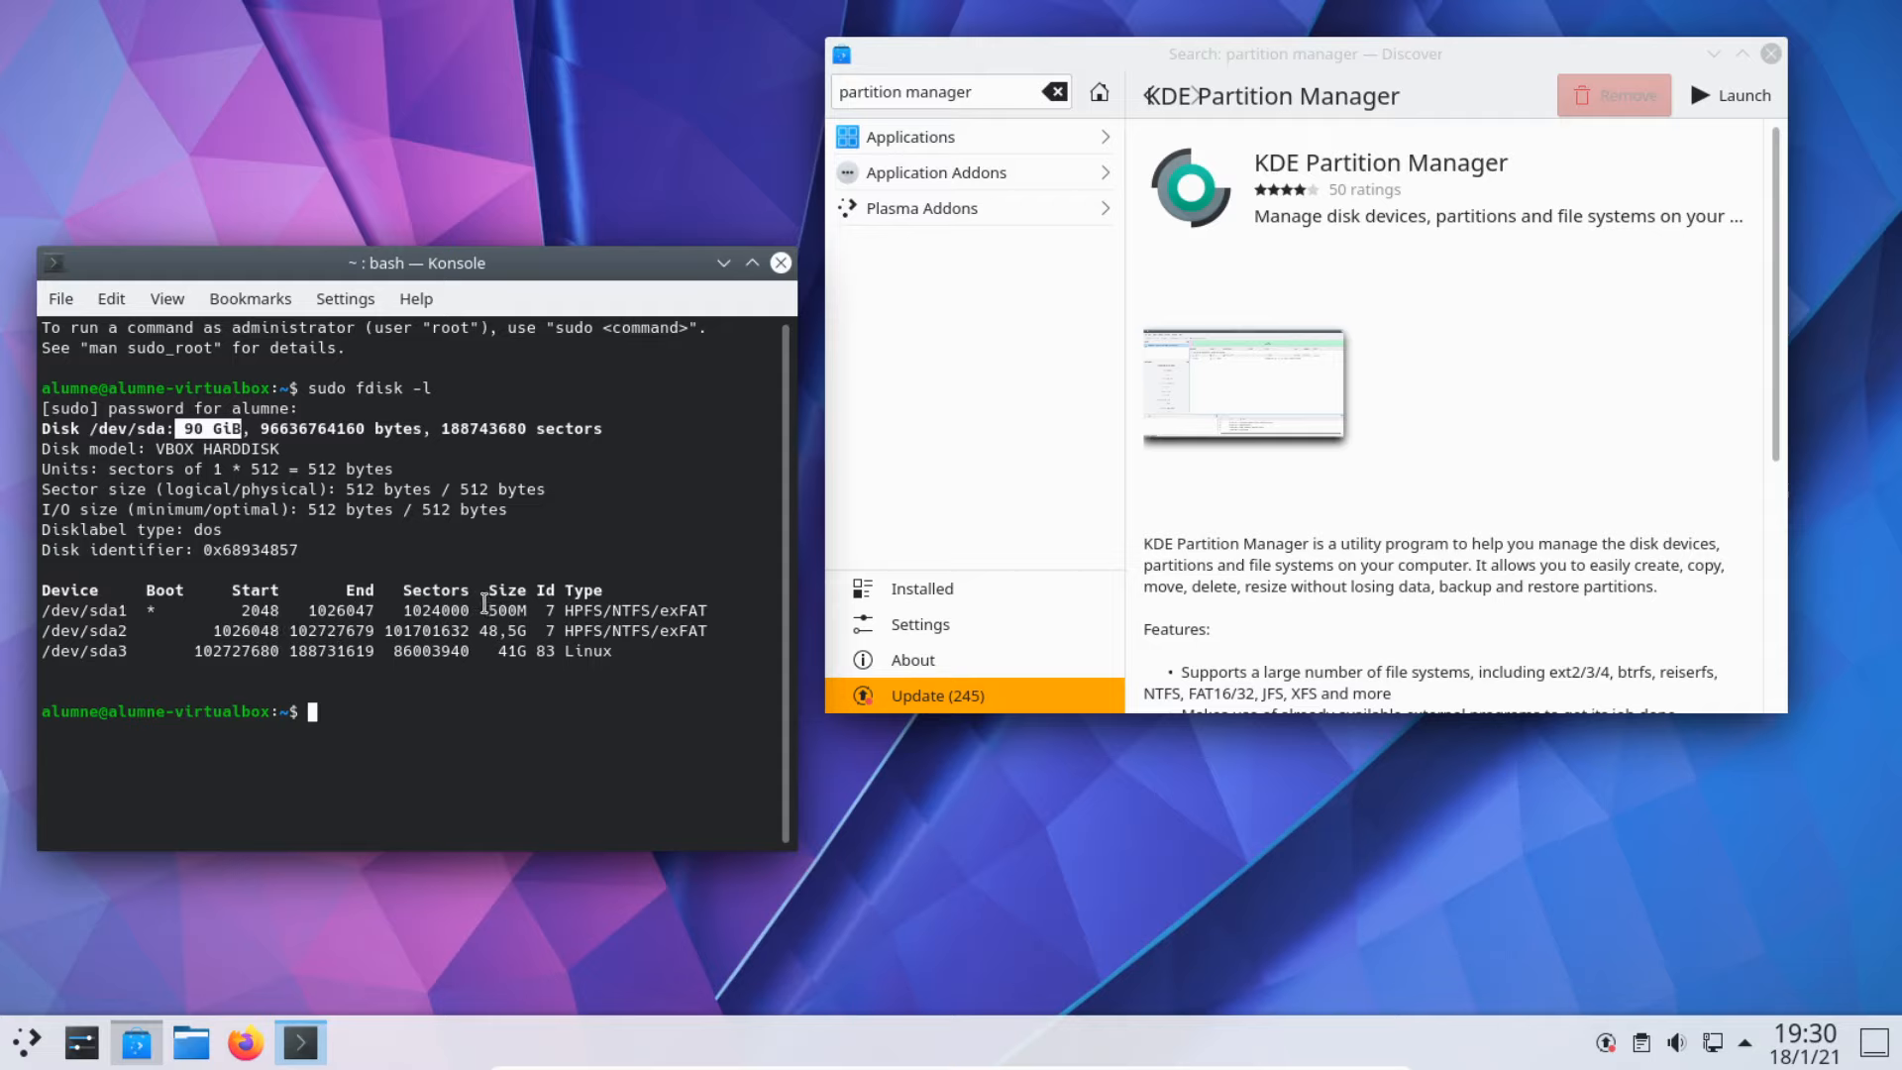
{"action": "left_click_drag", "start_coordinate": [489, 610], "coordinate": [525, 611]}
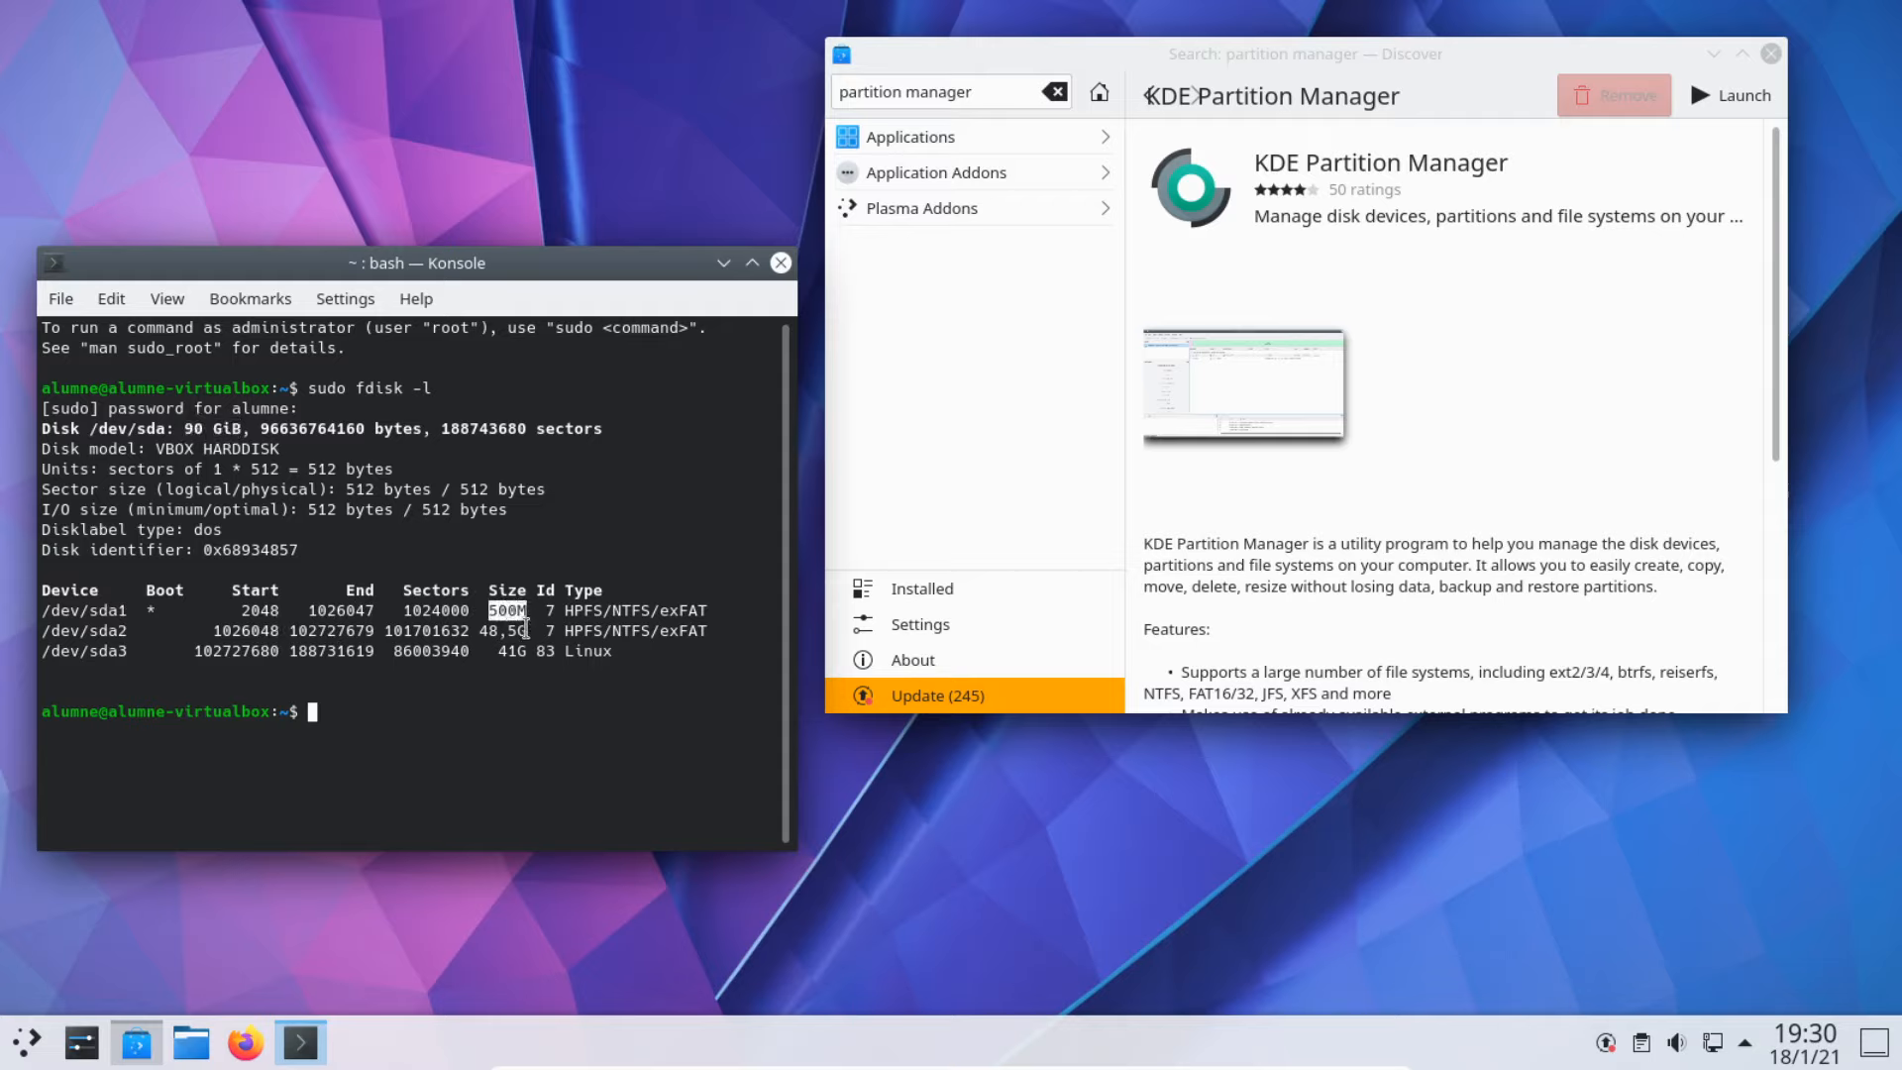
{"action": "left_click", "coordinate": [482, 627]}
{"action": "left_click_drag", "start_coordinate": [482, 627], "coordinate": [535, 631]}
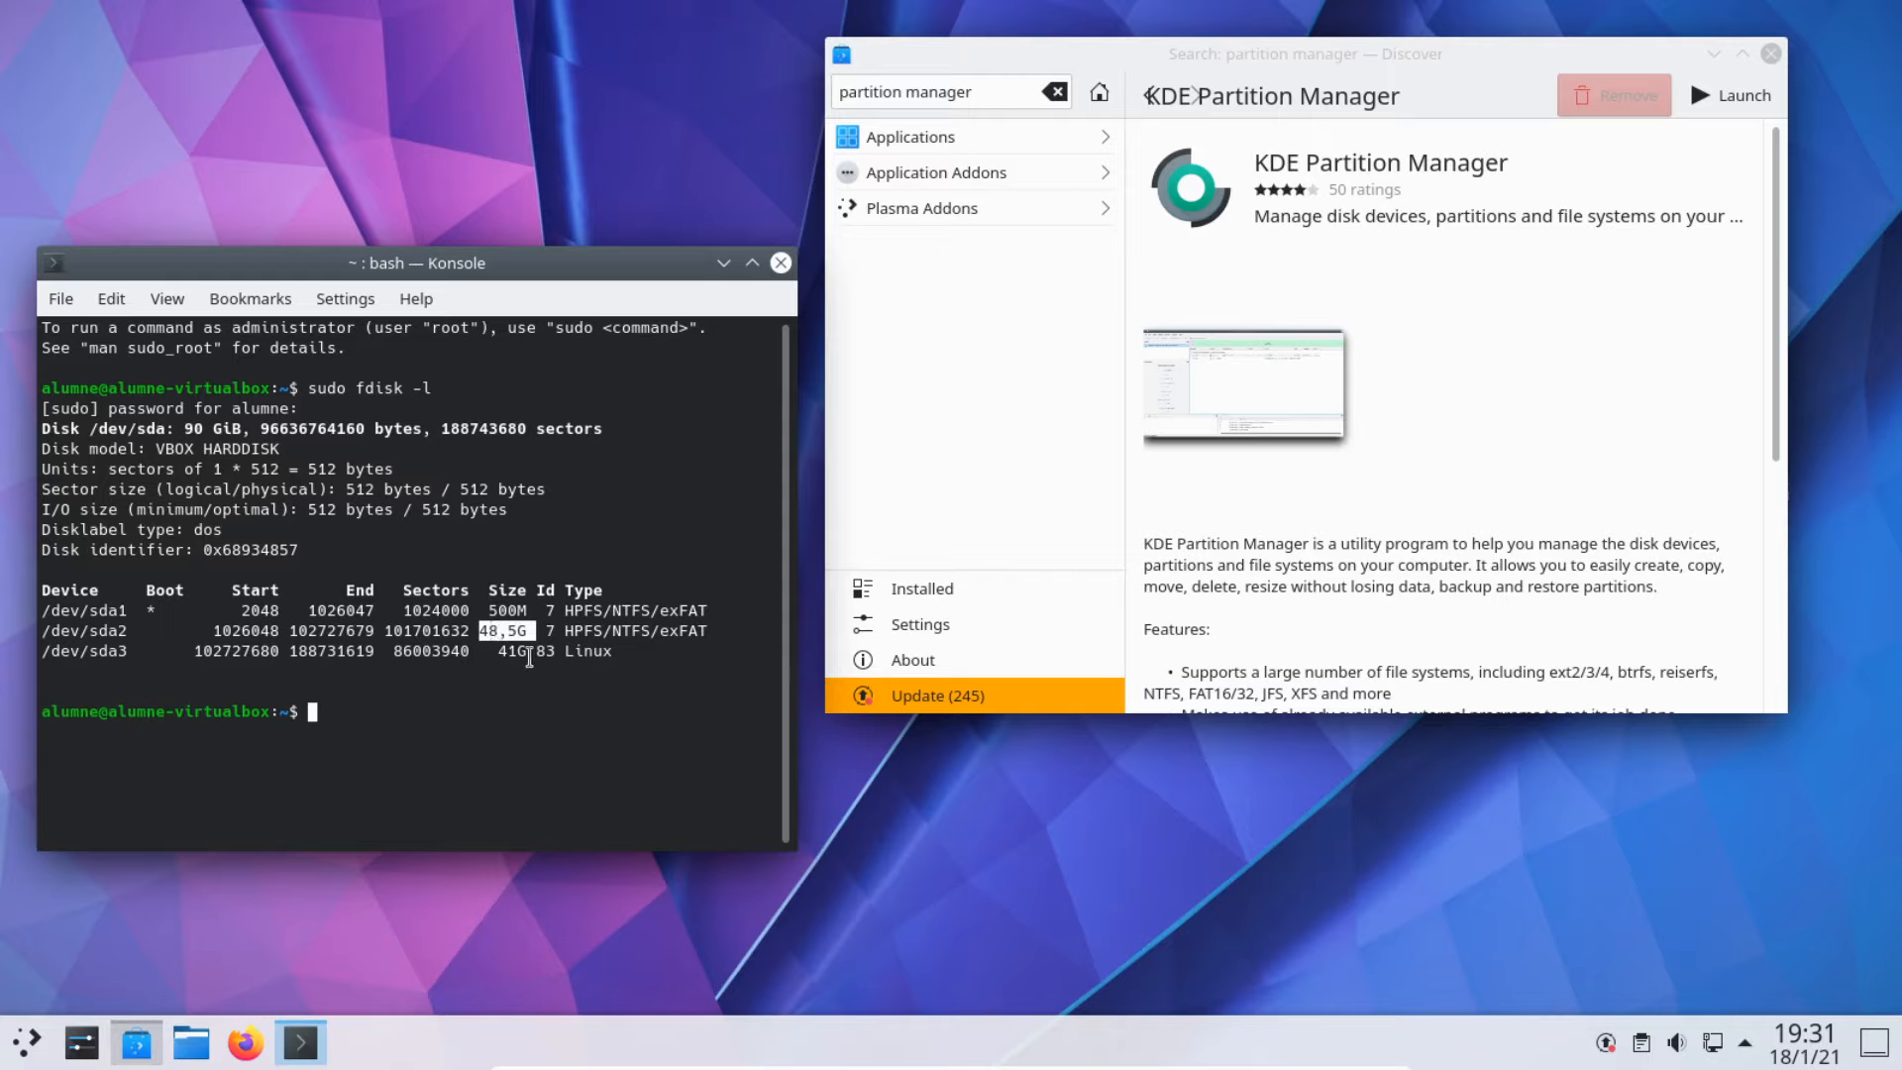
{"action": "left_click_drag", "start_coordinate": [528, 652], "coordinate": [491, 654]}
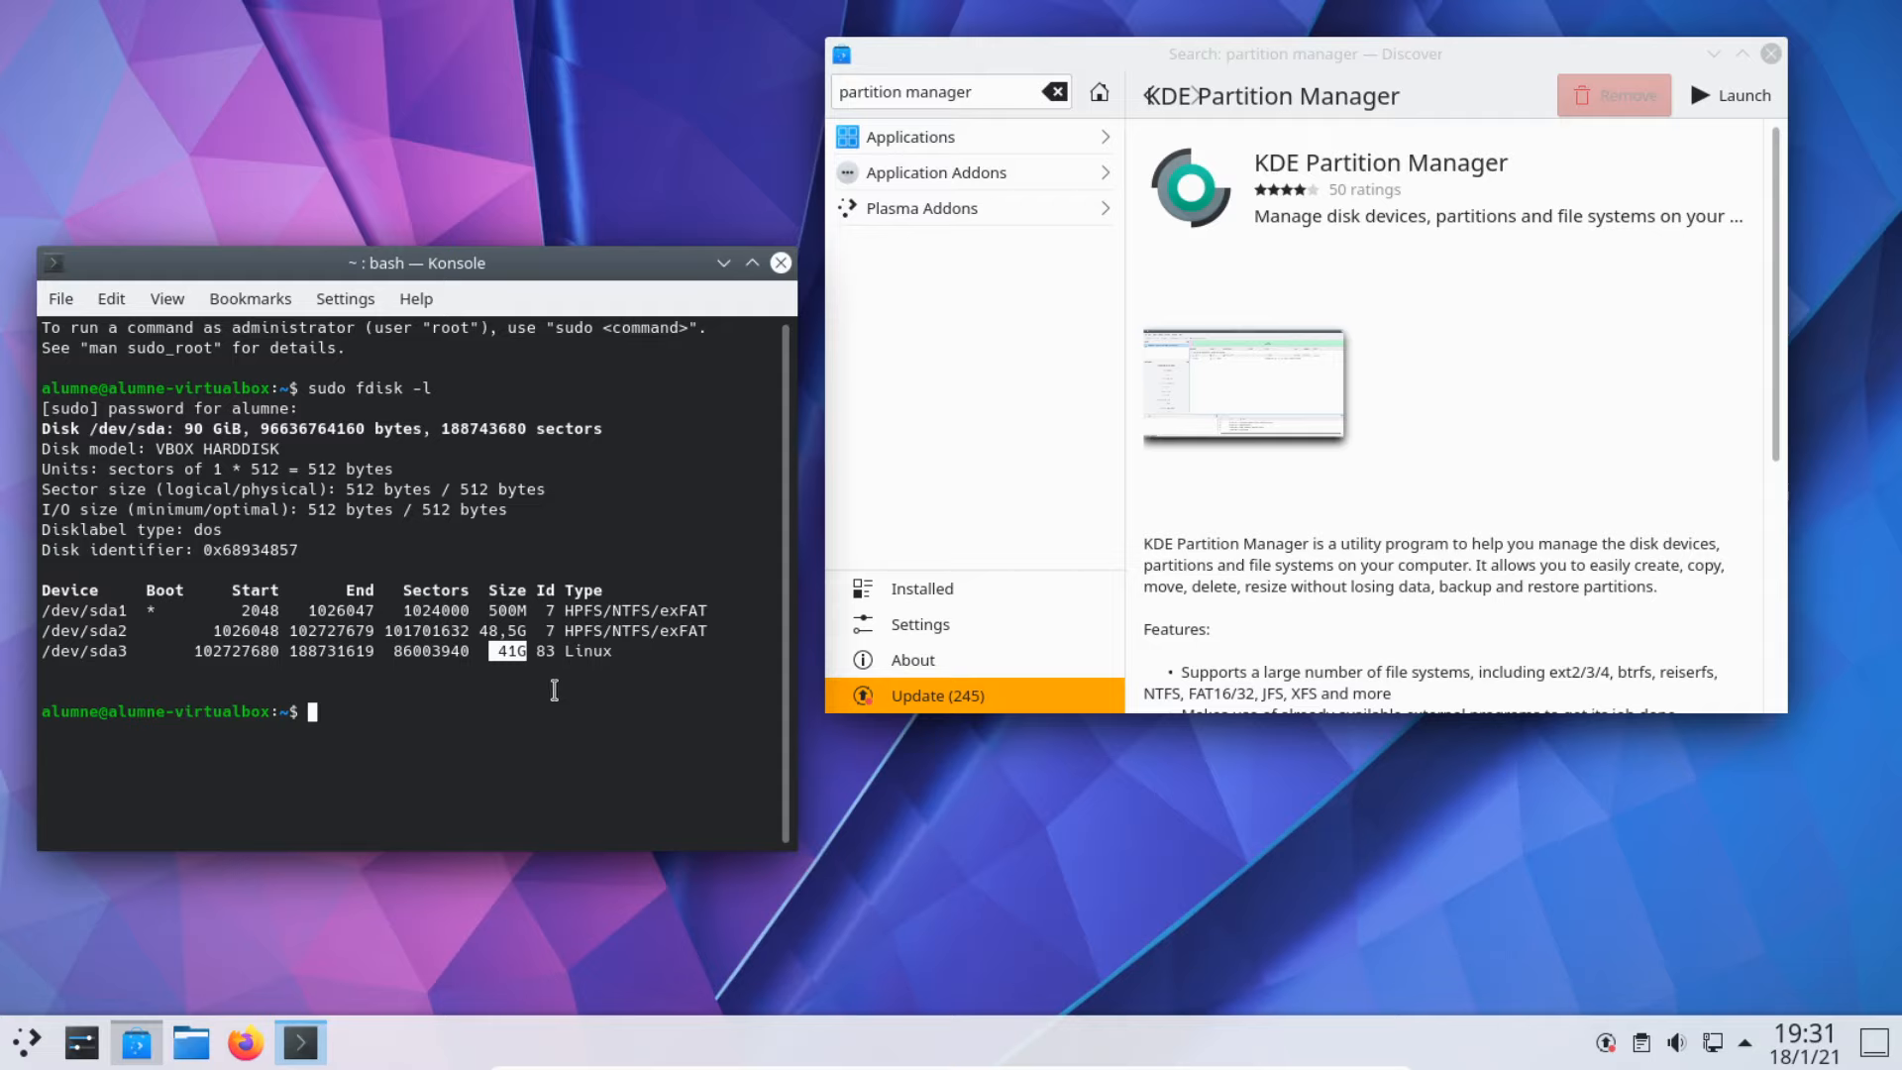
{"action": "left_click_drag", "start_coordinate": [632, 654], "coordinate": [20, 666]}
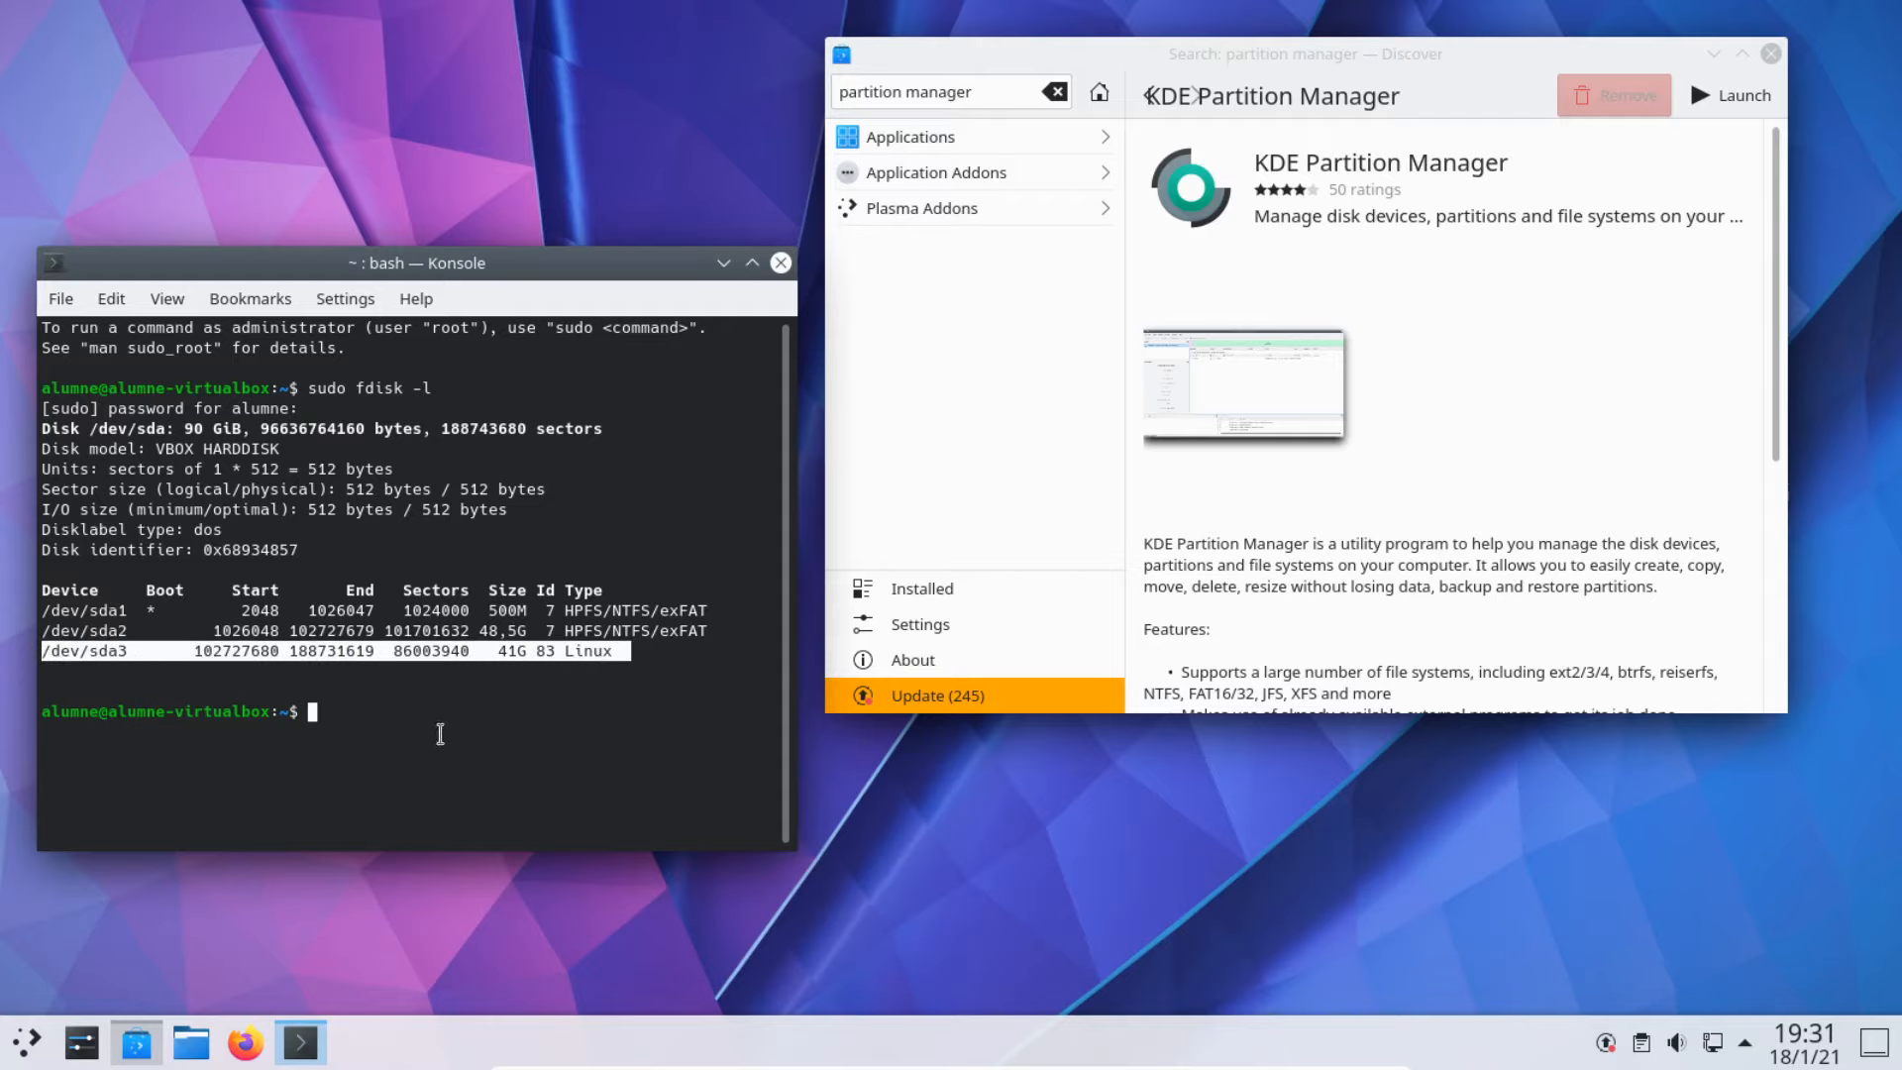
{"action": "left_click", "coordinate": [470, 761]}
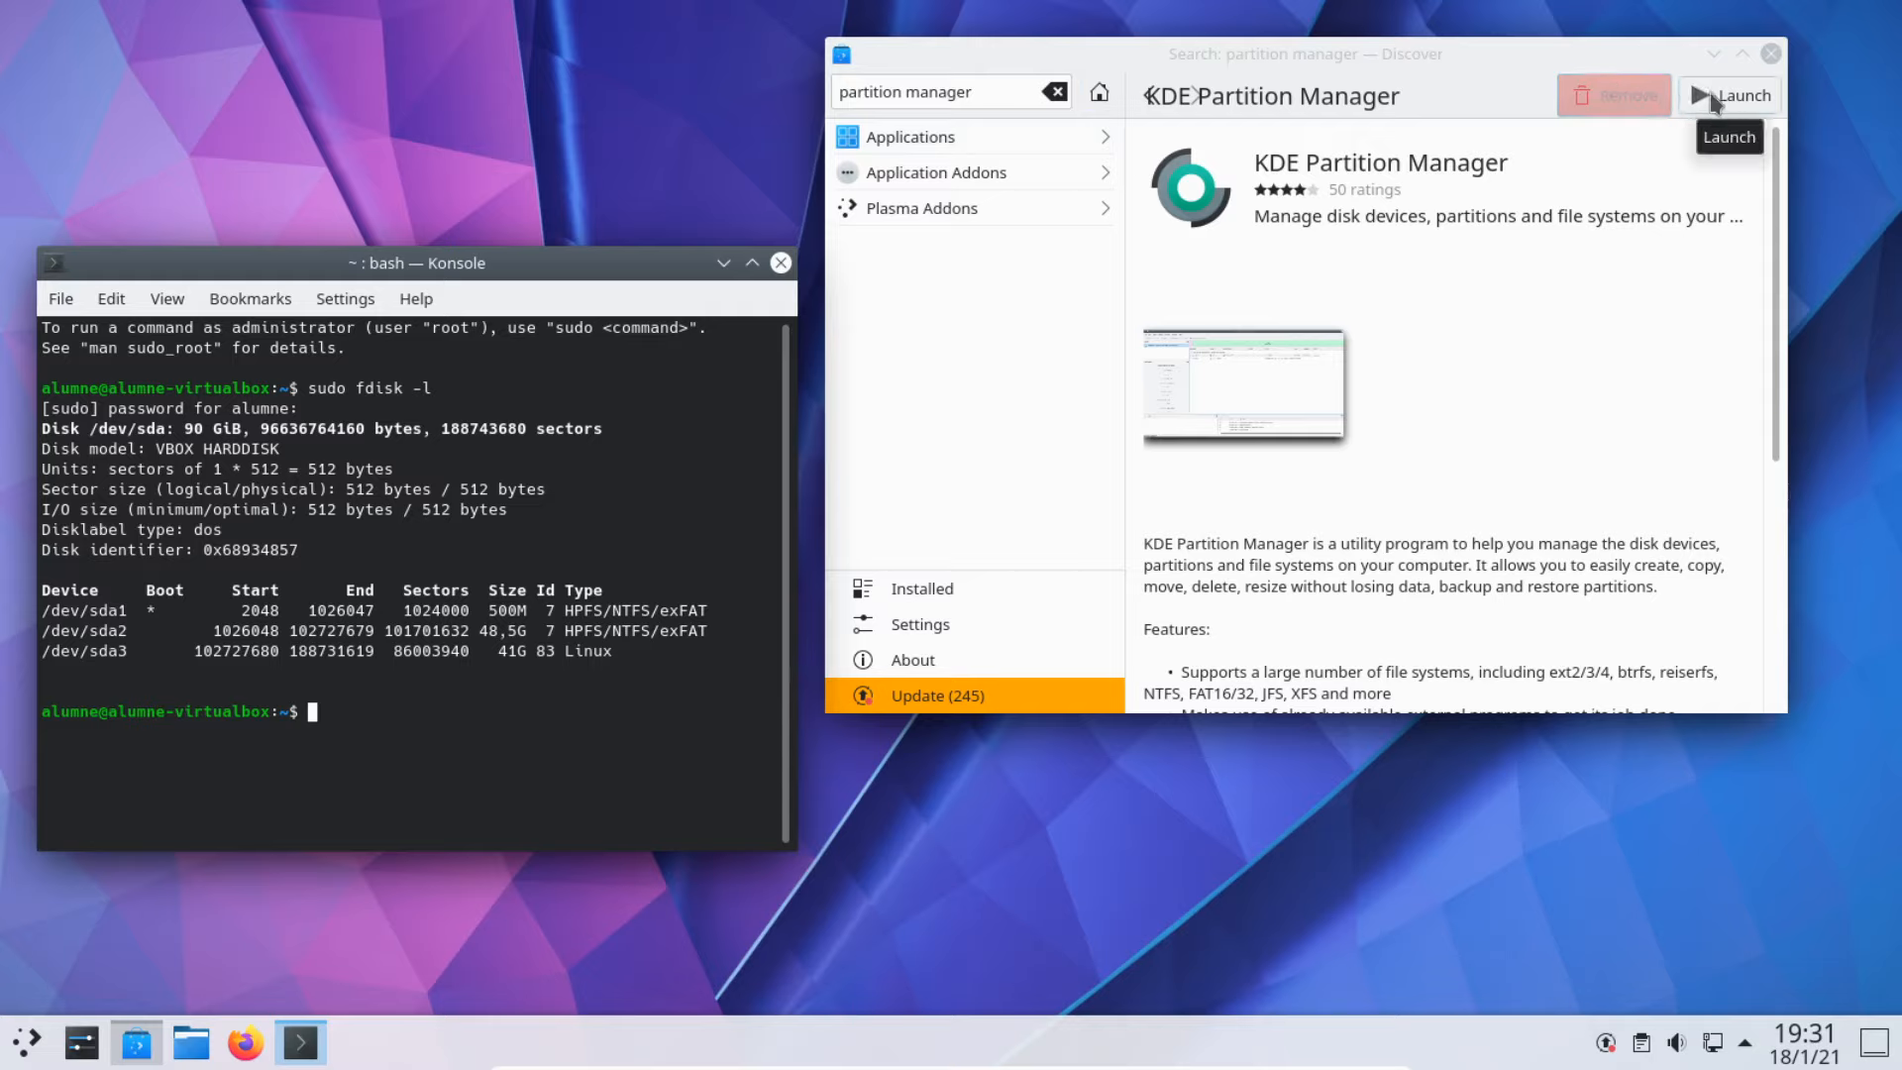
Step: Launch KDE Partition Manager from the launcher search 'partition' and authenticate with the user password
{"action": "left_click", "coordinate": [27, 1041]}
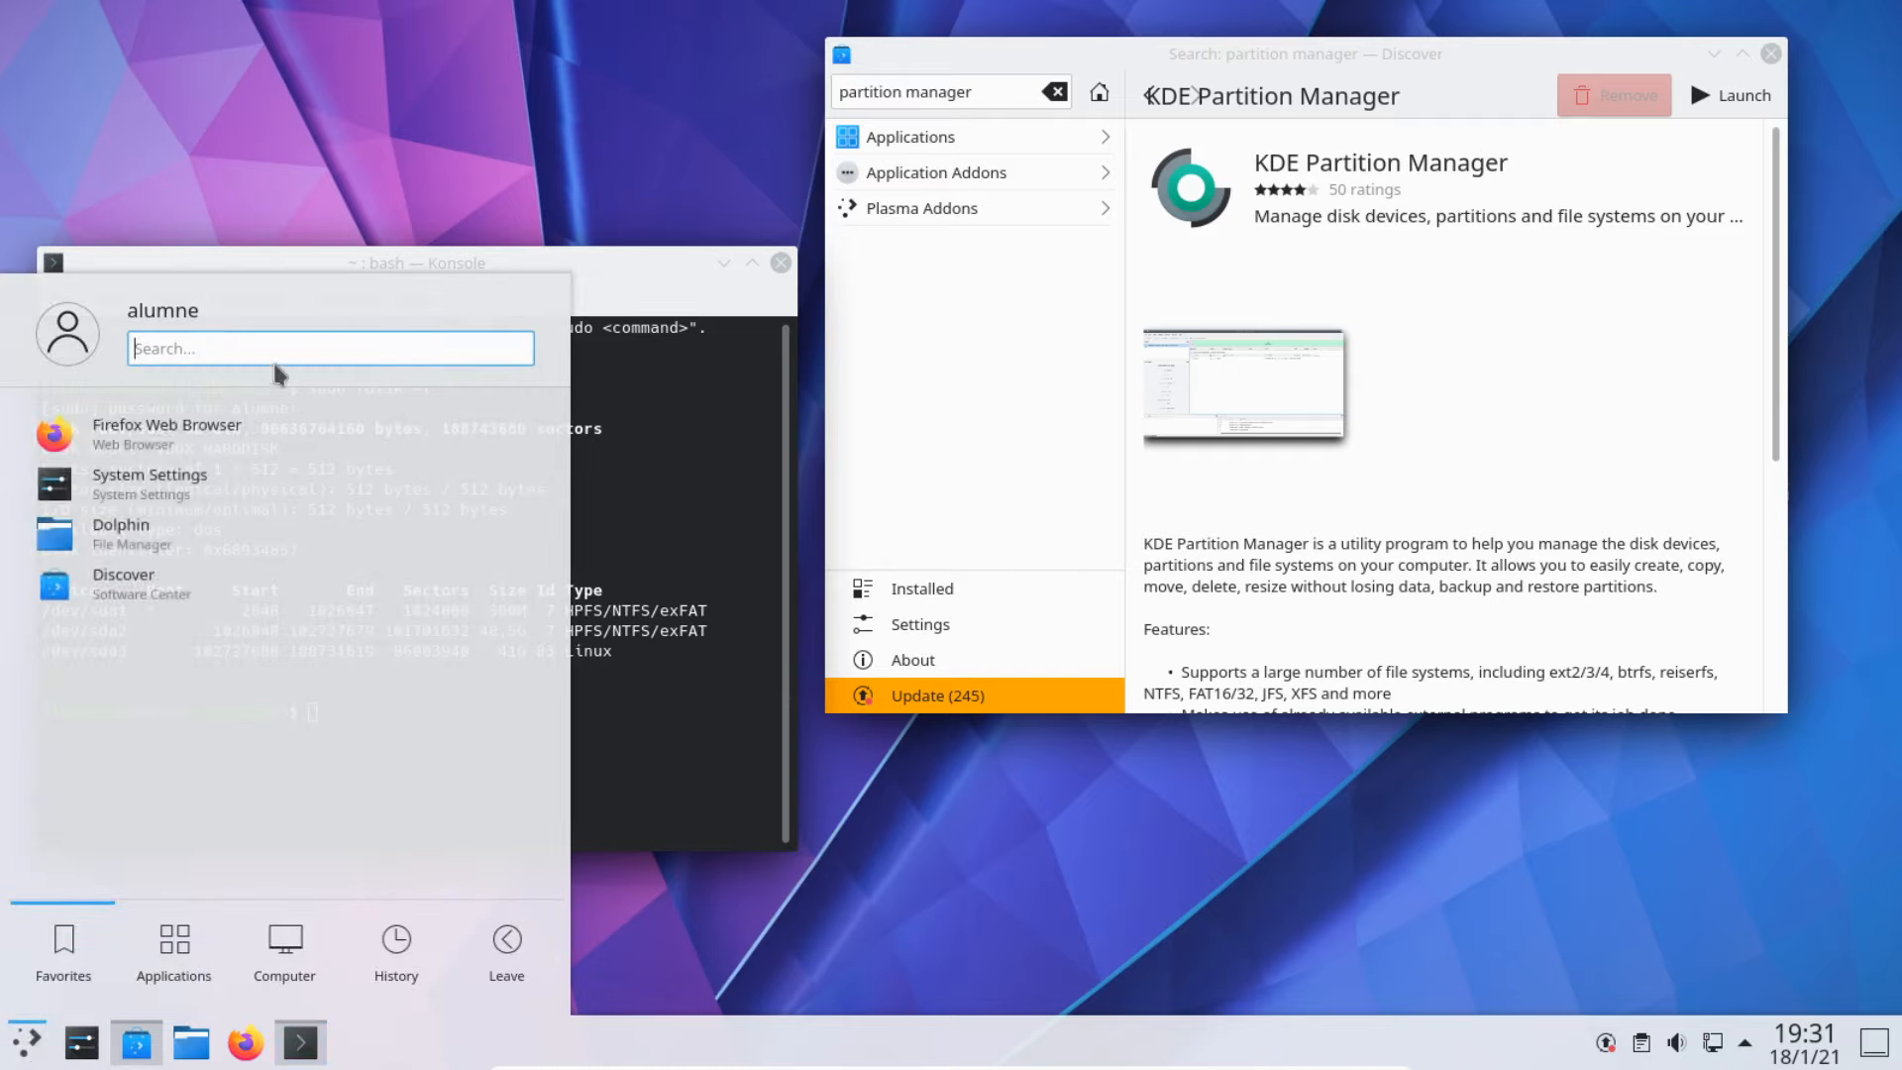
{"action": "type", "text": "partition"}
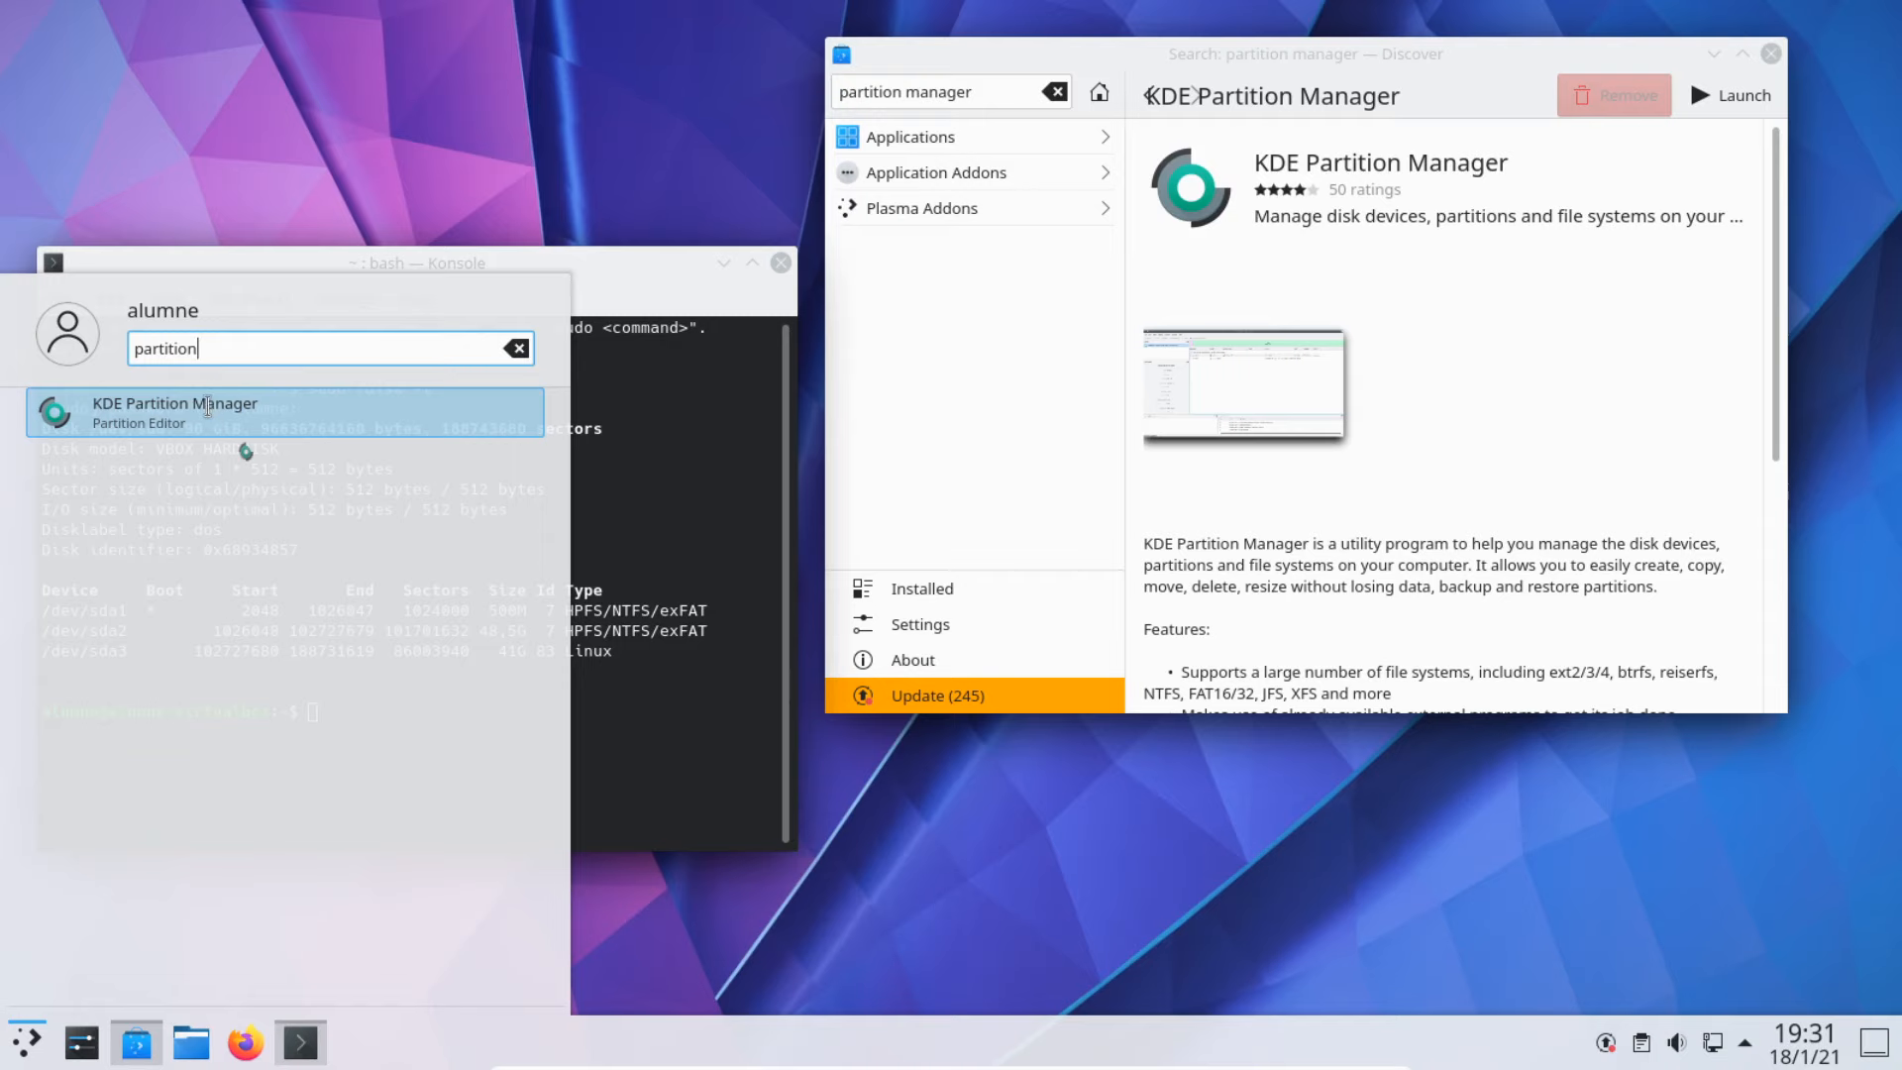
{"action": "left_click", "coordinate": [207, 406]}
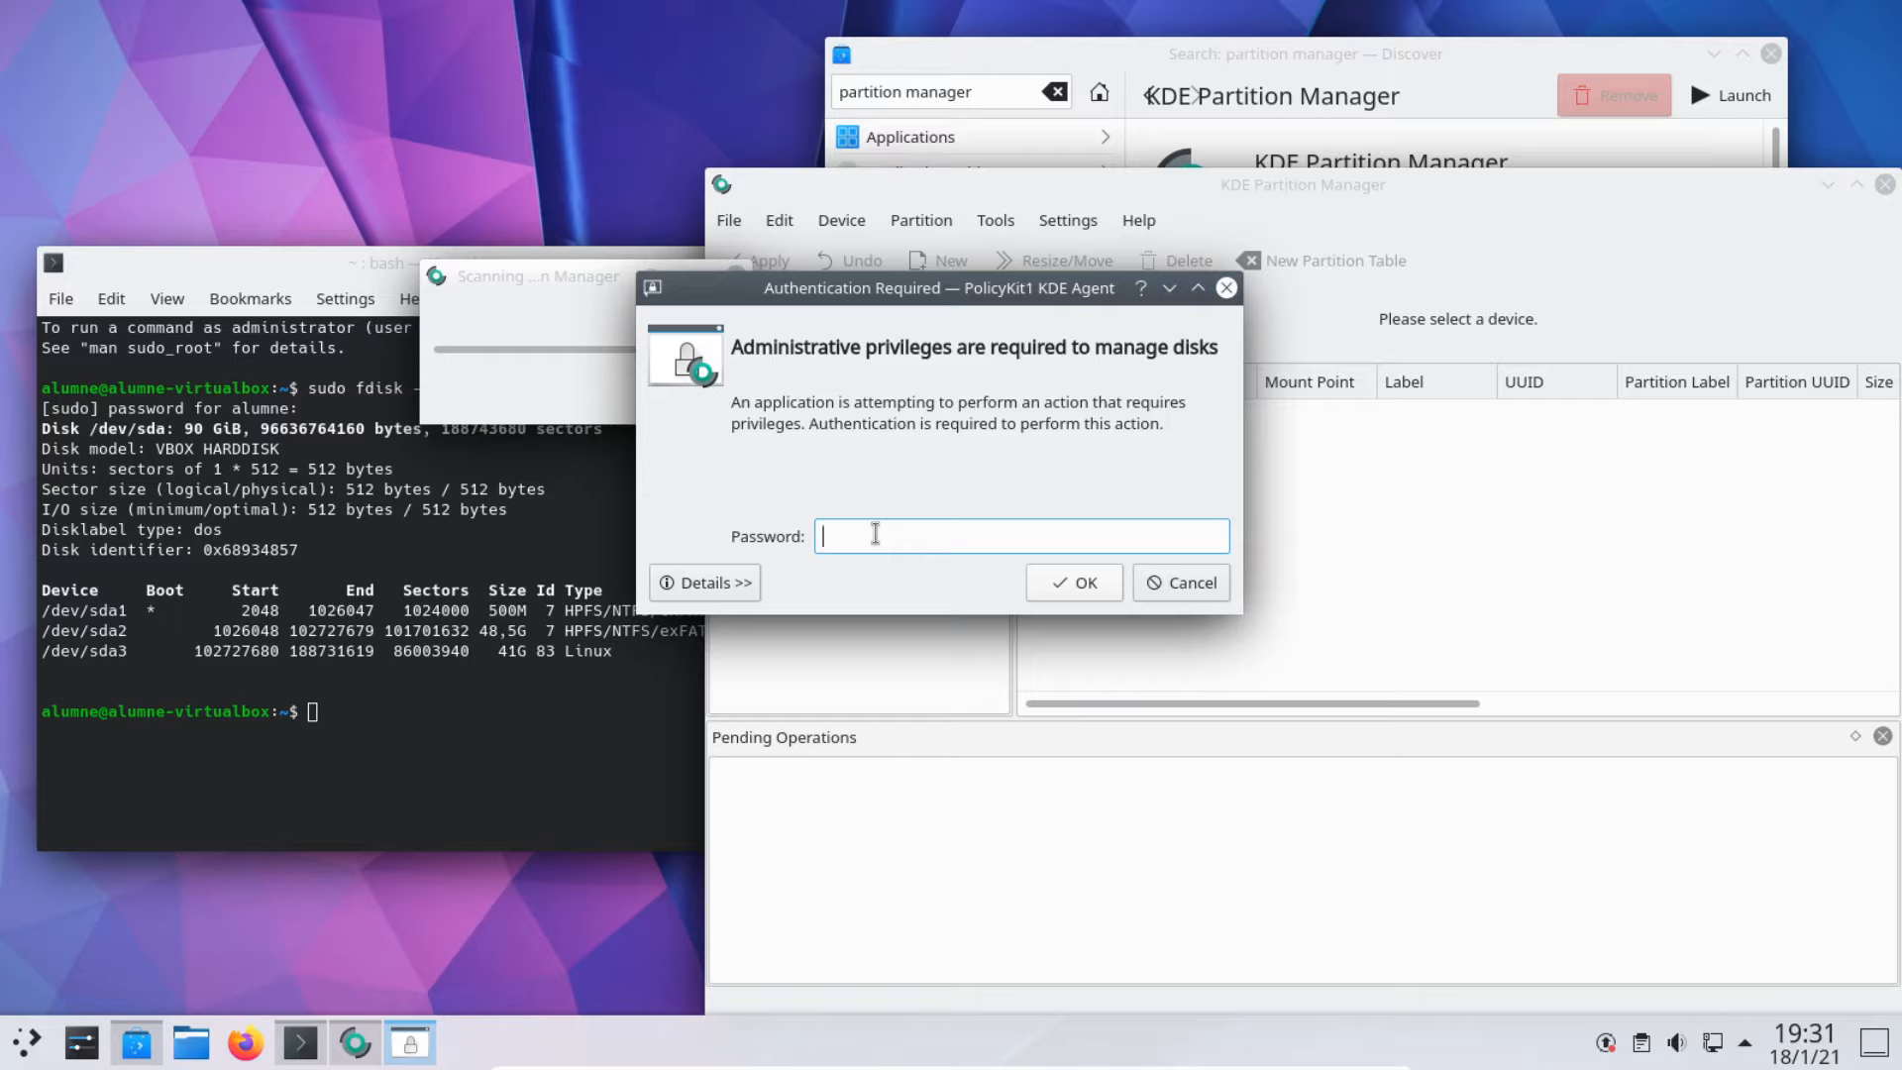
{"action": "type", "text": "alumne"}
{"action": "key", "text": "Return"}
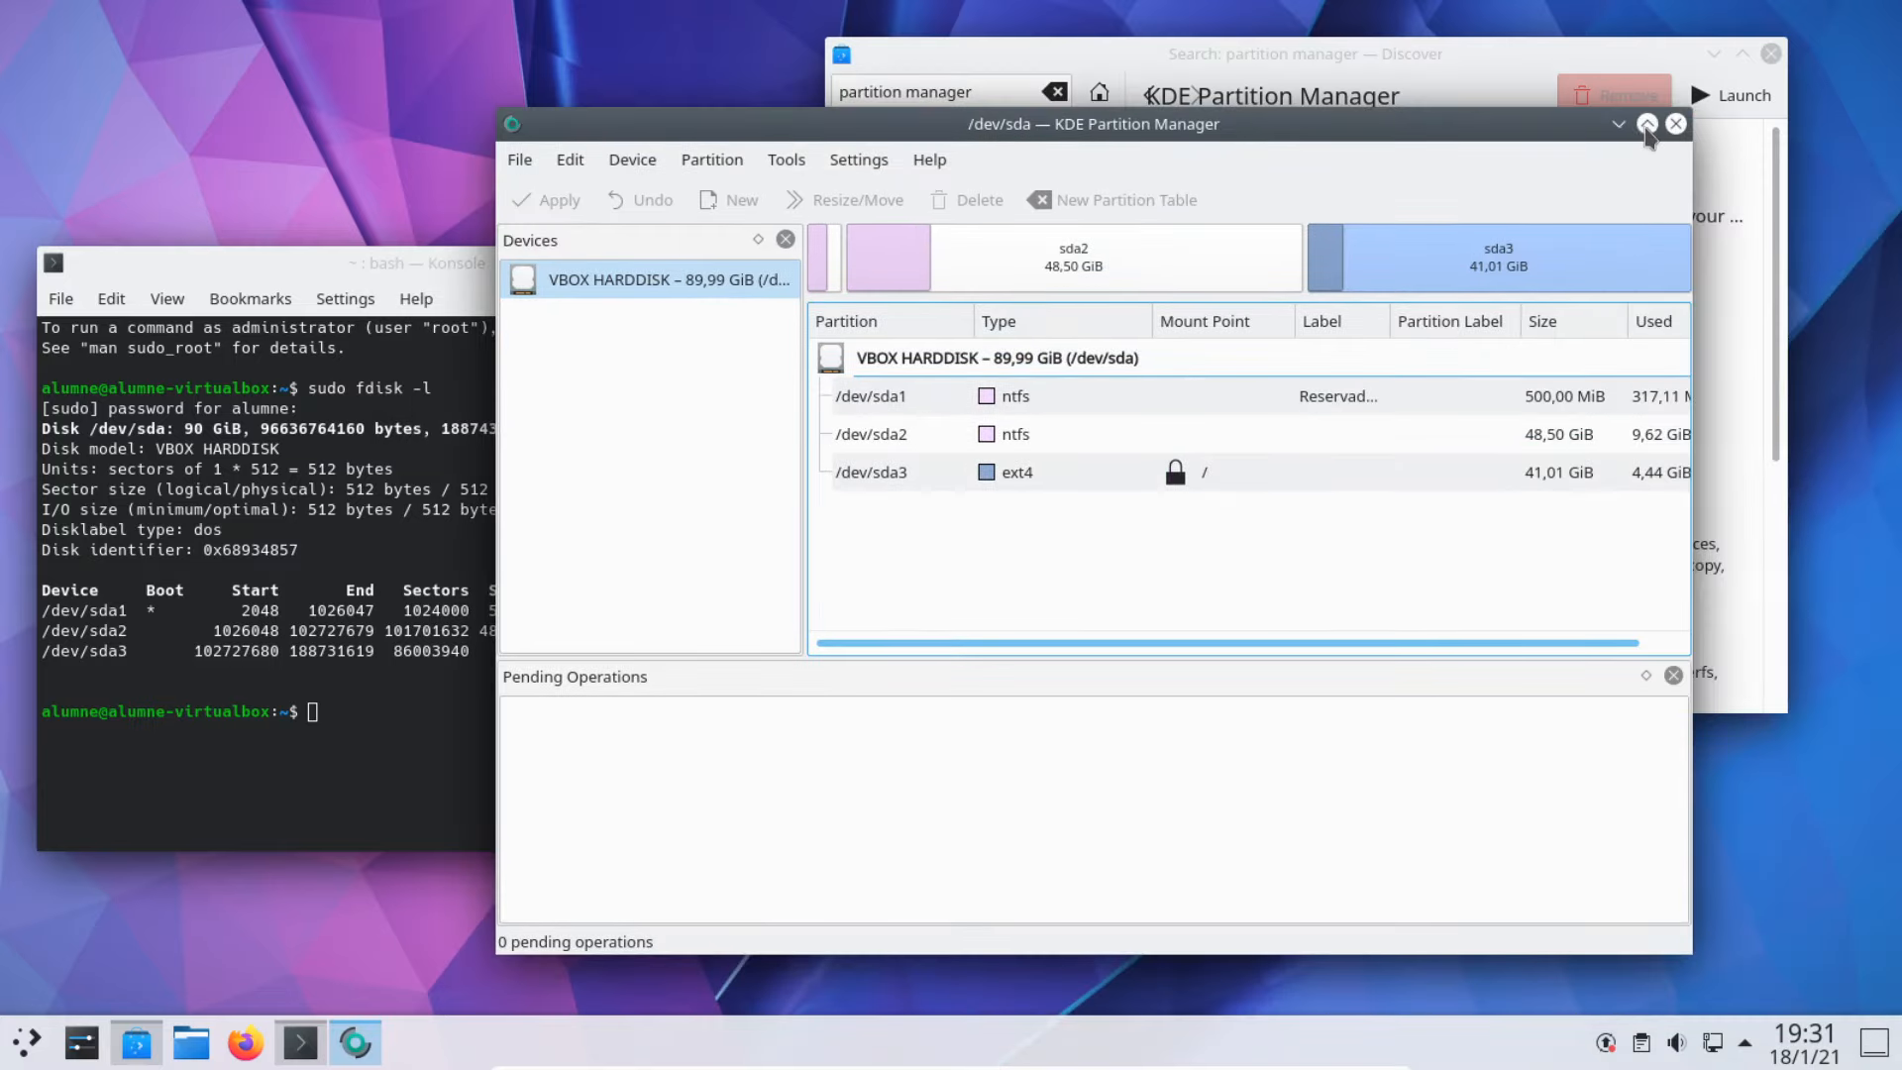
Step: Maximize Partition Manager, widen the Label column to show sda1's full label, then close it
{"action": "left_click", "coordinate": [1647, 125]}
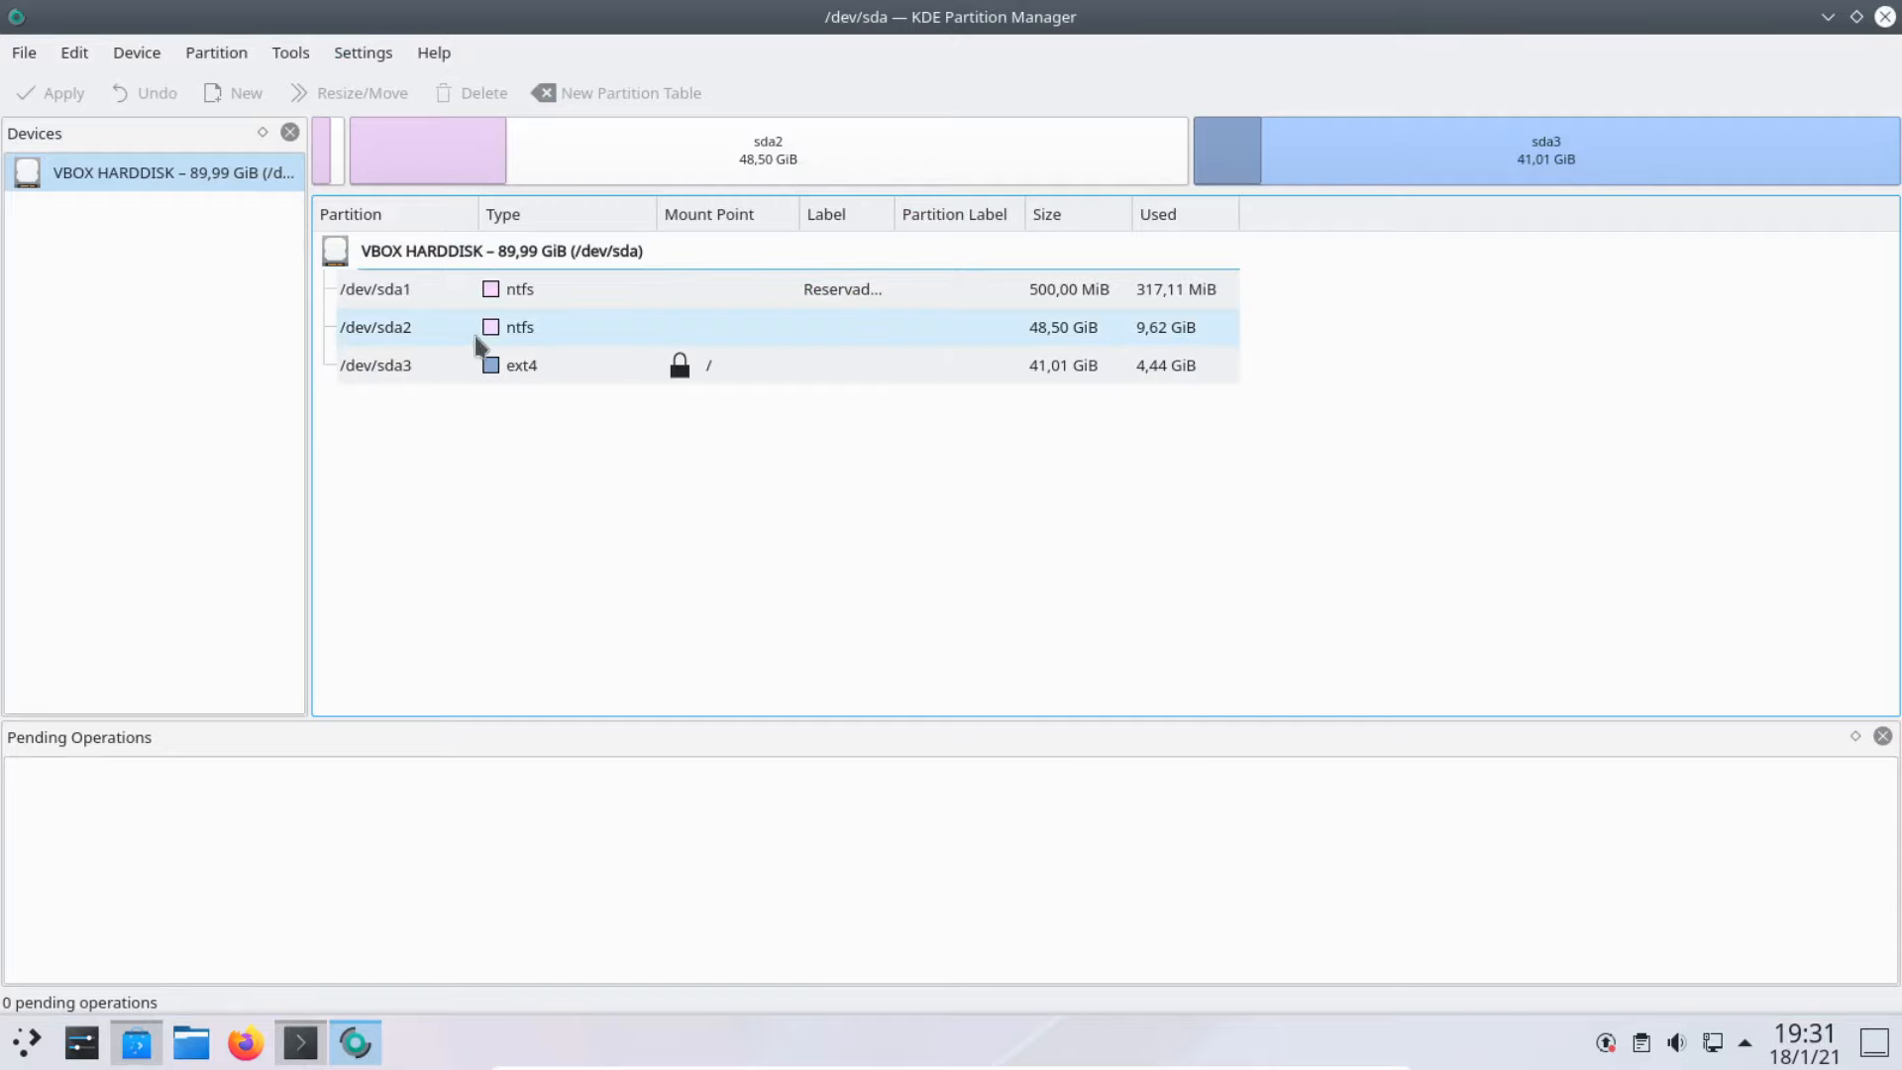
{"action": "left_click", "coordinate": [530, 296]}
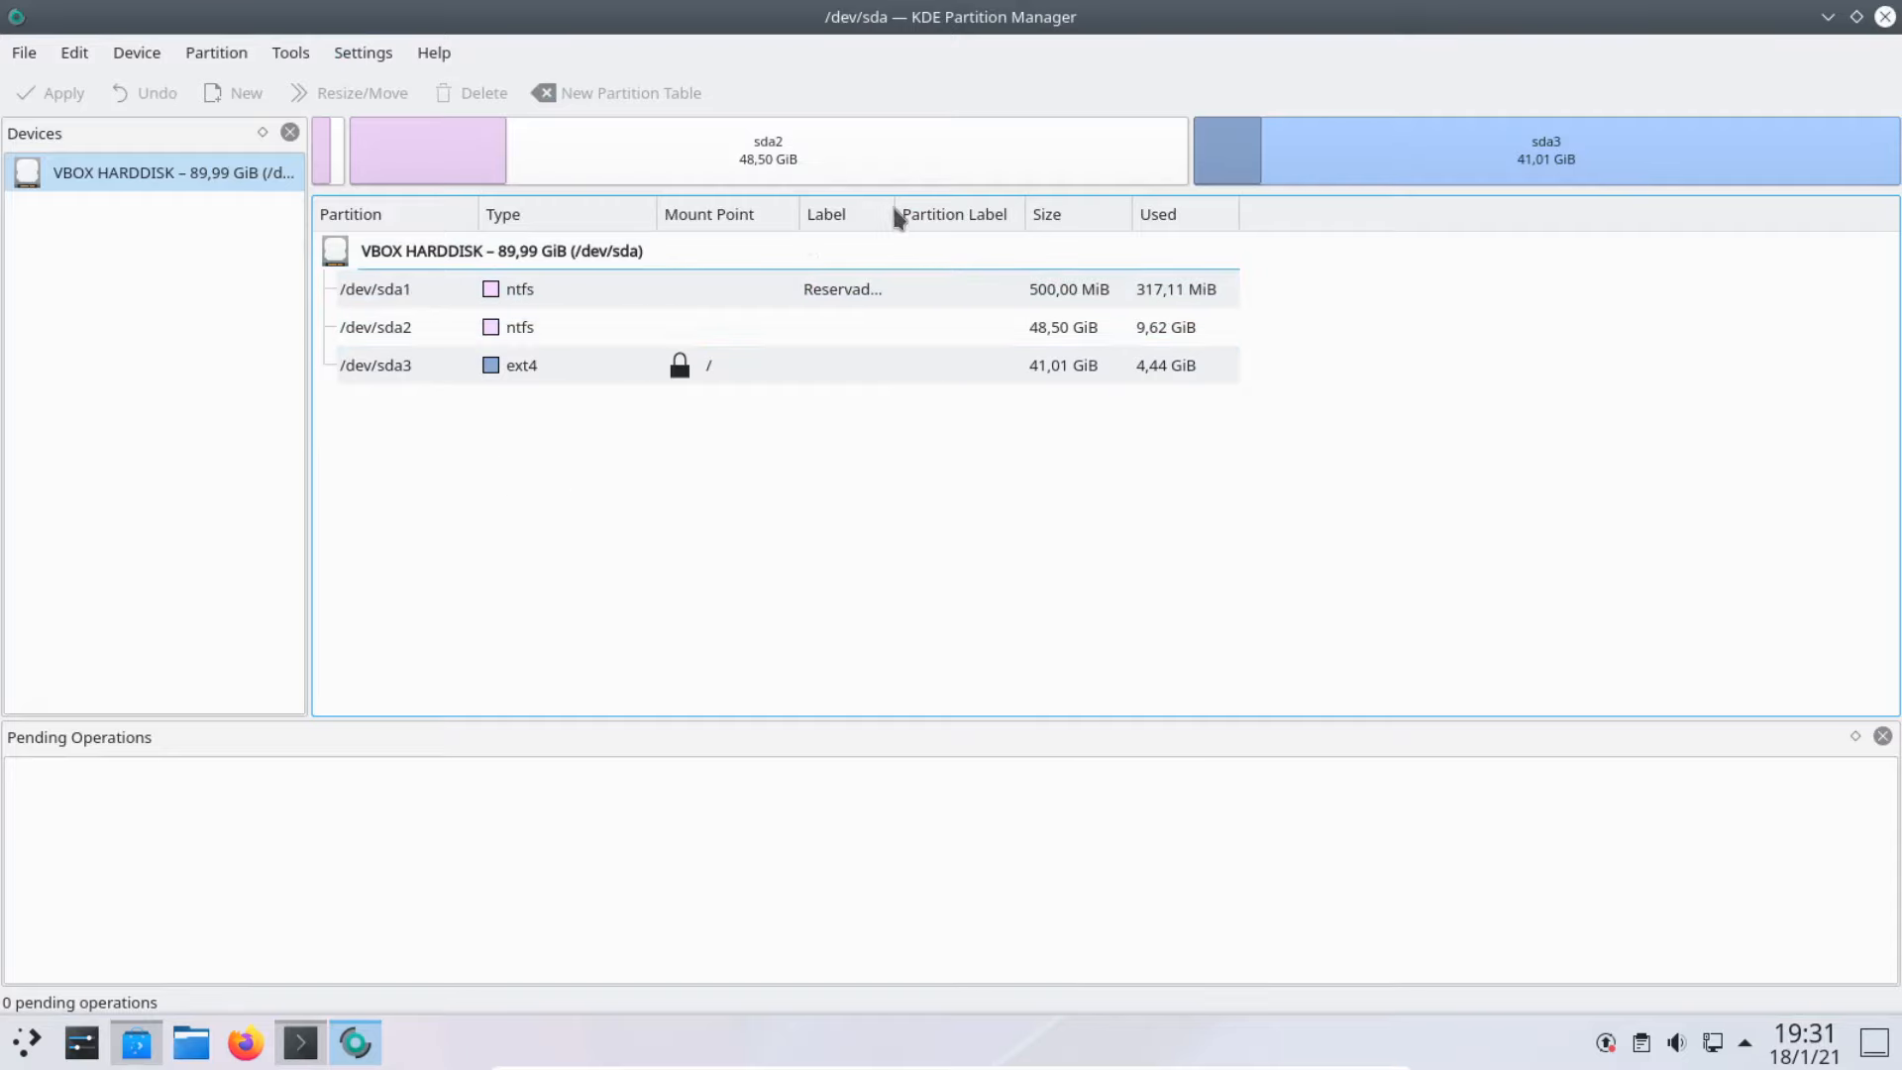
{"action": "left_click_drag", "start_coordinate": [894, 216], "coordinate": [1042, 235]}
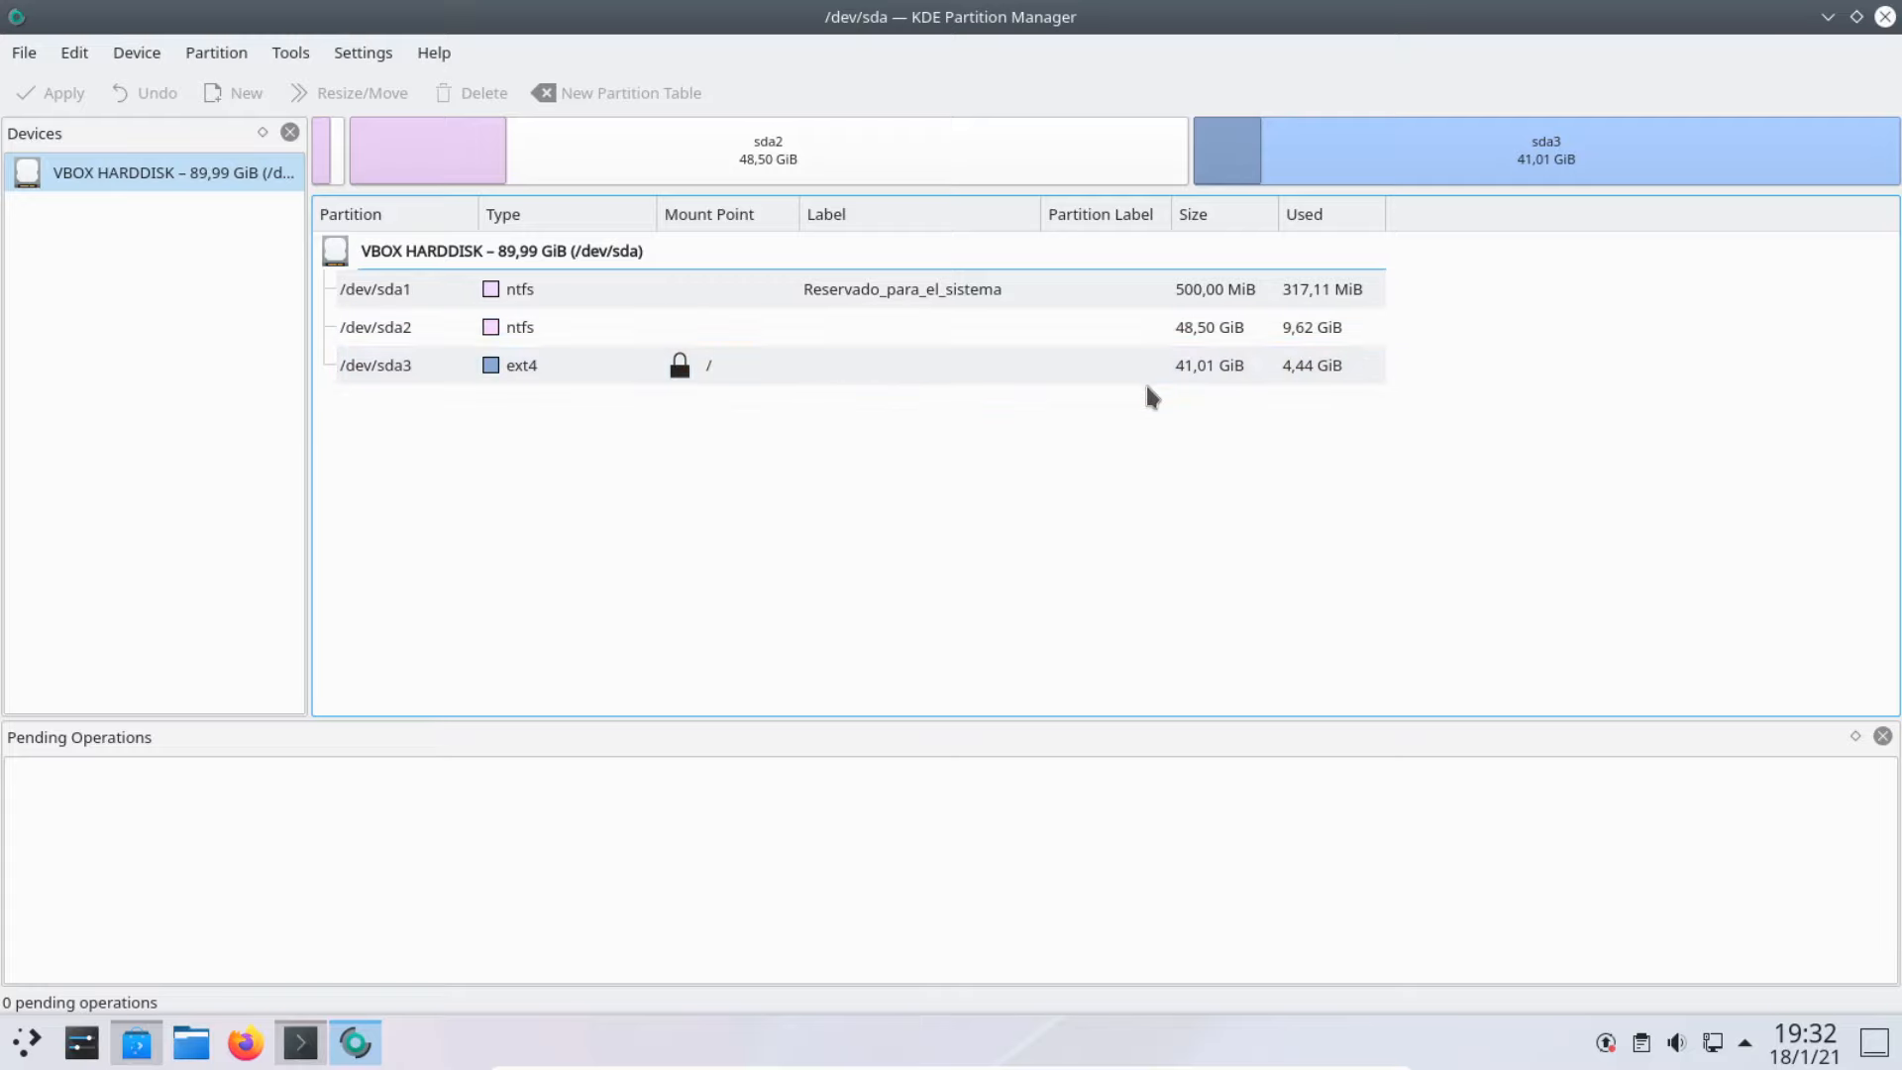
{"action": "left_click", "coordinate": [1885, 17]}
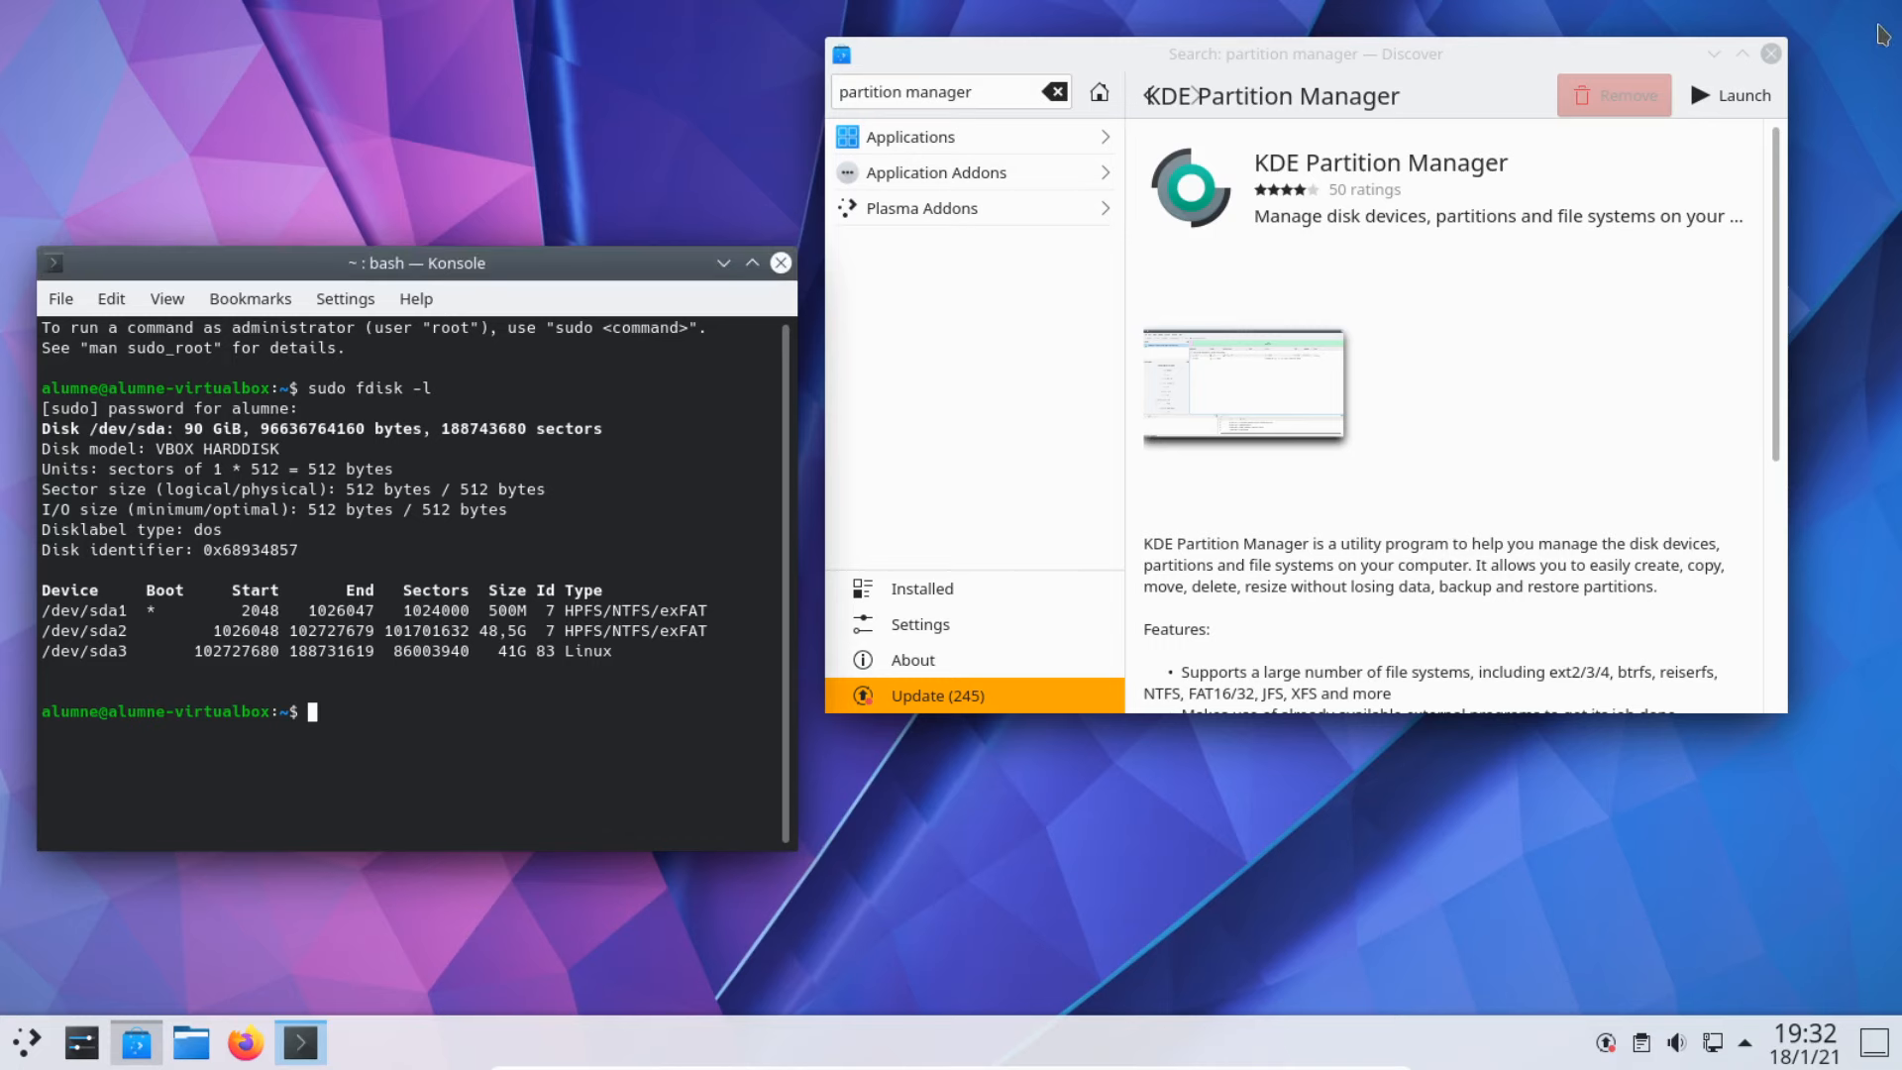
Step: Close Discover and the terminal, and return the VM to a normal window
{"action": "left_click", "coordinate": [1771, 54]}
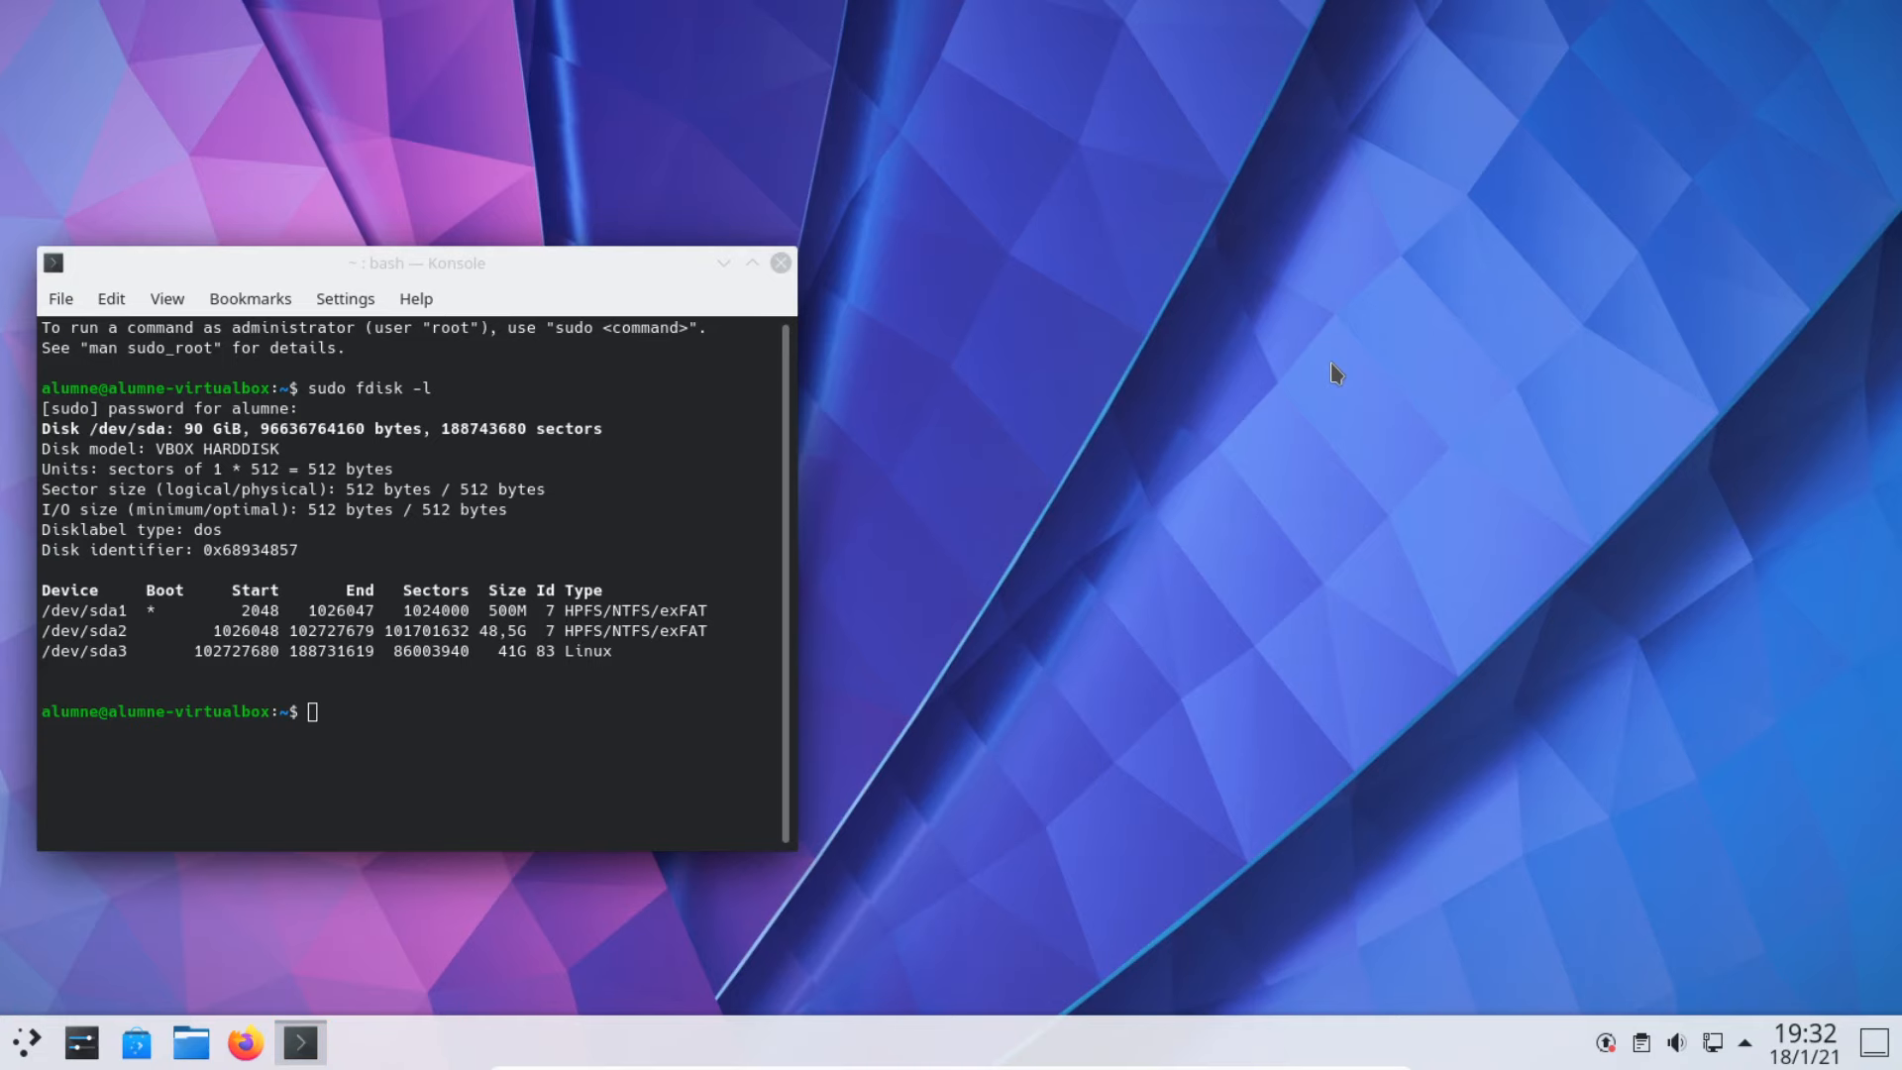
{"action": "key", "text": "ctrl+f"}
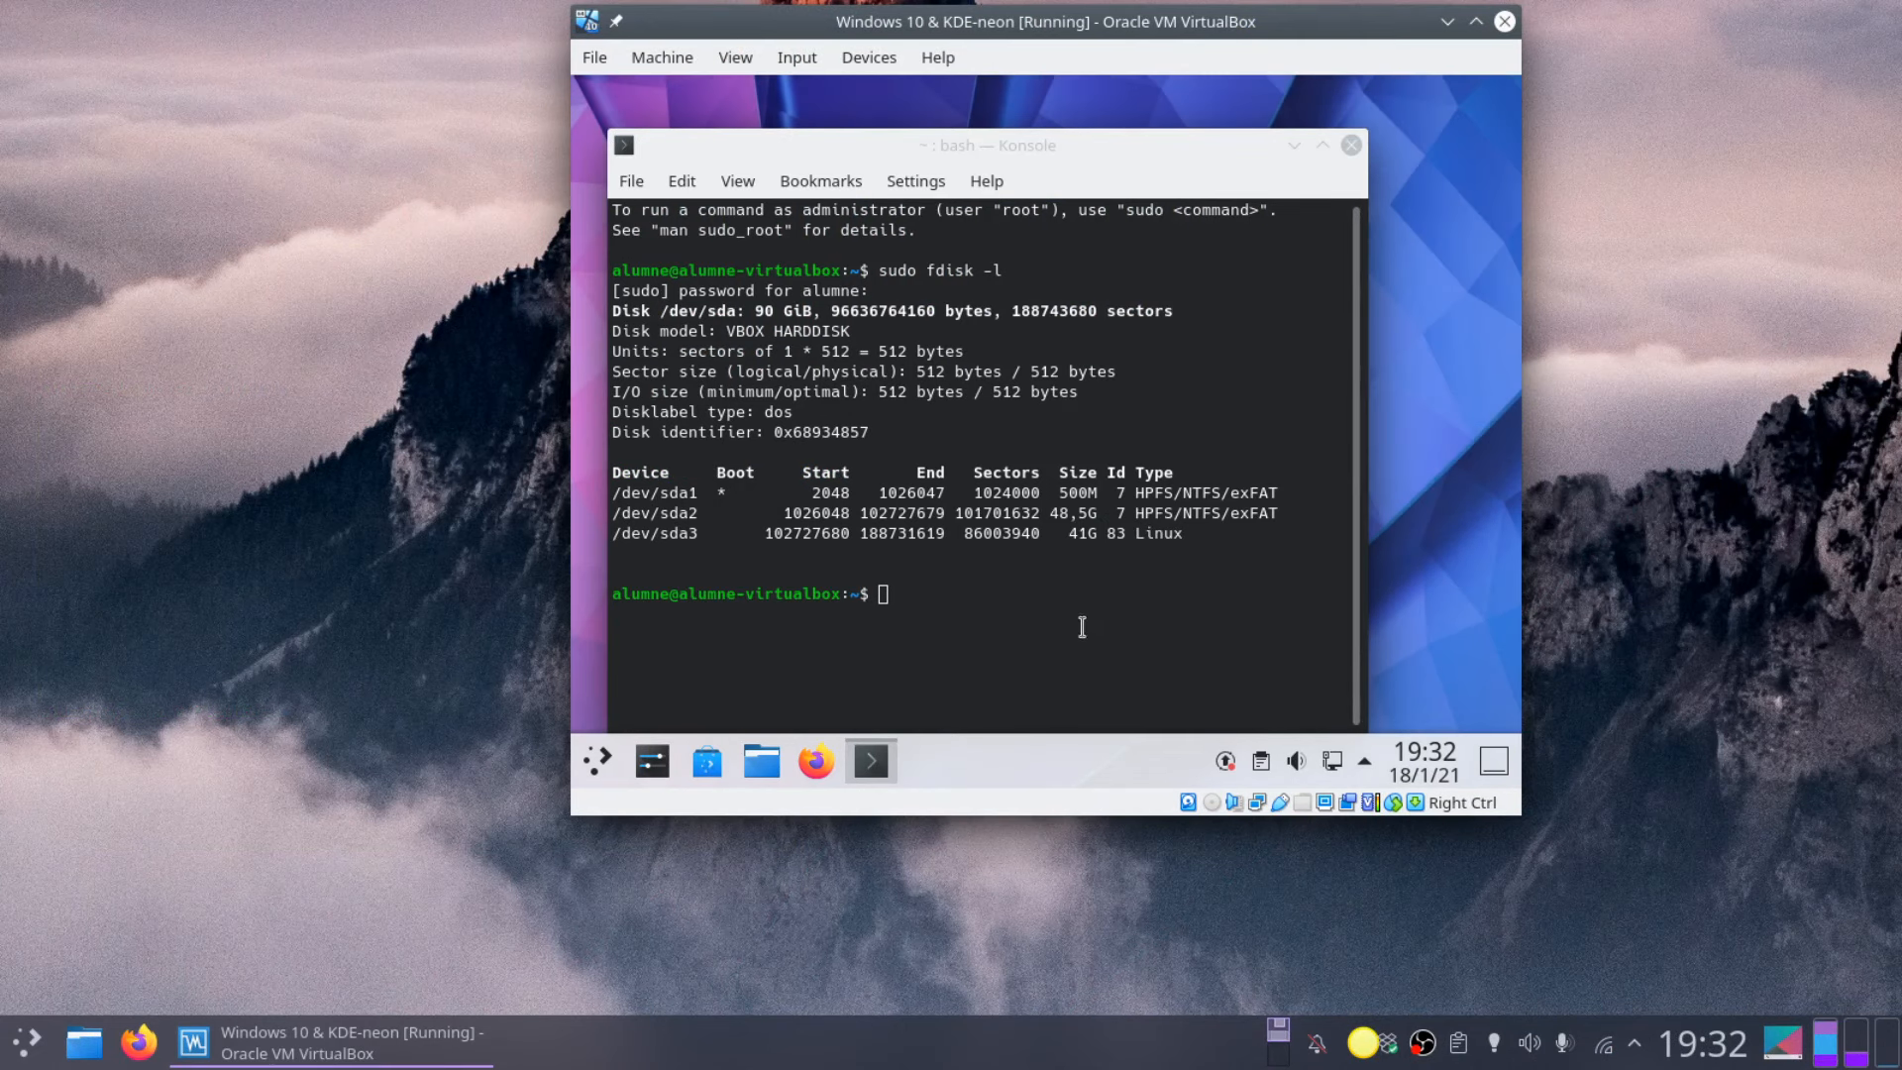
{"action": "left_click", "coordinate": [1351, 144]}
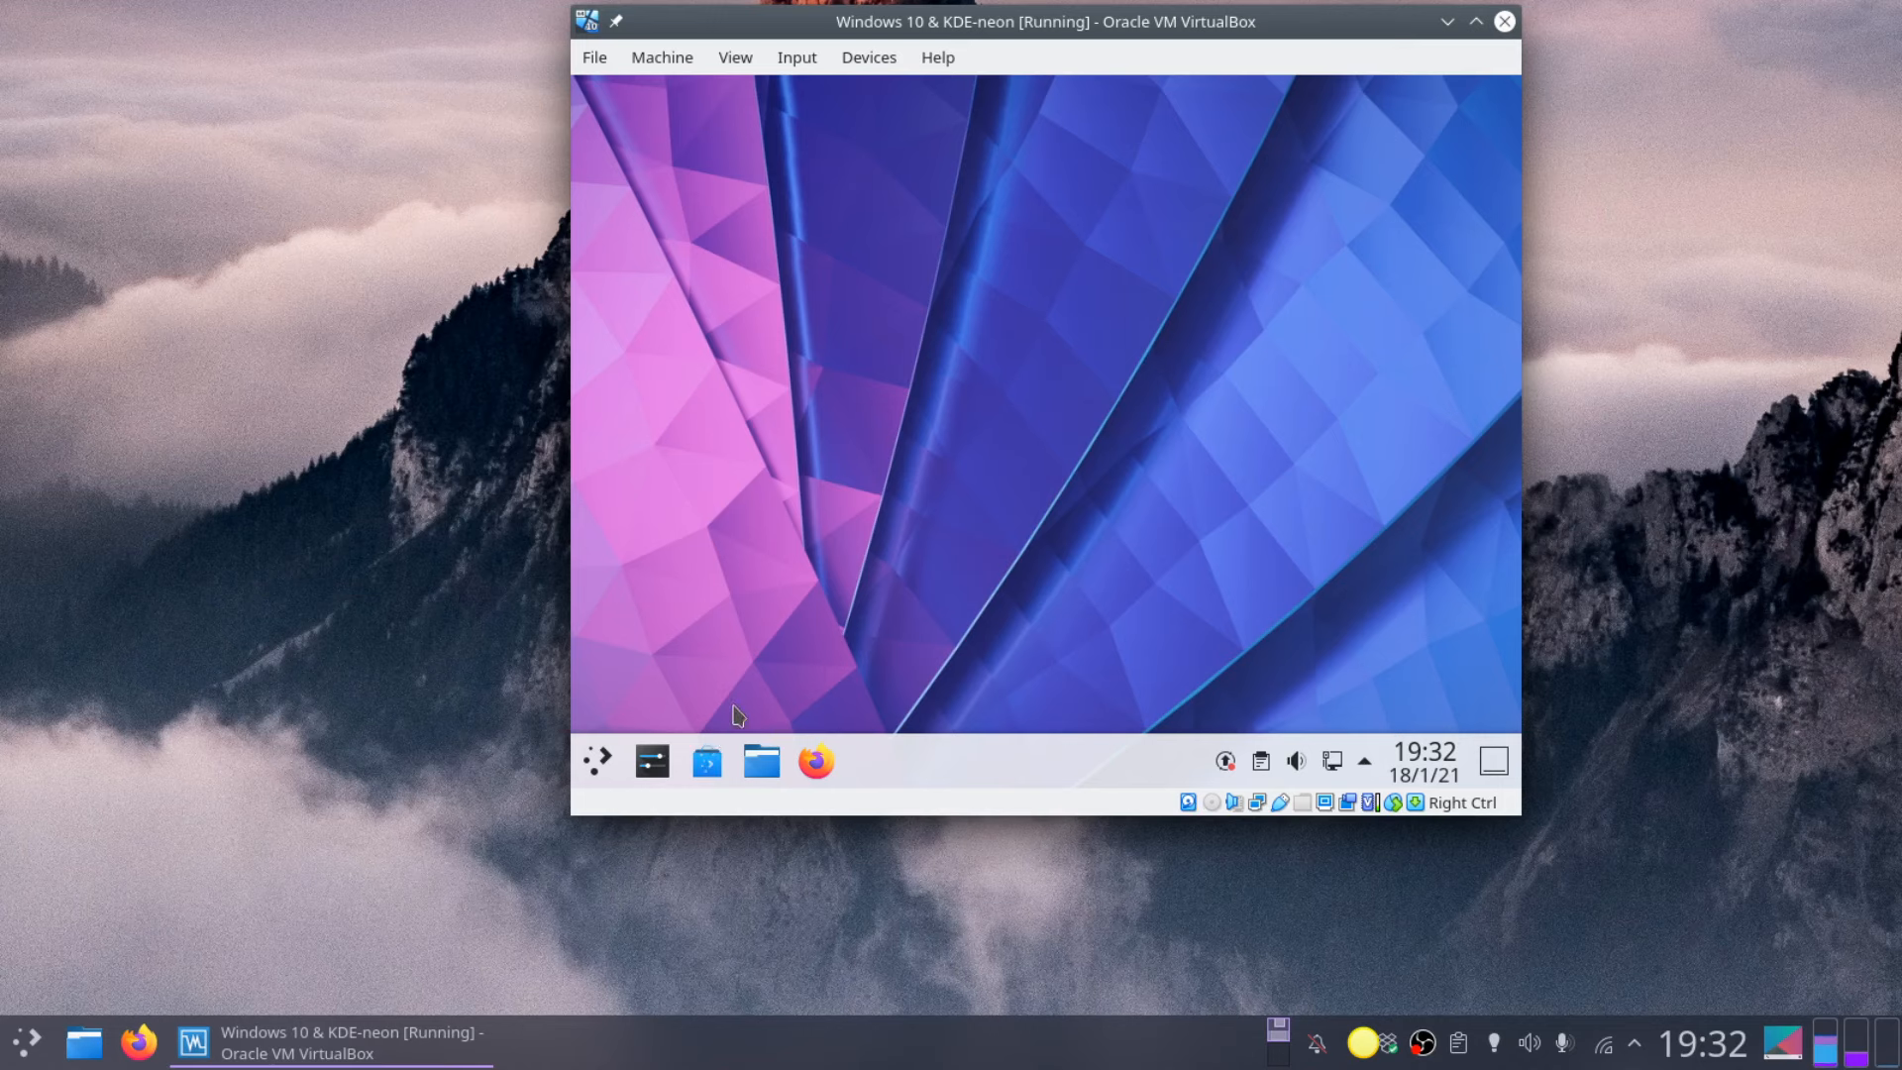
Step: Shut down the KDE neon guest from the launcher's power options and confirm
{"action": "left_click", "coordinate": [602, 761]}
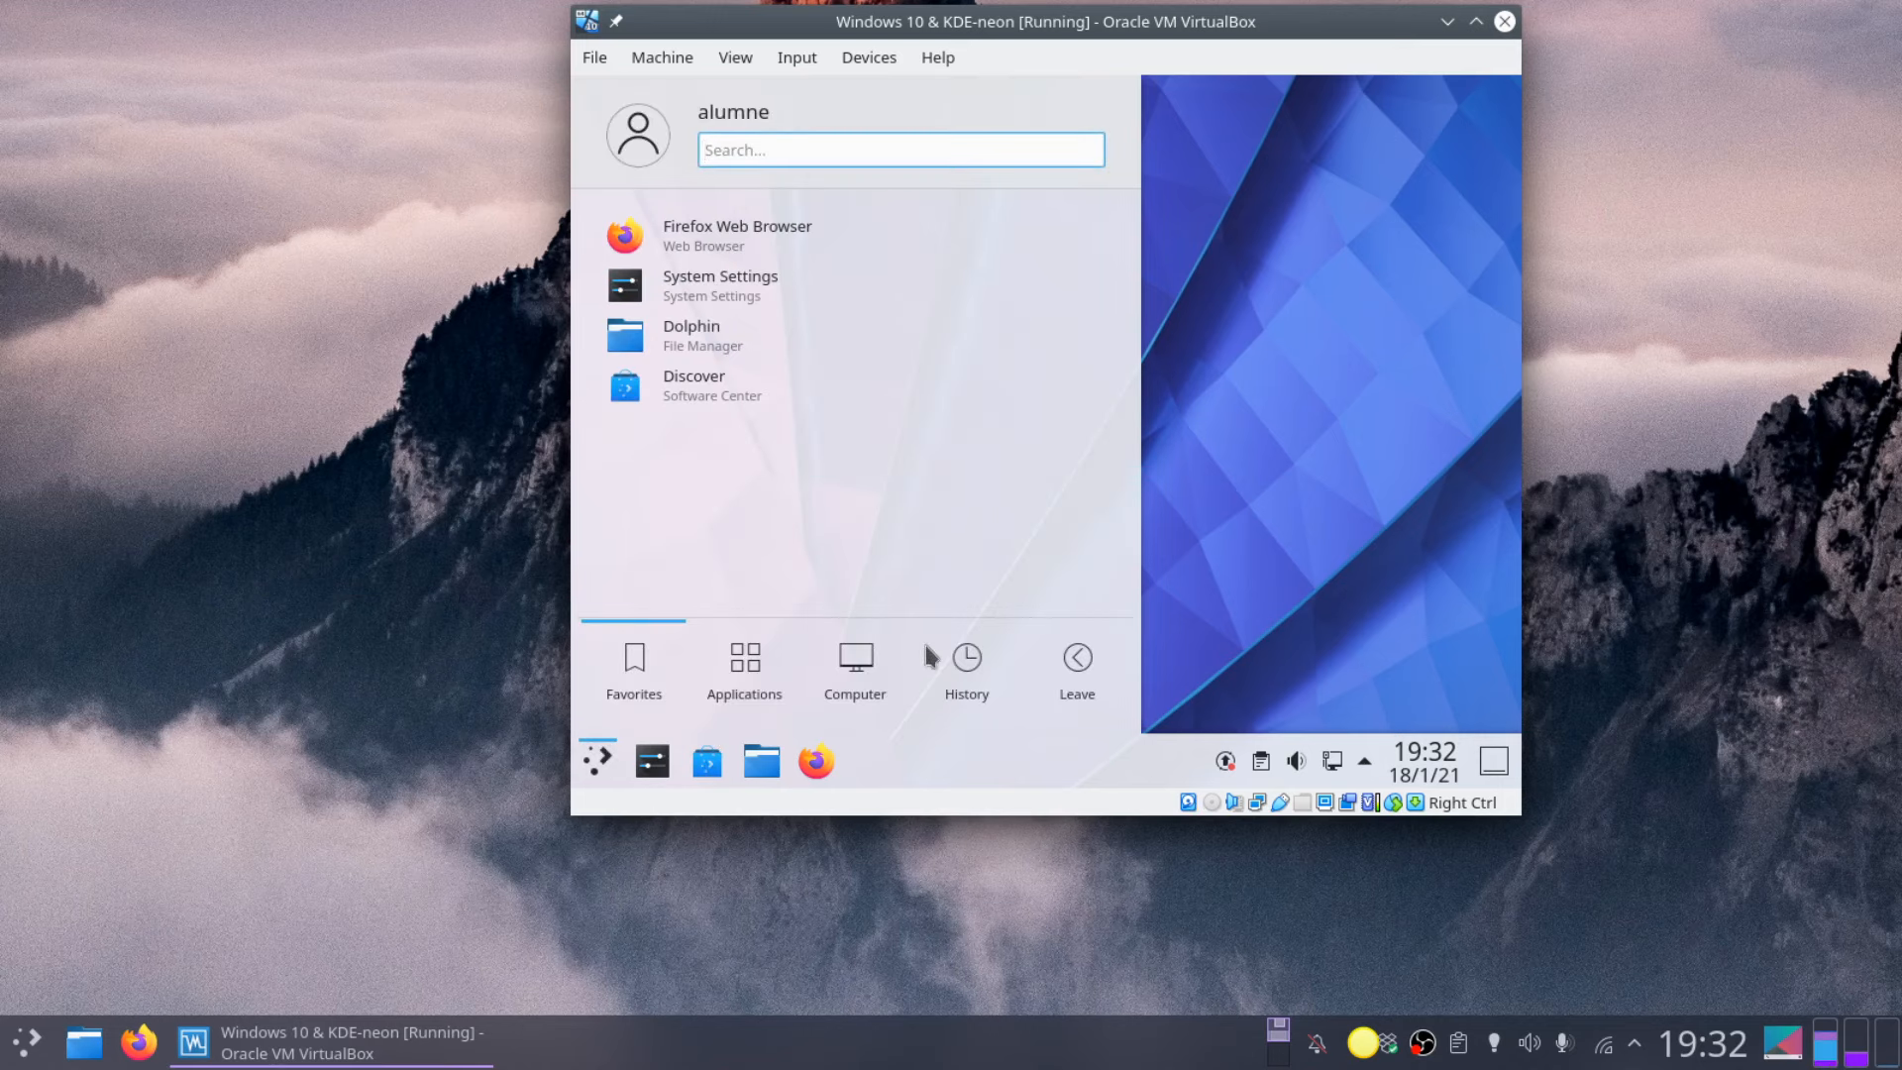
{"action": "left_click", "coordinate": [1077, 661]}
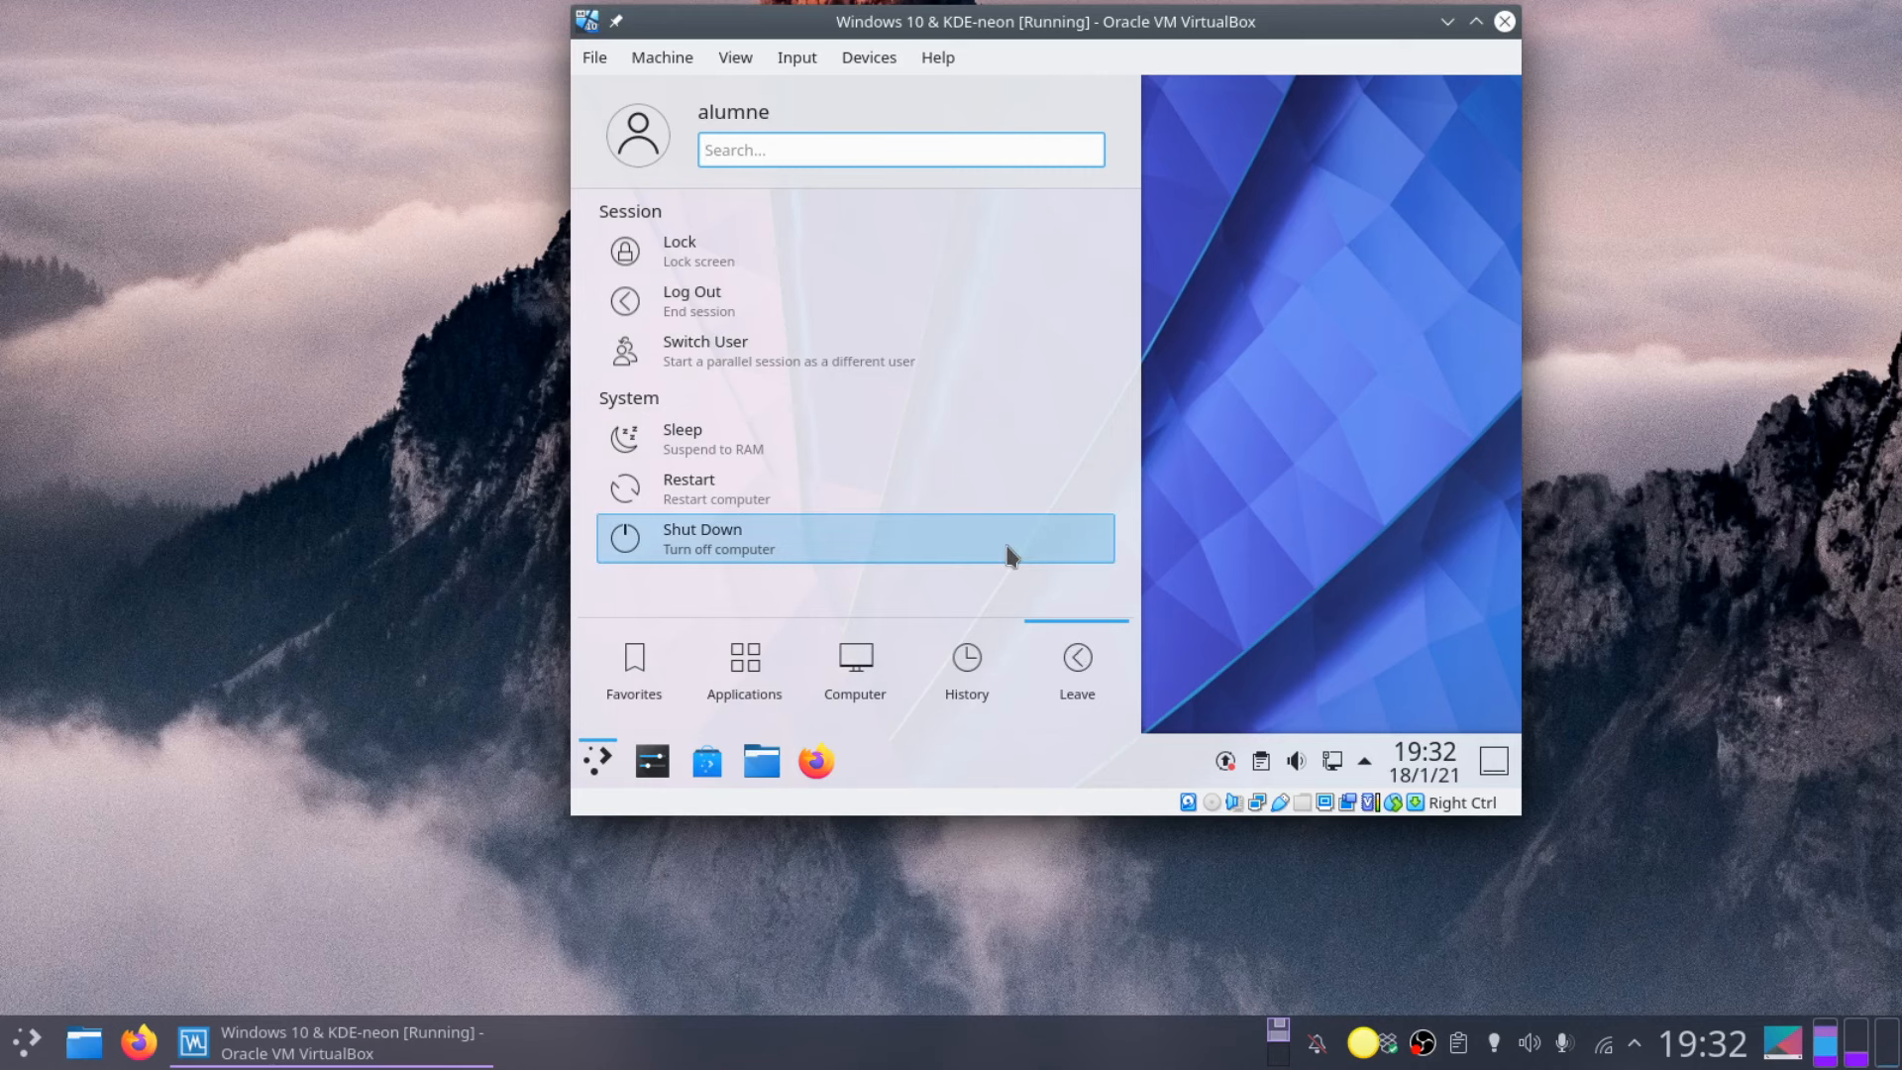
{"action": "left_click", "coordinate": [1012, 551]}
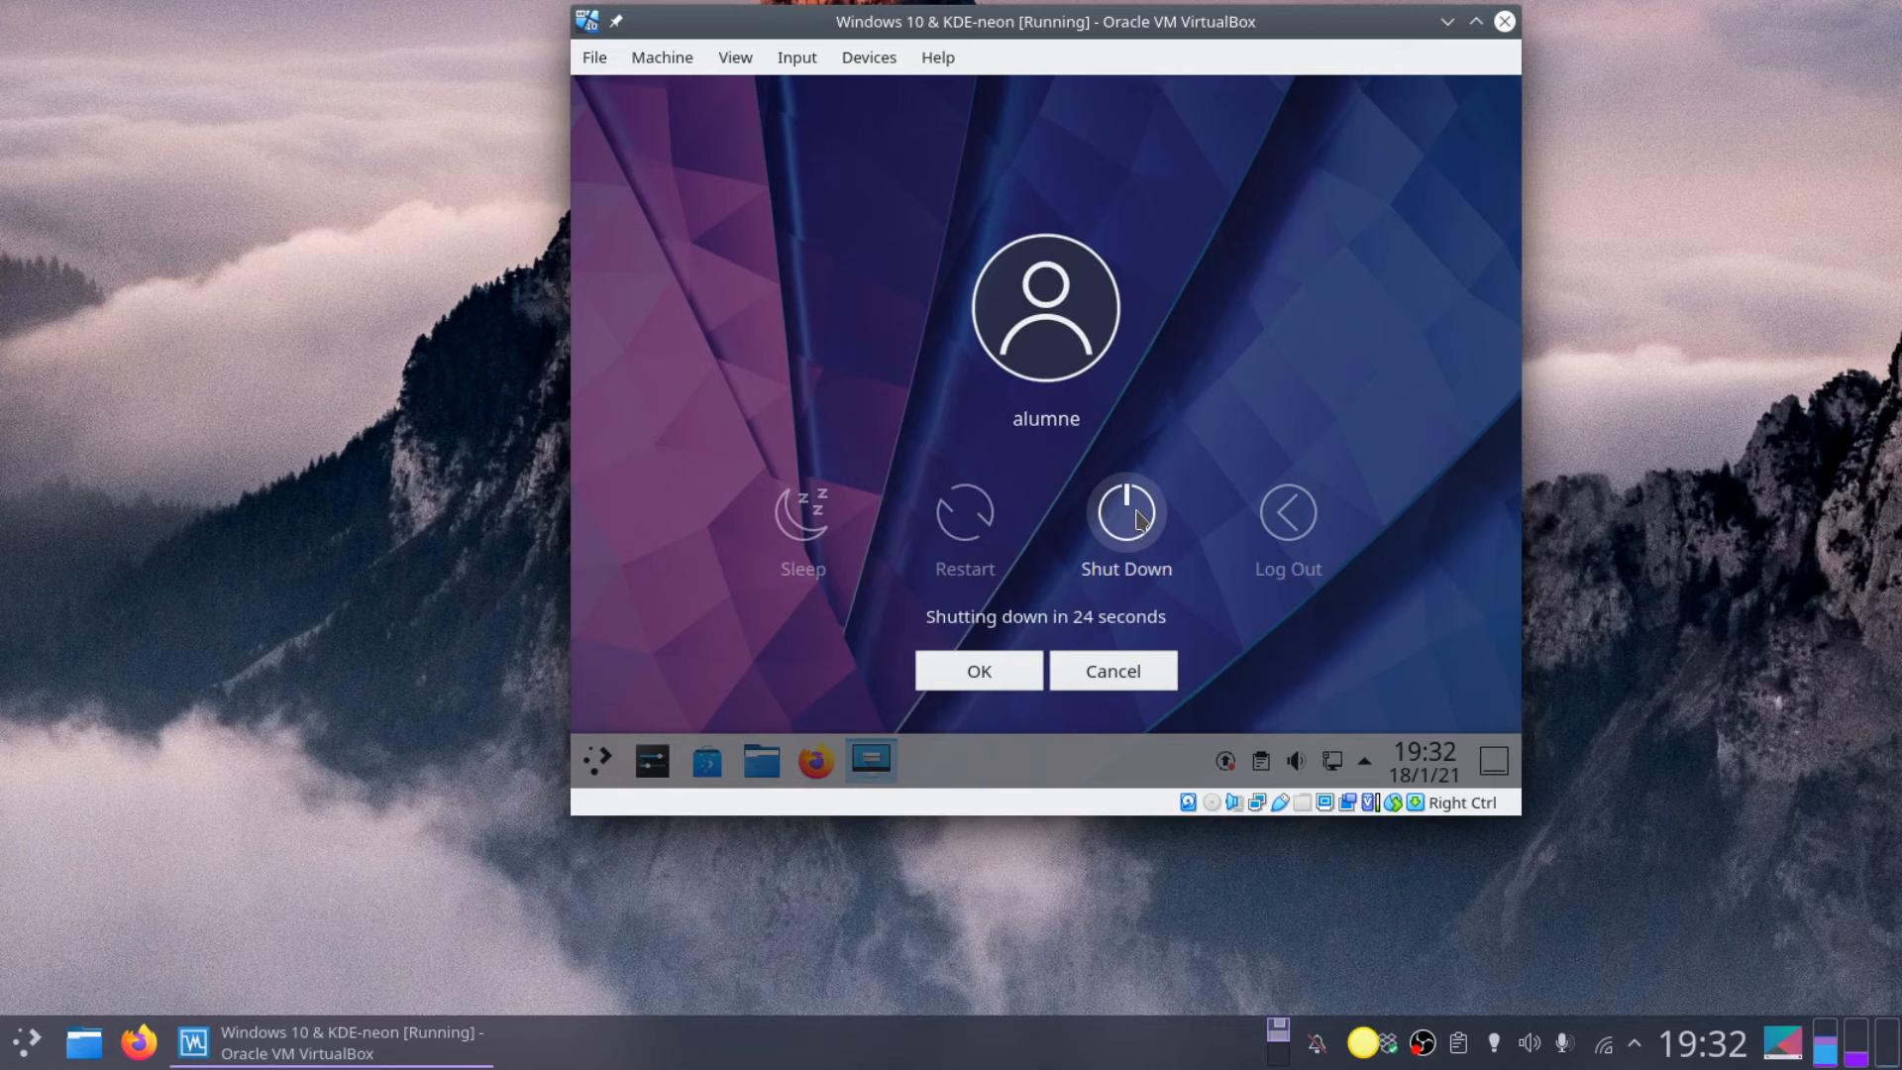
{"action": "left_click", "coordinate": [1138, 519]}
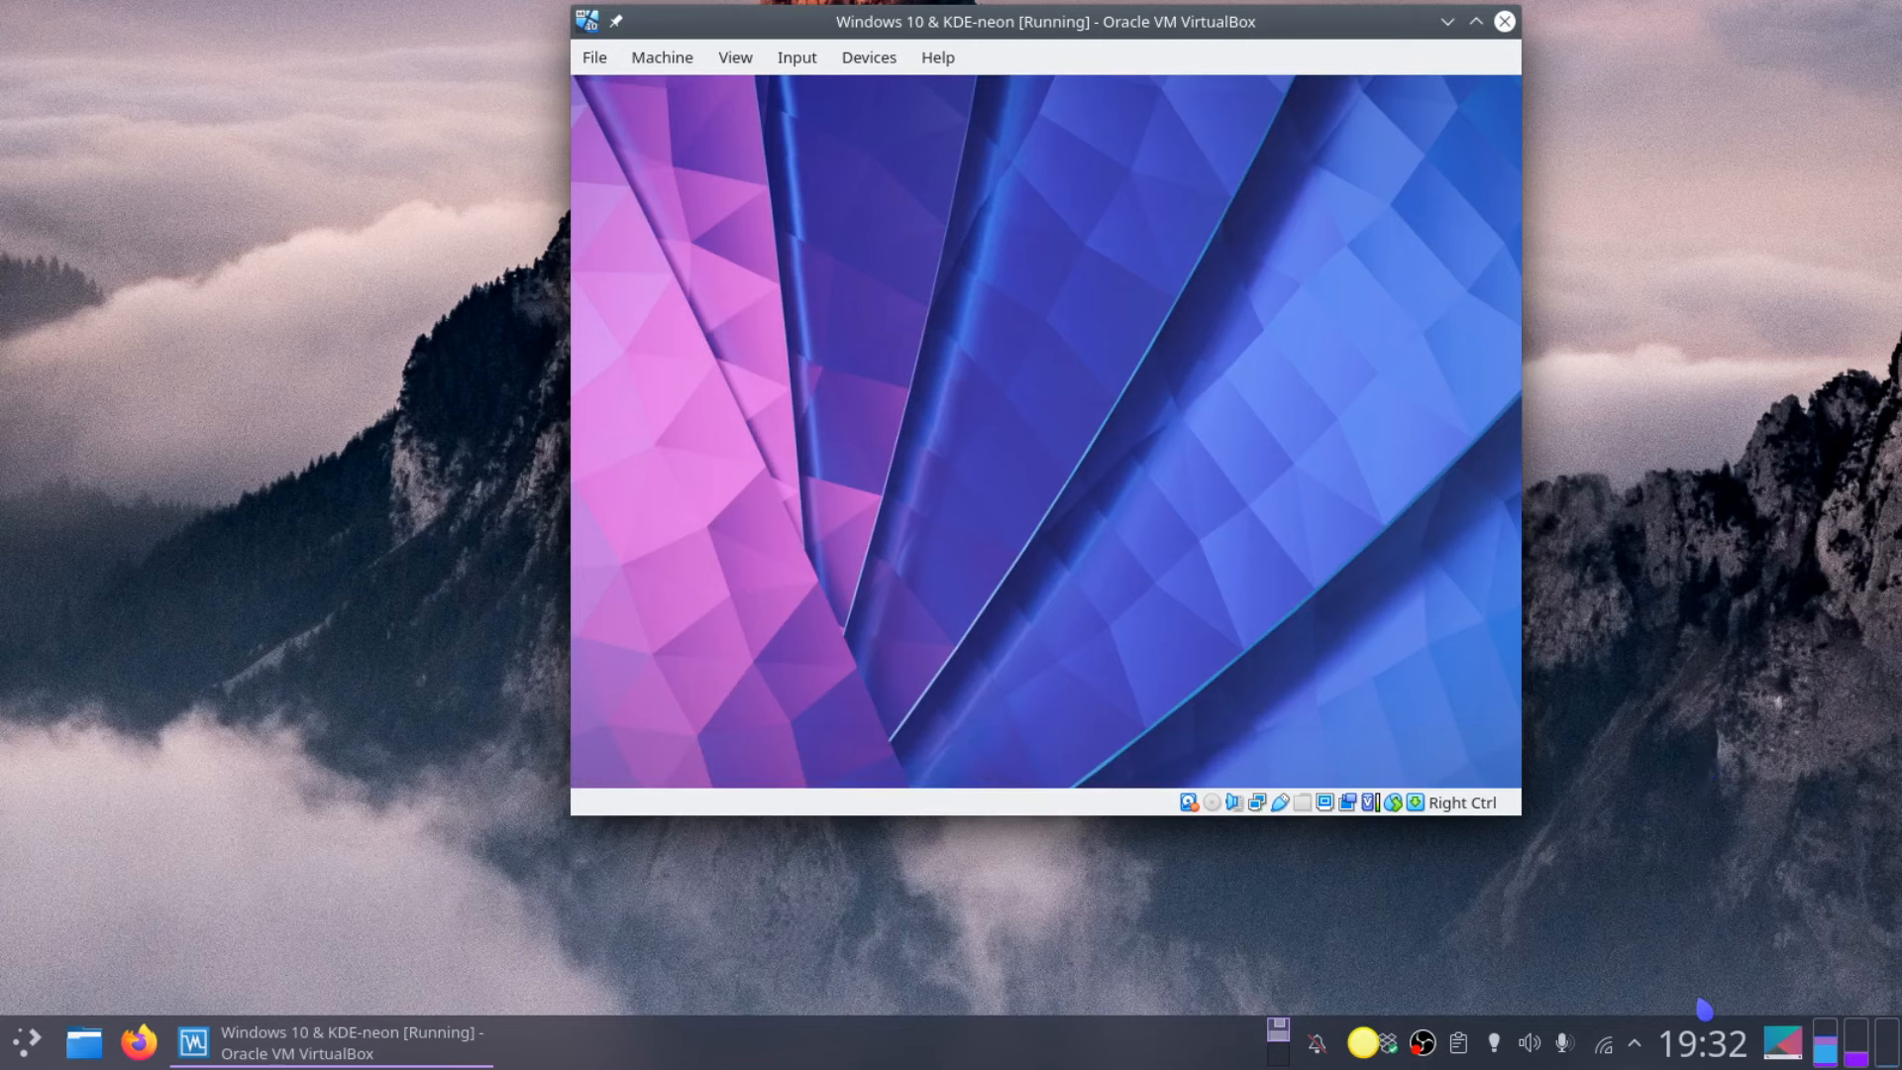